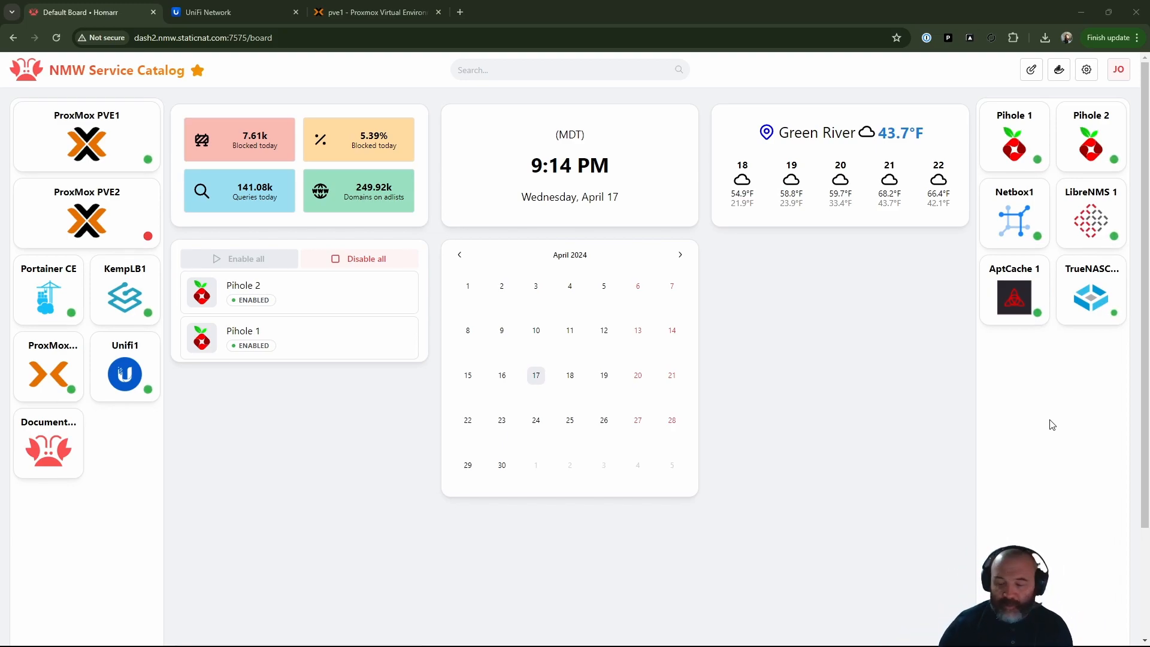
- Switch to Proxmox and expand the pve2 node to list its guests and storage
{"action": "left_click", "coordinate": [423, 7]}
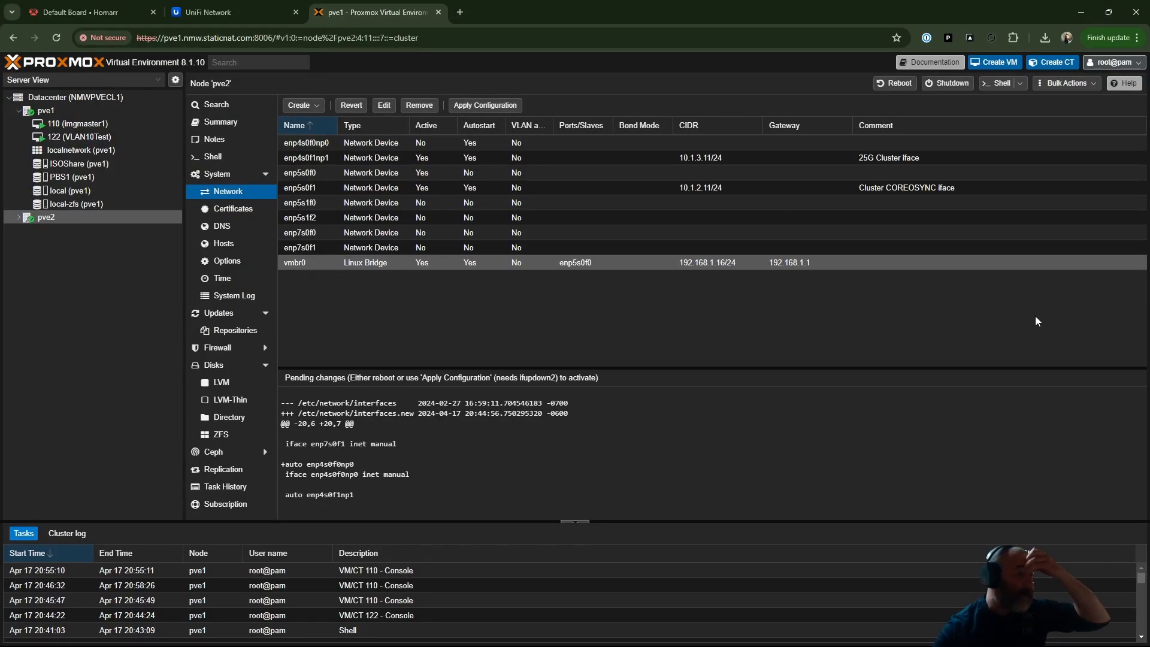
{"action": "left_click", "coordinate": [18, 217]}
{"action": "scroll", "coordinate": [121, 308], "scroll_direction": "down", "scroll_amount": 2}
{"action": "scroll", "coordinate": [122, 433], "scroll_direction": "up", "scroll_amount": 2}
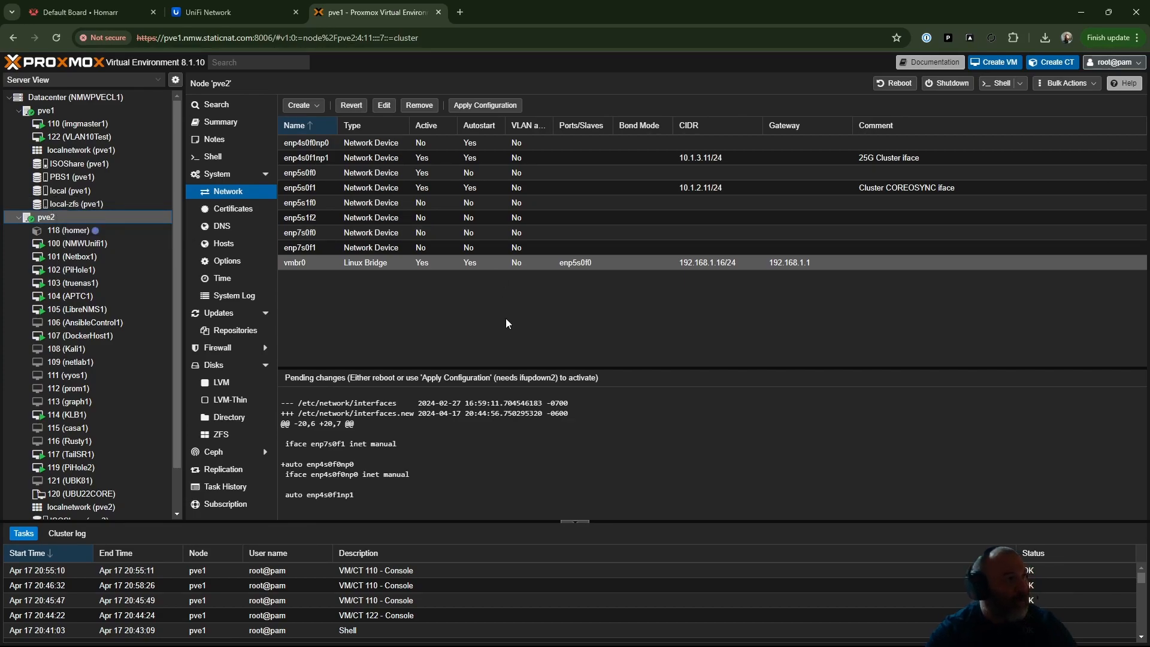
- Check the VLAN list in the UniFi Network settings, and return to Proxmox
{"action": "left_click", "coordinate": [222, 12]}
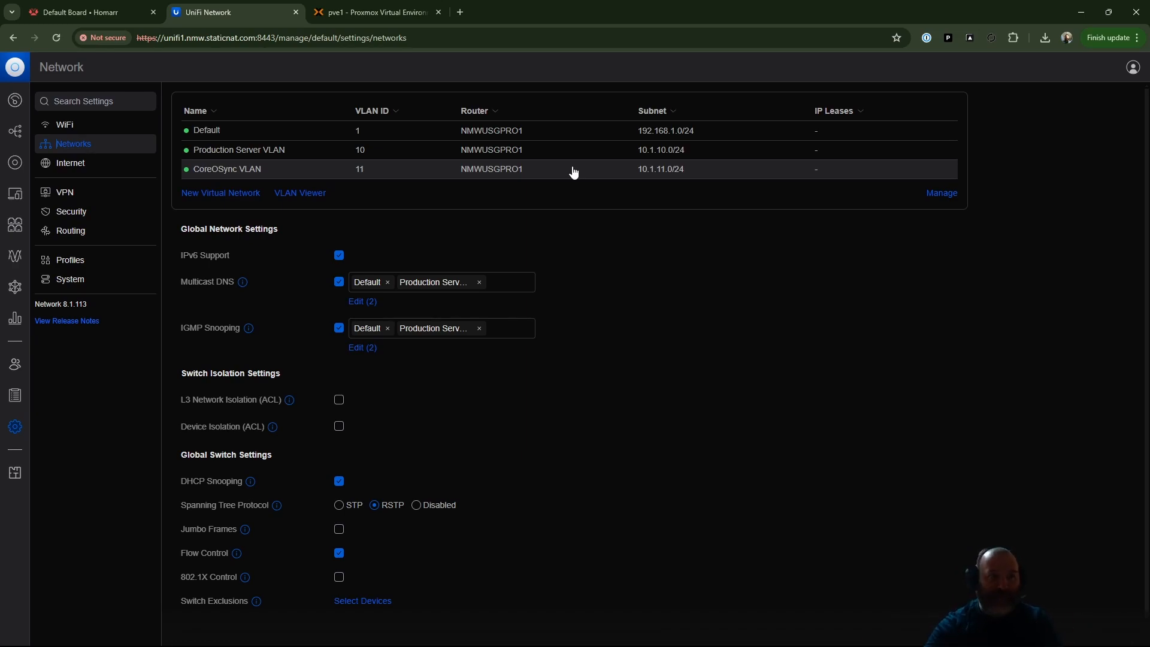
{"action": "left_click", "coordinate": [332, 13]}
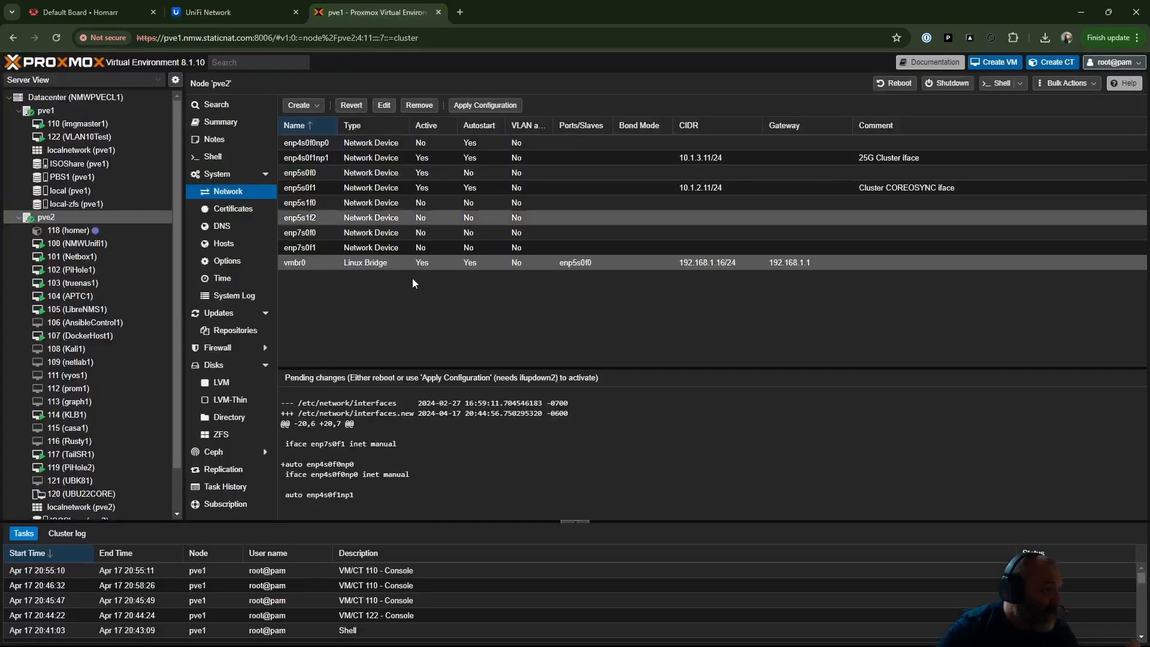
- Compare the hardware settings of VM 110 (imgmaster1) and VM 122 (VLAN10Test) on pve1
{"action": "left_click", "coordinate": [109, 123]}
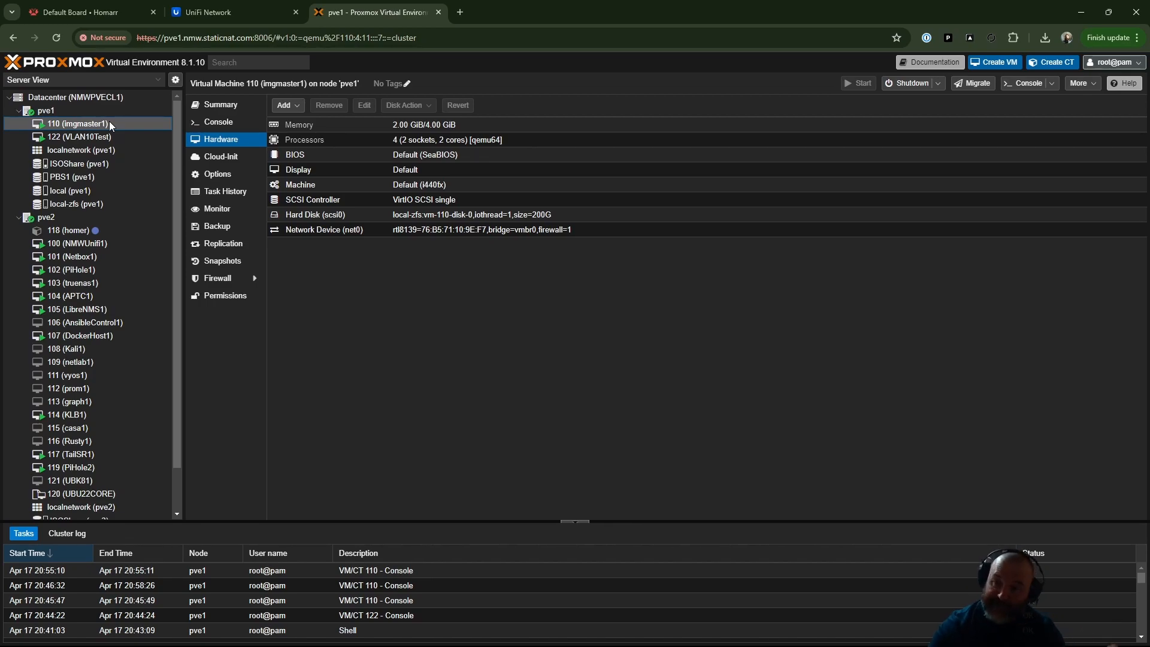
{"action": "left_click", "coordinate": [80, 138]}
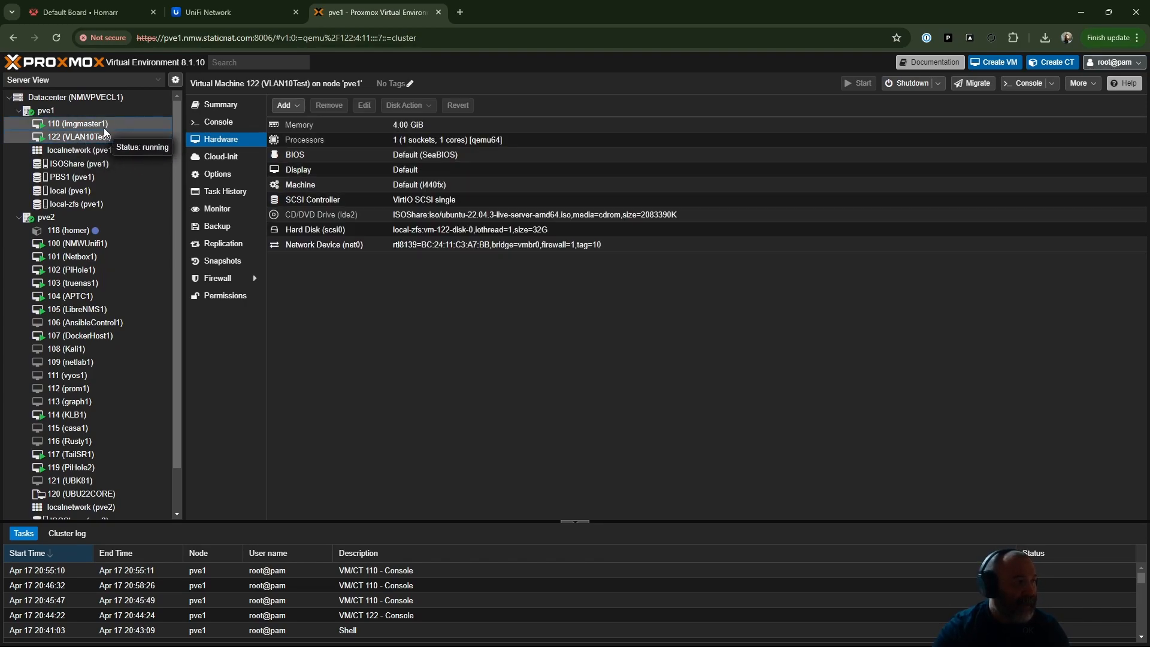
{"action": "left_click", "coordinate": [75, 124]}
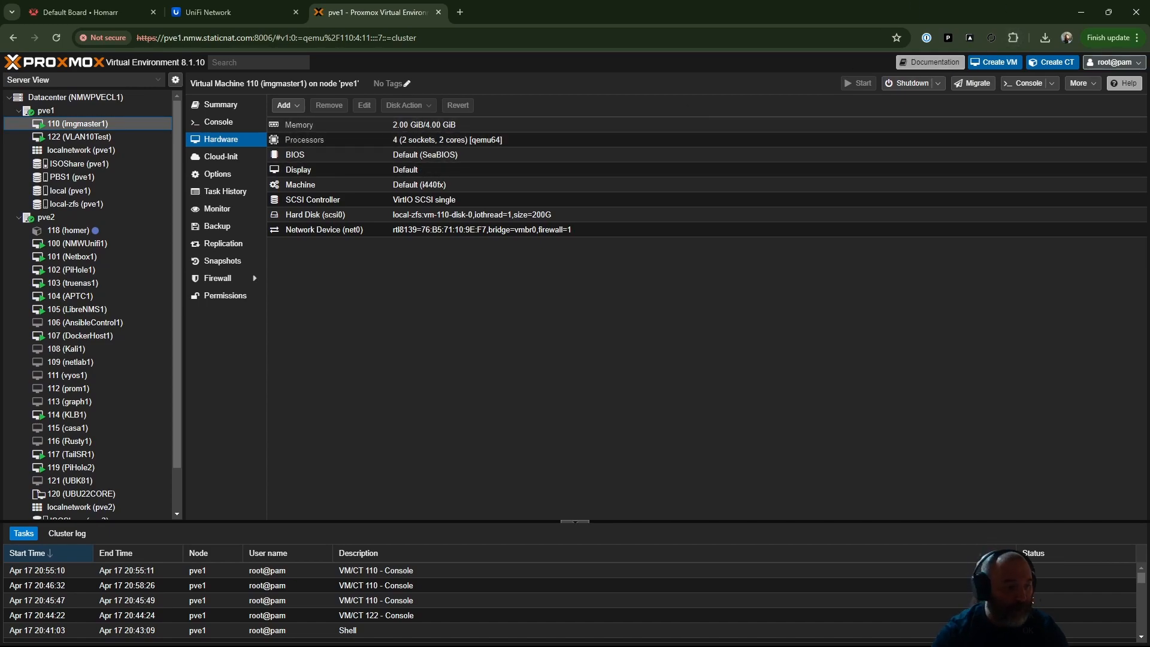
{"action": "mouse_move", "coordinate": [419, 644]}
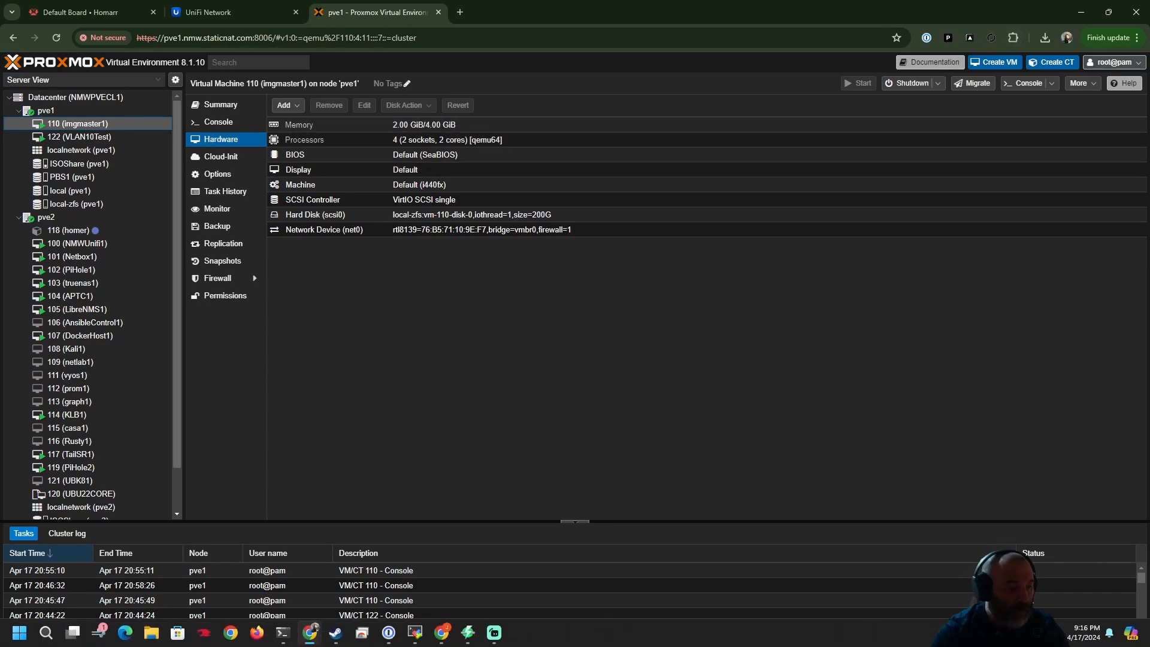
{"action": "left_click", "coordinate": [417, 641]}
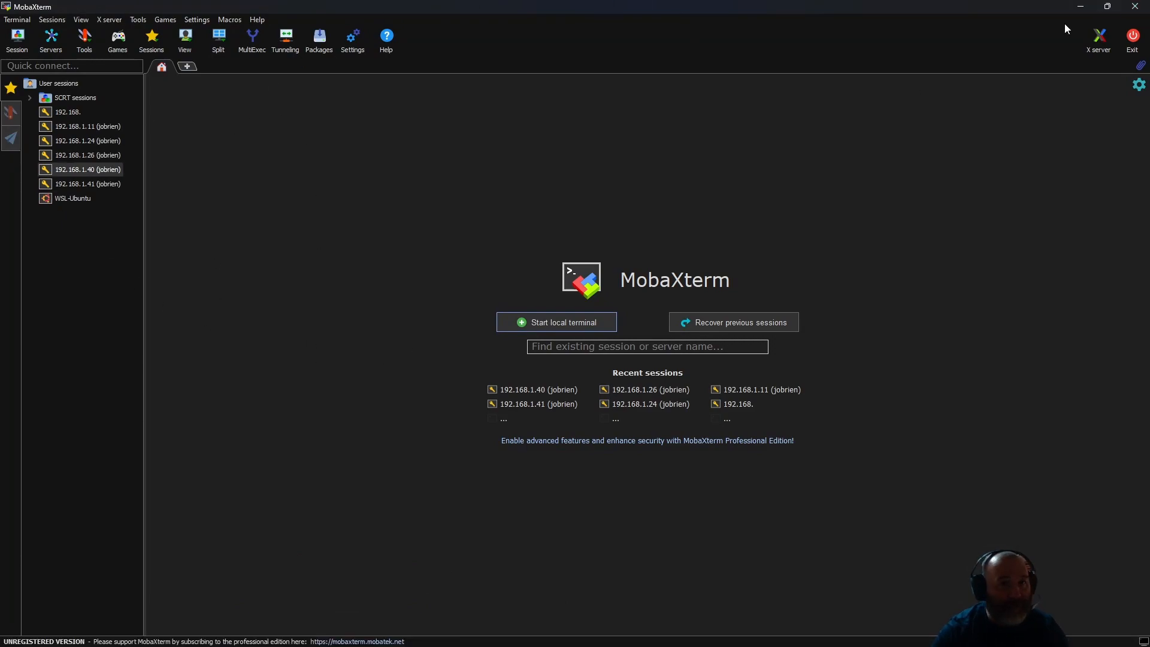
{"action": "left_click", "coordinate": [1081, 6]}
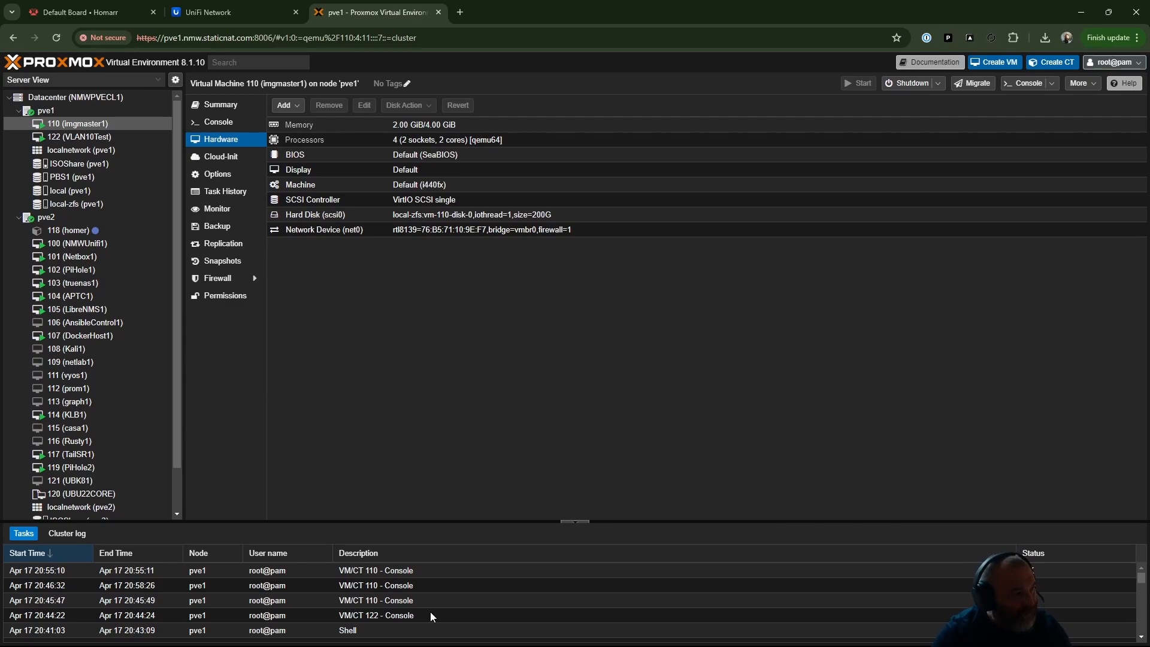
- Examine the VLAN awareness and address settings of the vmbr0 Linux bridge on node pve1, and close them
{"action": "left_click", "coordinate": [46, 110]}
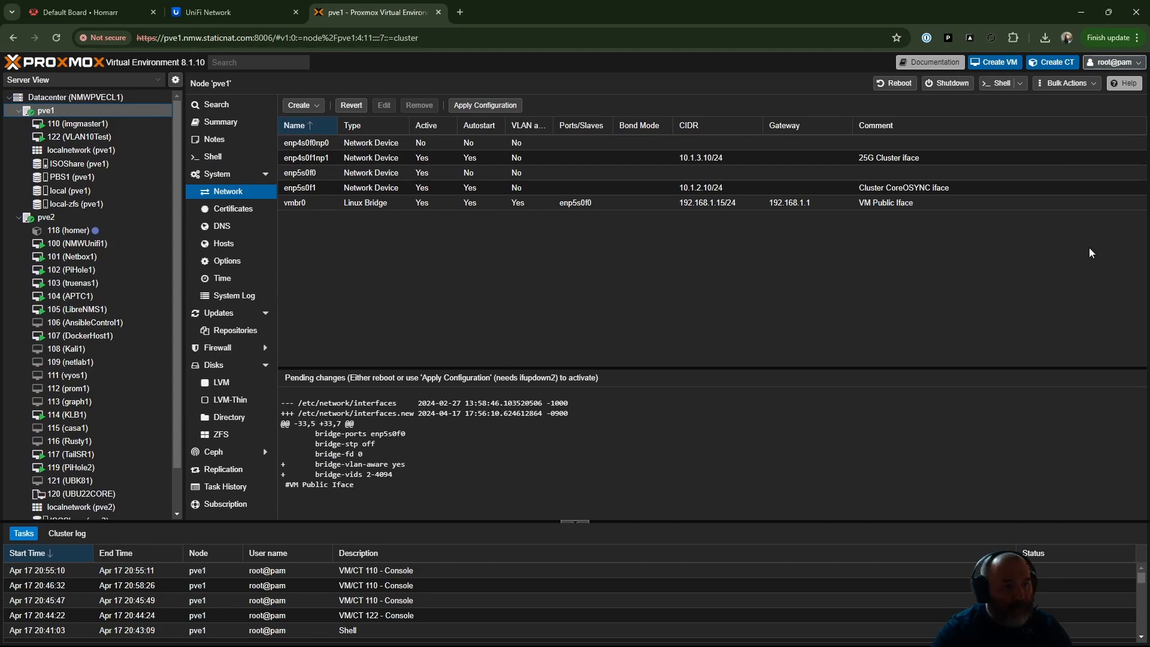
{"action": "double_click", "coordinate": [318, 203]}
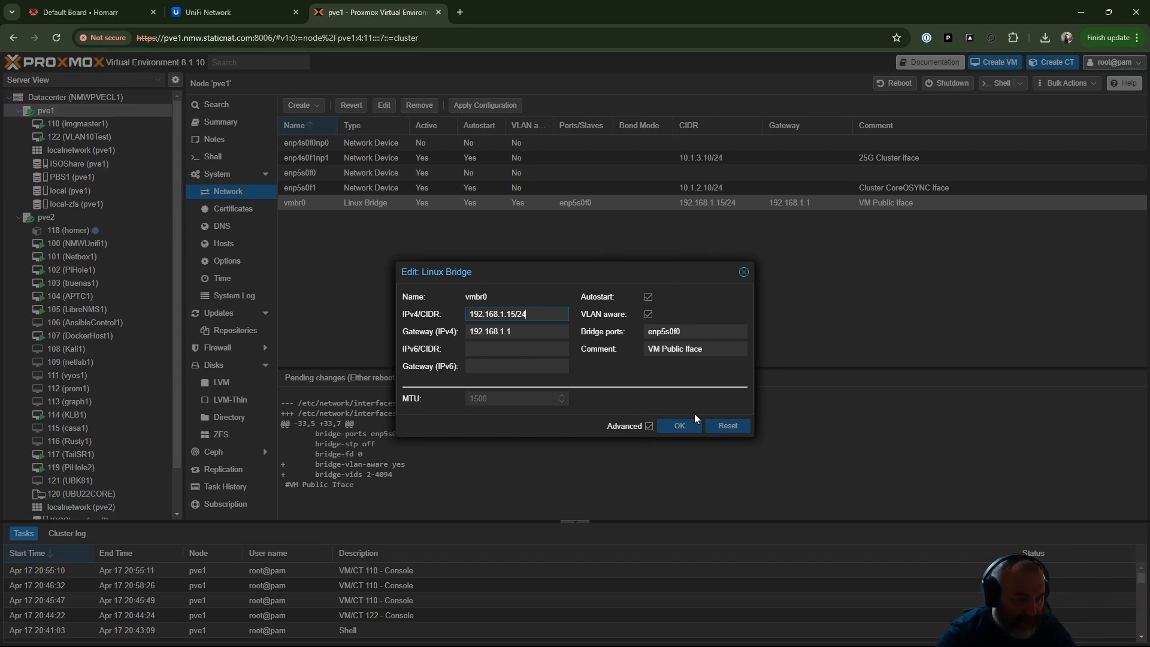
{"action": "left_click", "coordinate": [684, 427]}
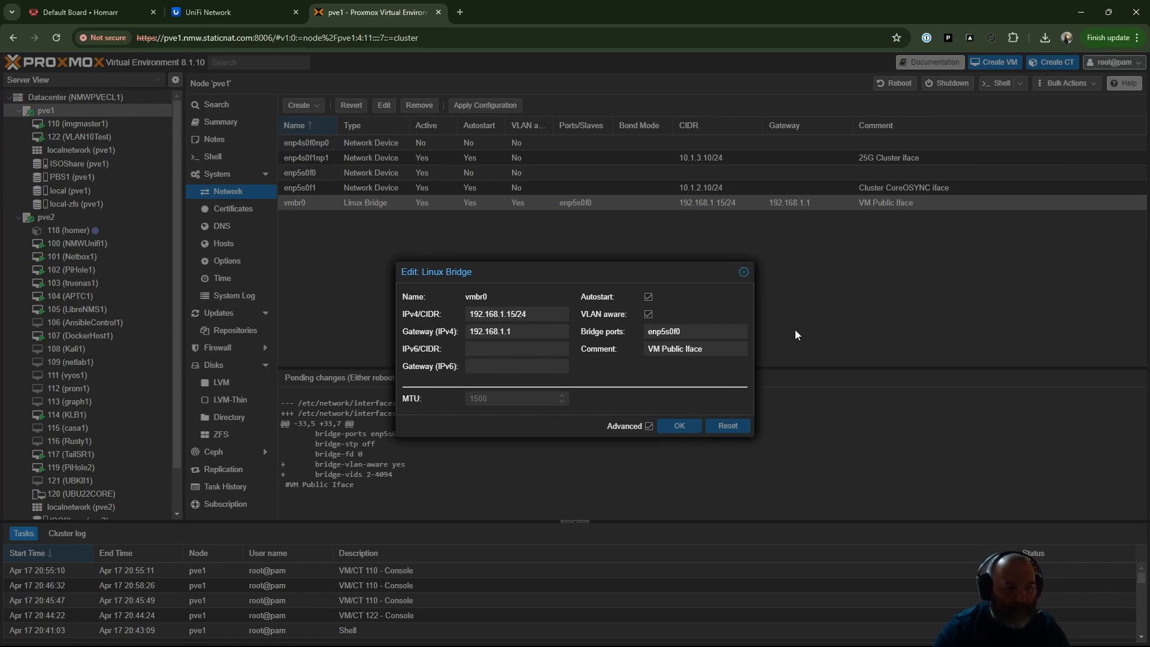
{"action": "left_click", "coordinate": [743, 273]}
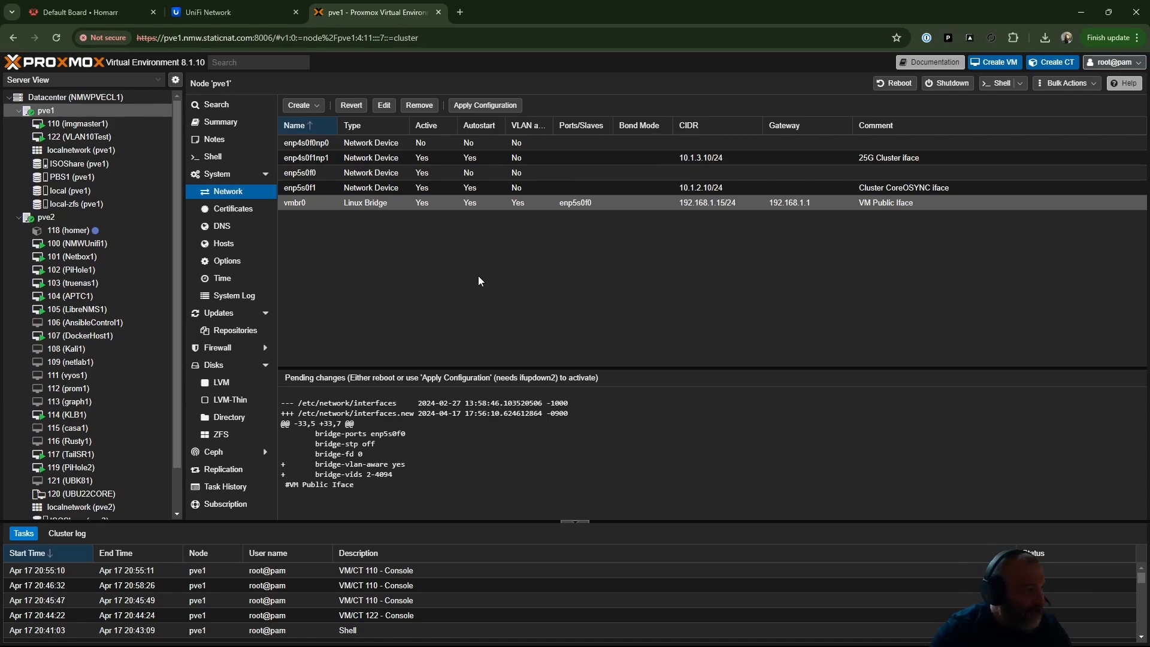
- Switch to the PowerShell windows and recall "ping 192.168.1.16 -t" in one and "ping 10.1.10.20 -t" in the other
{"action": "mouse_move", "coordinate": [388, 632]}
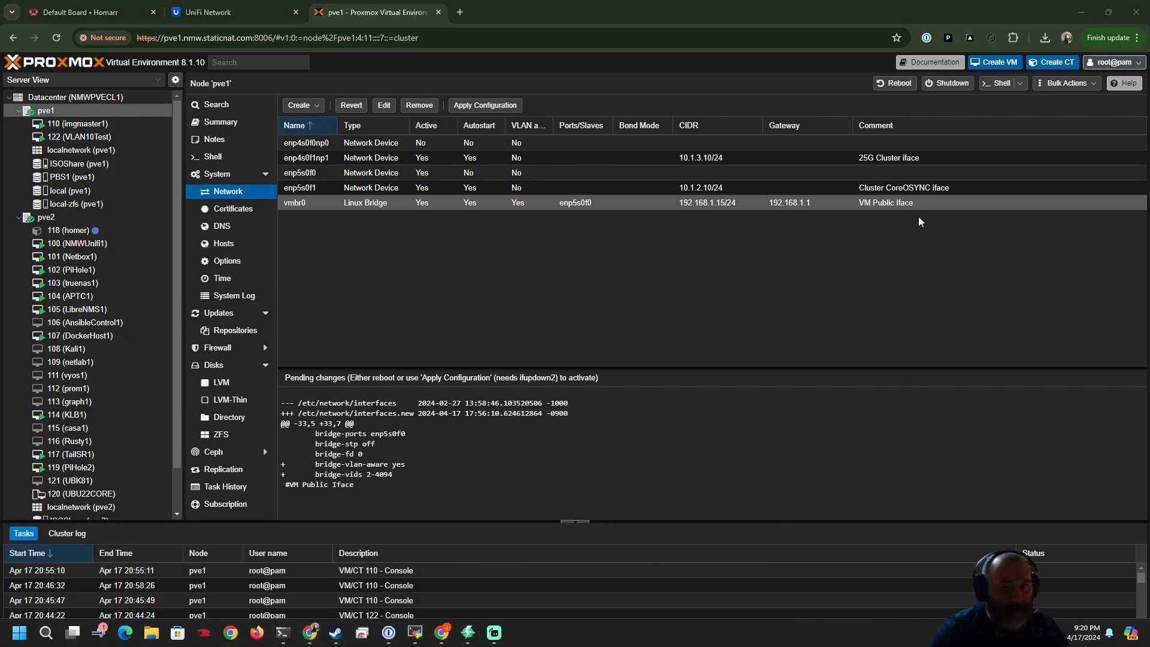
{"action": "mouse_move", "coordinate": [283, 632]}
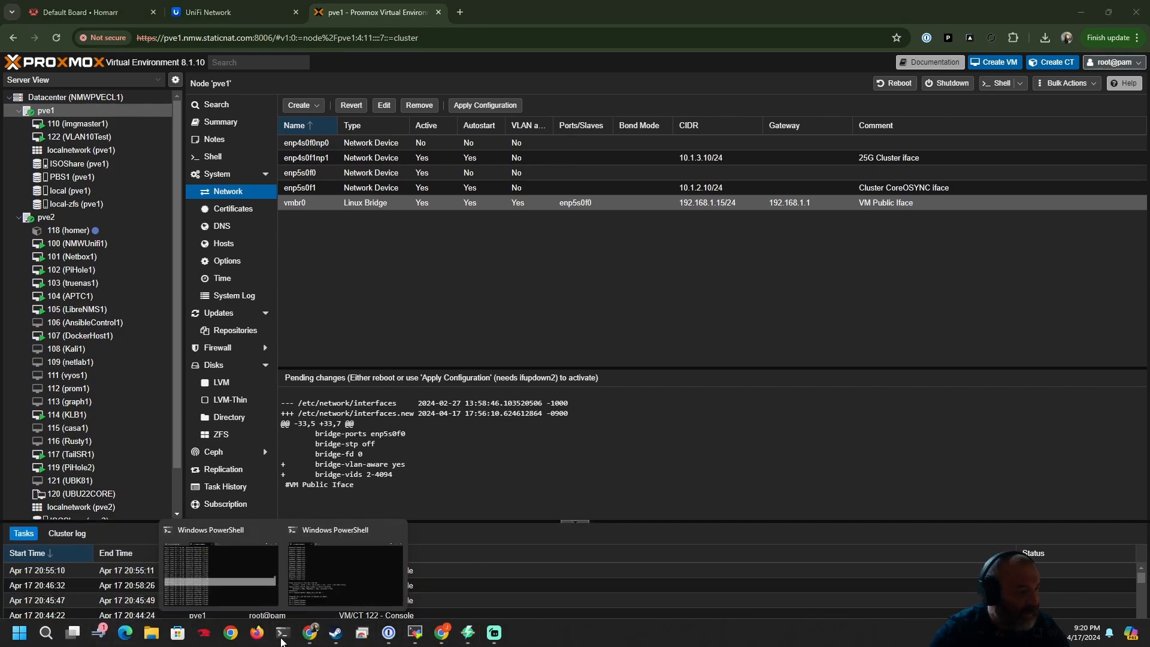
{"action": "left_click", "coordinate": [266, 589]}
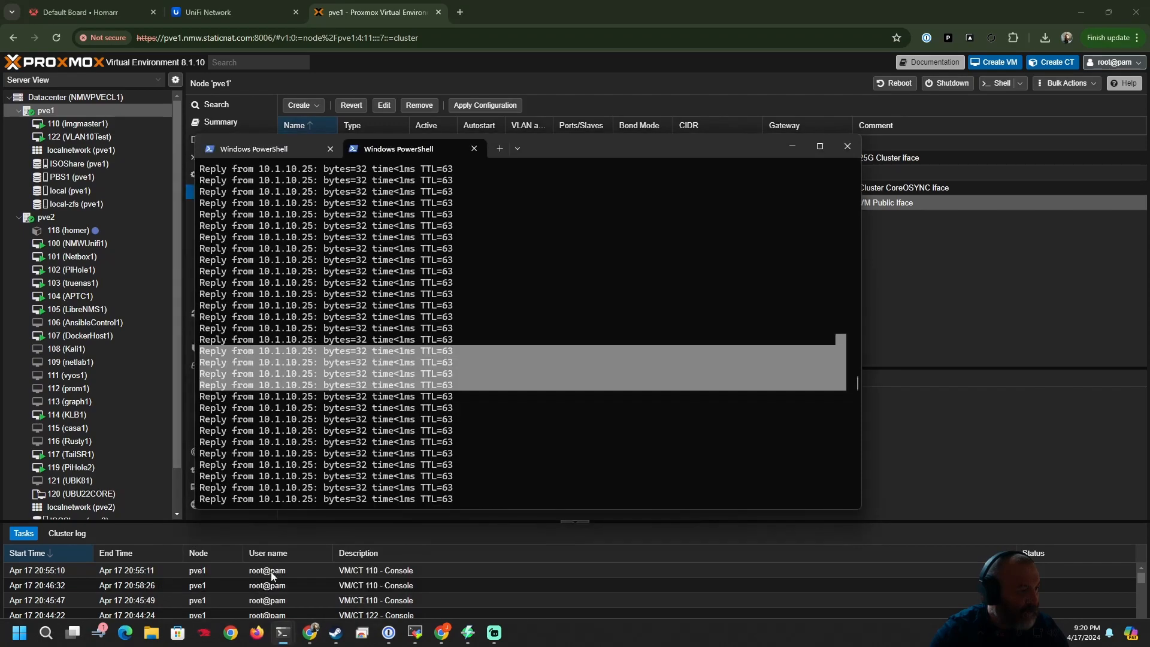
{"action": "left_click", "coordinate": [242, 153]}
{"action": "key", "text": "Up"}
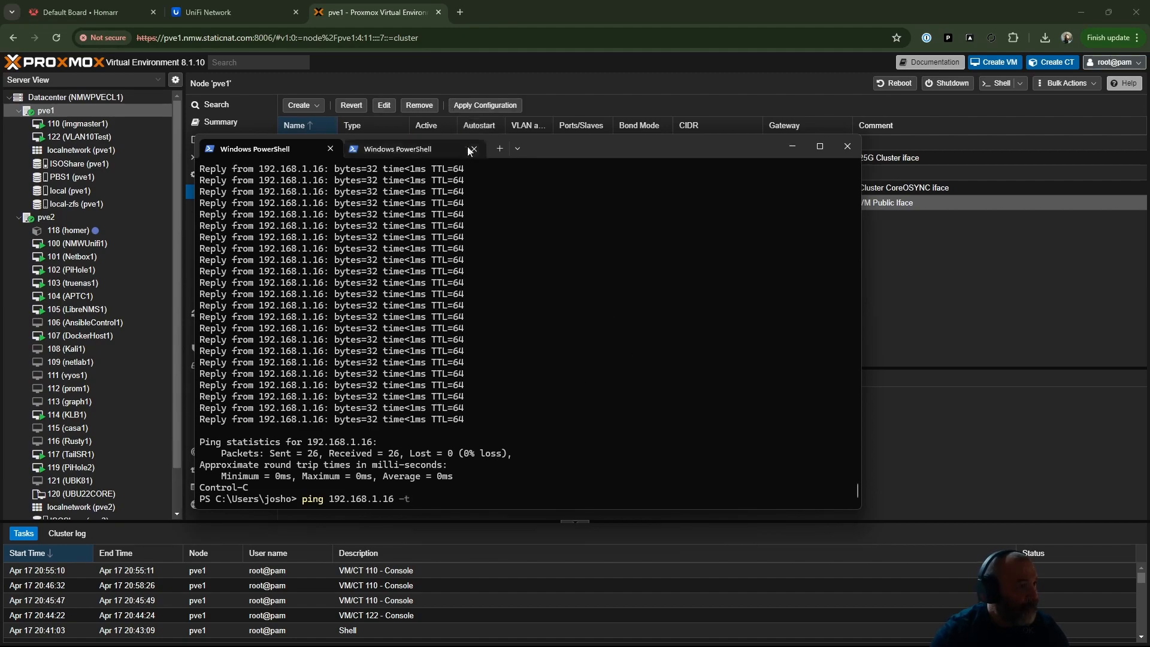
{"action": "left_click_drag", "start_coordinate": [598, 151], "coordinate": [812, 71]}
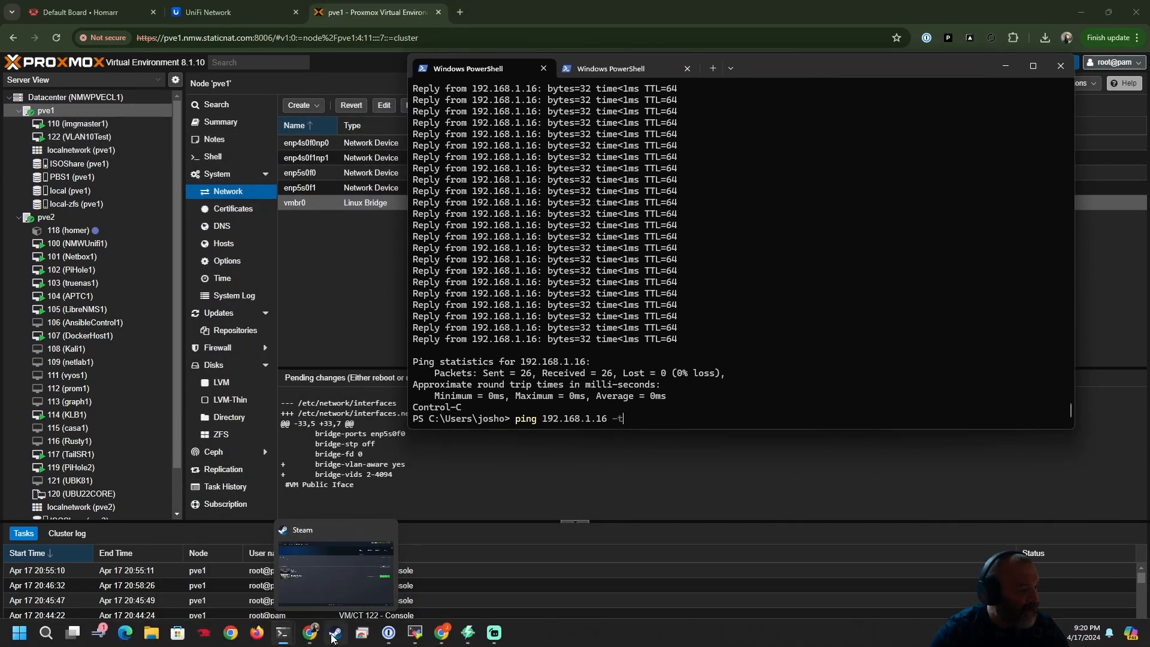
{"action": "left_click", "coordinate": [312, 599]}
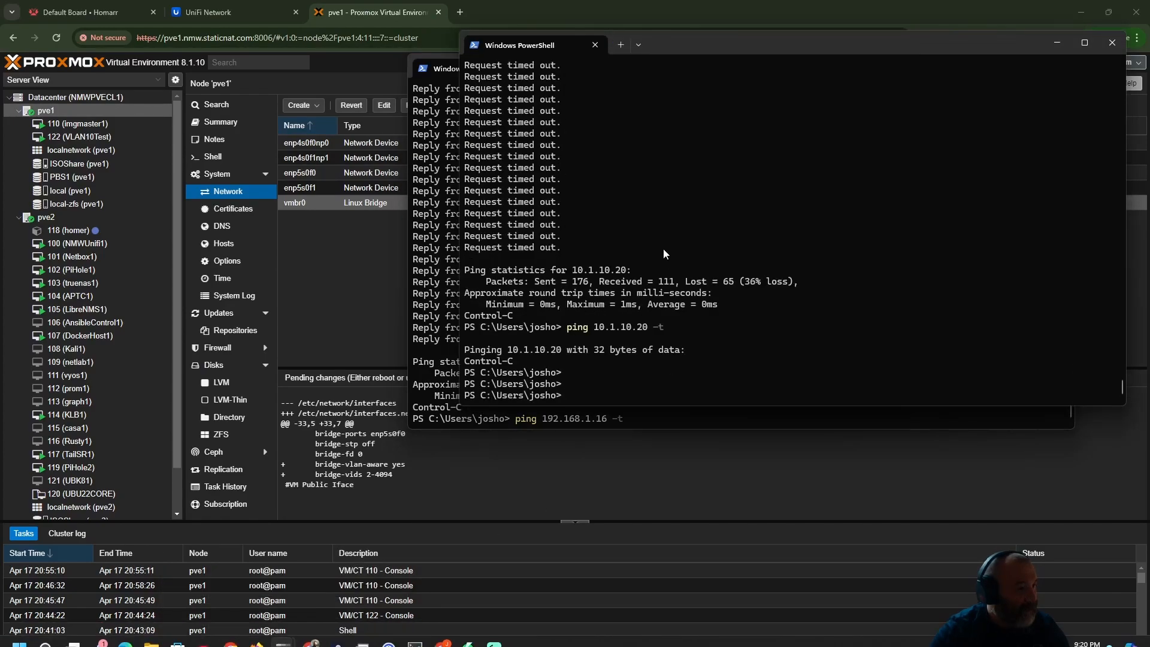
{"action": "key", "text": "Up"}
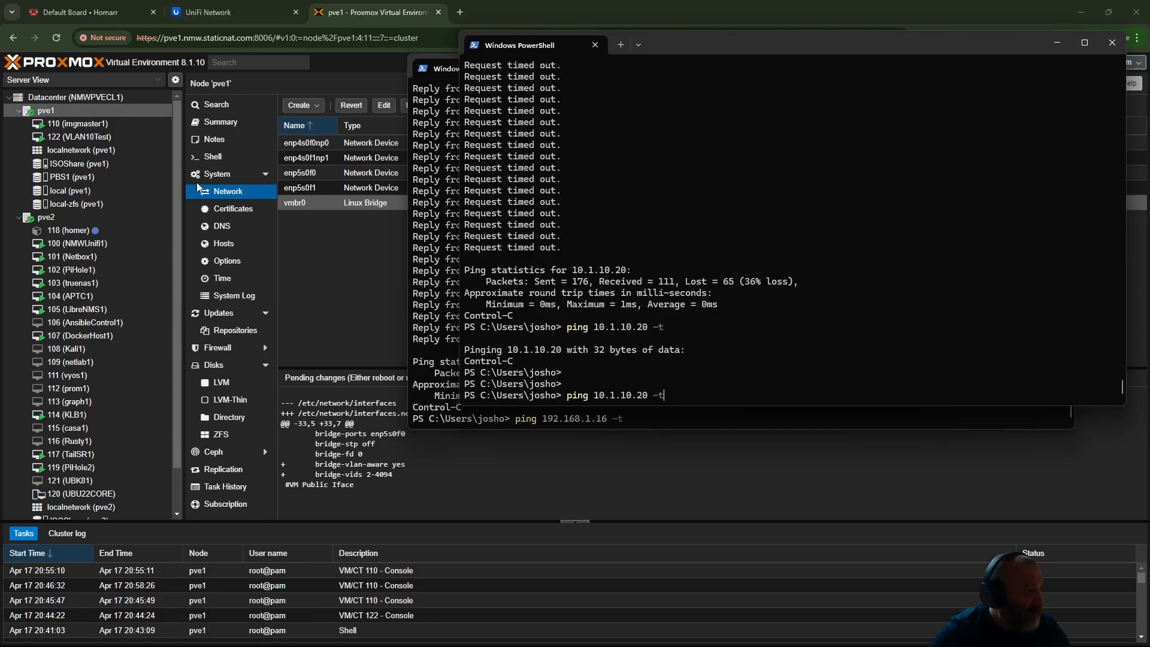
- Open the console of VM 122 (VLAN10Test) in Proxmox and get a fresh shell prompt
{"action": "left_click", "coordinate": [86, 138]}
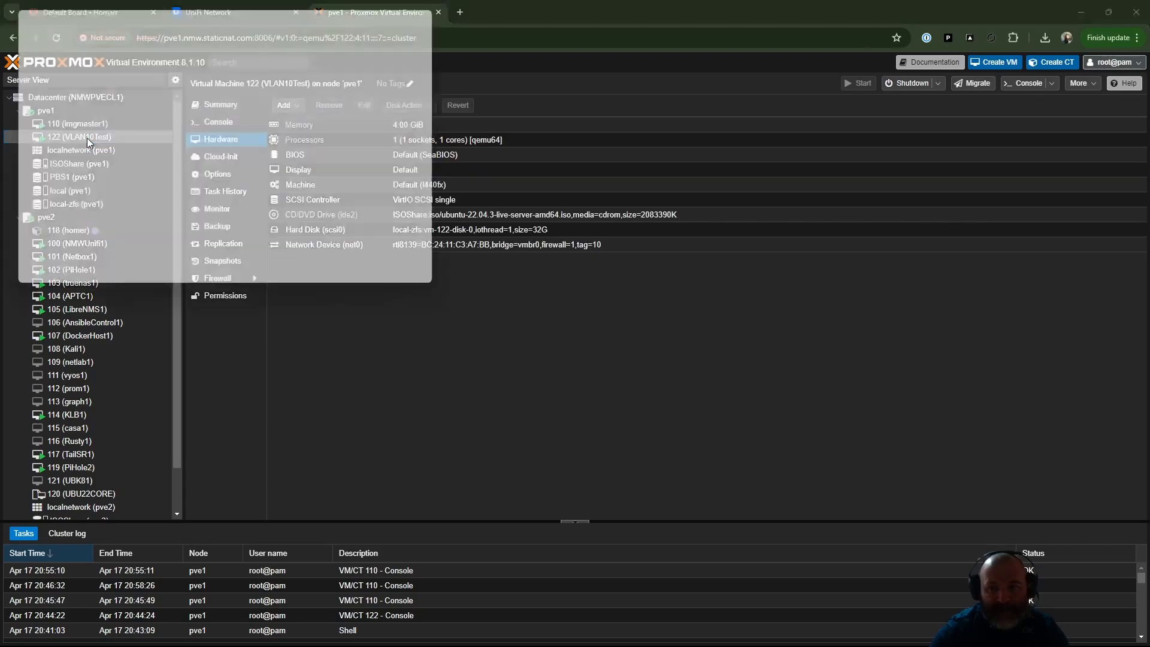
{"action": "double_click", "coordinate": [88, 137]}
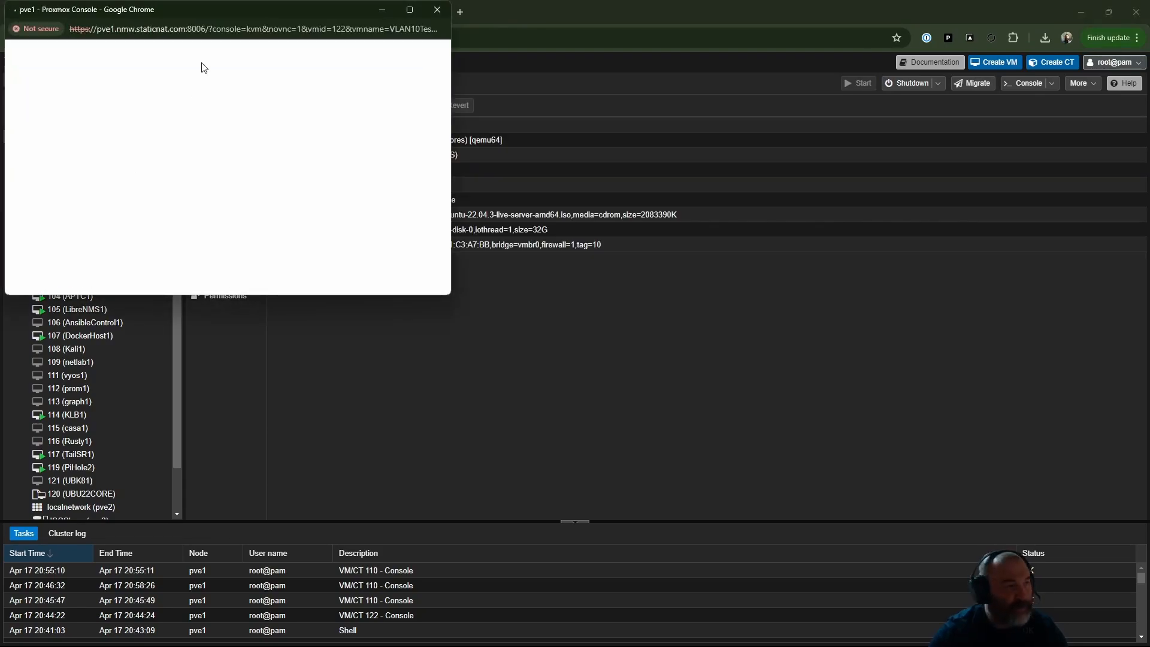
{"action": "left_click_drag", "start_coordinate": [268, 13], "coordinate": [690, 142]}
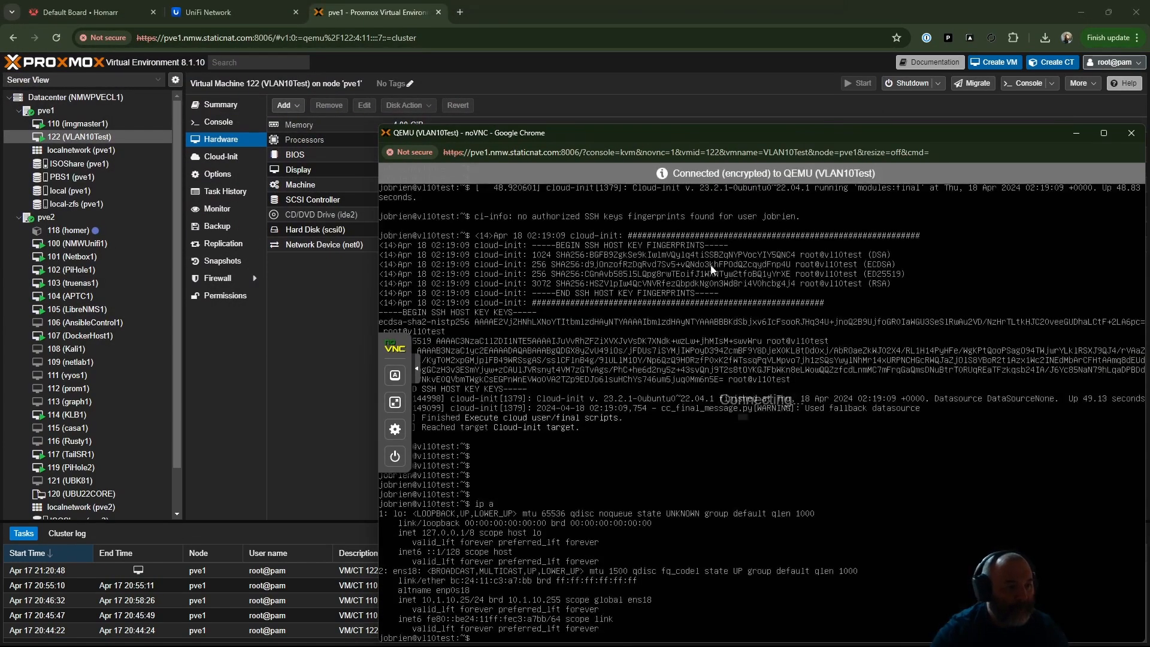
{"action": "key", "text": "Return"}
{"action": "key", "text": "Return"}
{"action": "key", "text": "Return"}
{"action": "key", "text": "Return"}
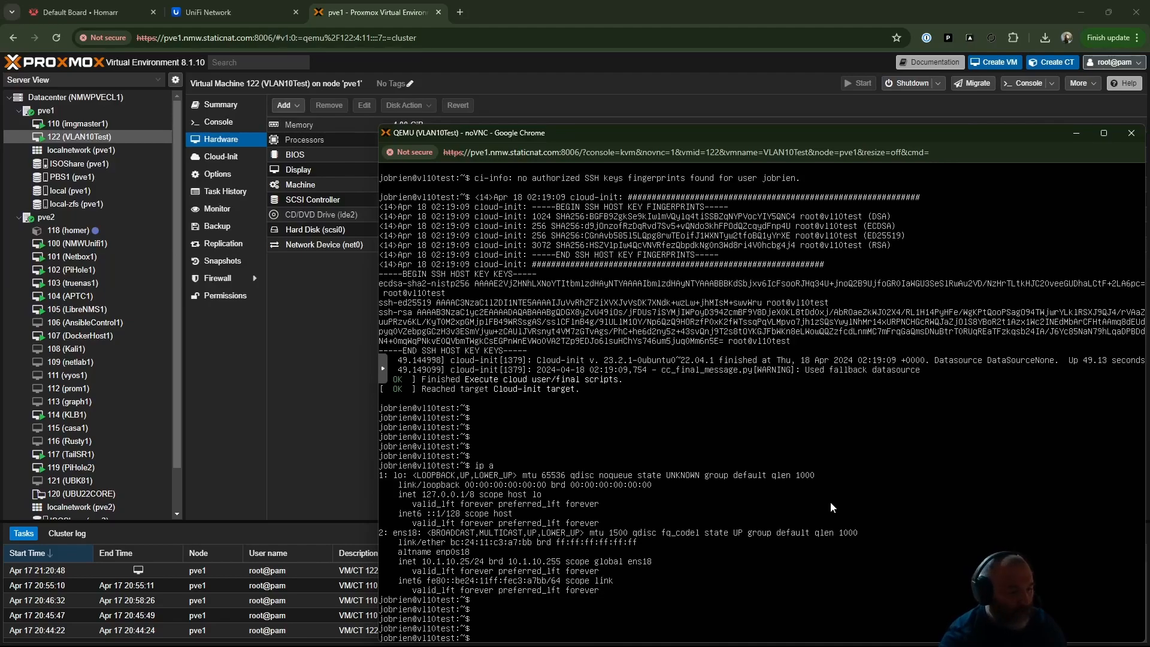
- Run "ip a" in the VLAN10Test console to check the VM's IP address, and close the console
{"action": "type", "text": "p a"}
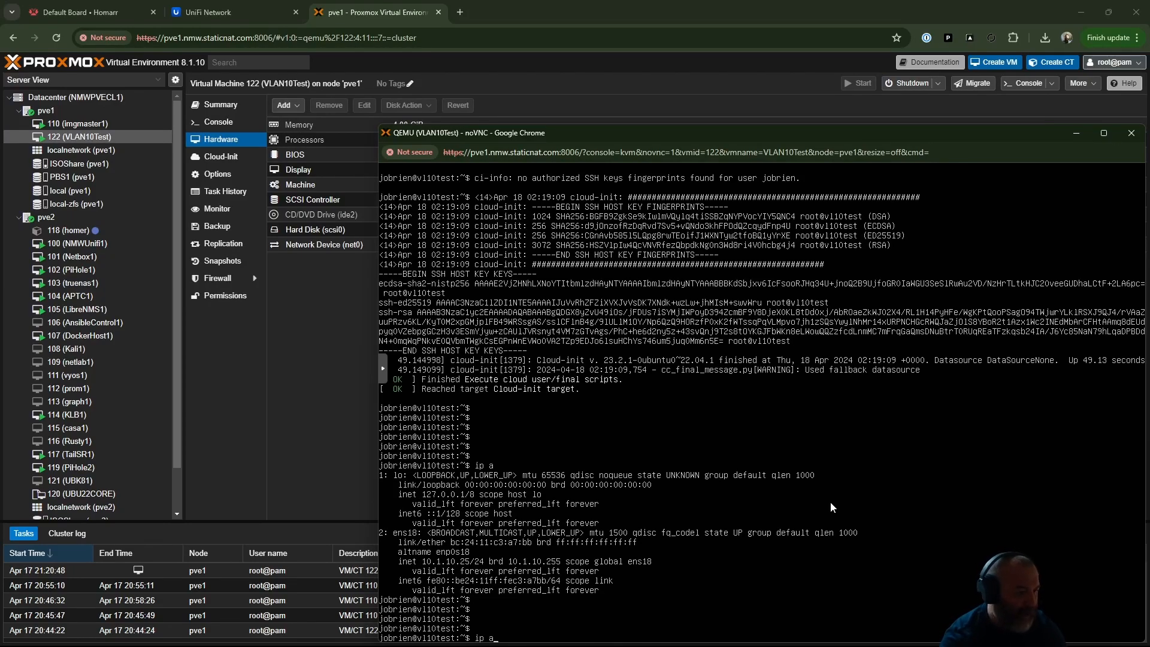
{"action": "key", "text": "Return"}
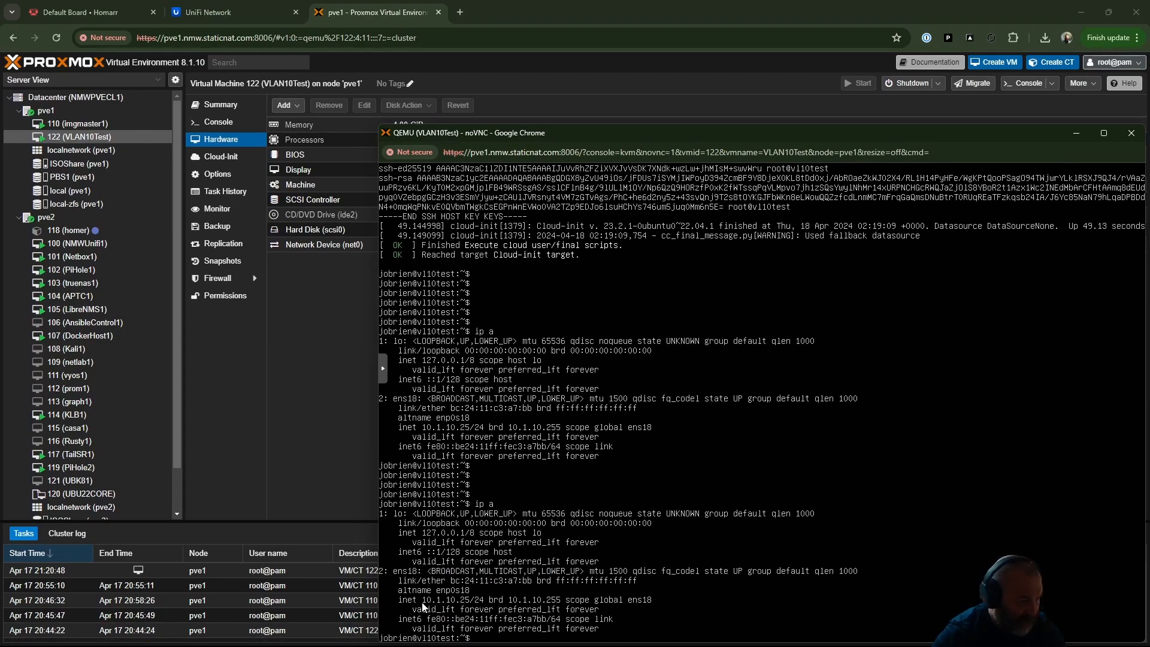
{"action": "left_click_drag", "start_coordinate": [587, 137], "coordinate": [540, 44]}
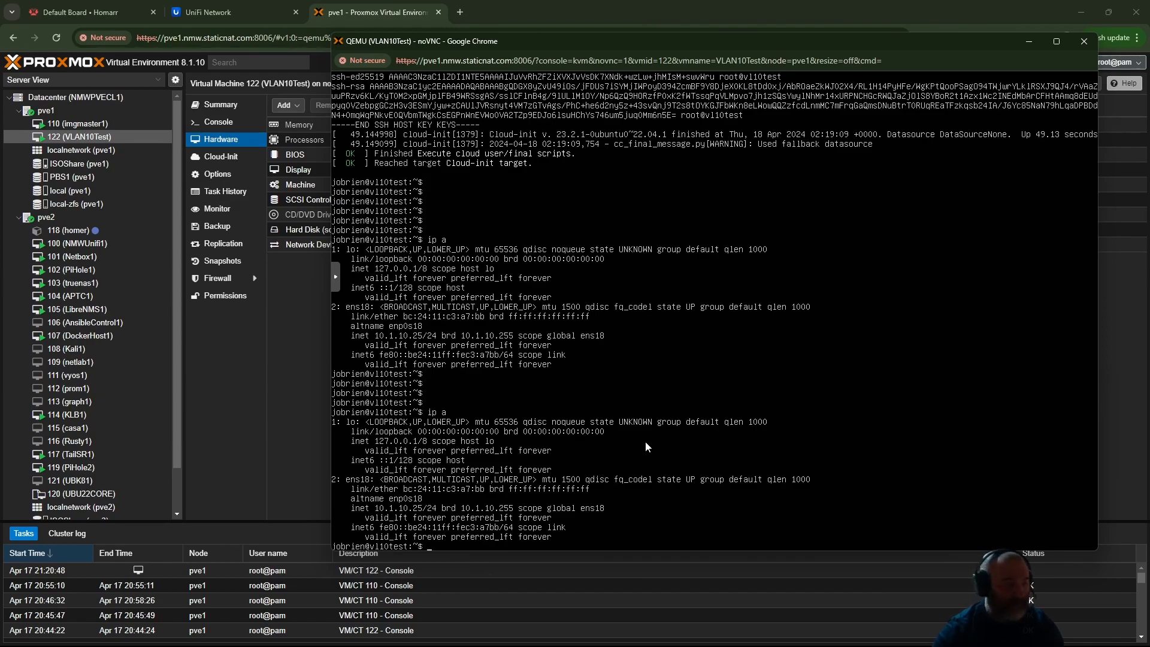
{"action": "key", "text": "Return"}
{"action": "key", "text": "Return"}
{"action": "key", "text": "Return"}
{"action": "key", "text": "Return"}
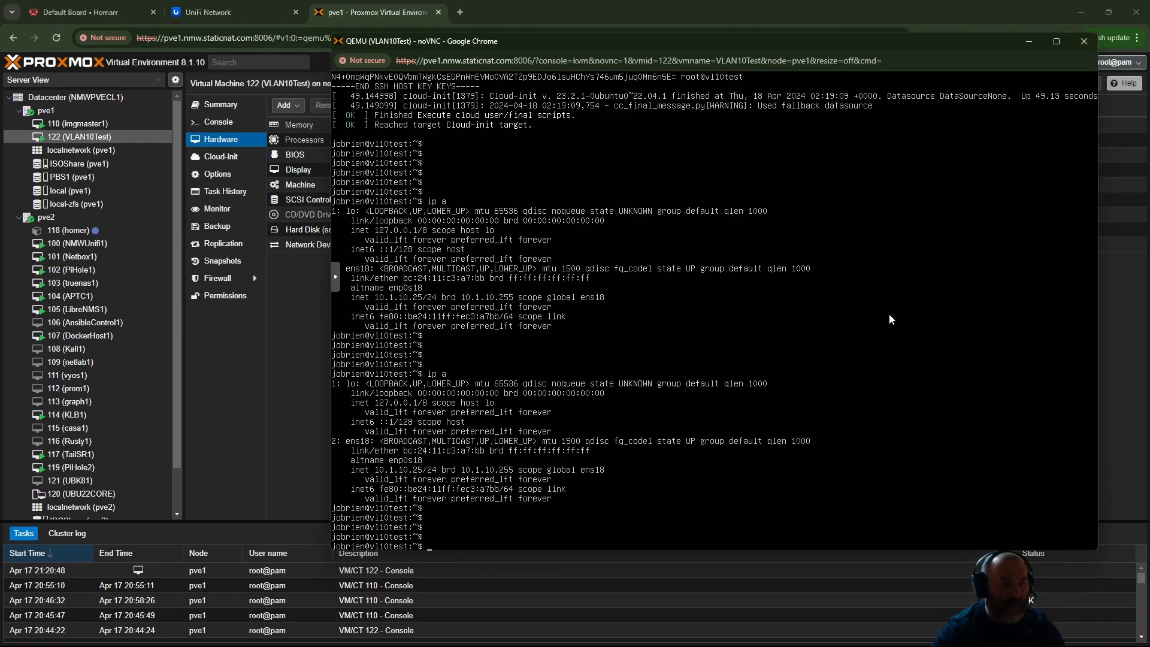
{"action": "left_click", "coordinate": [1085, 41]}
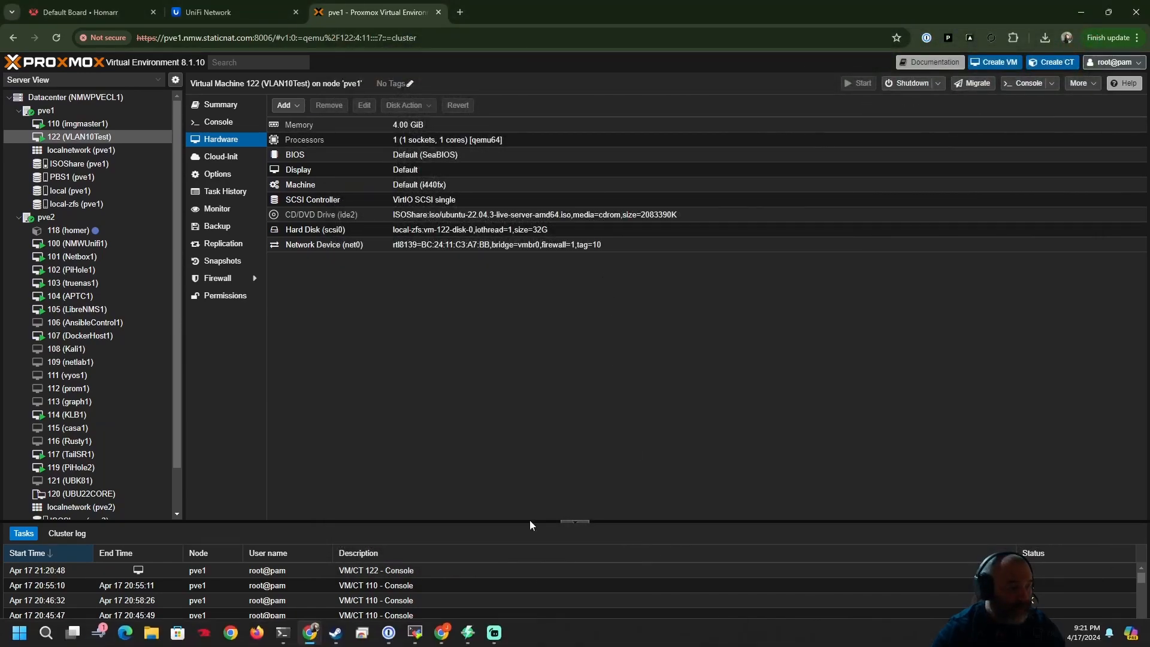
- Start a continuous ping to 10.1.10.25 in PowerShell with the -t option, and return to Proxmox
{"action": "left_click", "coordinate": [288, 637]}
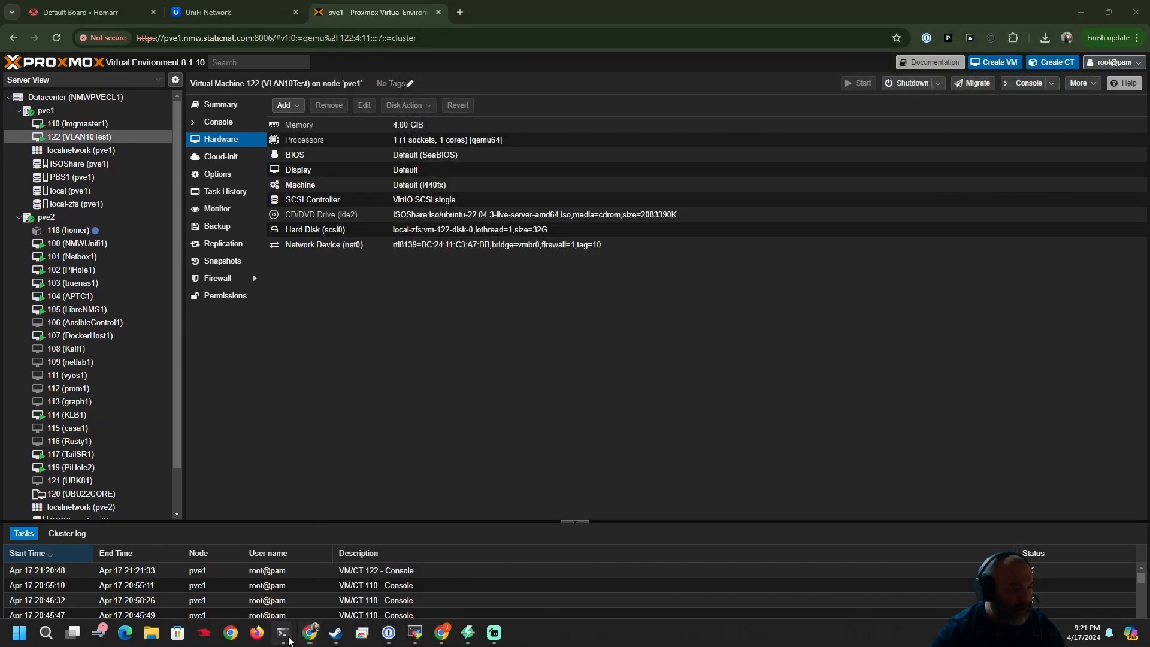
{"action": "left_click", "coordinate": [381, 583]}
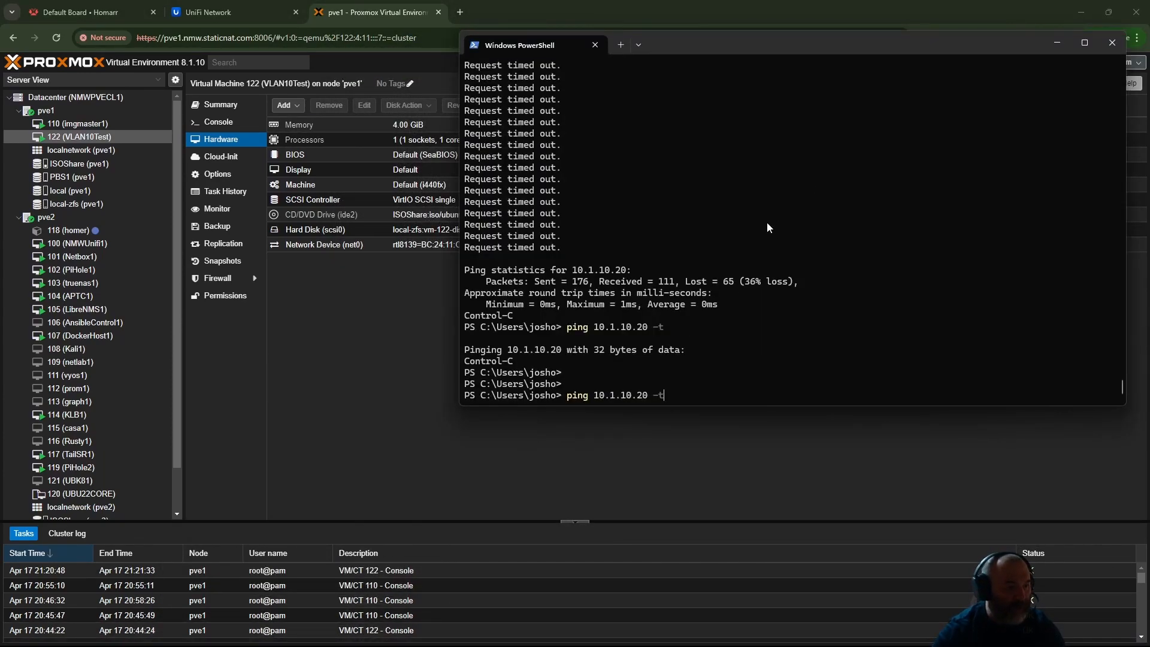
{"action": "key", "text": "BackSpace"}
{"action": "key", "text": "BackSpace"}
{"action": "key", "text": "BackSpace"}
{"action": "key", "text": "BackSpace"}
{"action": "key", "text": "BackSpace"}
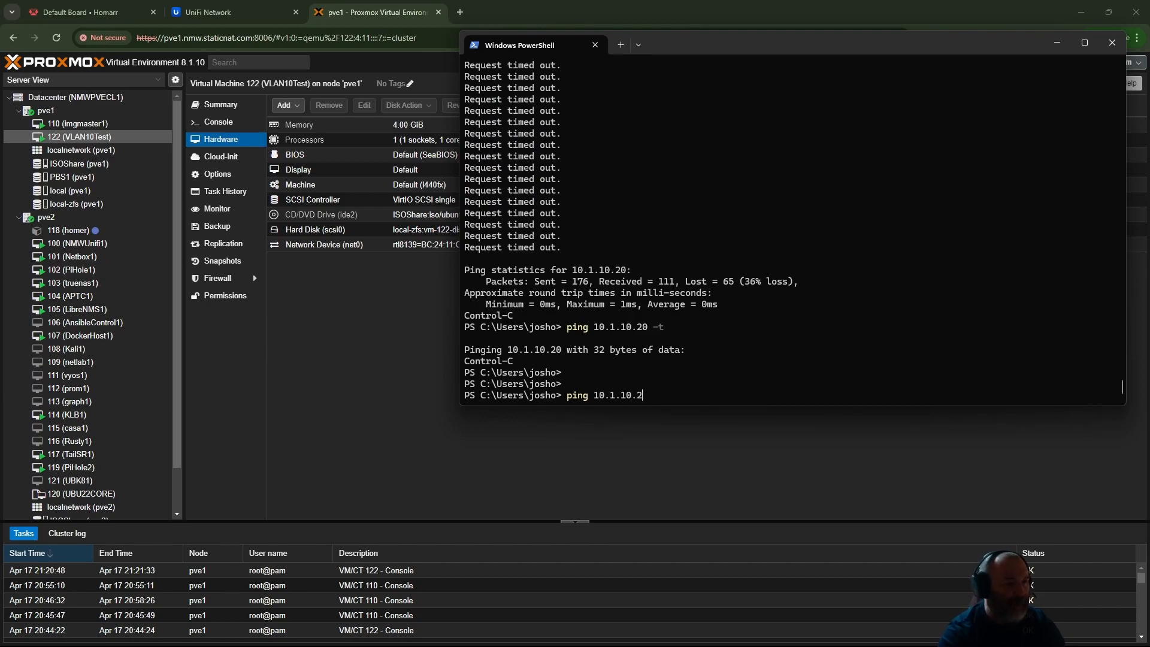
{"action": "type", "text": "25 "}
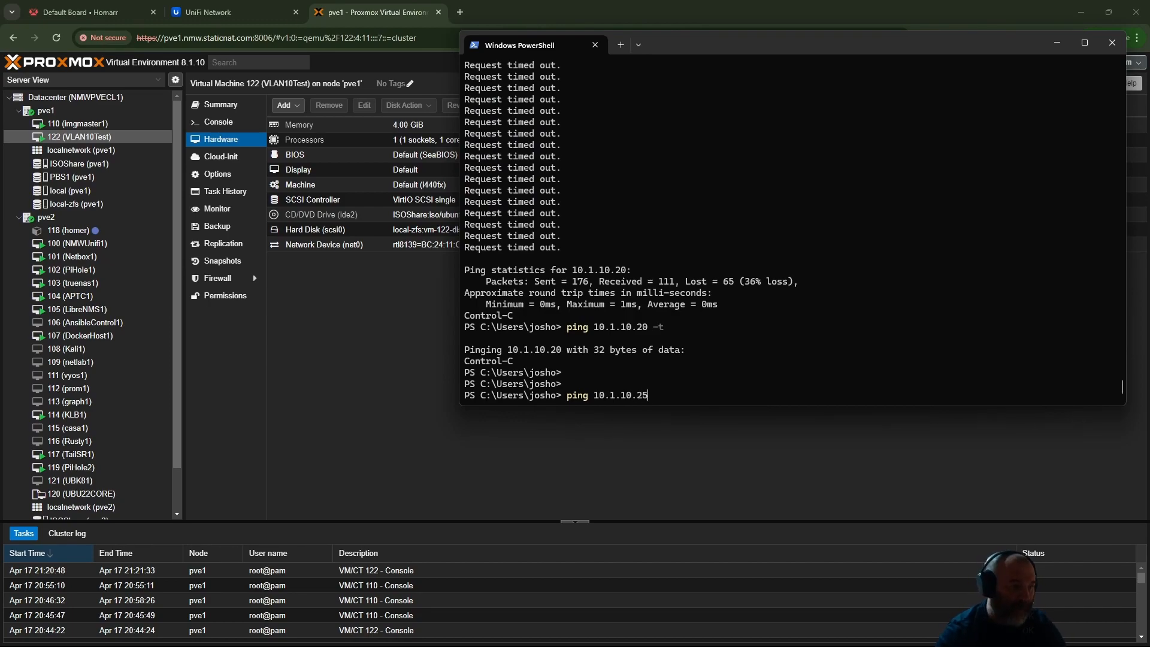
{"action": "type", "text": "-t"}
{"action": "key", "text": "Return"}
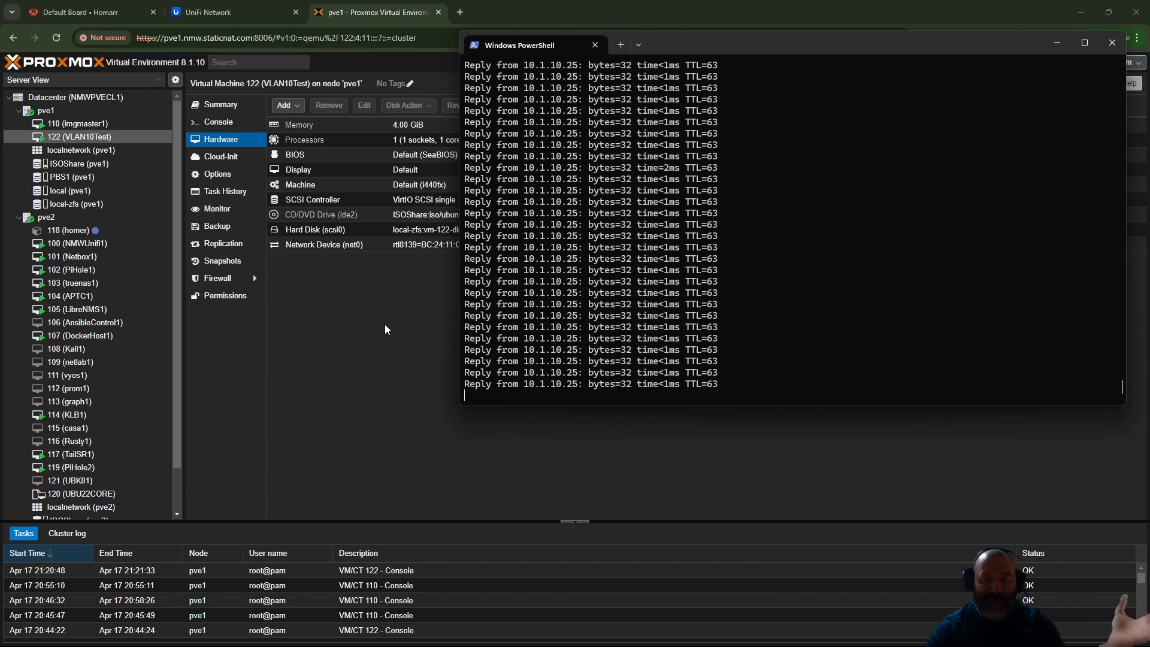
{"action": "left_click", "coordinate": [418, 304]}
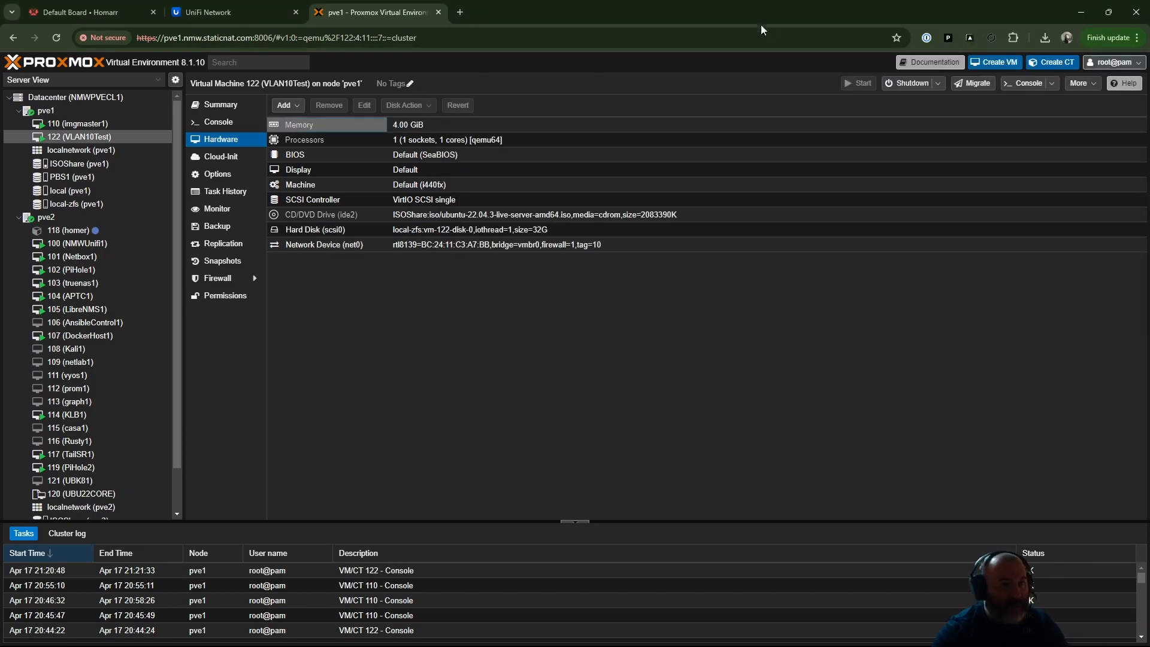
- Shrink the Proxmox browser window and arrange it beside the PowerShell window running the ping to 10.1.10.25
{"action": "left_click", "coordinate": [1109, 12]}
{"action": "left_click_drag", "start_coordinate": [838, 45], "coordinate": [616, 13]}
{"action": "left_click", "coordinate": [905, 147]}
{"action": "left_click_drag", "start_coordinate": [763, 50], "coordinate": [786, 24]}
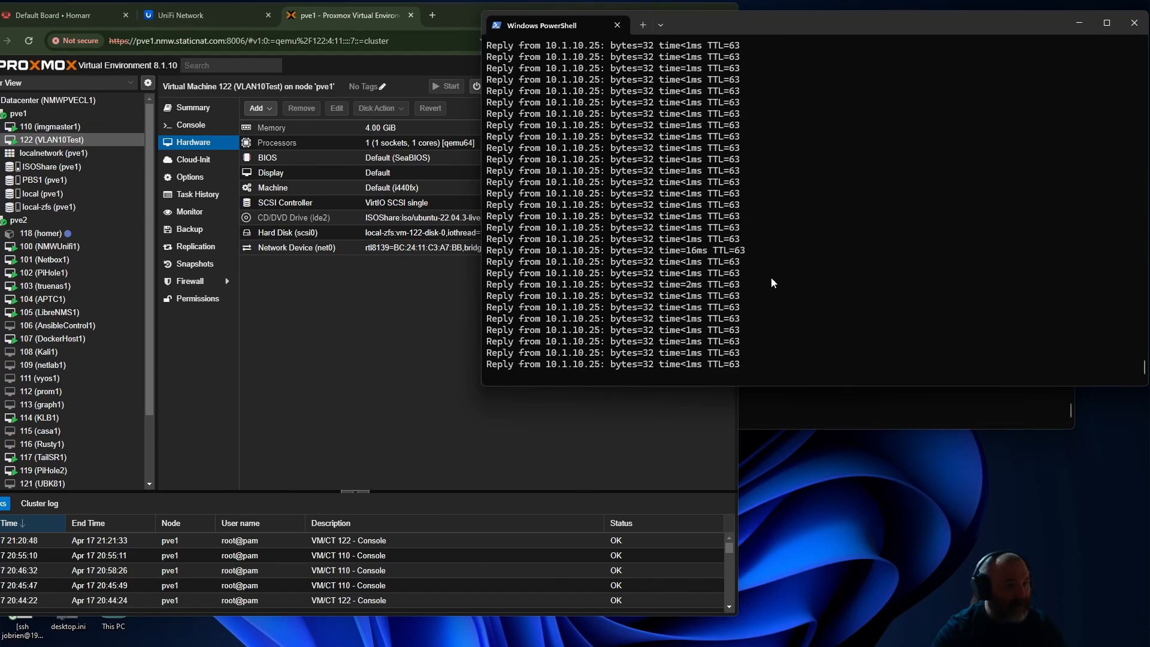
- Clear the VLAN tag on VM 122's network device, save it, and check the ping to 10.1.10.25
{"action": "double_click", "coordinate": [383, 248]}
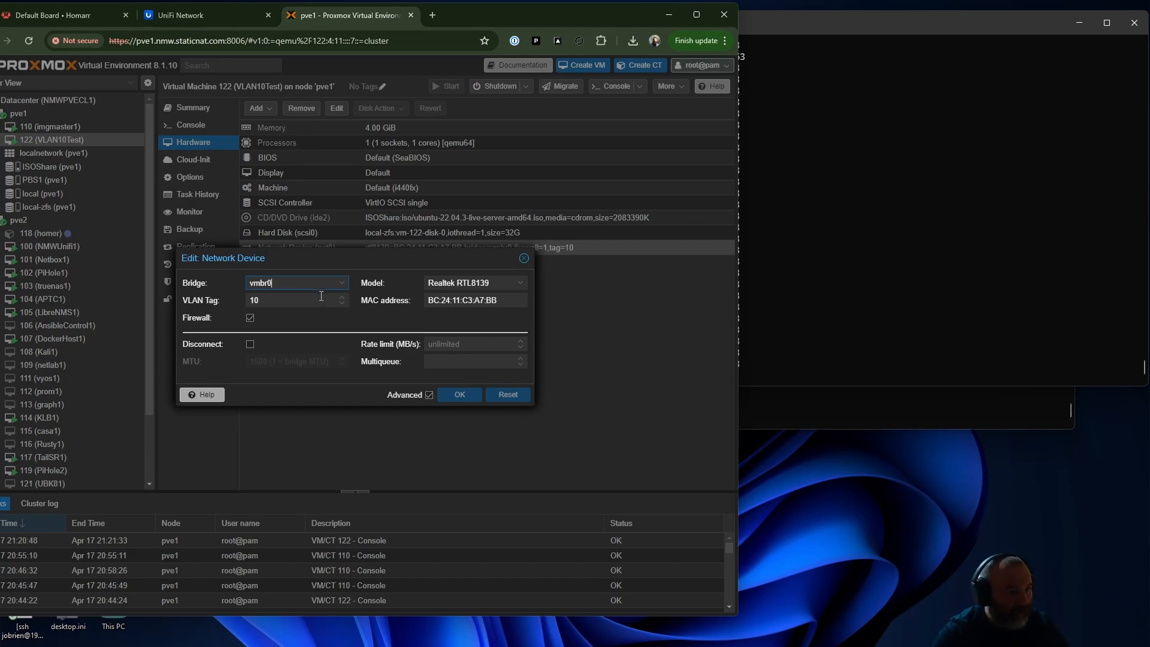
{"action": "key", "text": "Tab"}
{"action": "key", "text": "BackSpace"}
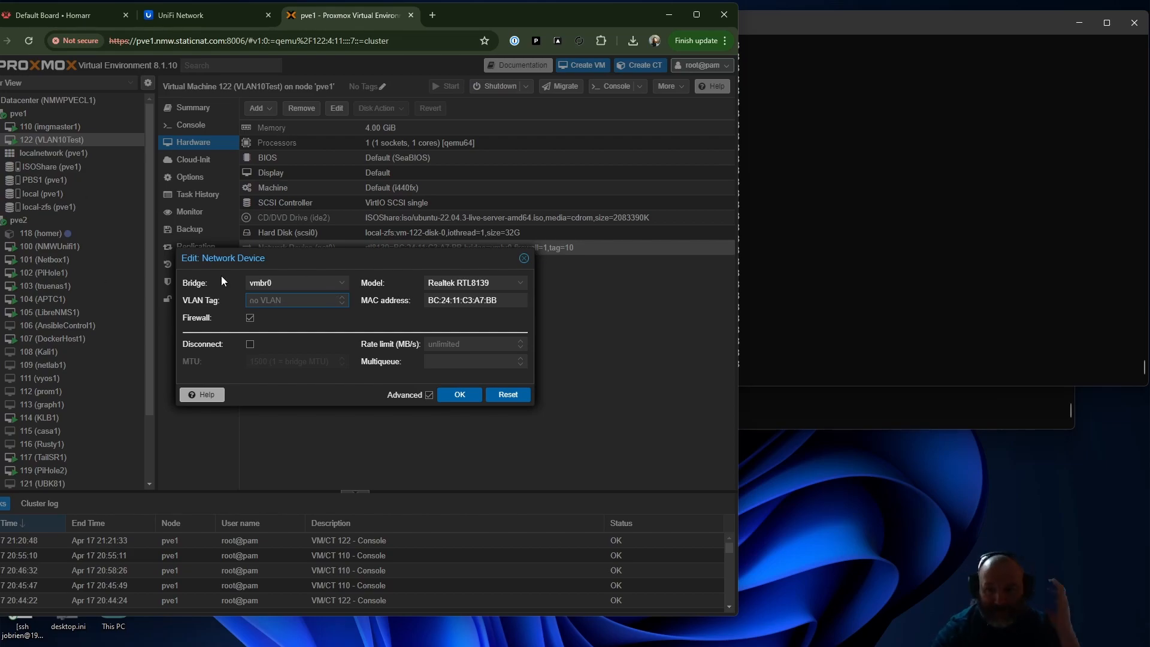
{"action": "left_click", "coordinate": [955, 267]}
{"action": "left_click", "coordinate": [454, 395]}
{"action": "left_click", "coordinate": [882, 248]}
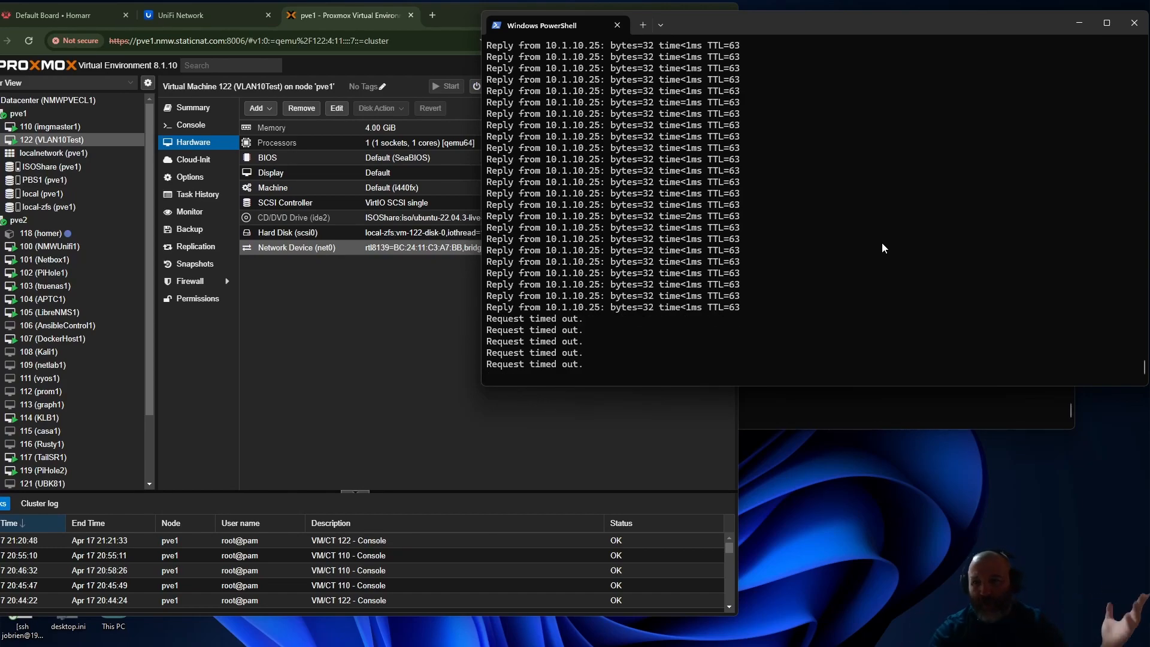
- Set the VLAN tag of VM 122's network device to 10, save it, and check the ping window
{"action": "double_click", "coordinate": [358, 248]}
{"action": "left_click", "coordinate": [290, 300]}
{"action": "type", "text": "10"}
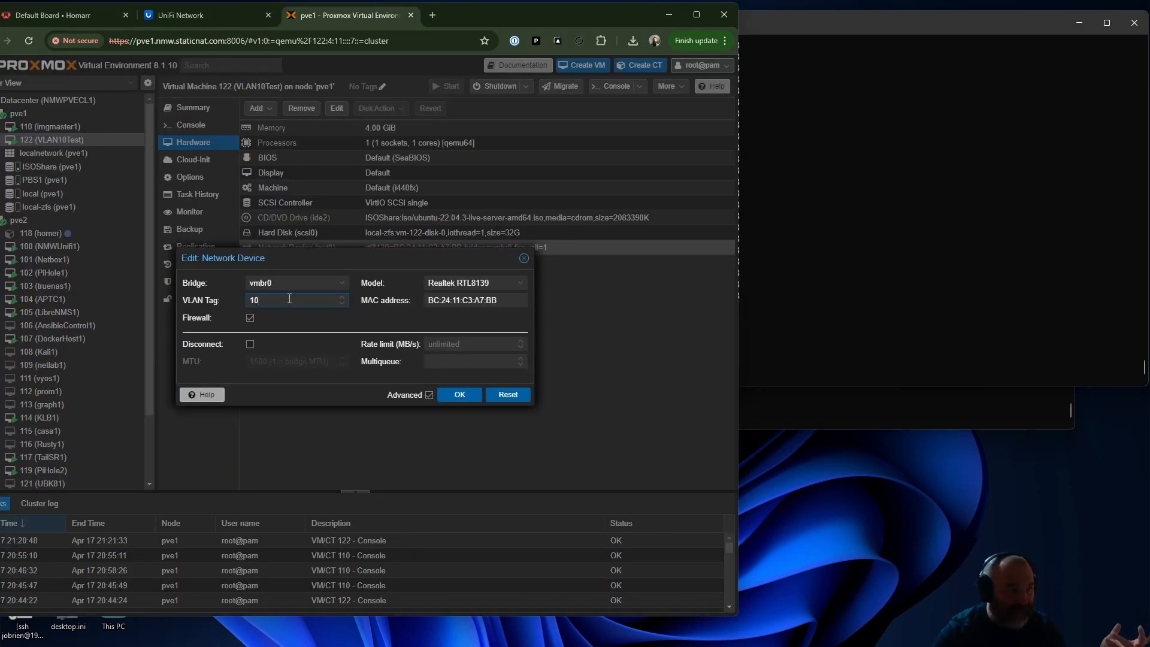
{"action": "left_click", "coordinate": [464, 395]}
{"action": "left_click", "coordinate": [937, 211]}
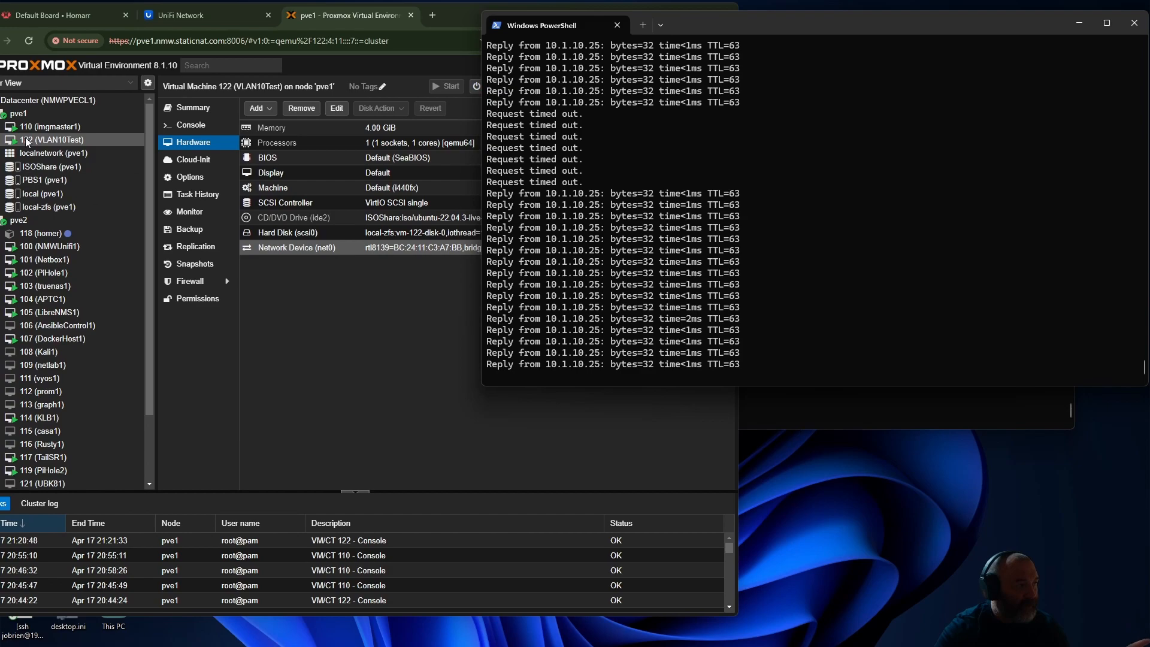
- Maximize the Proxmox window, migrate VM 122 (VLAN10Test) from pve1 to pve2, and close the task viewer once migration finishes
{"action": "left_click_drag", "start_coordinate": [470, 12], "coordinate": [501, 12]}
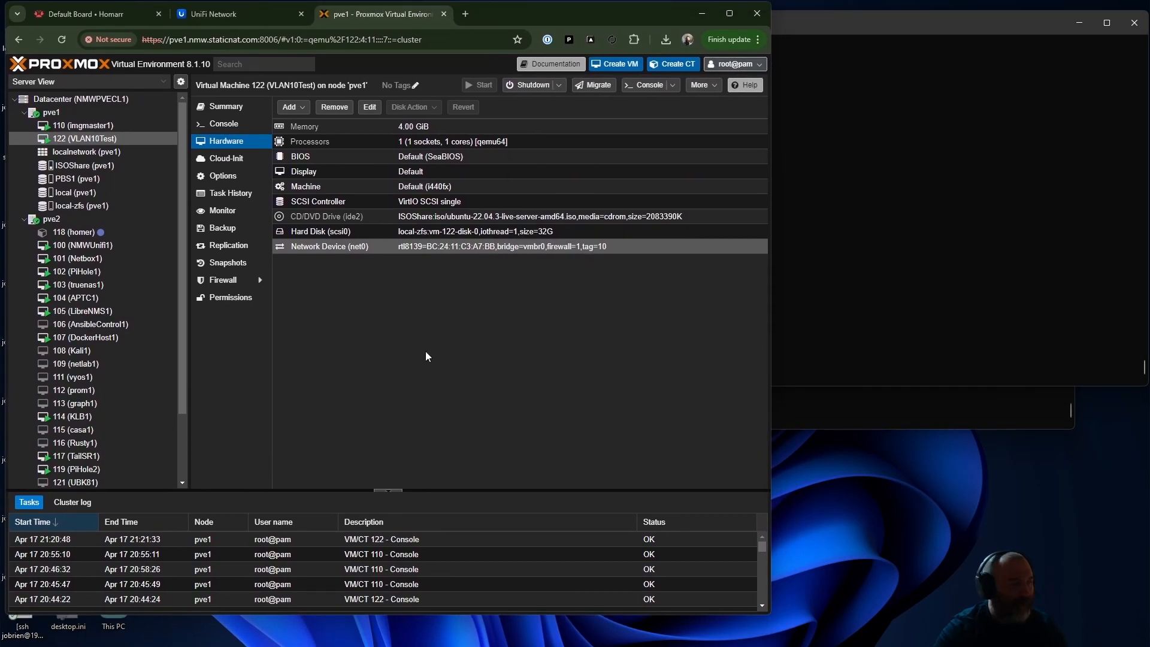
{"action": "left_click", "coordinate": [730, 13]}
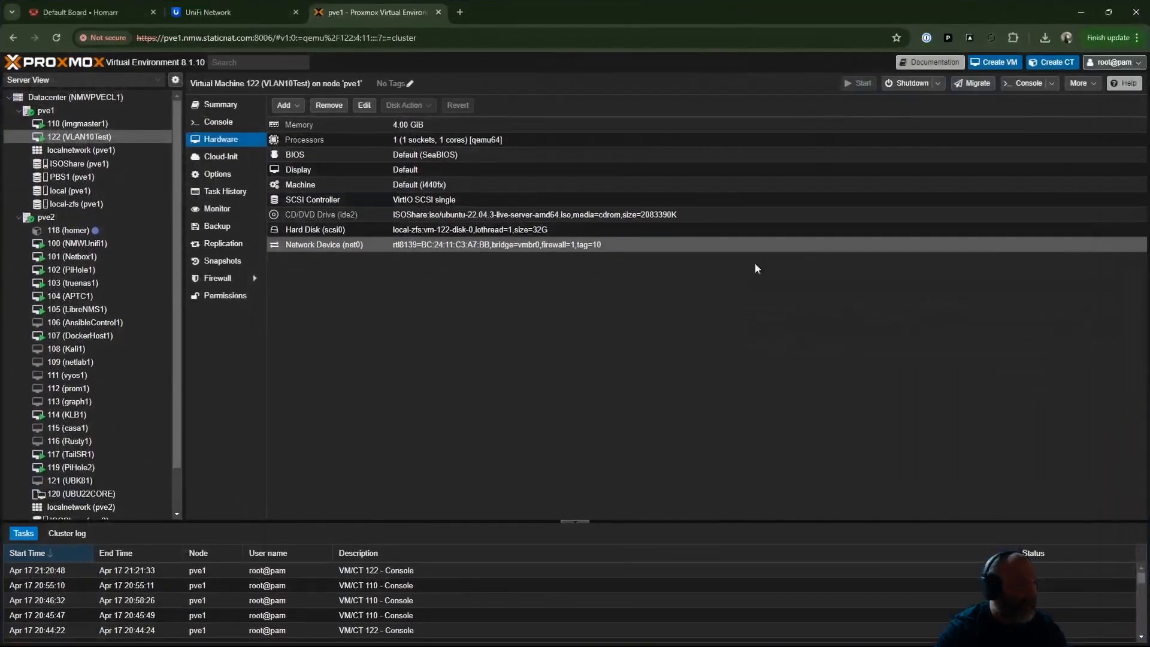
{"action": "right_click", "coordinate": [92, 129]}
{"action": "left_click", "coordinate": [63, 136]}
{"action": "right_click", "coordinate": [70, 134]}
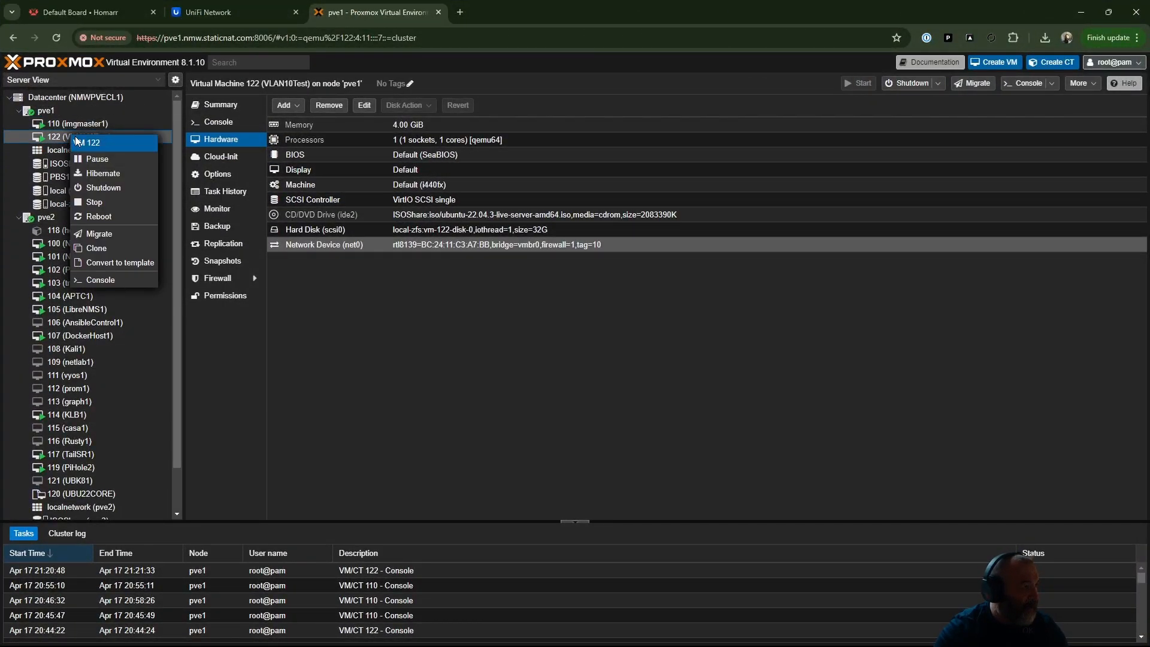
{"action": "left_click", "coordinate": [102, 234]}
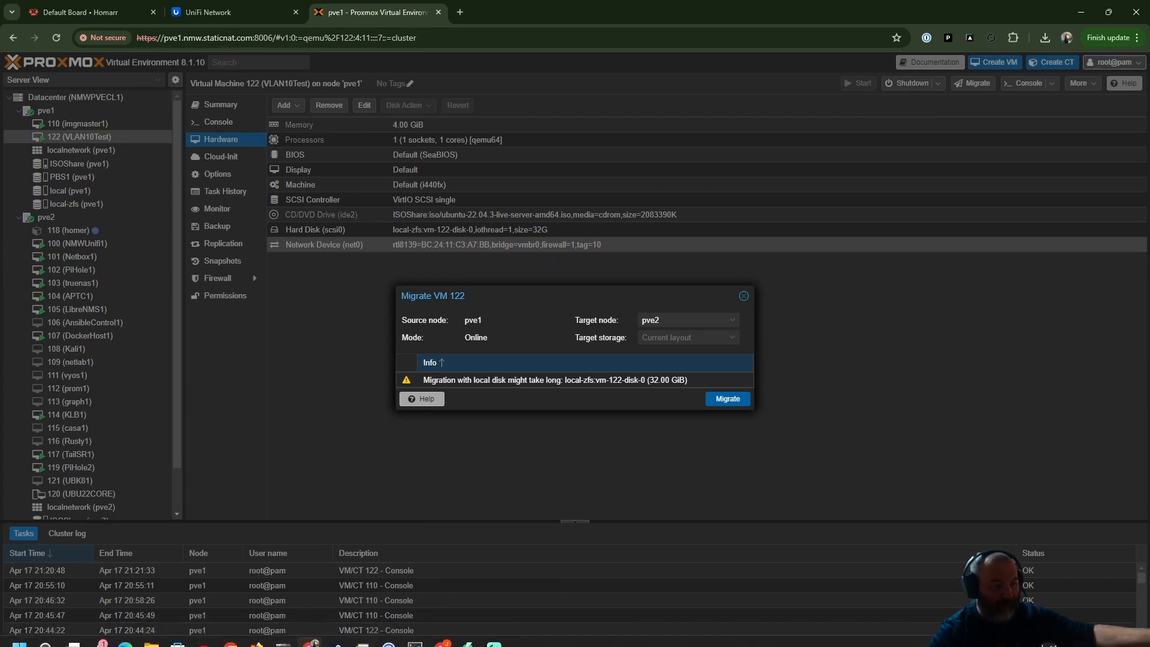
{"action": "mouse_move", "coordinate": [290, 642]}
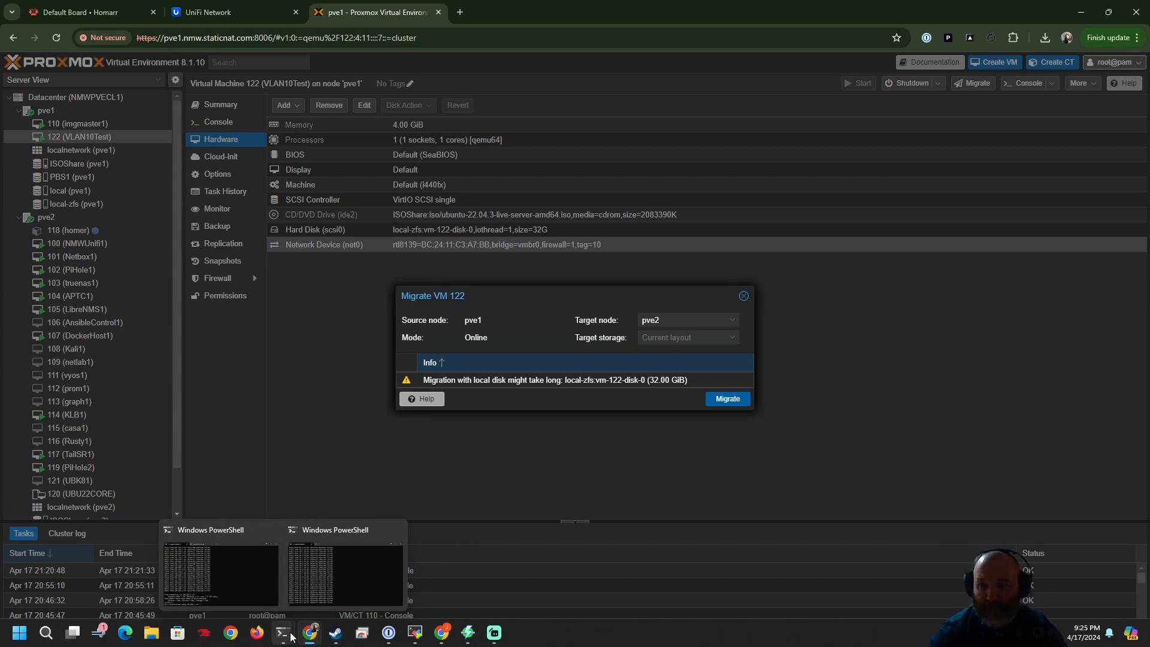
{"action": "left_click", "coordinate": [718, 405]}
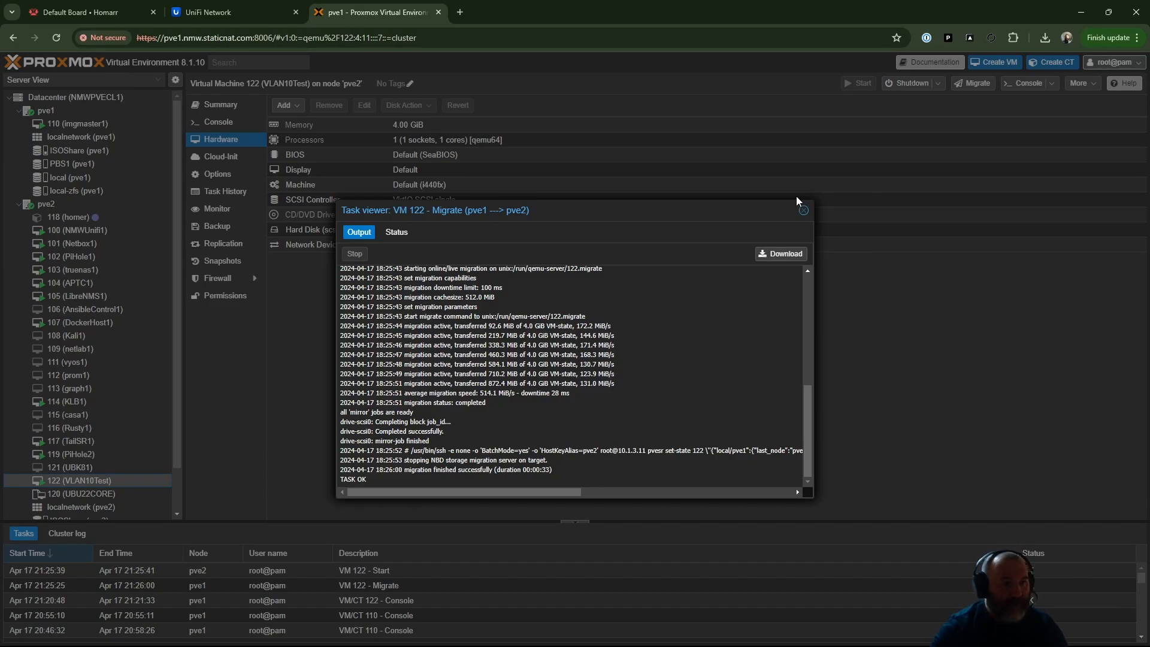
{"action": "left_click", "coordinate": [807, 211]}
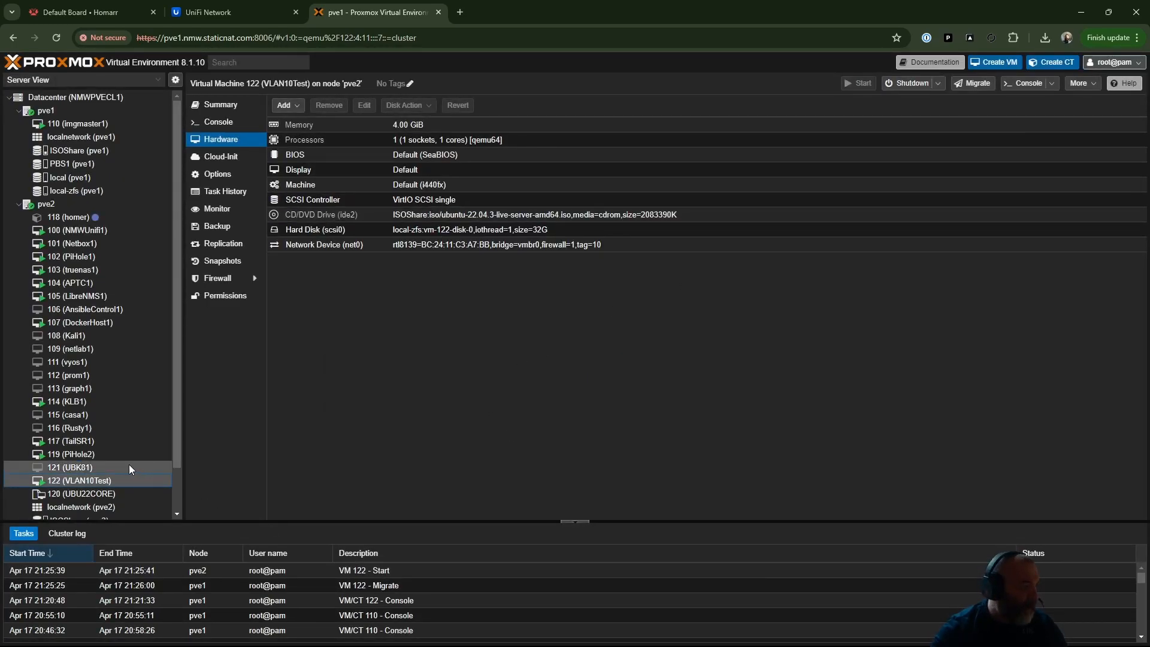
- Bring up the PowerShell window pinging 10.1.10.25 to check the migrated VM's connectivity
{"action": "mouse_move", "coordinate": [373, 635]}
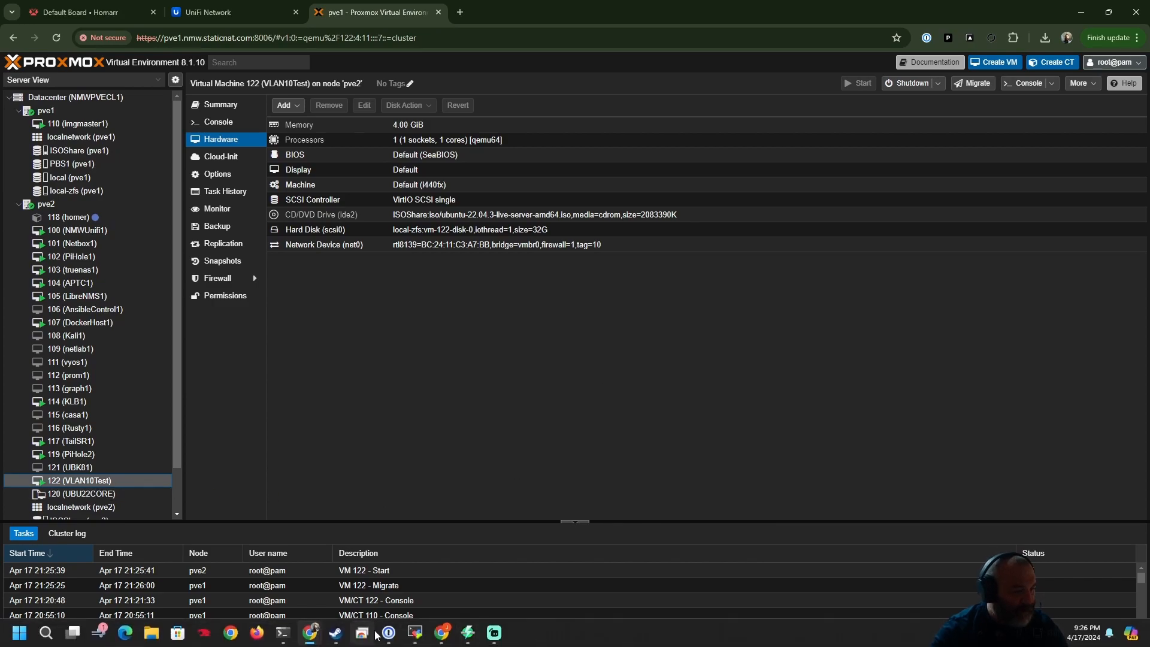
{"action": "mouse_move", "coordinate": [283, 632]}
{"action": "left_click", "coordinate": [325, 591]}
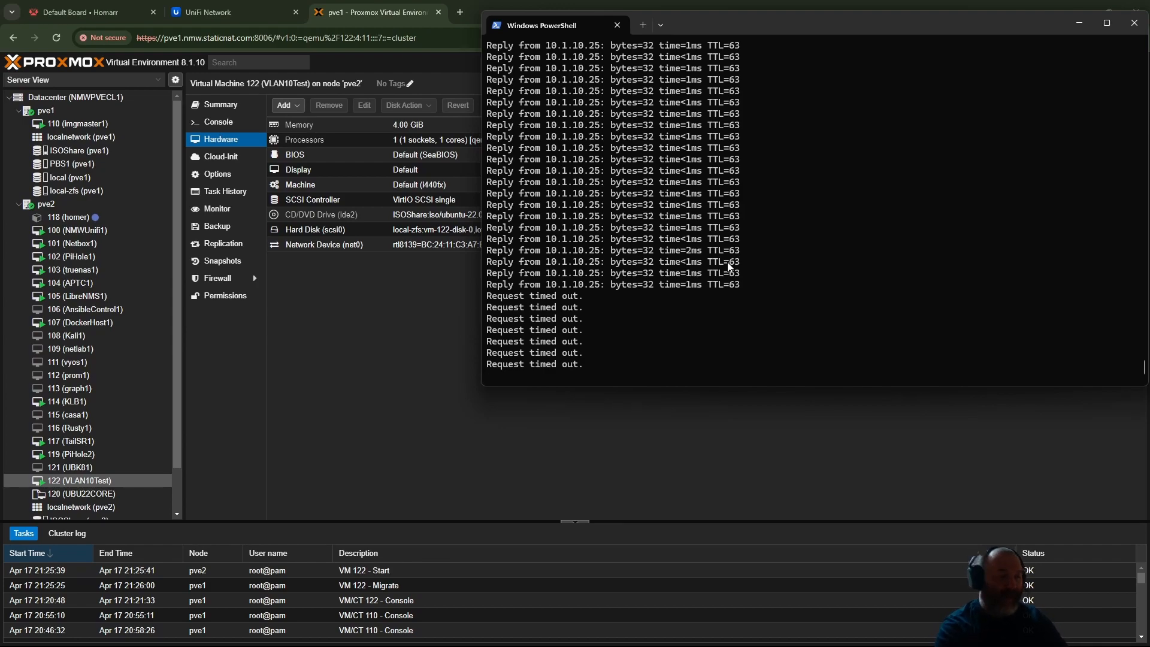
- Compare the network configuration of pve2 with pve1, inspecting the settings of pve1's vmbr0 bridge
{"action": "left_click", "coordinate": [60, 208]}
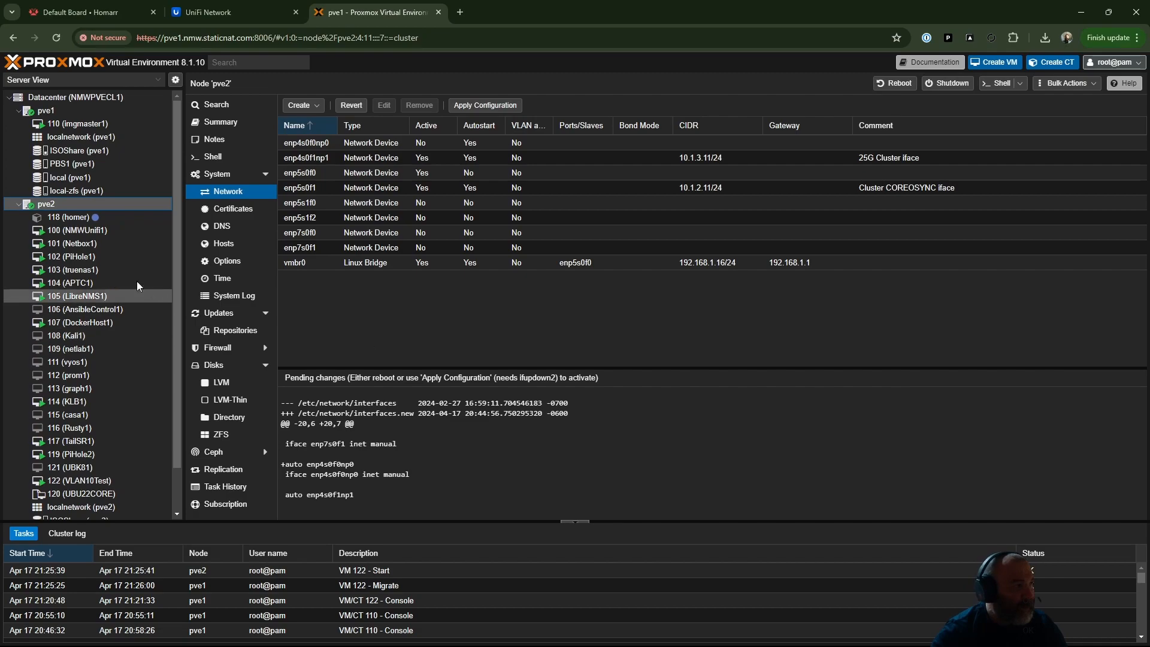
{"action": "left_click", "coordinate": [45, 110]}
{"action": "double_click", "coordinate": [606, 203]}
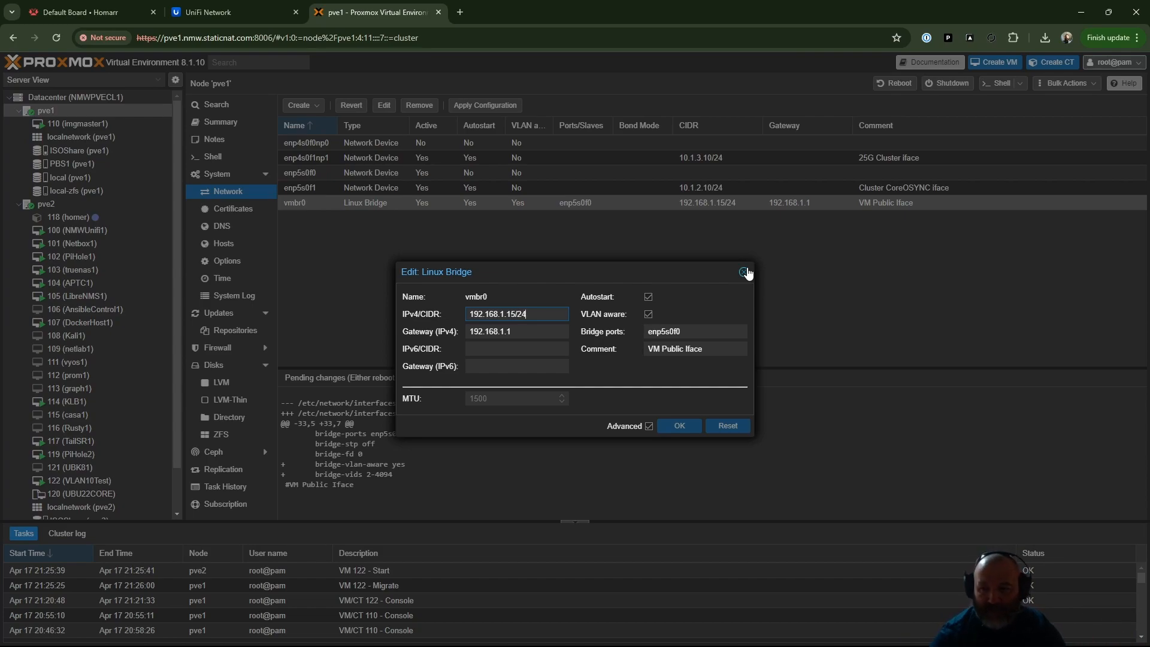
{"action": "left_click", "coordinate": [746, 273]}
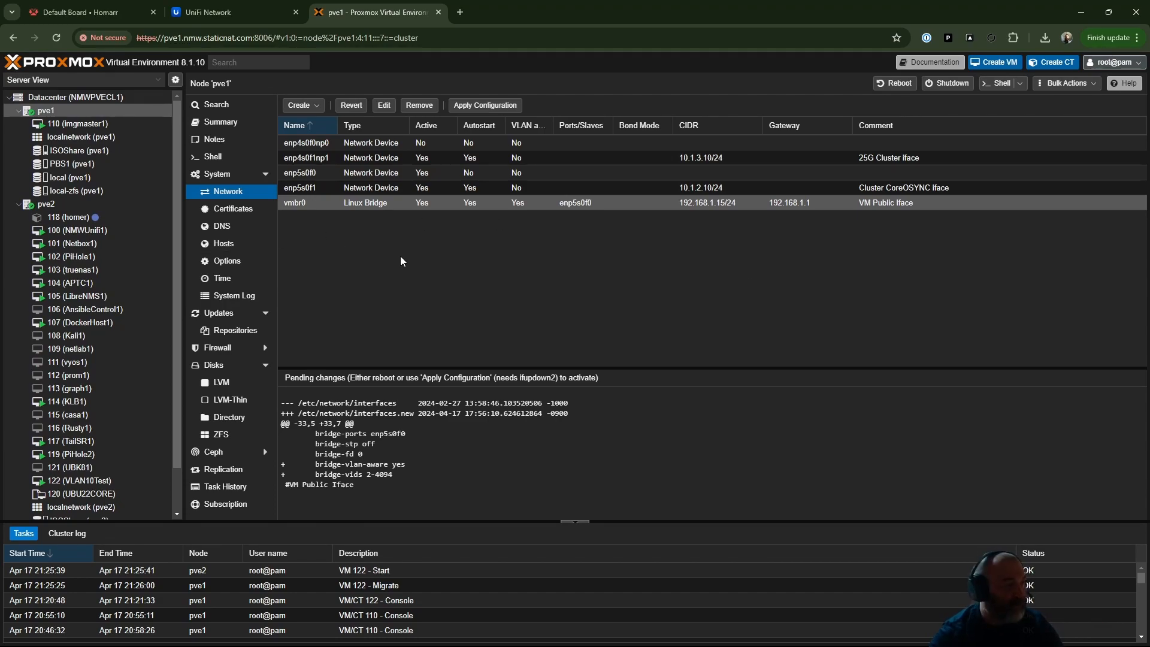
- Enable VLAN aware on pve2's vmbr0 bridge, review the pending changes, and check the ping to 10.1.10.25
{"action": "left_click", "coordinate": [46, 203]}
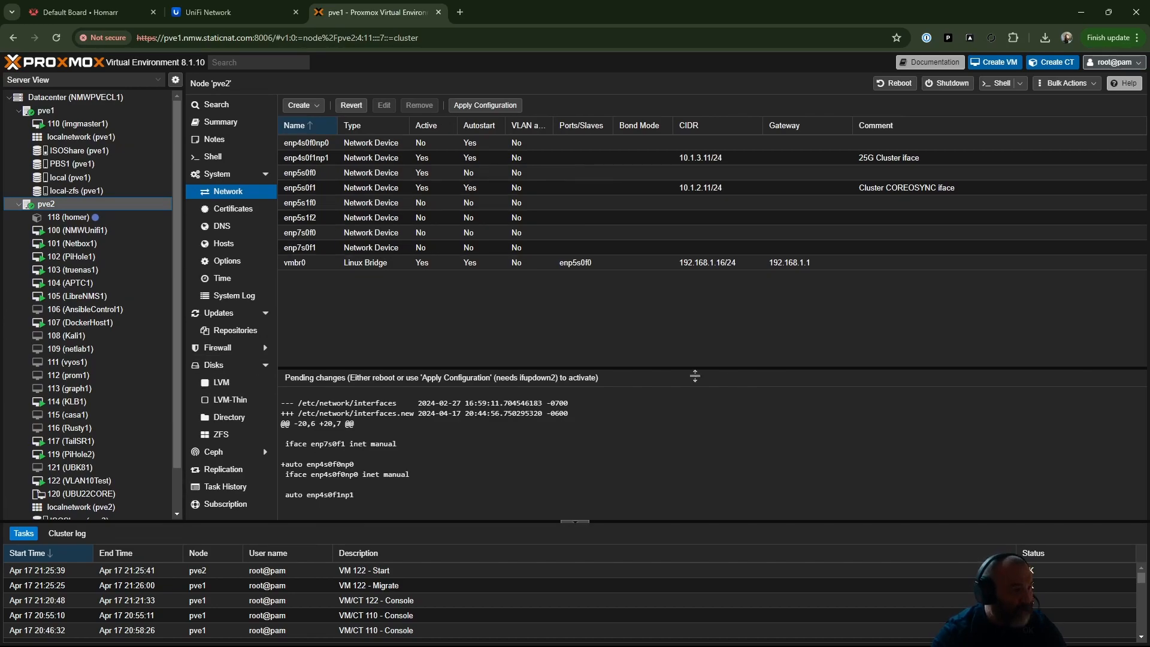
{"action": "double_click", "coordinate": [380, 262]}
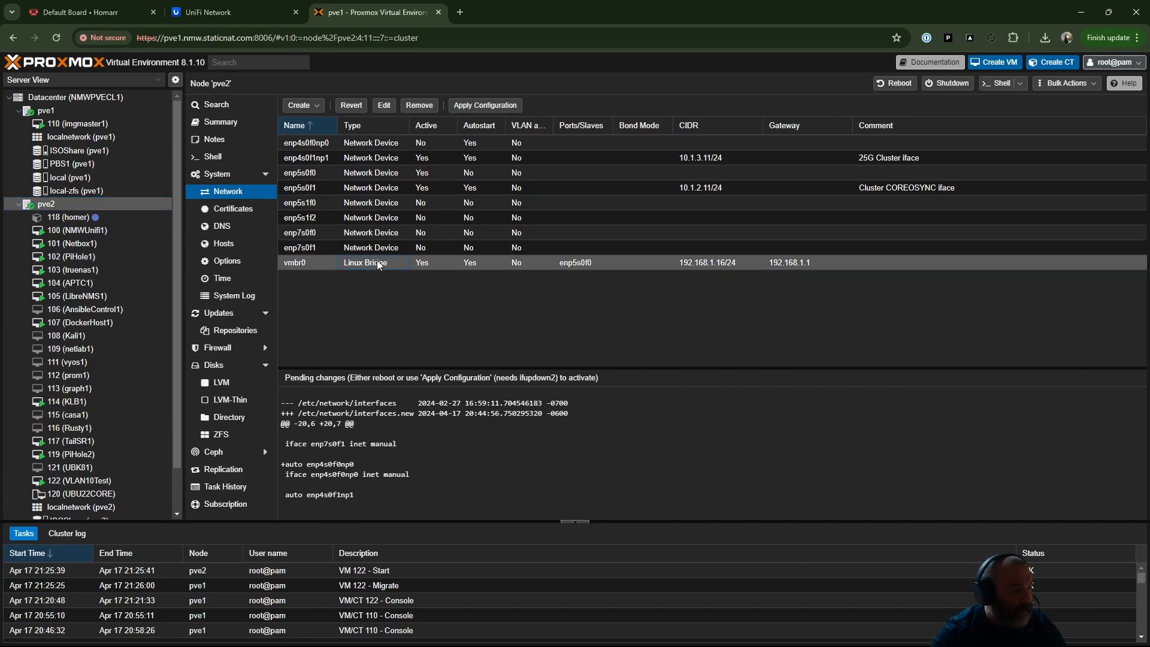
{"action": "left_click", "coordinate": [649, 315]}
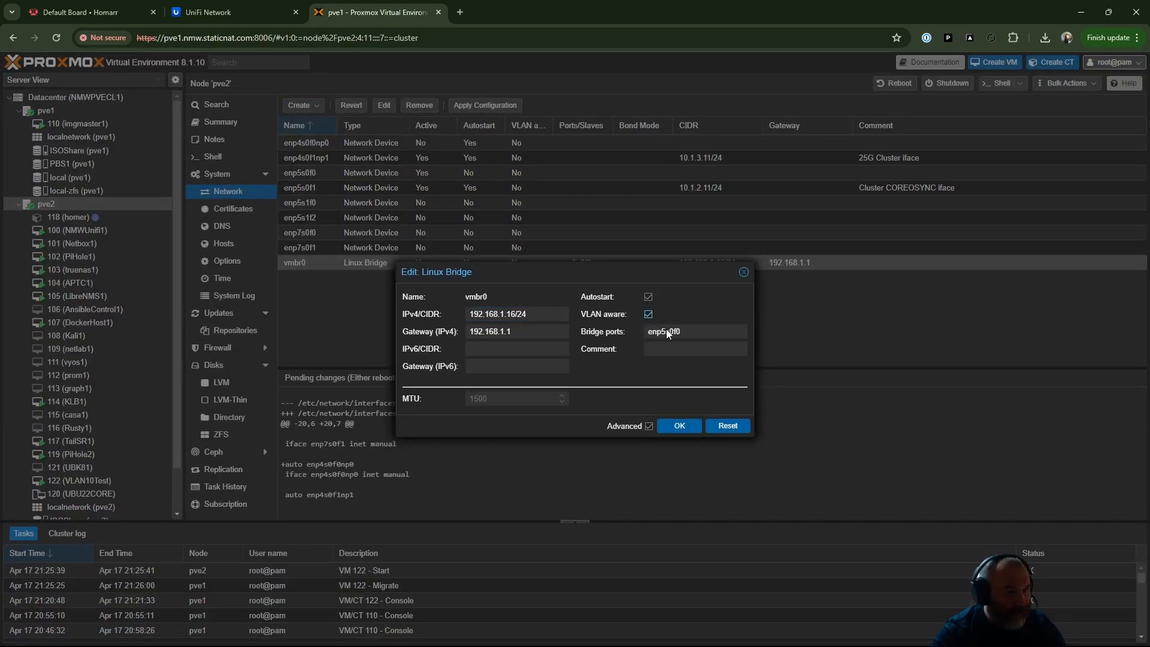
{"action": "left_click", "coordinate": [676, 425]}
{"action": "scroll", "coordinate": [513, 414], "scroll_direction": "down", "scroll_amount": 2}
{"action": "scroll", "coordinate": [515, 419], "scroll_direction": "up", "scroll_amount": 2}
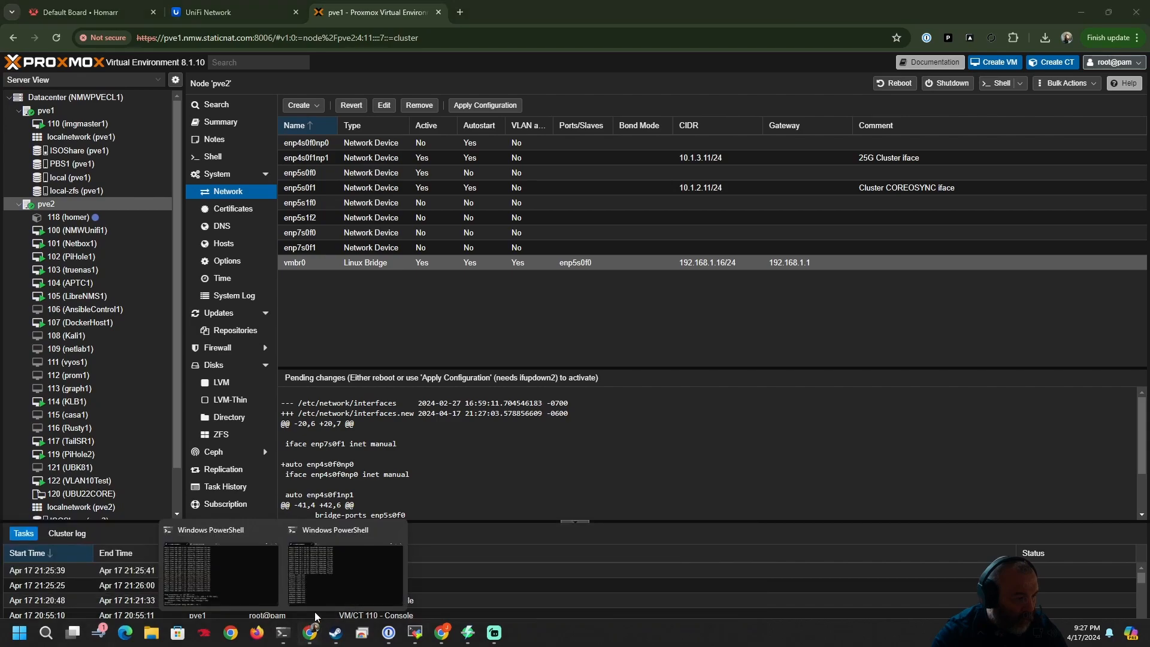
{"action": "left_click", "coordinate": [352, 581]}
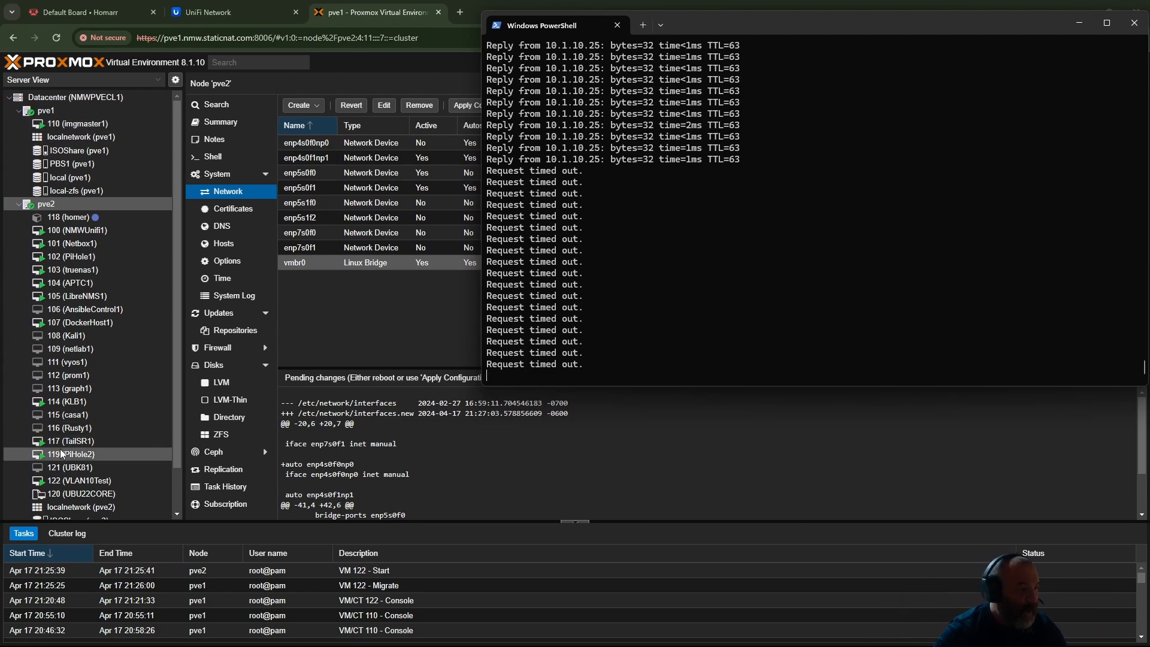
- Inspect the network device settings of VM 122 (VLAN10Test) without changing them, closing the console window that opens
{"action": "left_click", "coordinate": [95, 482]}
{"action": "double_click", "coordinate": [96, 483]}
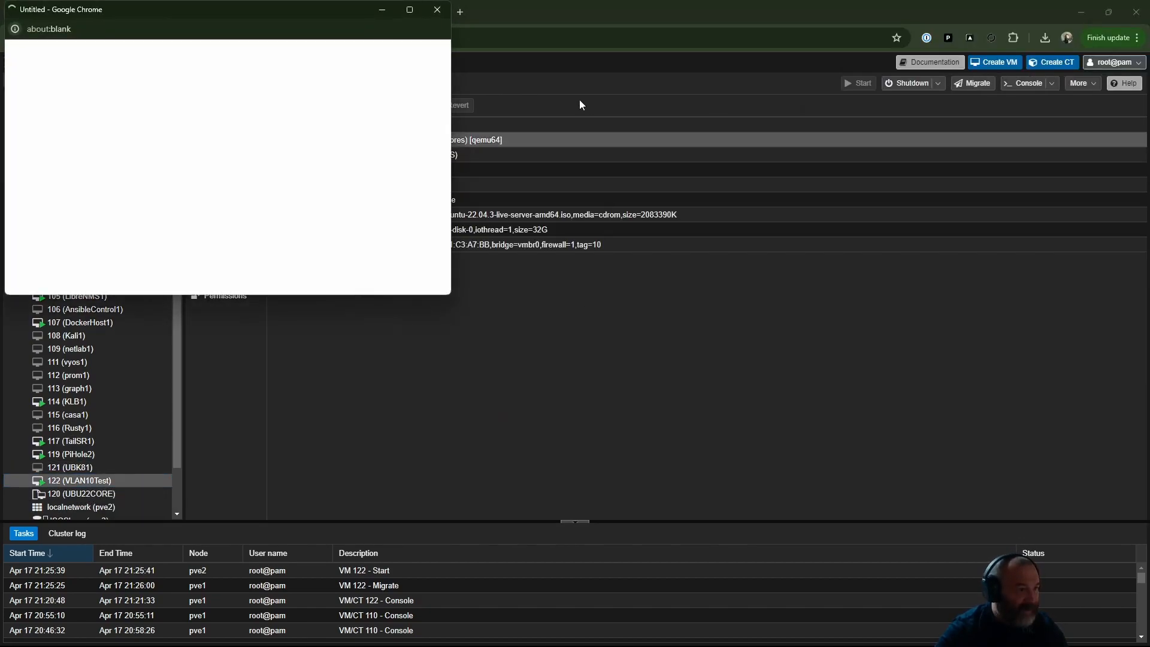
{"action": "left_click", "coordinate": [441, 7]}
{"action": "left_click", "coordinate": [449, 244]}
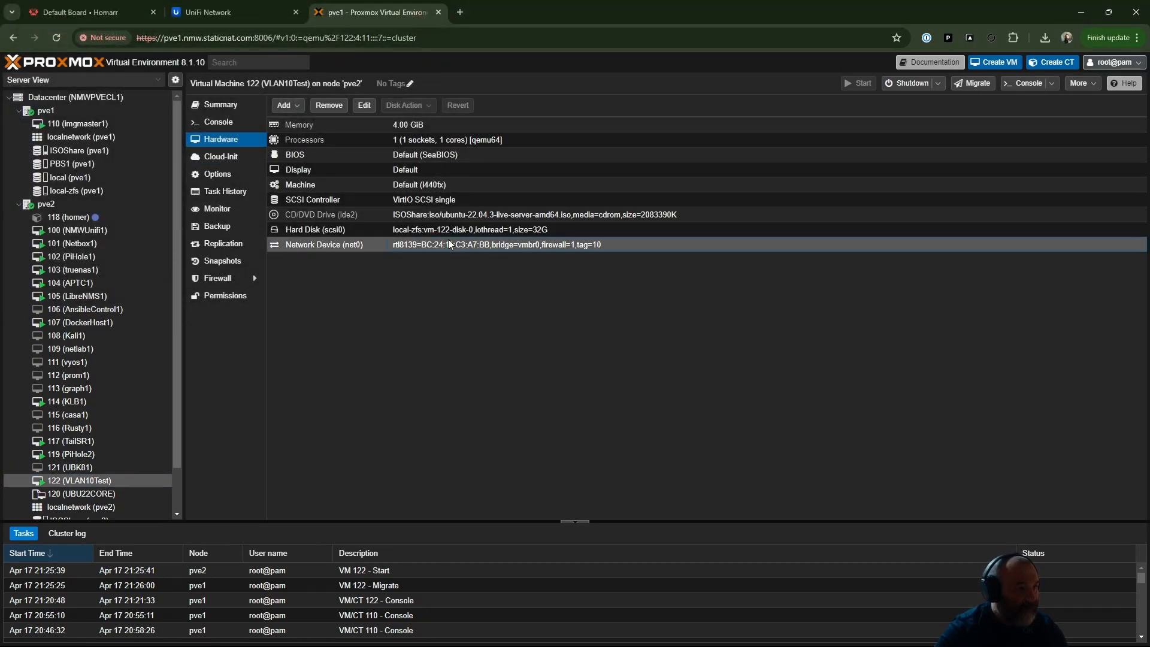
{"action": "double_click", "coordinate": [448, 246]}
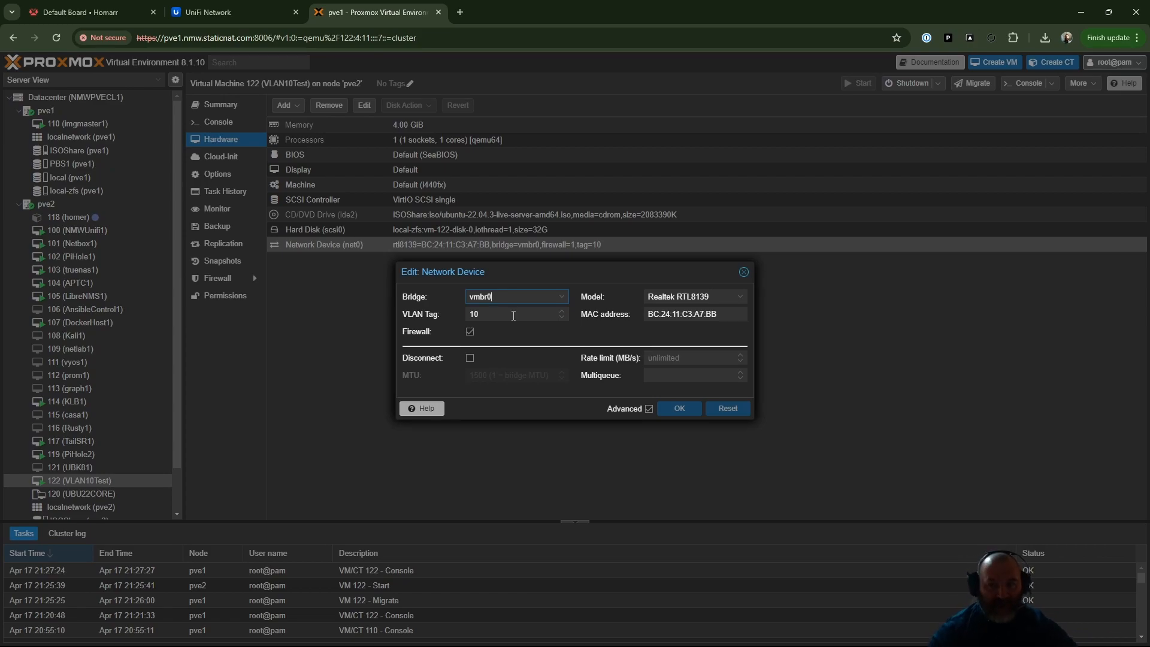
{"action": "left_click", "coordinate": [744, 273]}
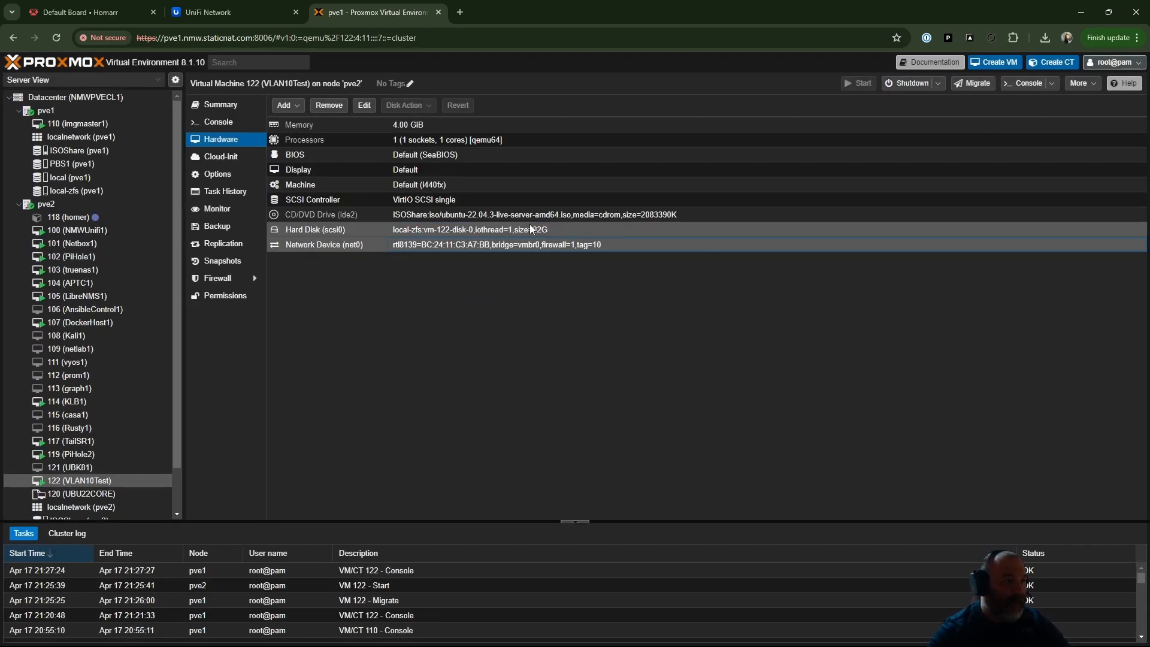
- Recheck the vmbr0 bridge settings on pve2 and close them without changes
{"action": "left_click", "coordinate": [46, 203]}
{"action": "double_click", "coordinate": [576, 261]}
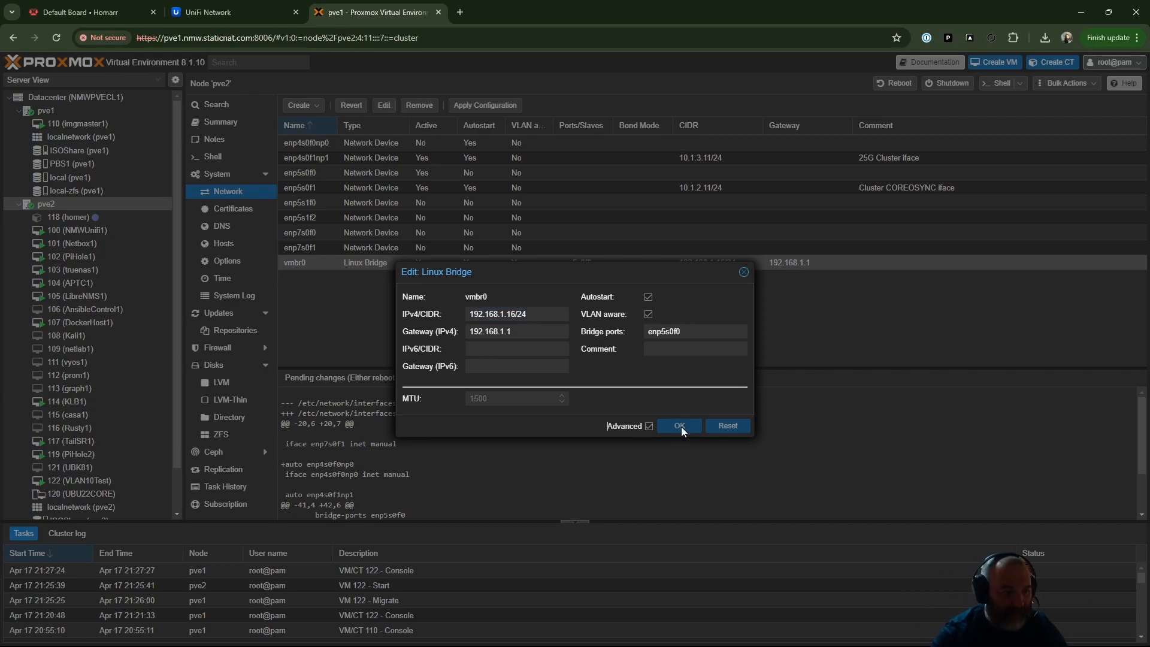
{"action": "left_click", "coordinate": [744, 272]}
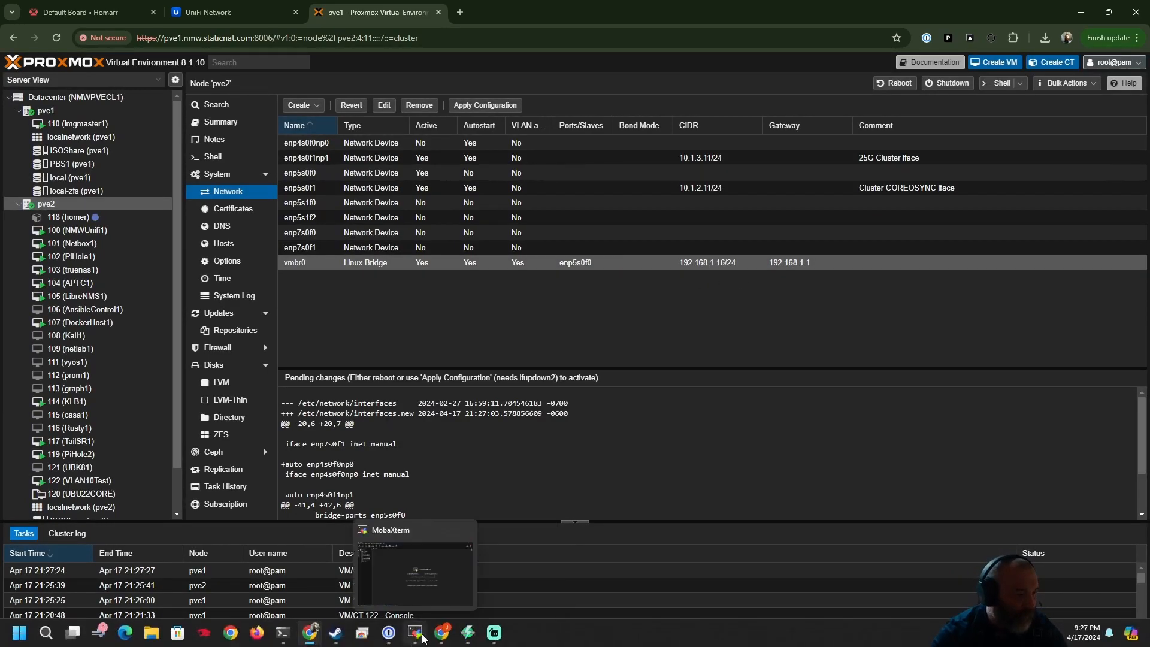
- Switch to MobaXterm, open the SSH session to 192.168.1.40, and enter privileged mode with "en" and the enable password
{"action": "left_click", "coordinate": [415, 632]}
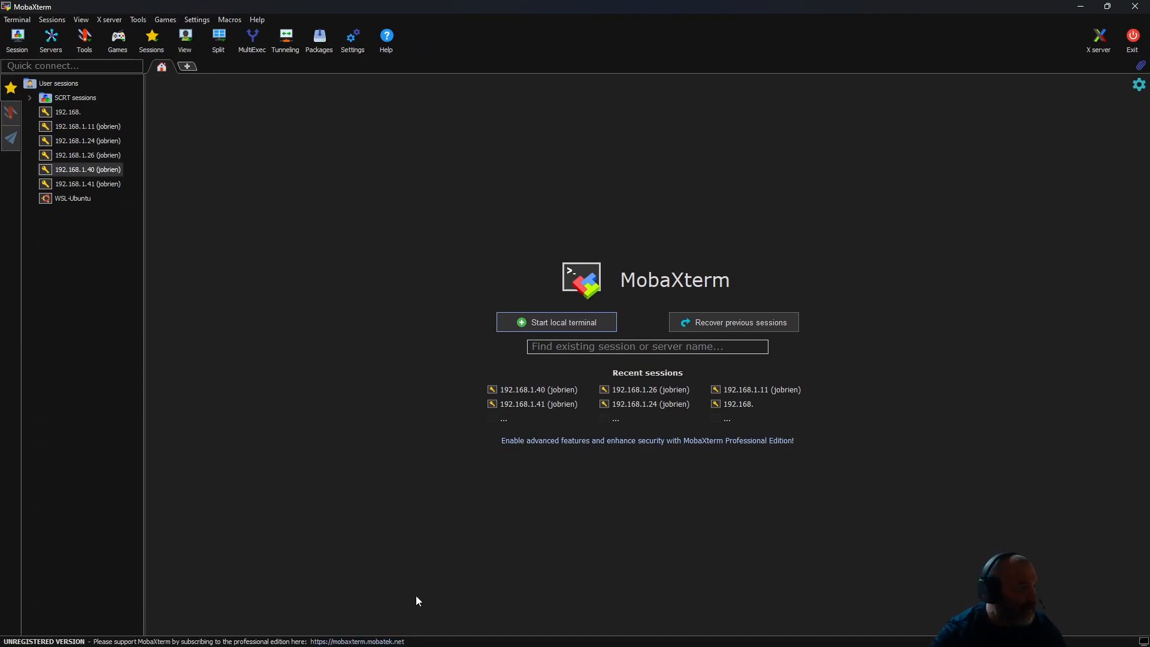
{"action": "double_click", "coordinate": [91, 169]}
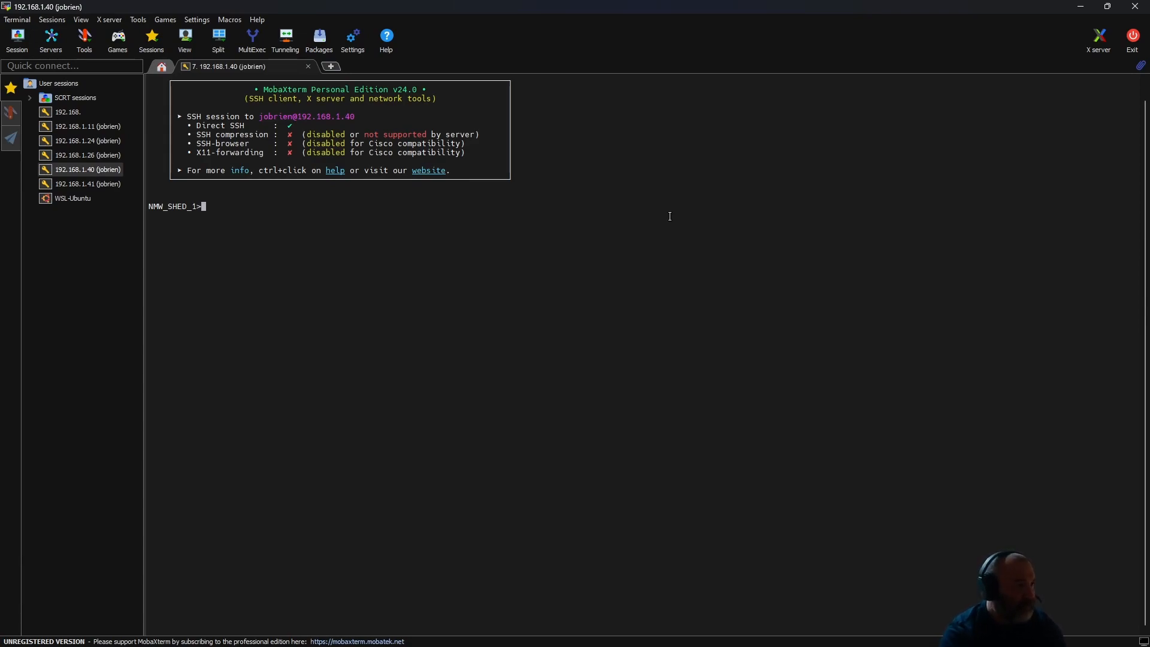
{"action": "type", "text": "en"}
{"action": "key", "text": "Return"}
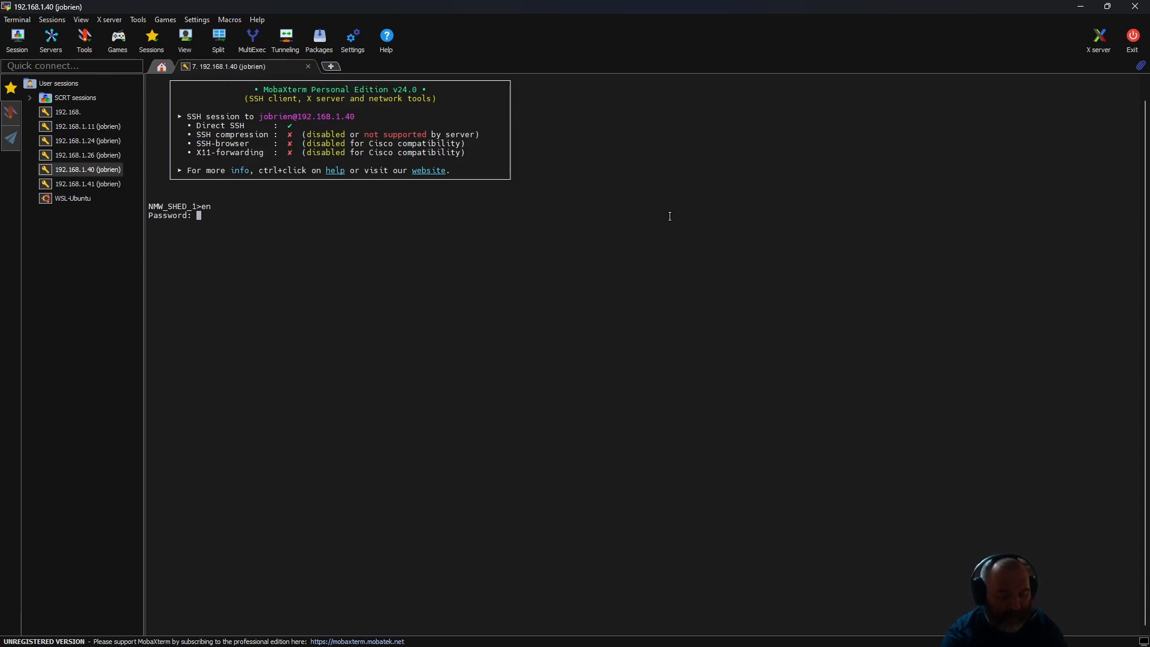
{"action": "key", "text": "Return"}
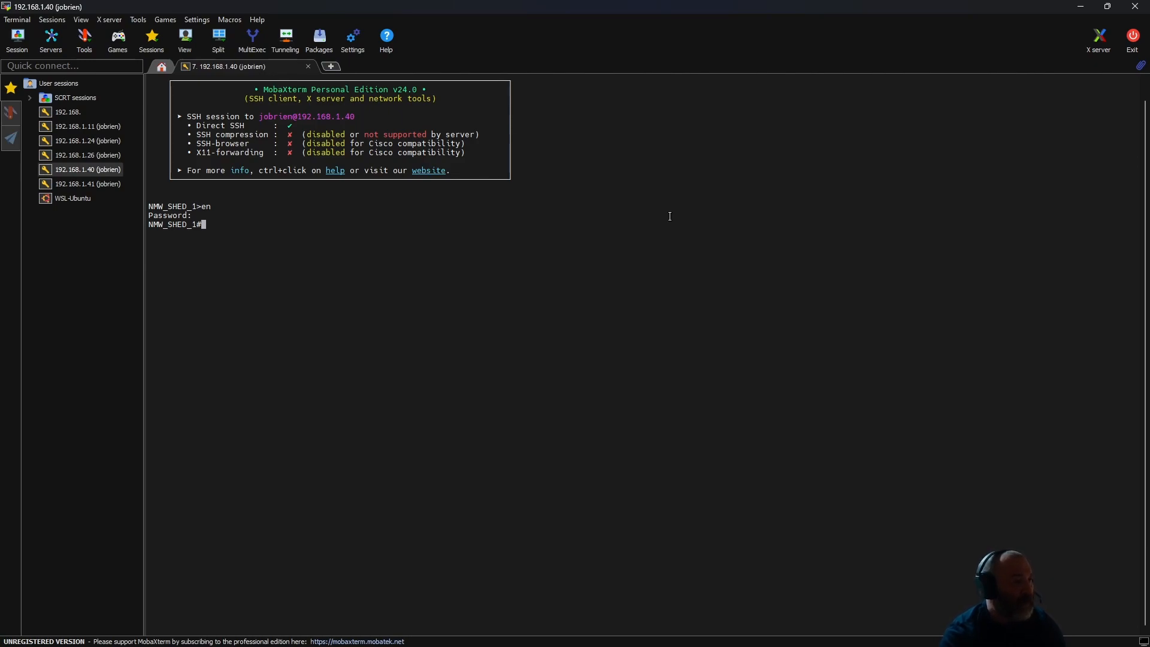
- Run "sh run" on the switch and page through the configuration to the interface settings for PVE1 and PVE2
{"action": "type", "text": "sh run"}
{"action": "key", "text": "Return"}
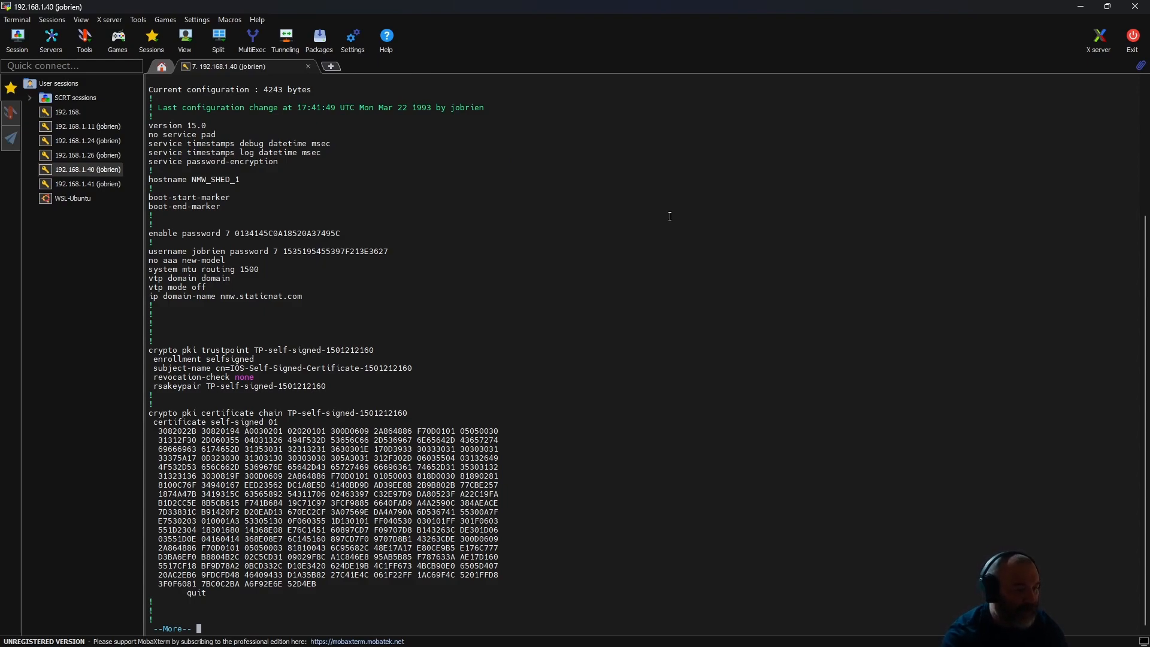
{"action": "key", "text": "space"}
{"action": "key", "text": "space"}
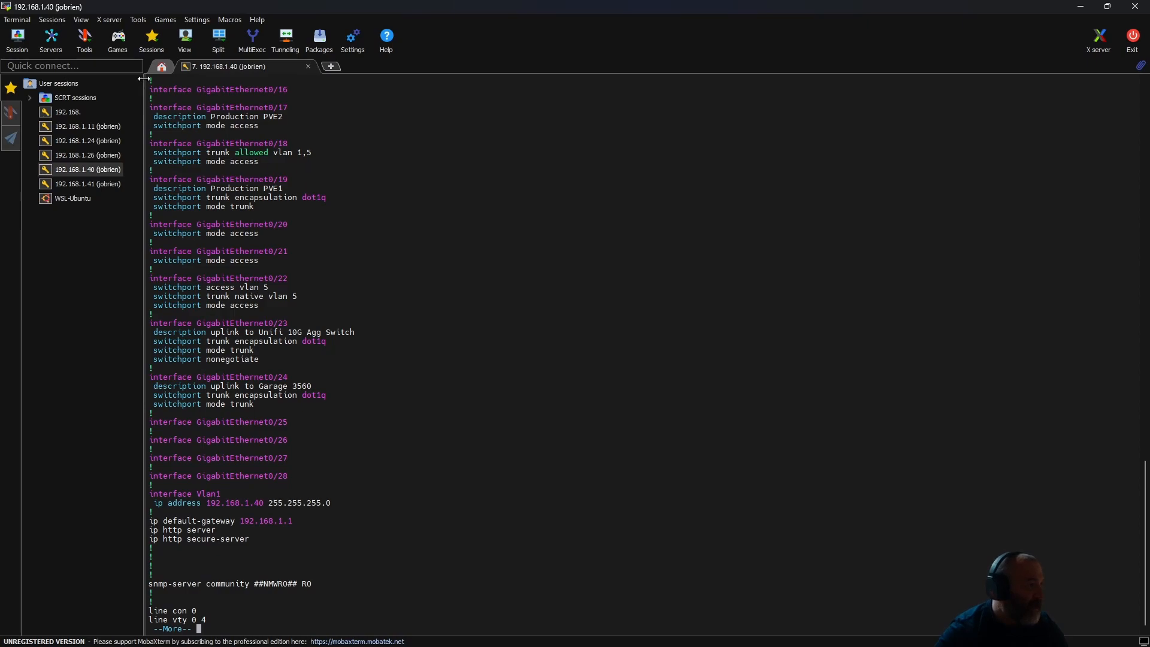
- Highlight the Production PVE2 port settings, page to the end of the configuration, and enter global configuration mode with "conf terminal"
{"action": "left_click_drag", "start_coordinate": [149, 115], "coordinate": [303, 127]}
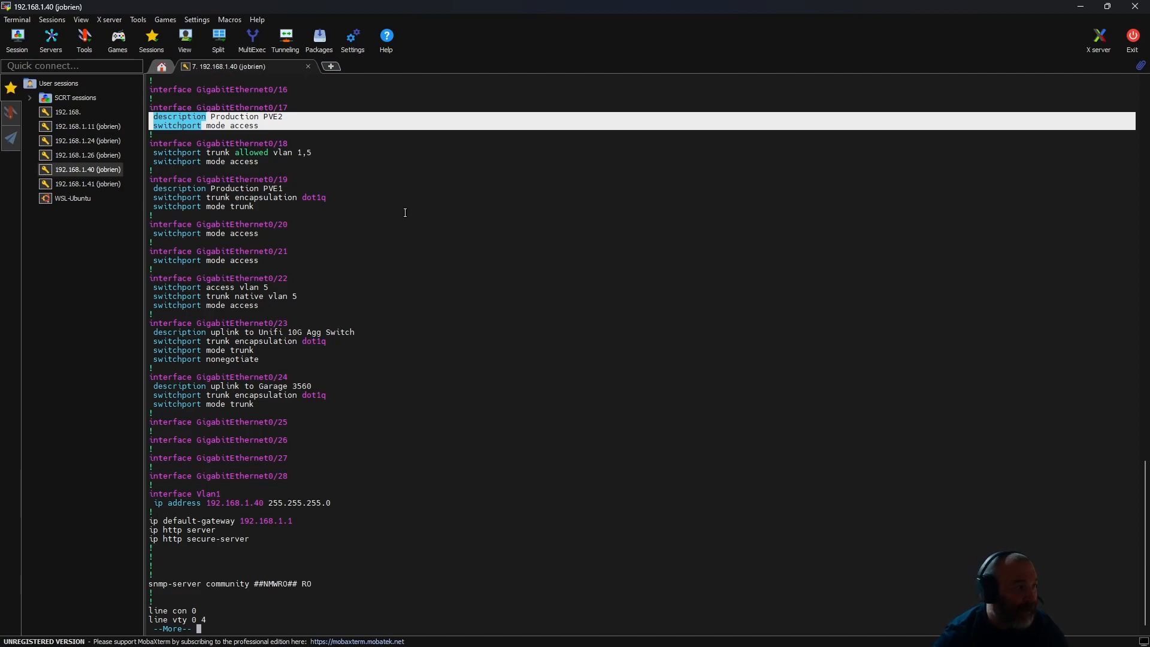
{"action": "key", "text": "space"}
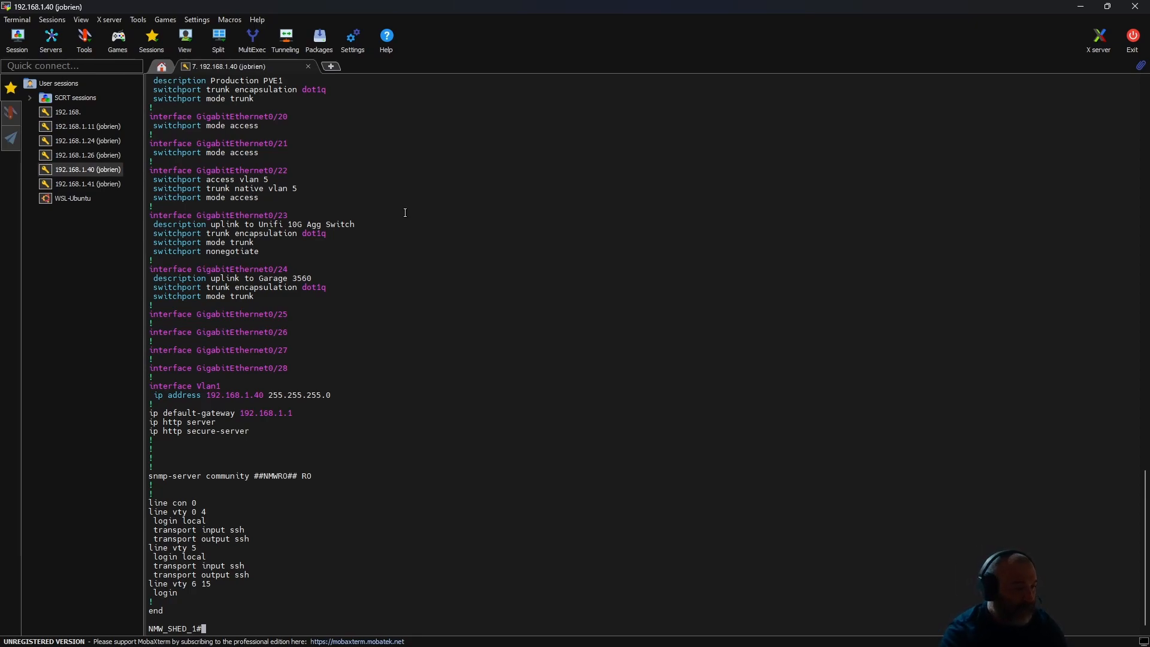
{"action": "type", "text": "con"}
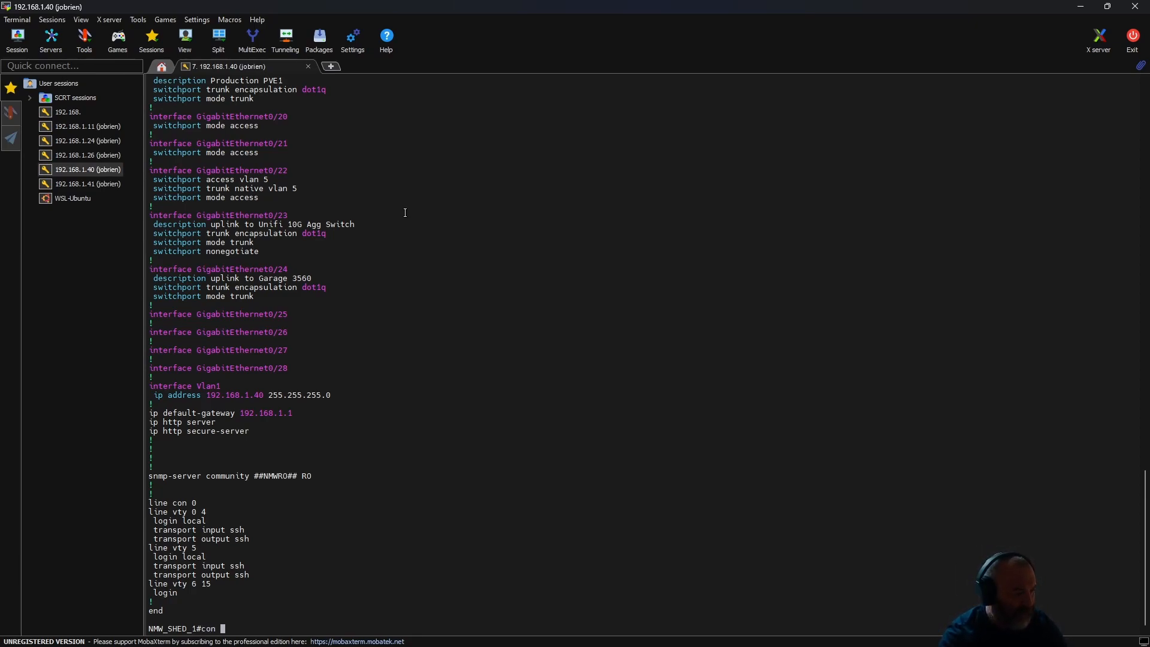
{"action": "type", "text": "f t"}
{"action": "key", "text": "Tab"}
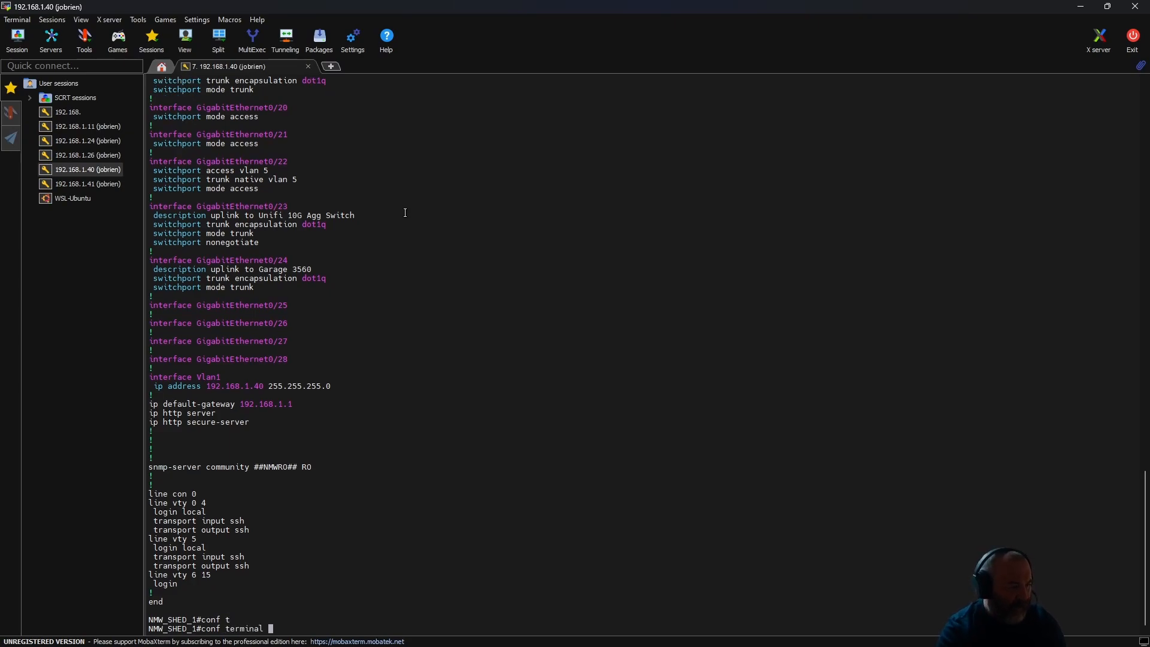
{"action": "key", "text": "Return"}
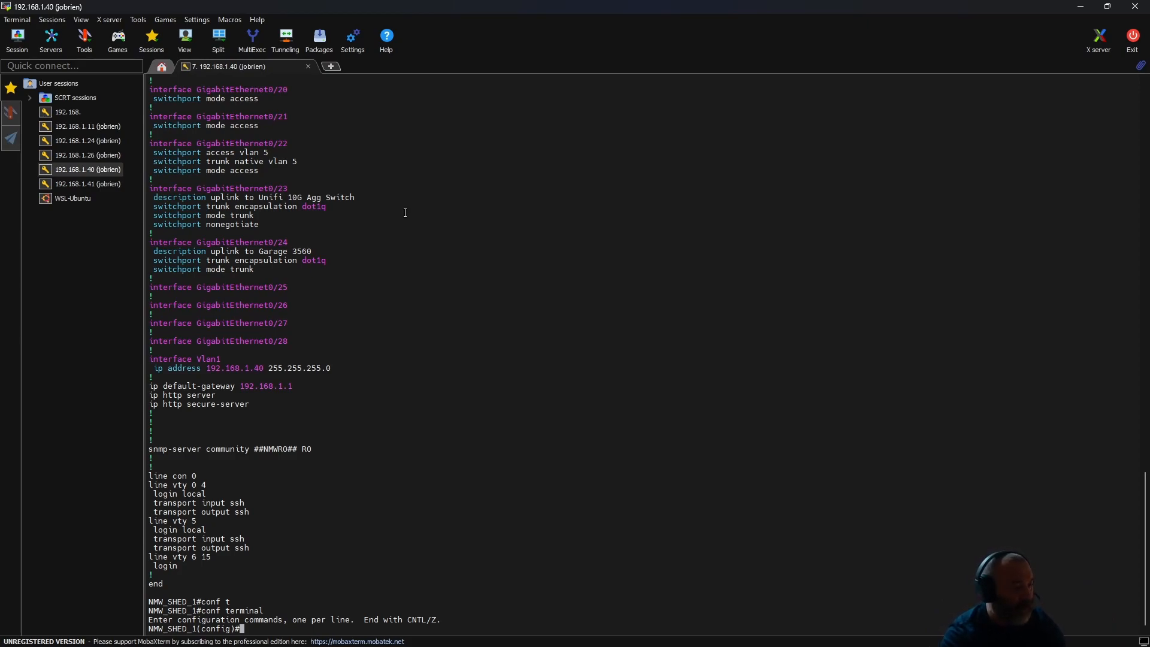
- Enter interface configuration mode for gigabitEthernet 0/17
{"action": "type", "text": "int"}
{"action": "key", "text": "Tab"}
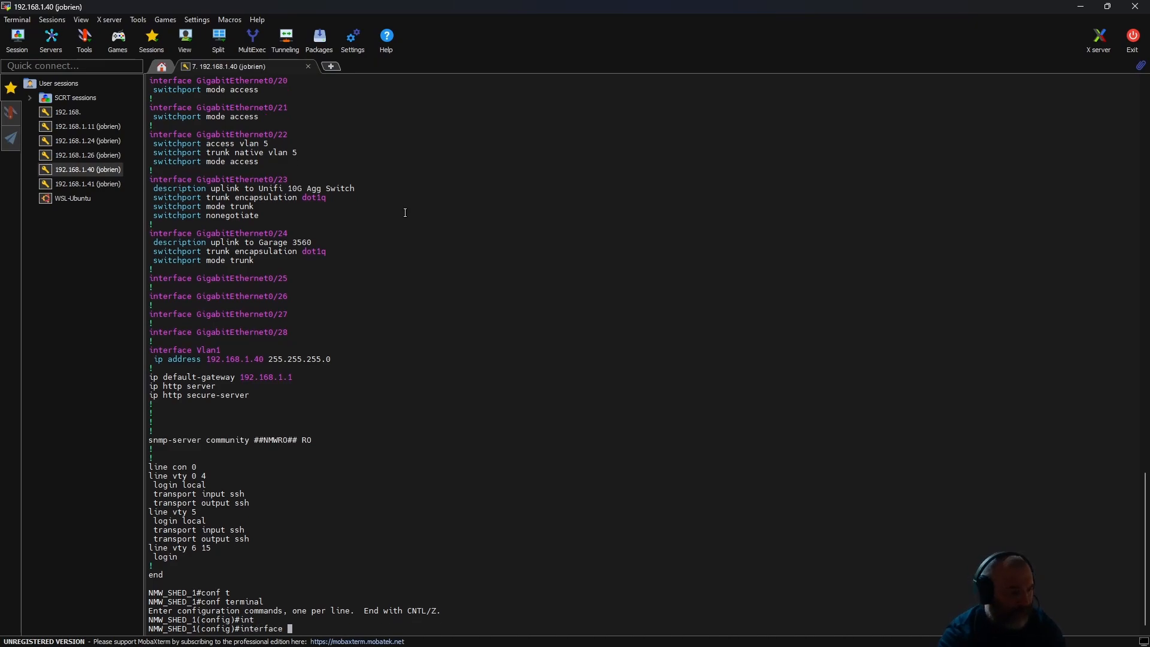
{"action": "type", "text": "gi"}
{"action": "key", "text": "Tab"}
{"action": "type", "text": "0/"}
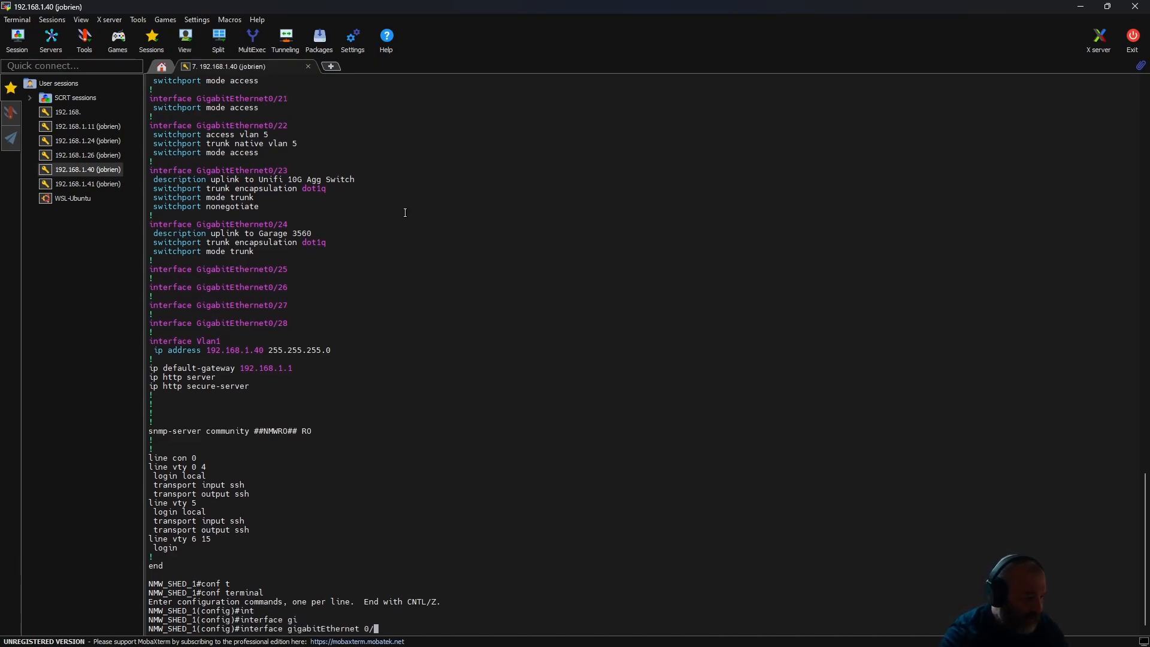
{"action": "type", "text": "17"}
{"action": "key", "text": "Return"}
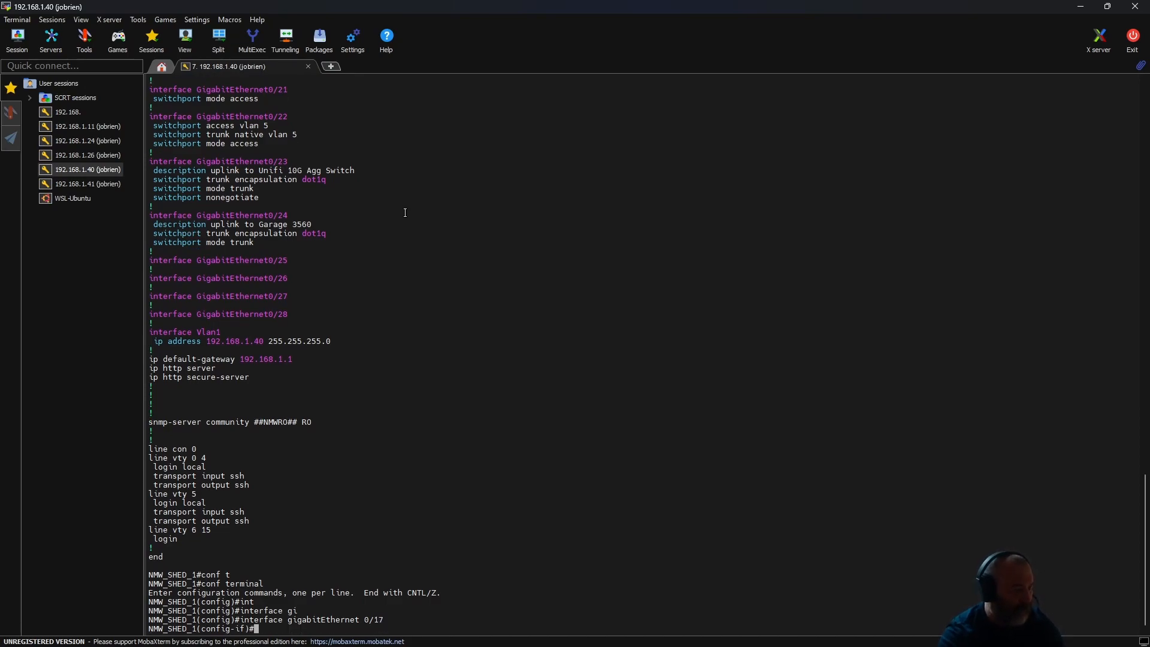
- Run "do sh run int gig 0/17" to display the running configuration of the PVE2 port
{"action": "type", "text": "do shr u"}
{"action": "key", "text": "BackSpace"}
{"action": "key", "text": "BackSpace"}
{"action": "key", "text": "BackSpace"}
{"action": "type", "text": "run int gig 0/17"}
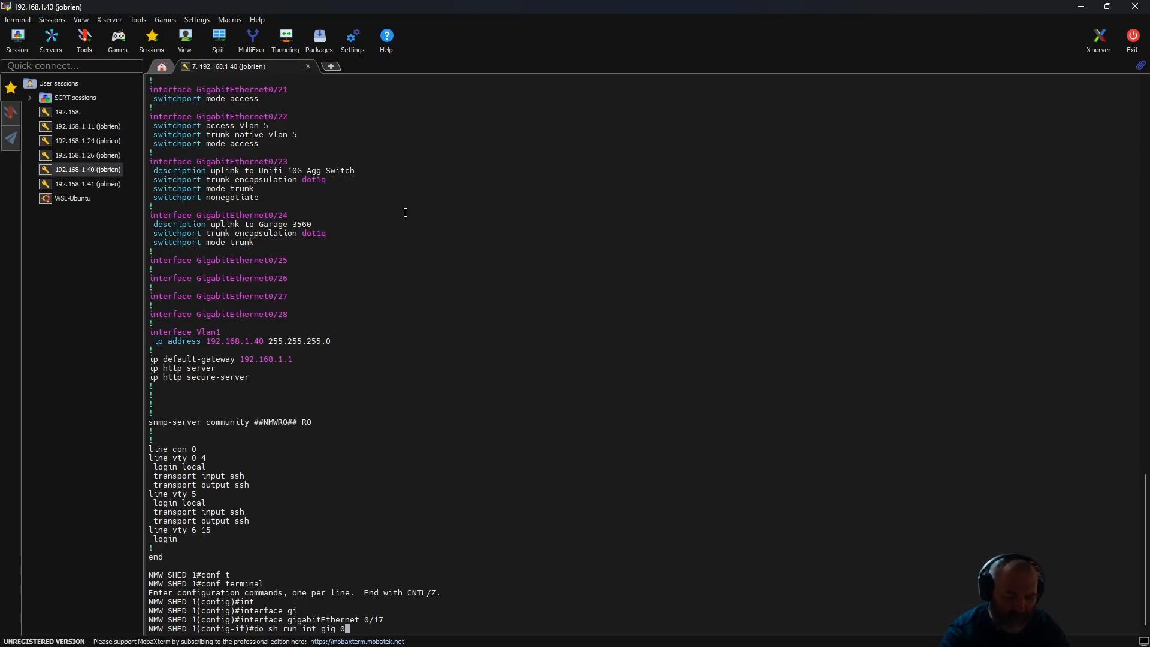
{"action": "key", "text": "Return"}
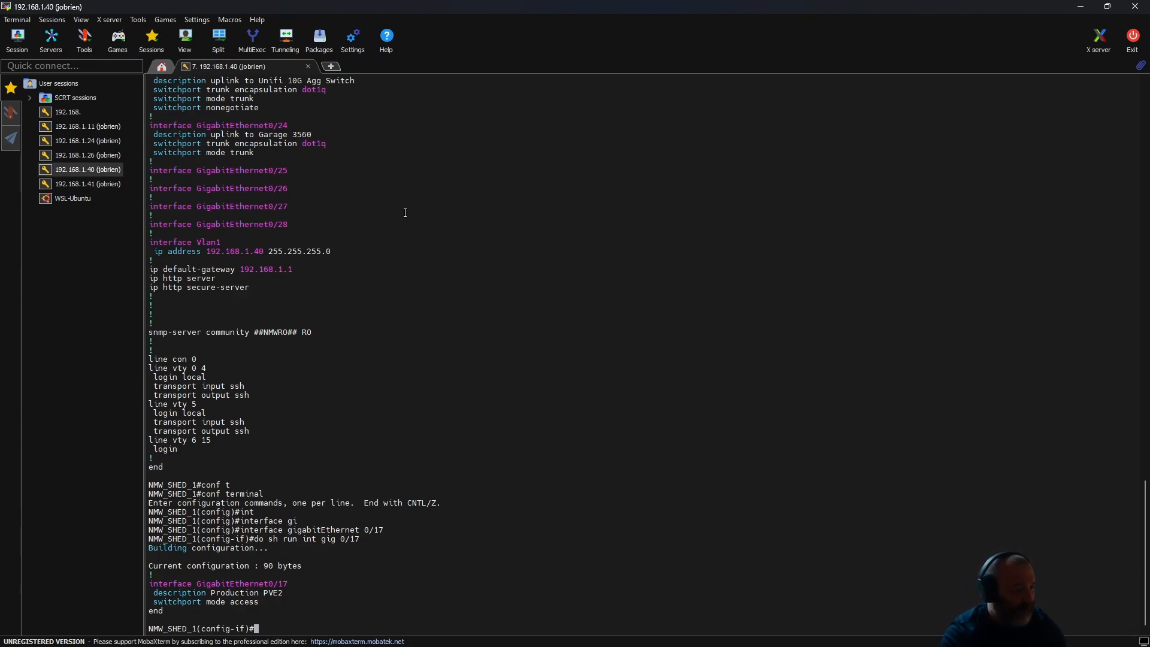
- Set the trunk encapsulation of GigabitEthernet0/17 to dot1q
{"action": "type", "text": "swi"}
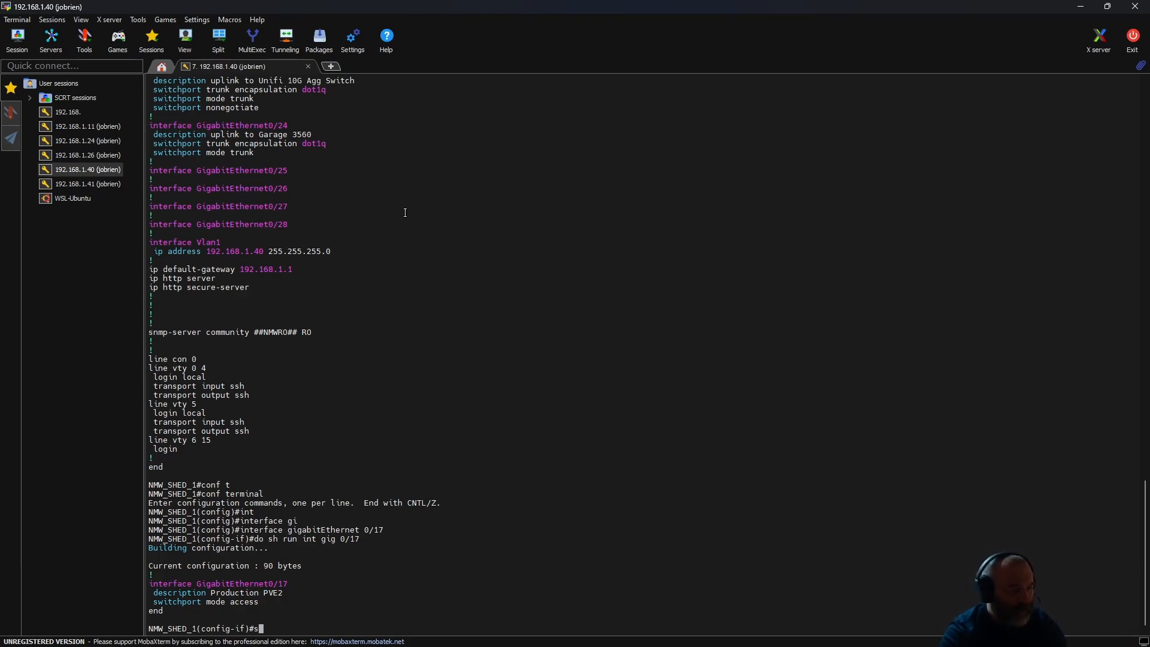
{"action": "key", "text": "Tab"}
{"action": "type", "text": "t"}
{"action": "key", "text": "Tab"}
{"action": "type", "text": "en"}
{"action": "key", "text": "Tab"}
{"action": "type", "text": "do"}
{"action": "key", "text": "Tab"}
{"action": "key", "text": "Return"}
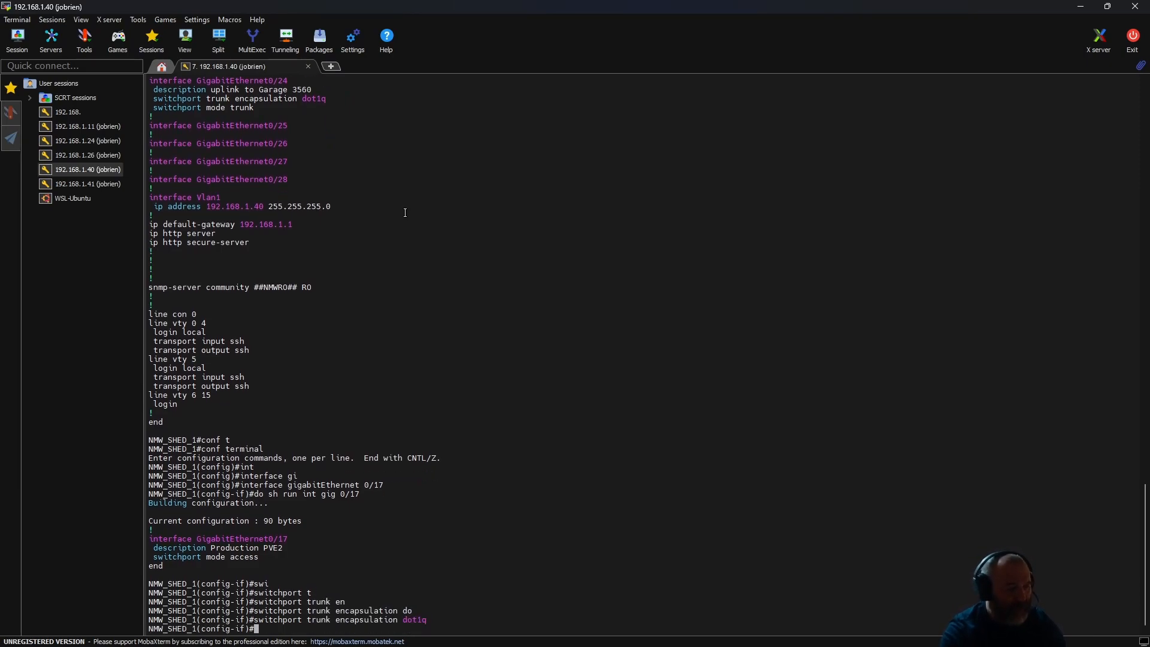
- Start entering the "switchport mod" command at the interface prompt without running it
{"action": "type", "text": "sw"}
{"action": "key", "text": "Tab"}
{"action": "type", "text": "i"}
{"action": "key", "text": "Tab"}
{"action": "type", "text": "mod"}
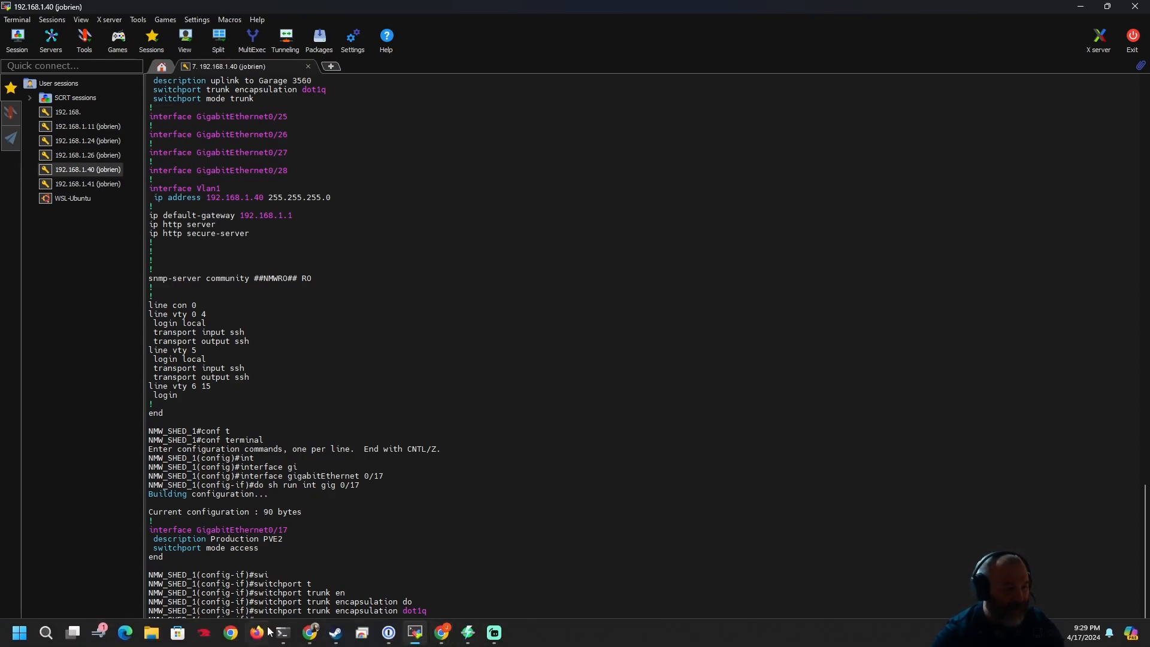
- Switch to Windows PowerShell, stop the running ping, and restart a continuous ping with "ping 10.1.10.25 -t"
{"action": "mouse_move", "coordinate": [292, 635]}
{"action": "left_click", "coordinate": [364, 566]}
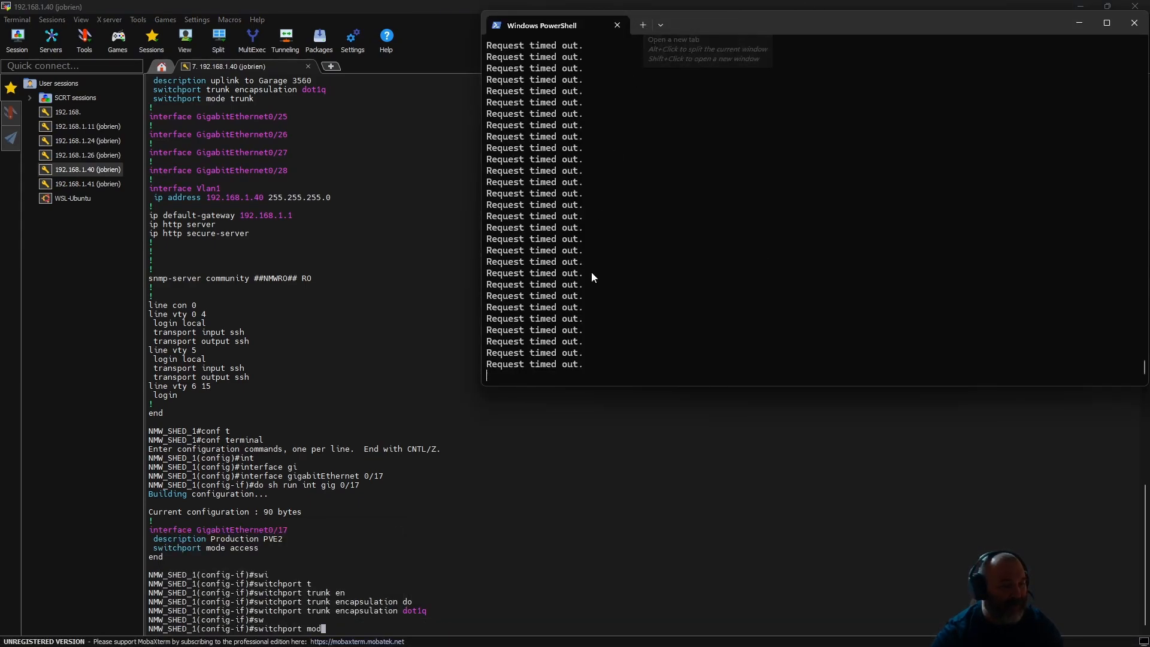
{"action": "key", "text": "ctrl+c"}
{"action": "key", "text": "ctrl+c"}
{"action": "key", "text": "Up"}
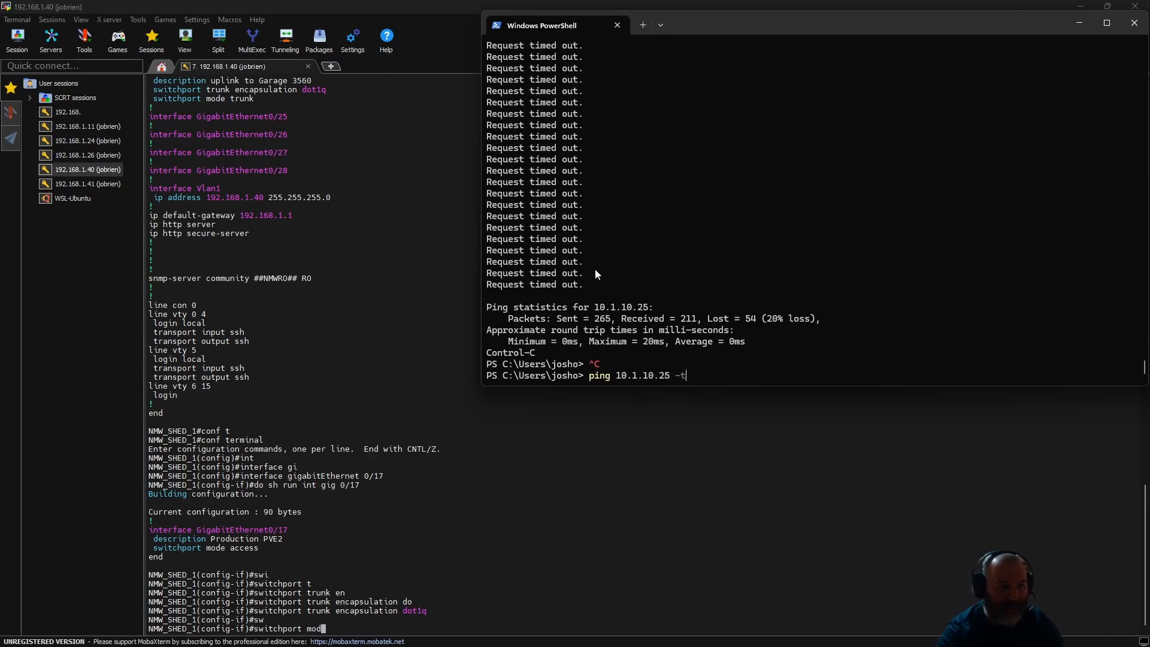
{"action": "key", "text": "Return"}
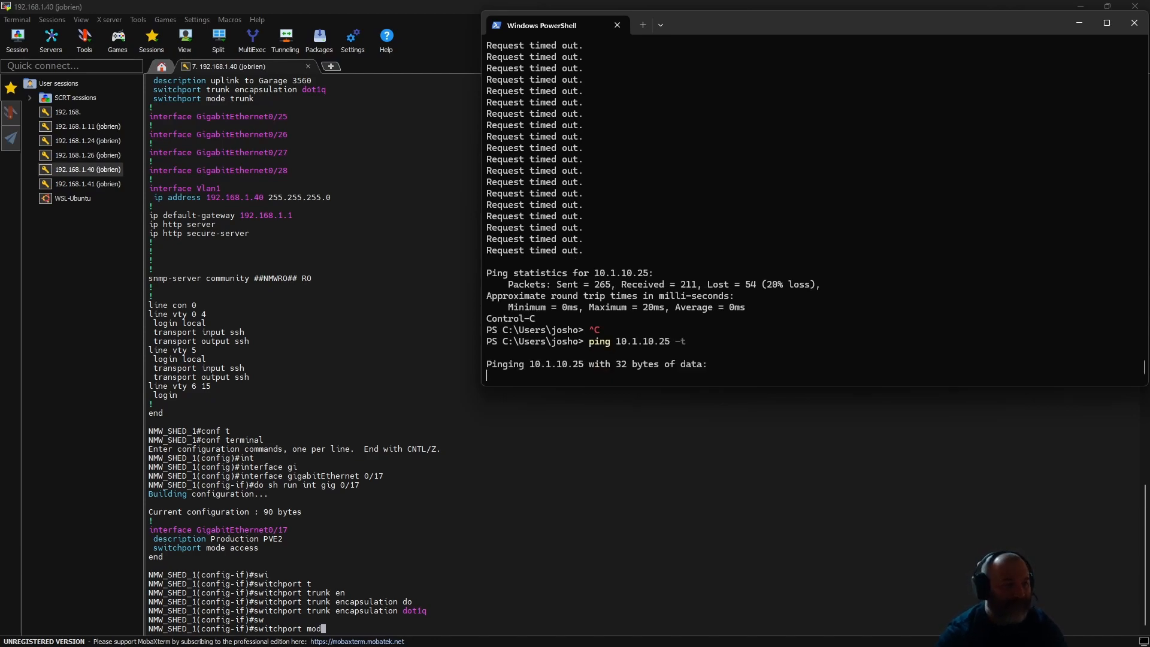
- Open a second PowerShell tab and start a continuous ping with "ping 192.168.1.16 -t"
{"action": "left_click", "coordinate": [644, 25]}
{"action": "type", "text": "ping "}
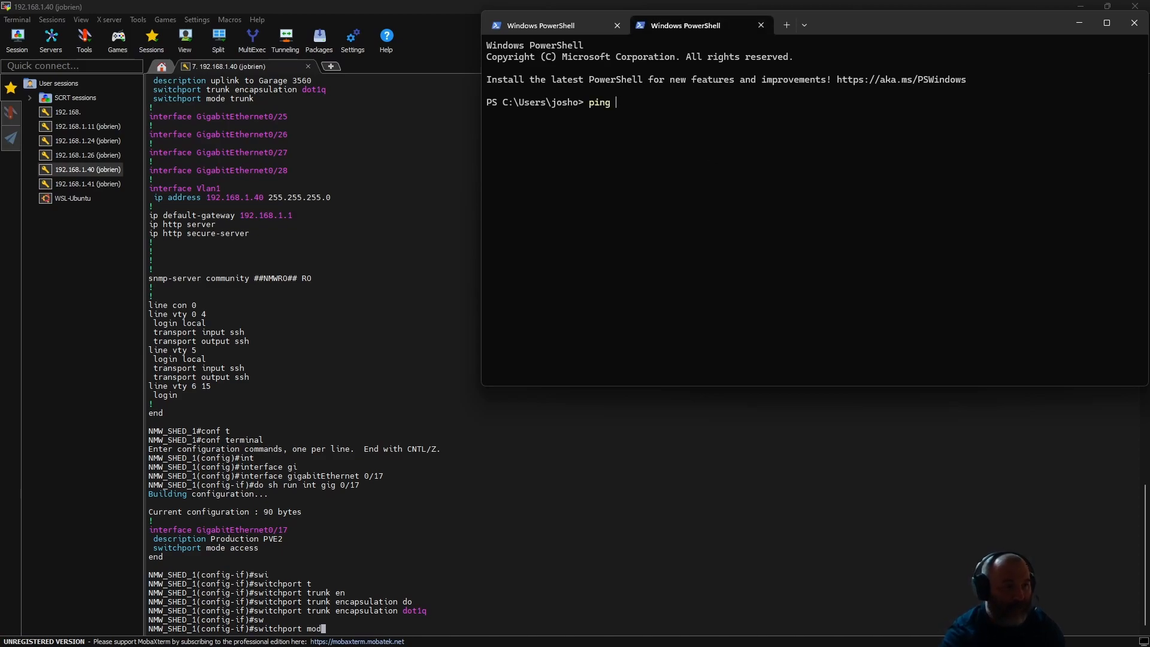
{"action": "type", "text": "192.168"}
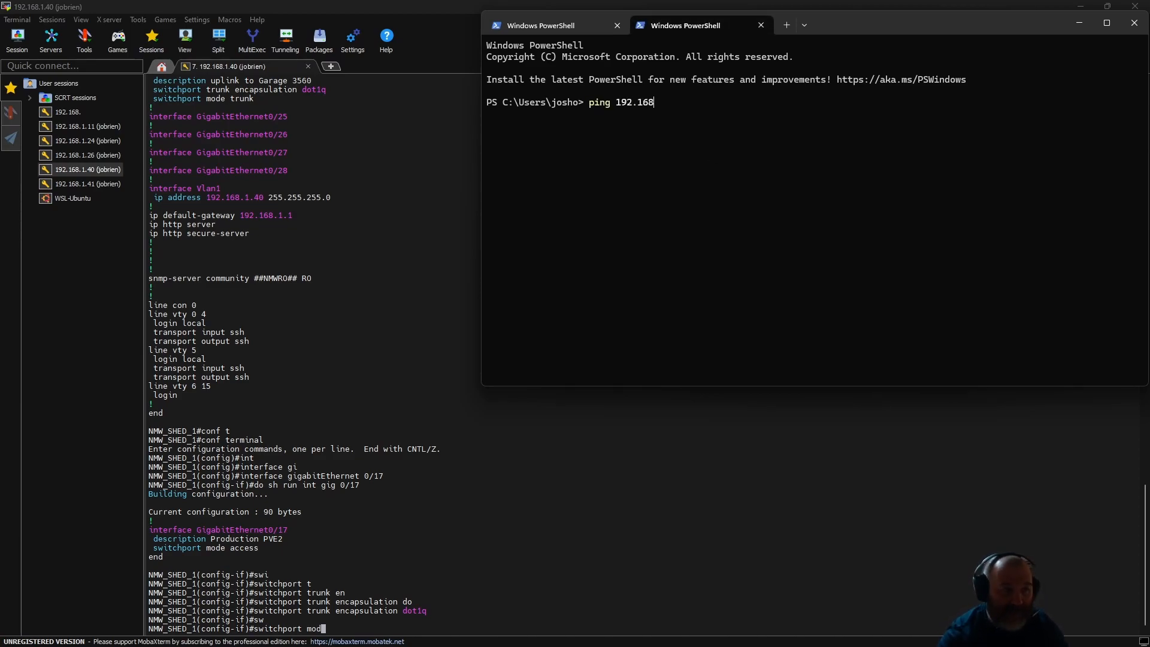
{"action": "type", "text": ".1.16 -t"}
{"action": "key", "text": "Return"}
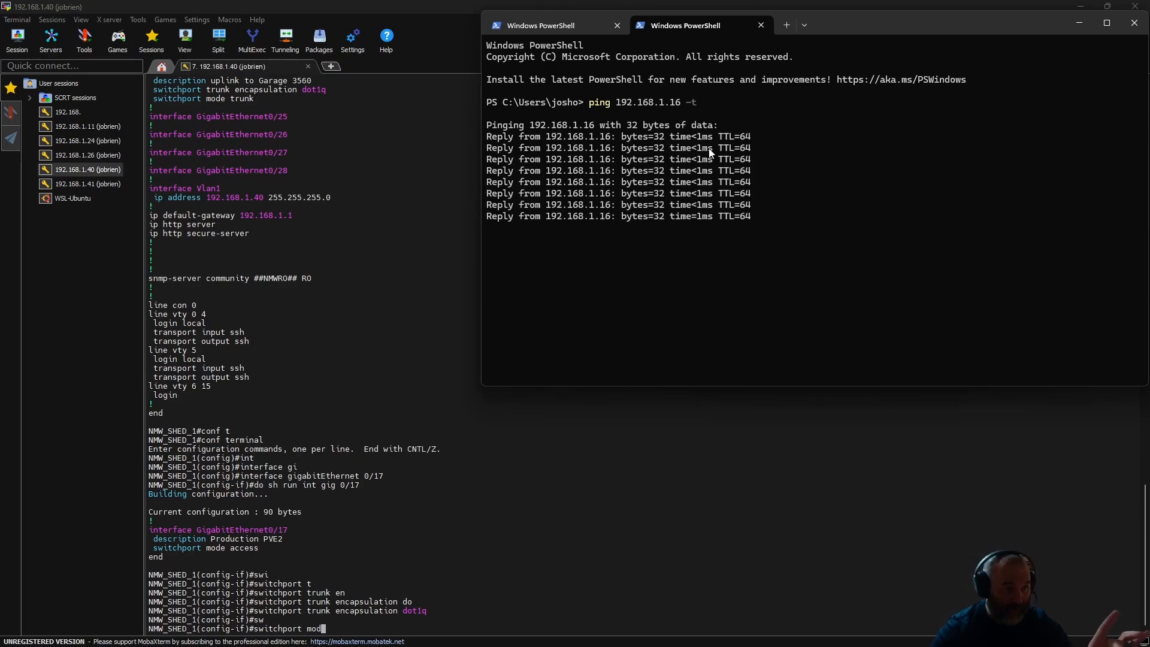
- Arrange the MobaXterm and PowerShell windows side by side
{"action": "left_click", "coordinate": [580, 528]}
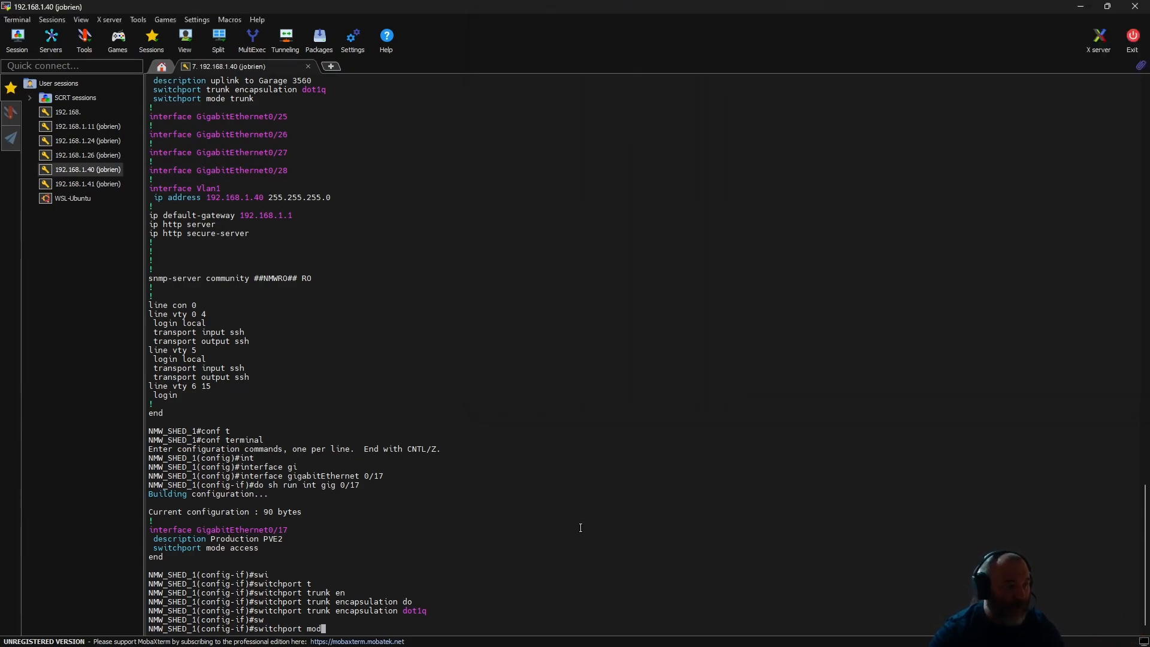
{"action": "left_click", "coordinate": [1107, 6]}
{"action": "left_click_drag", "start_coordinate": [774, 103], "coordinate": [469, 48]}
{"action": "left_click", "coordinate": [725, 147]}
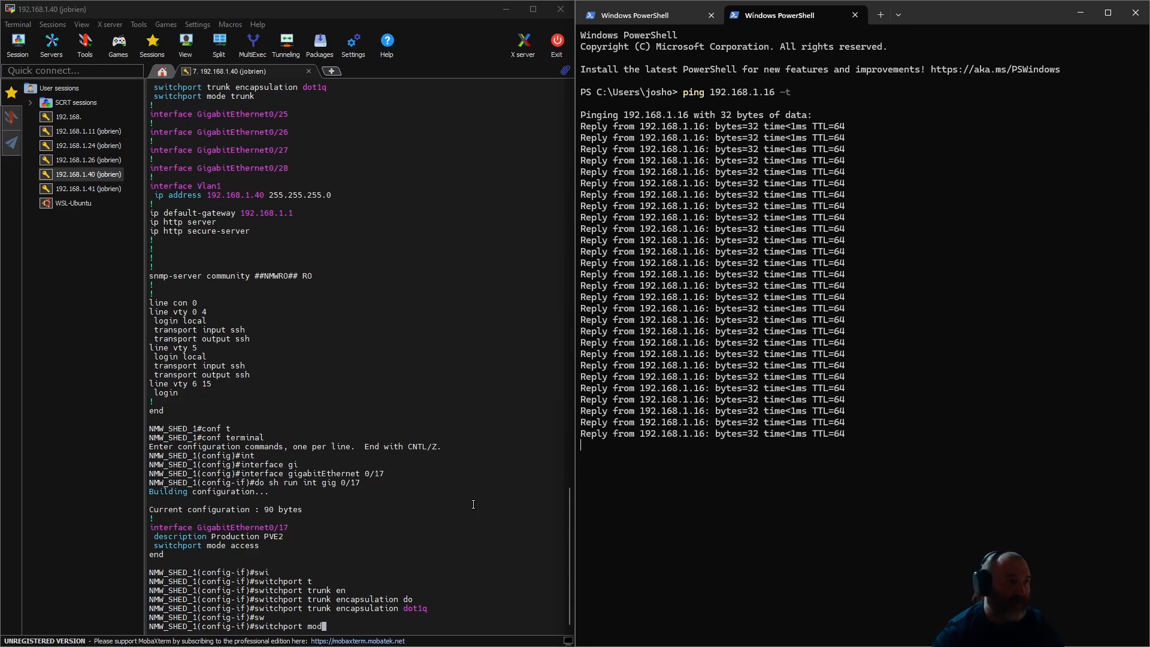
- Switch to Chrome, open the Homarr dashboard, and reload it to check the status of the services
{"action": "mouse_move", "coordinate": [293, 626]}
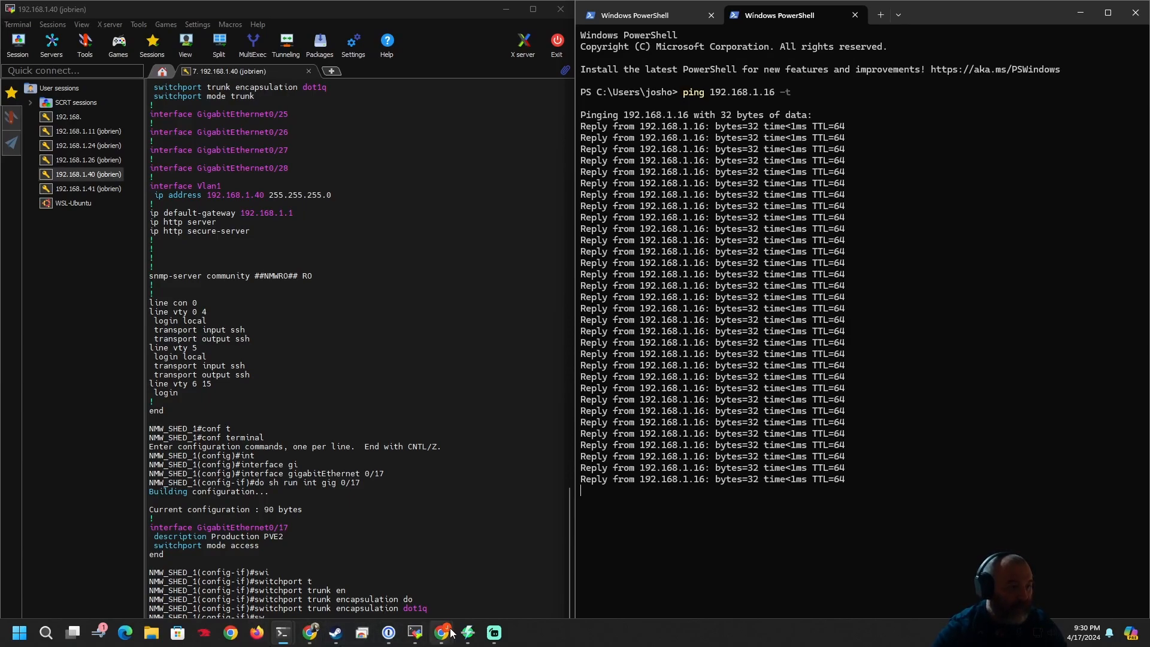
{"action": "mouse_move", "coordinate": [442, 633]}
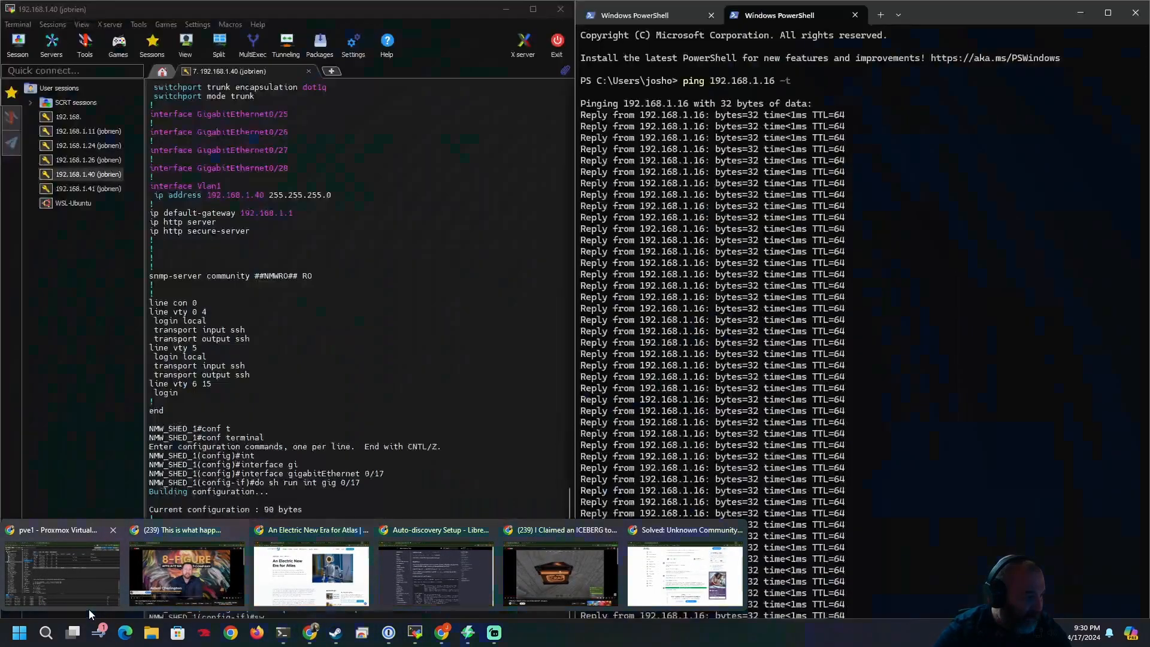
{"action": "left_click", "coordinate": [79, 585]}
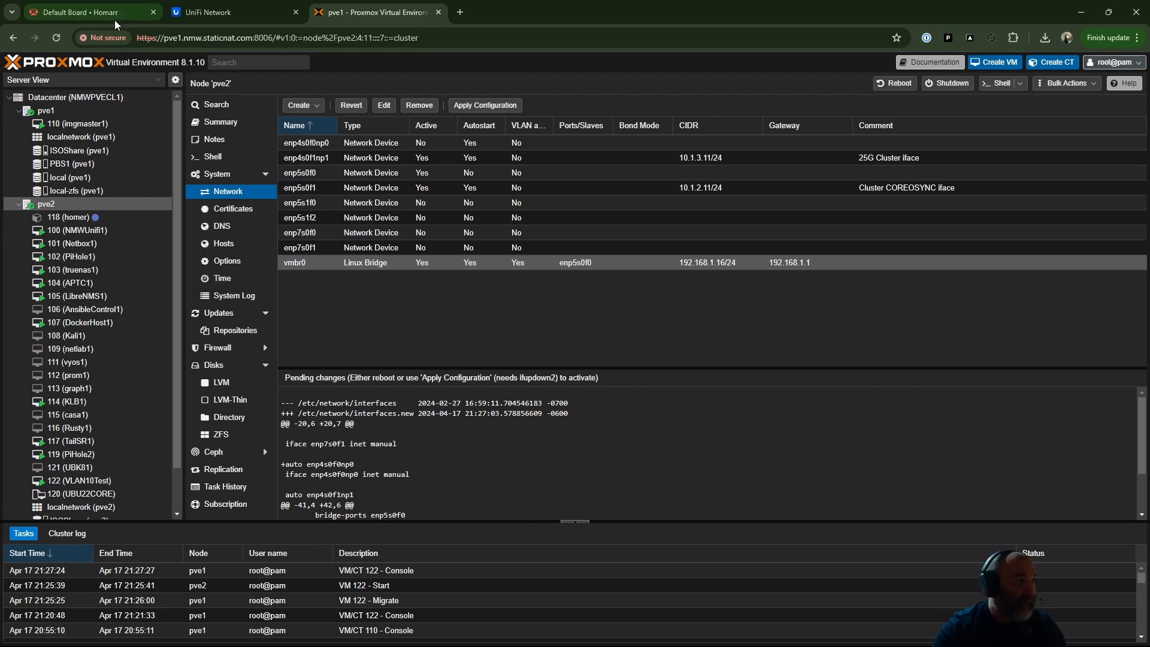
{"action": "left_click", "coordinate": [90, 12]}
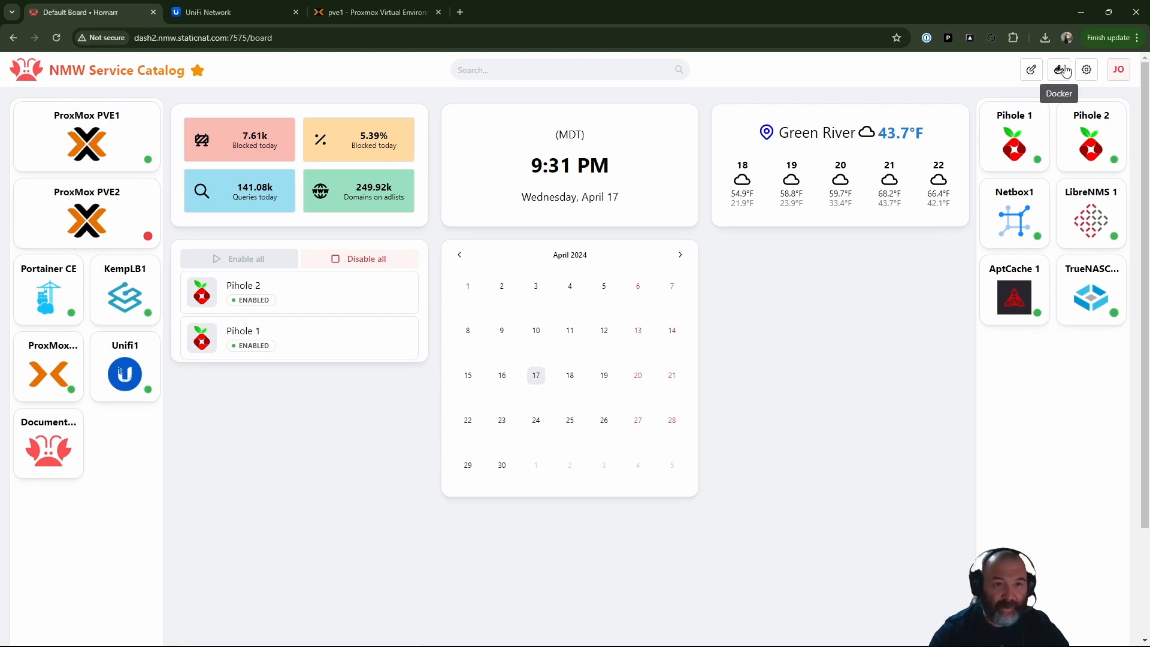
{"action": "left_click", "coordinate": [58, 39]}
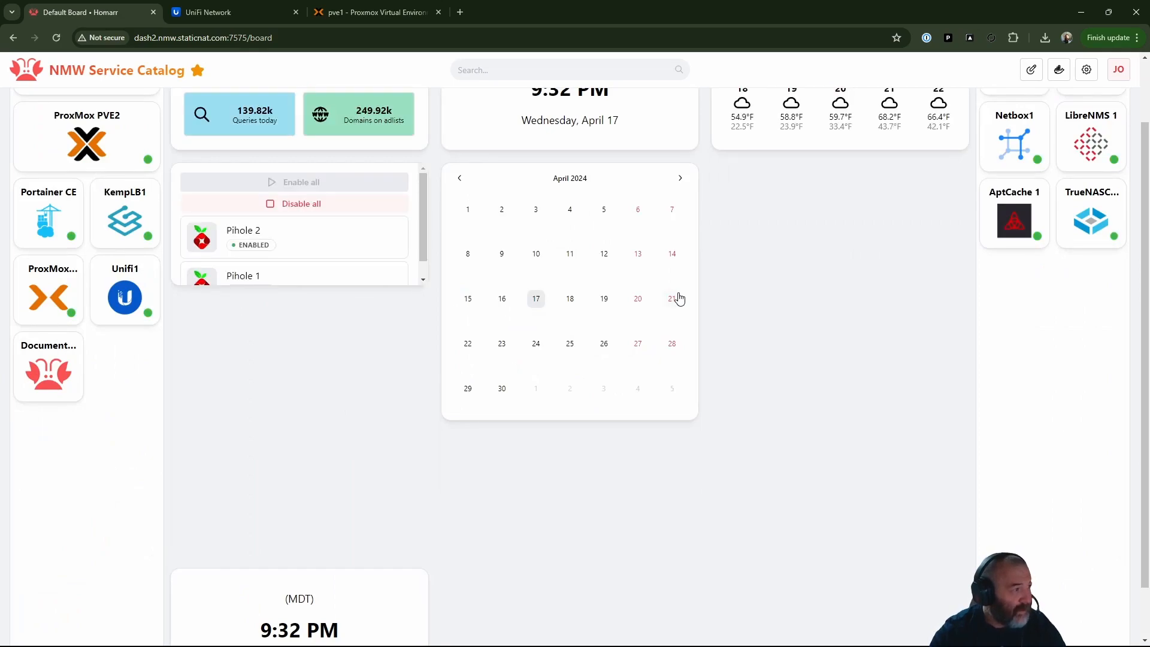
{"action": "scroll", "coordinate": [179, 222], "scroll_direction": "up", "scroll_amount": 2}
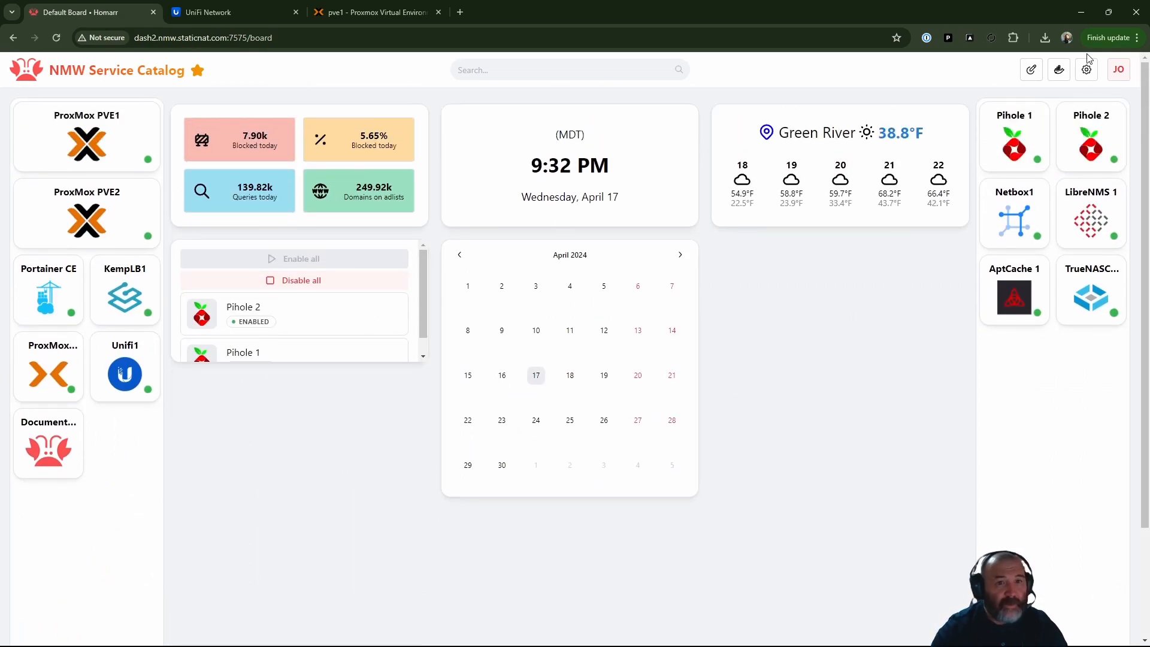
- Bring the MobaXterm window and the PowerShell window pinging 192.168.1.16 back into view
{"action": "mouse_move", "coordinate": [576, 617]}
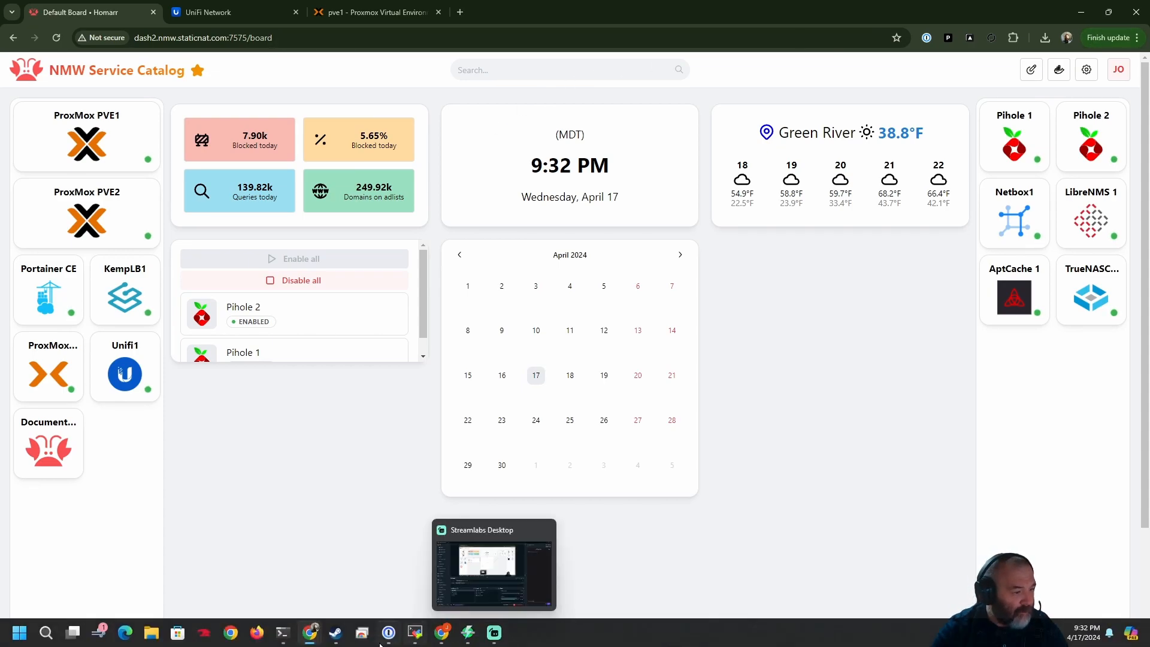
{"action": "left_click", "coordinate": [415, 633]}
{"action": "mouse_move", "coordinate": [283, 632]}
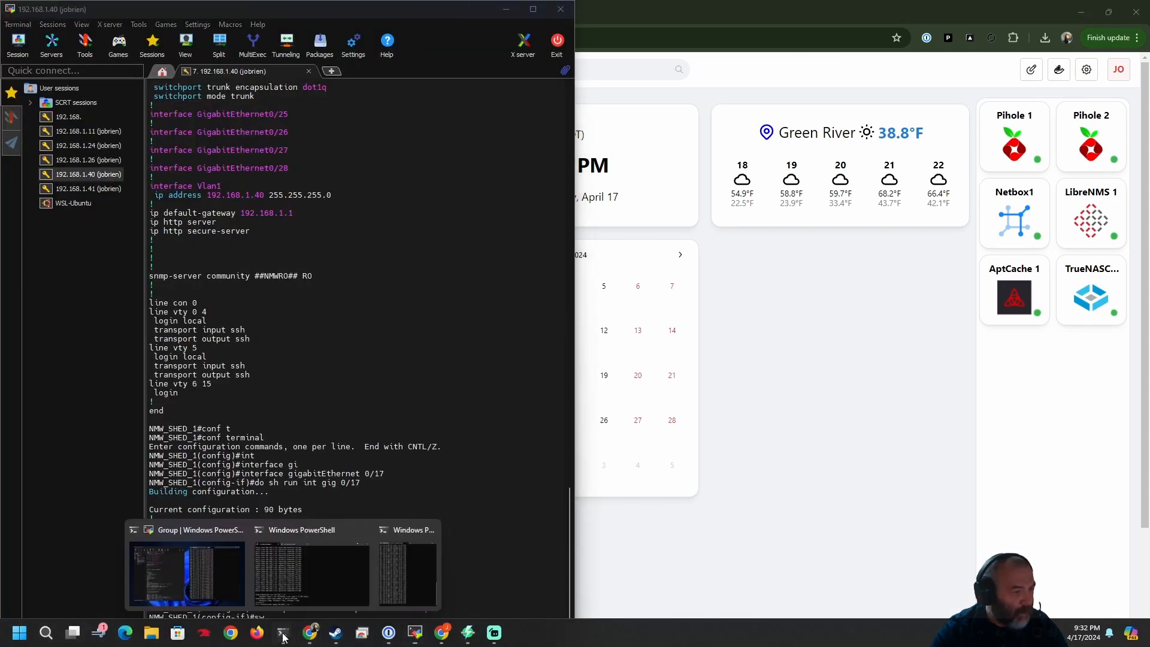
{"action": "left_click", "coordinate": [403, 585]}
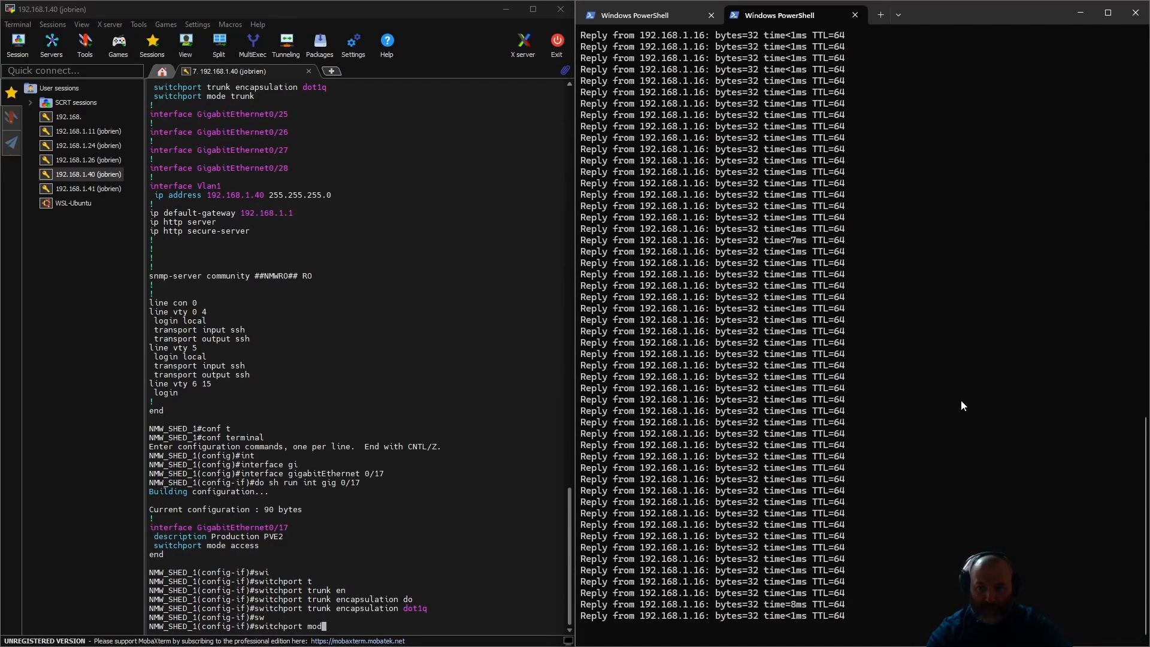
- Check the options of "switchport mode trunk" and run it to put GigabitEthernet0/17 into trunk mode
{"action": "left_click", "coordinate": [414, 374]}
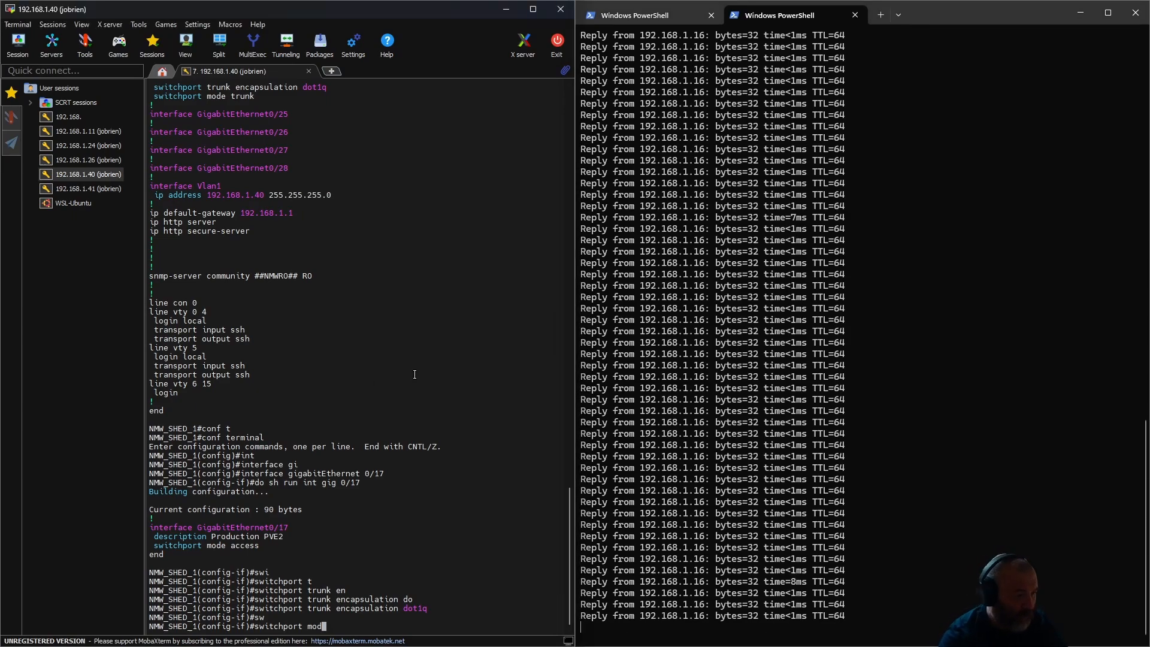
{"action": "type", "text": "e tru"}
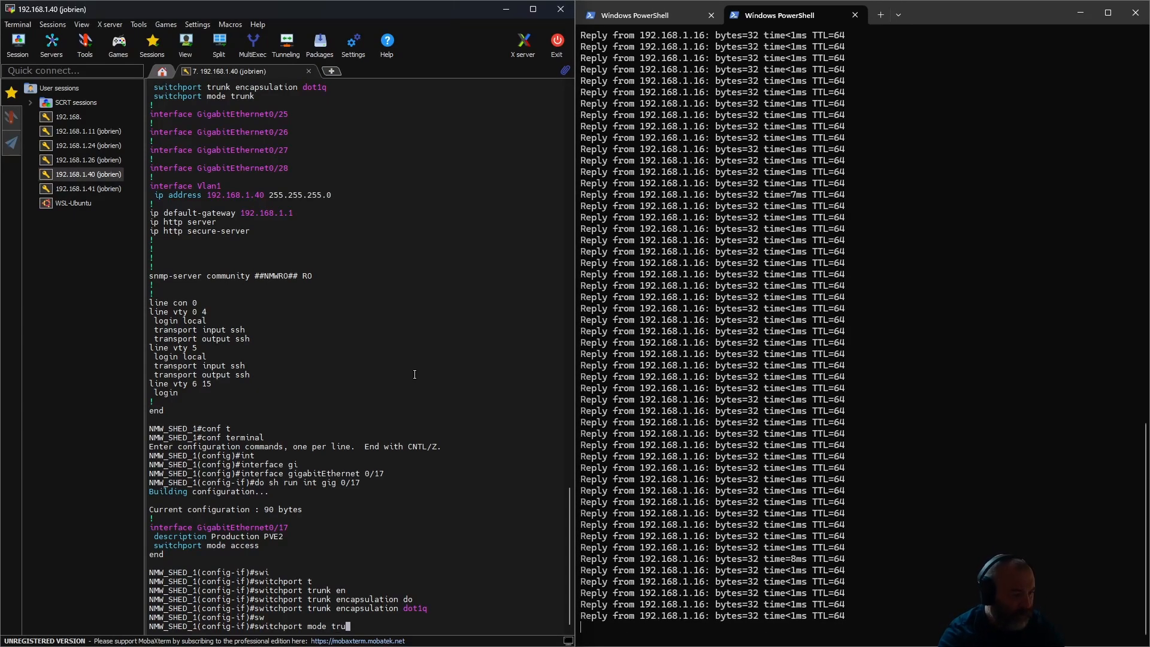
{"action": "key", "text": "Tab"}
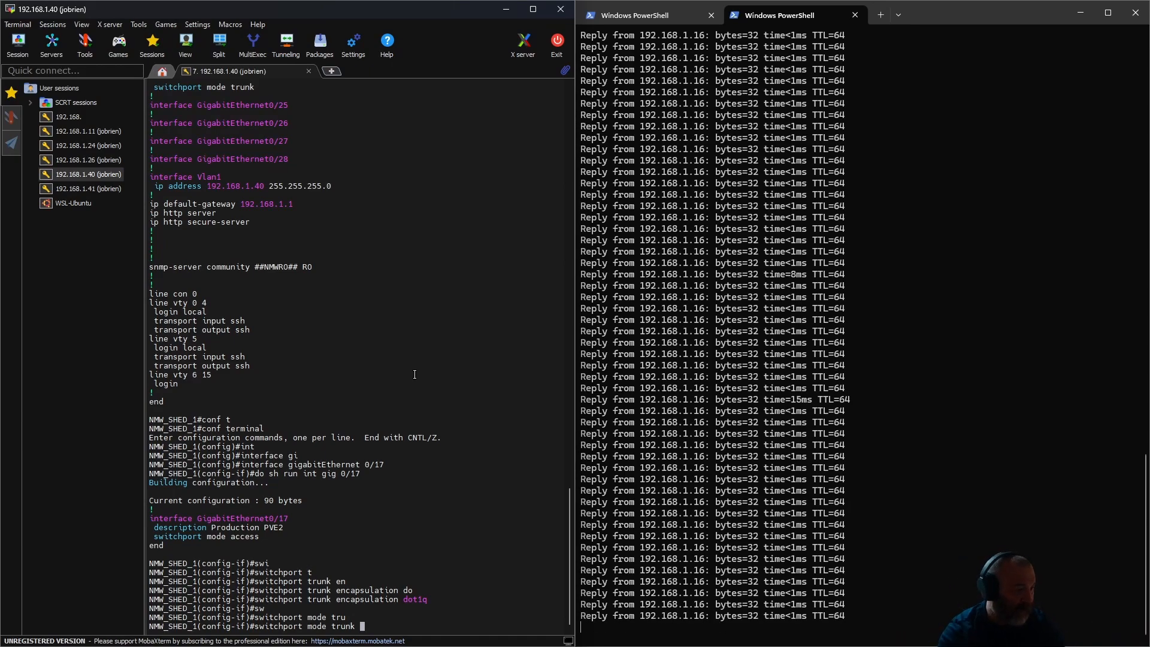
{"action": "type", "text": "?"}
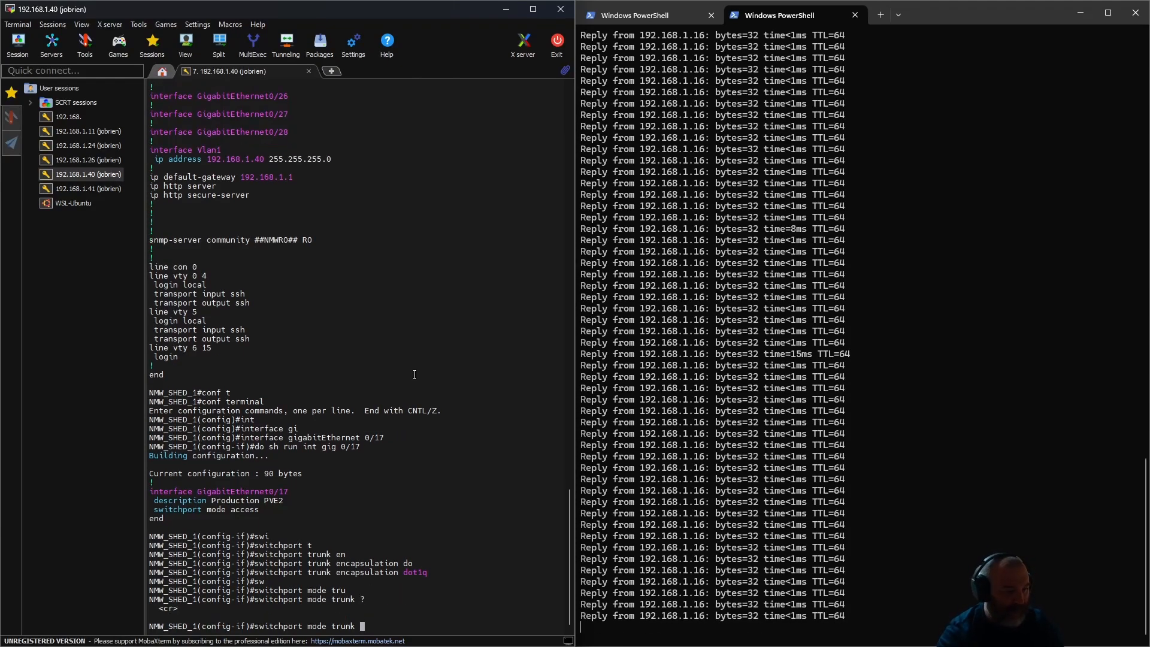
{"action": "key", "text": "Return"}
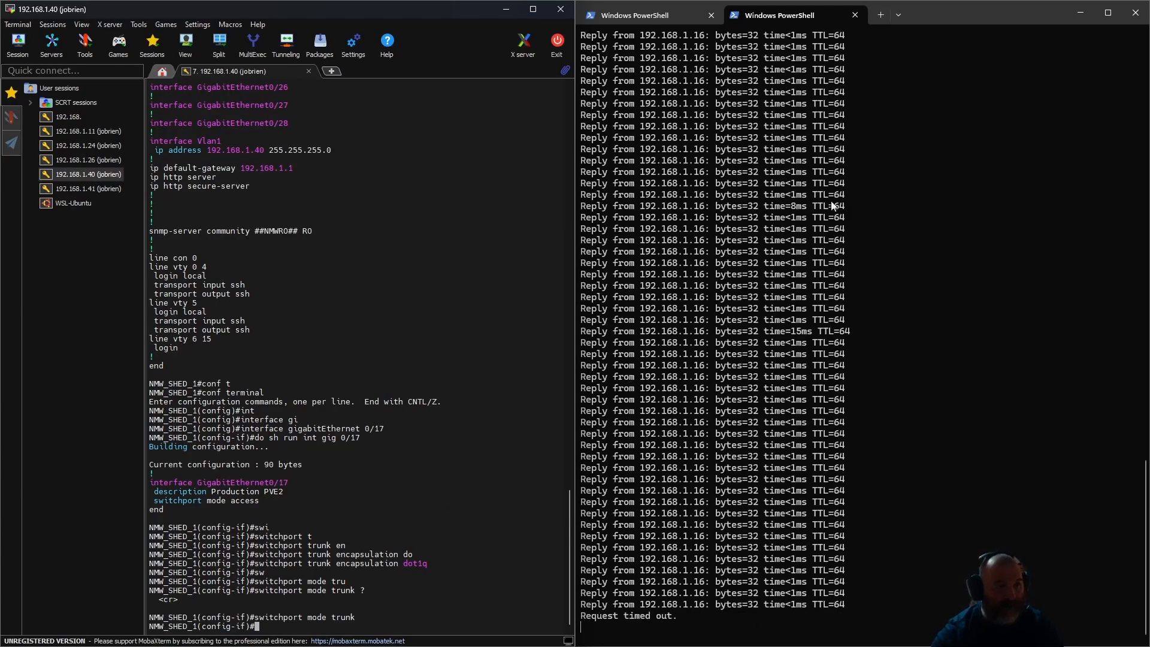
- Check both ping sessions and set the trunk's native VLAN to 1 on GigabitEthernet0/17
{"action": "left_click", "coordinate": [637, 15]}
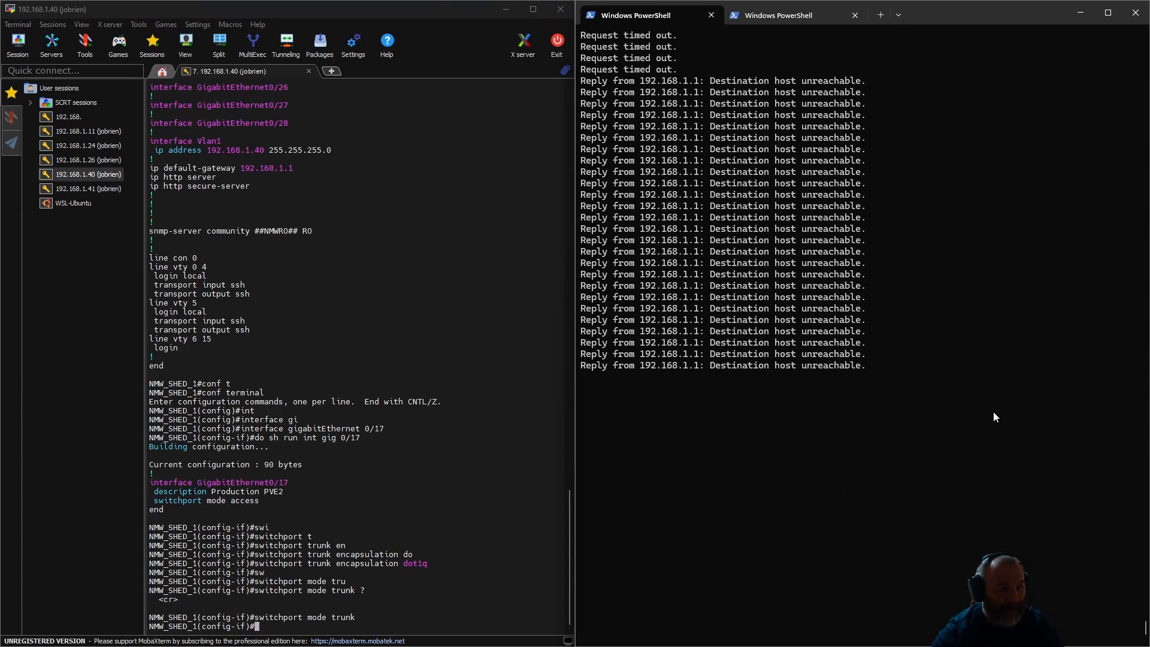
{"action": "left_click", "coordinate": [782, 15]}
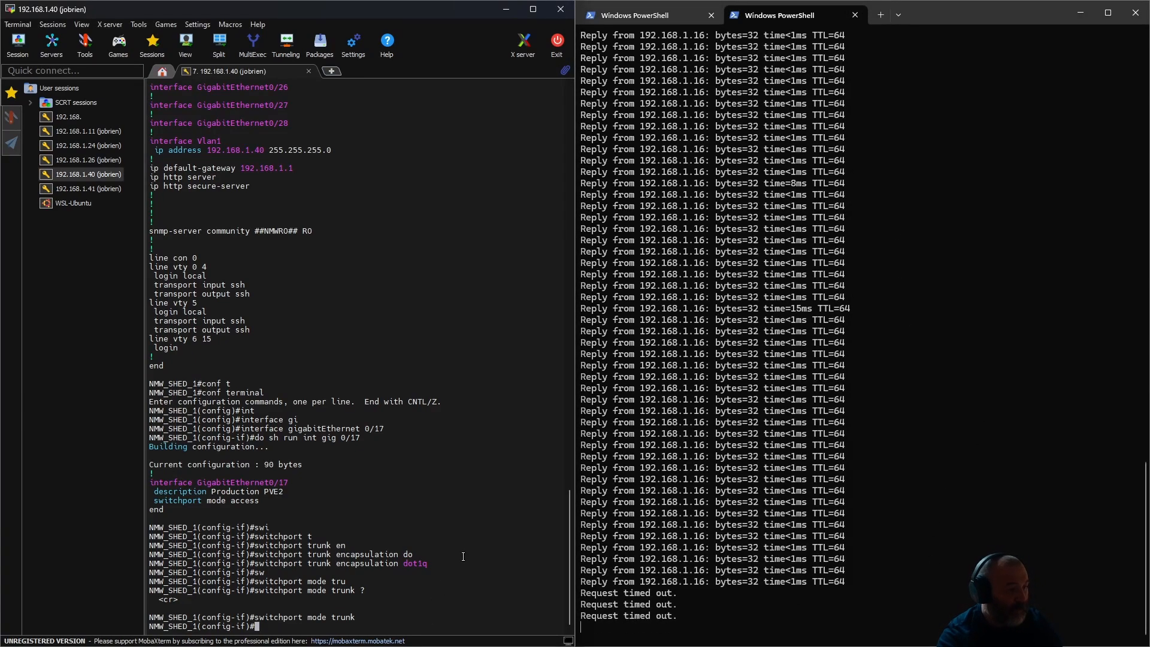
{"action": "type", "text": "sw"}
{"action": "key", "text": "Tab"}
{"action": "type", "text": "tr"}
{"action": "key", "text": "Tab"}
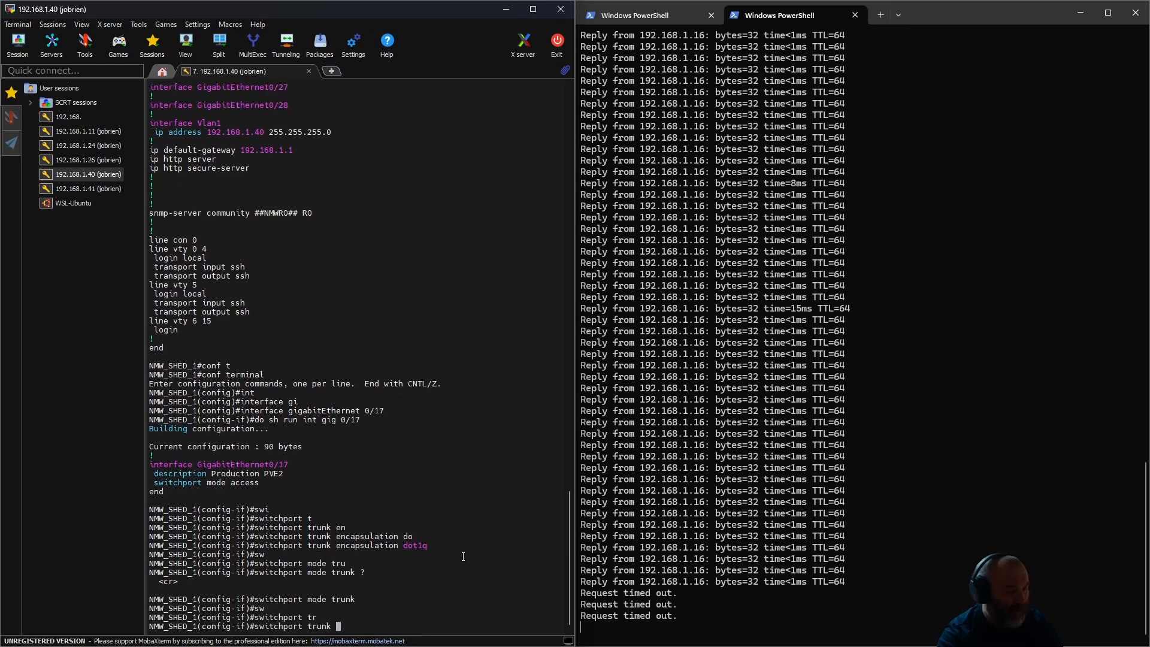
{"action": "type", "text": "na"}
{"action": "key", "text": "Tab"}
{"action": "type", "text": "vl"}
{"action": "key", "text": "Tab"}
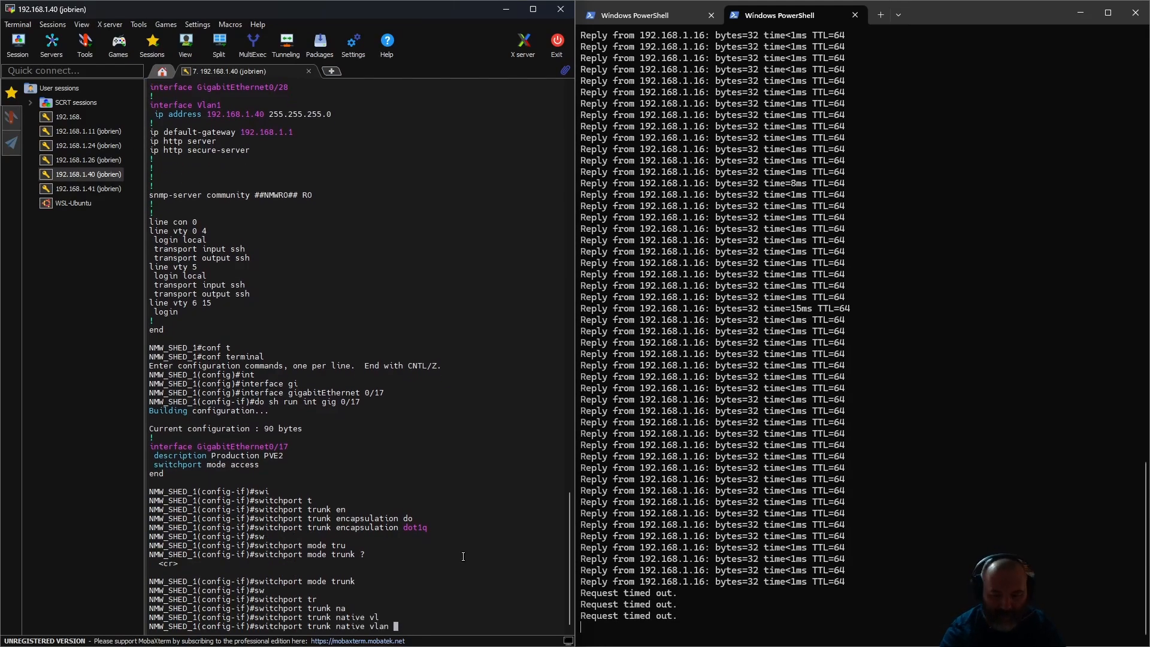
{"action": "type", "text": "1"}
{"action": "key", "text": "Return"}
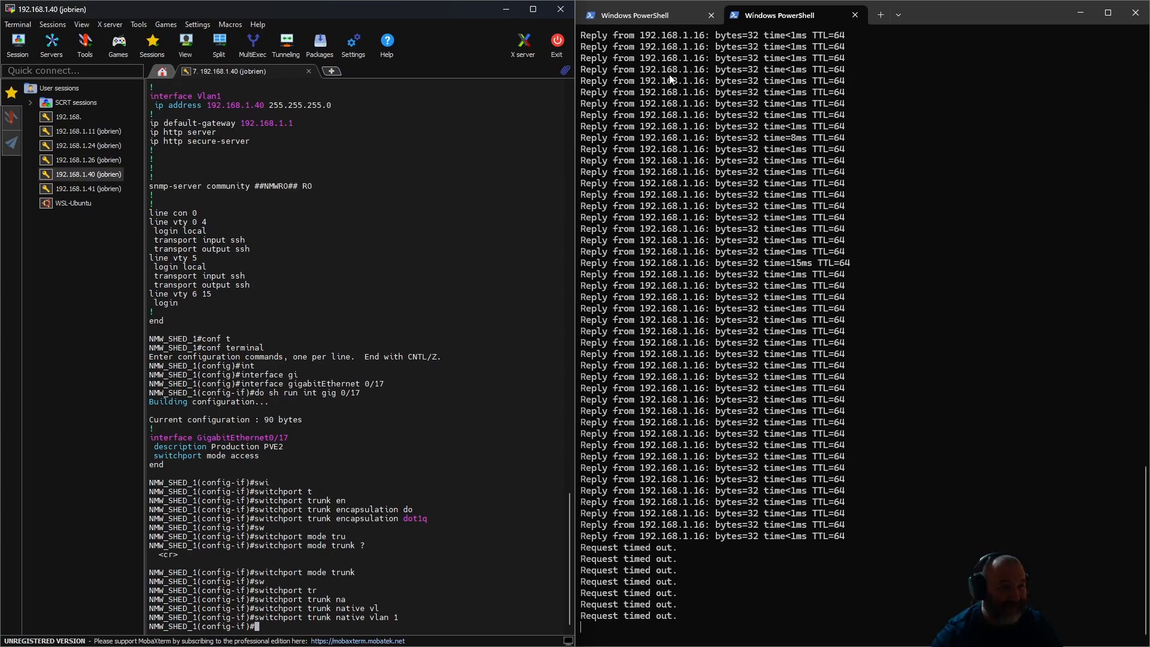
- Compare the ping sessions for 10.1.10.25 and 192.168.1.16 to check connectivity through the trunk port
{"action": "left_click", "coordinate": [649, 22]}
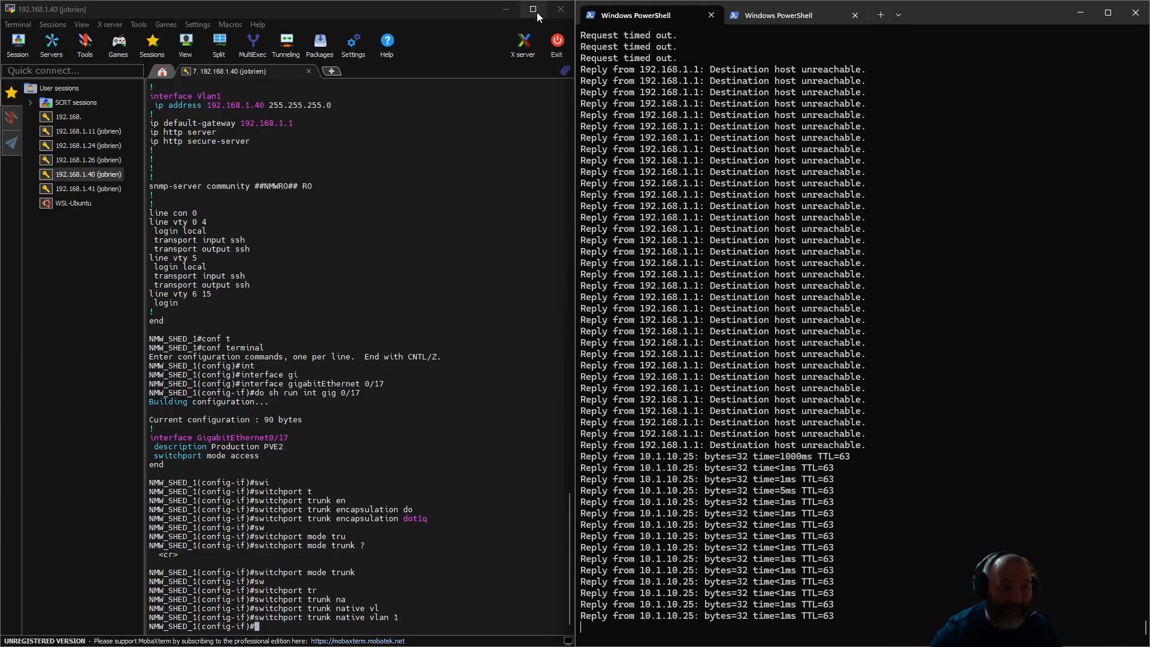
{"action": "left_click", "coordinate": [773, 15]}
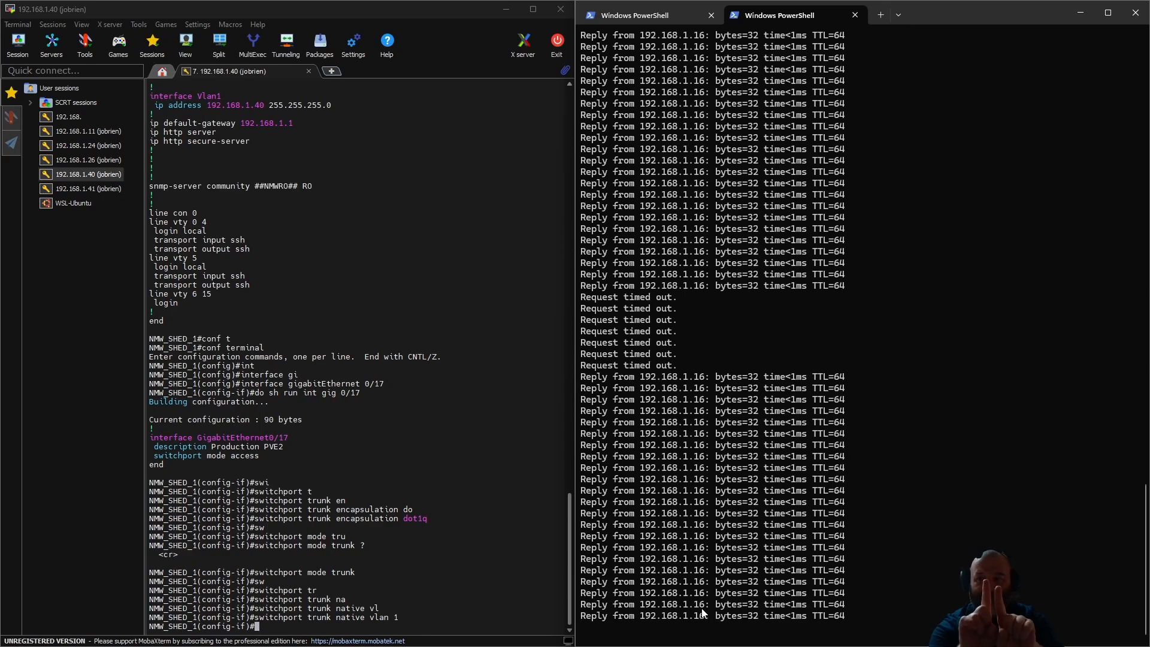
{"action": "left_click", "coordinate": [635, 15]}
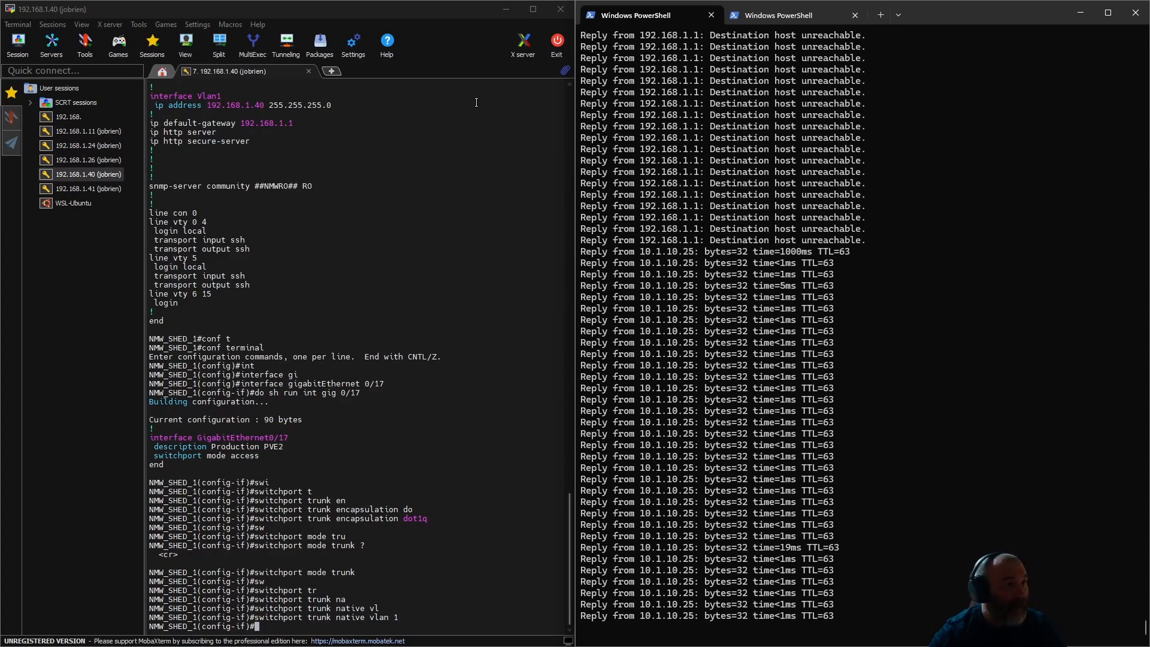
- Switch to the Homarr dashboard in Chrome, reload it, and check the status of all services
{"action": "left_click", "coordinate": [499, 12]}
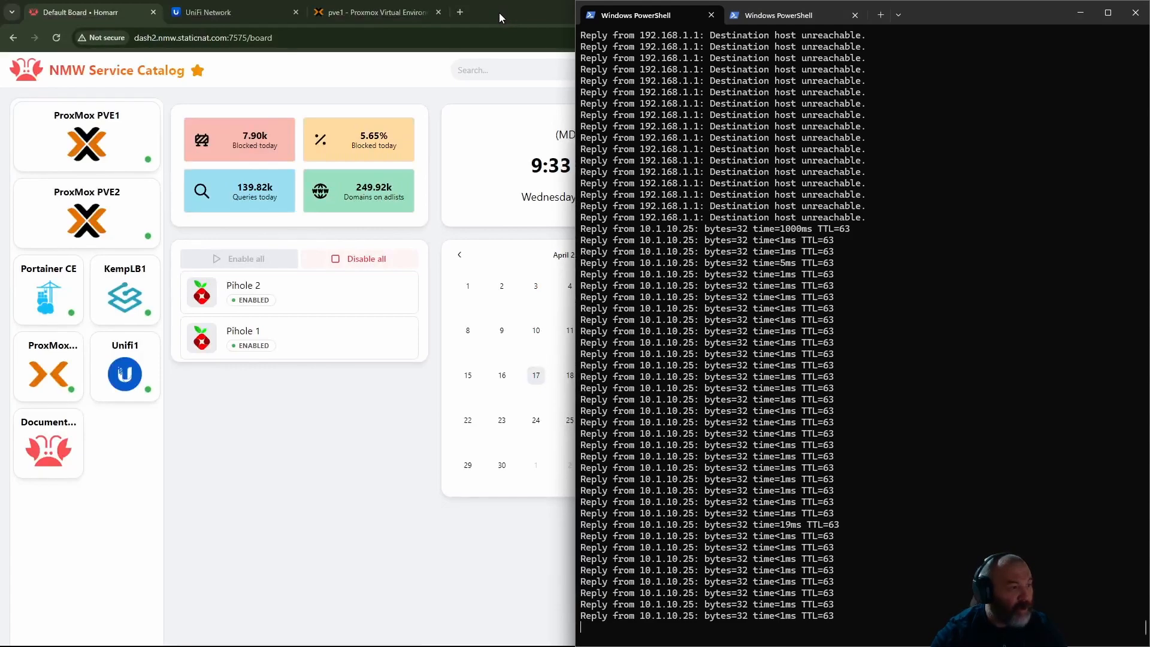
{"action": "left_click", "coordinate": [245, 462]}
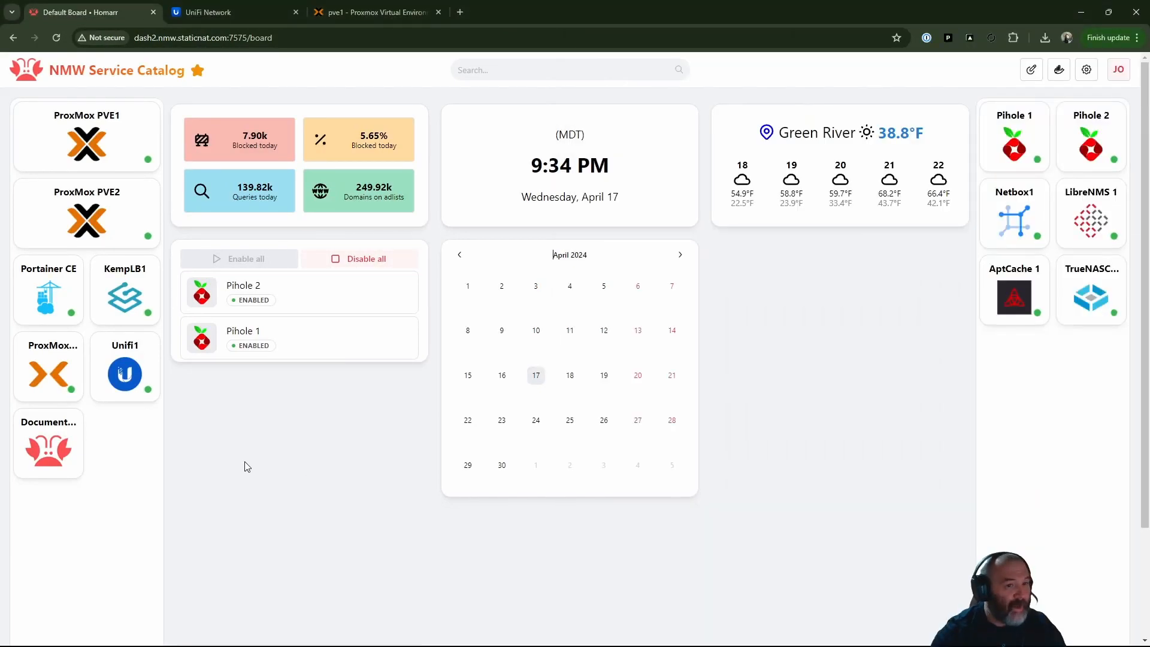
{"action": "left_click", "coordinate": [56, 37]}
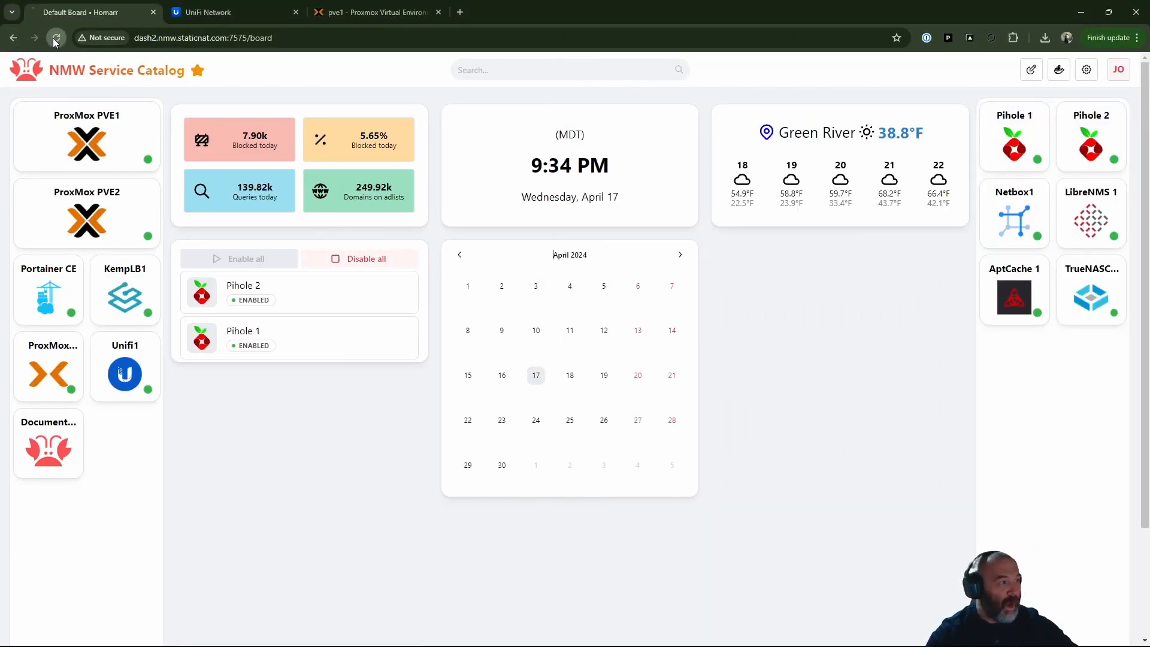
{"action": "scroll", "coordinate": [564, 279], "scroll_direction": "down", "scroll_amount": 2}
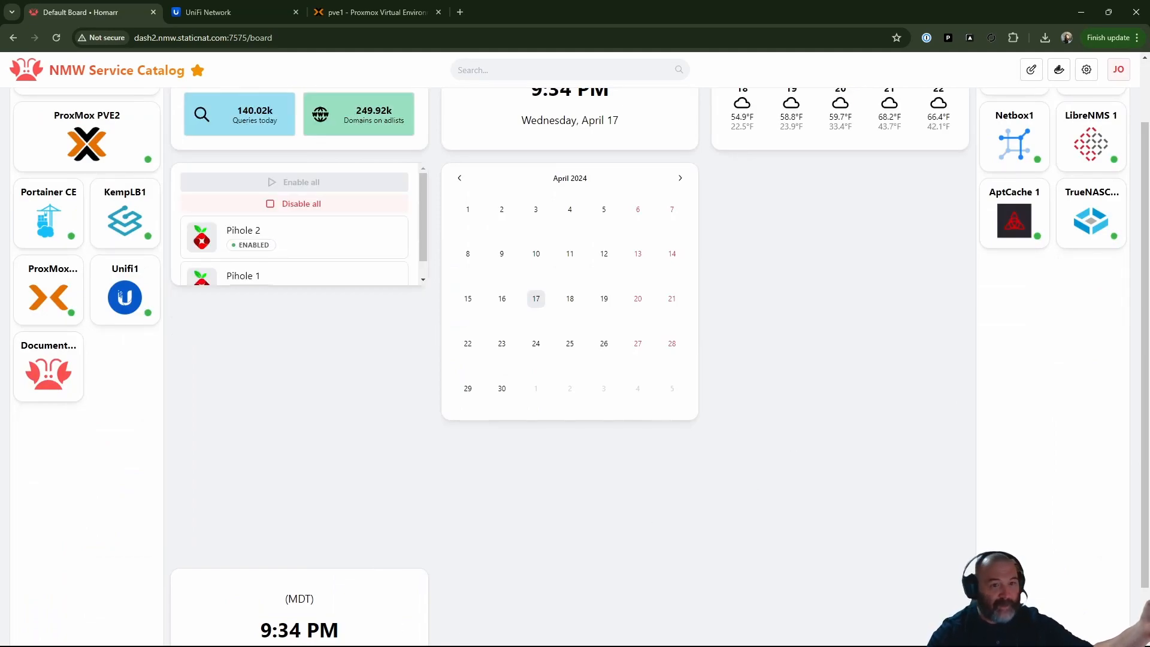
{"action": "scroll", "coordinate": [409, 373], "scroll_direction": "up", "scroll_amount": 2}
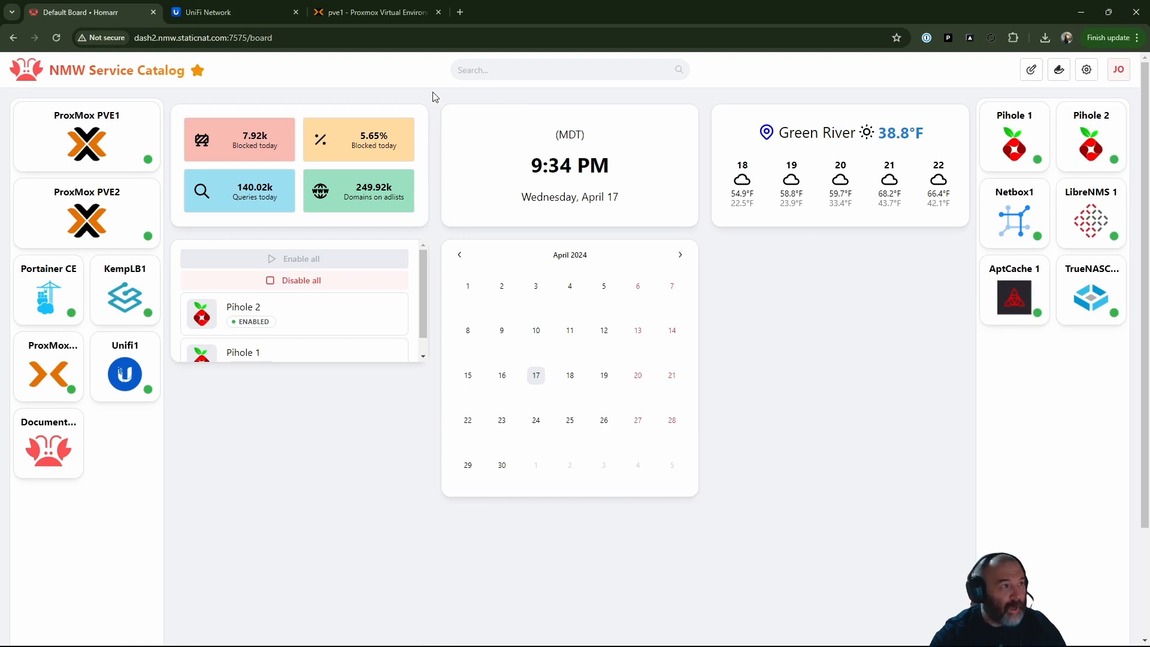
- Open the Proxmox datacenter summary and examine the cluster health, quorum, and node status
{"action": "left_click", "coordinate": [376, 10]}
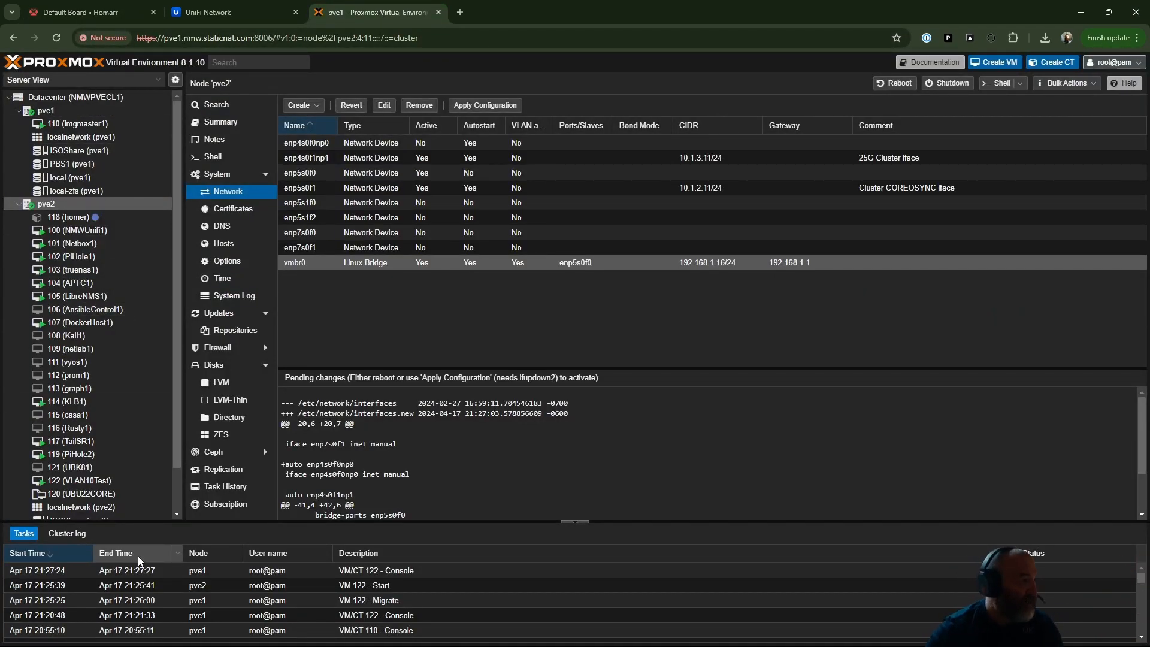
{"action": "left_click", "coordinate": [103, 96]}
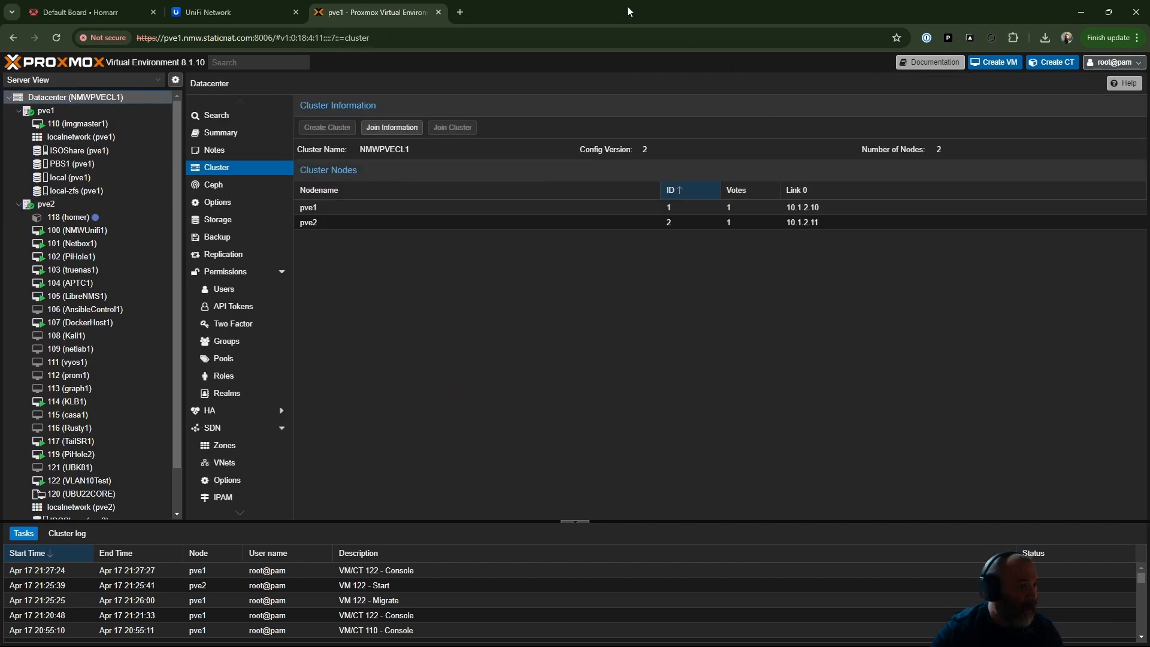
{"action": "left_click", "coordinate": [227, 133]}
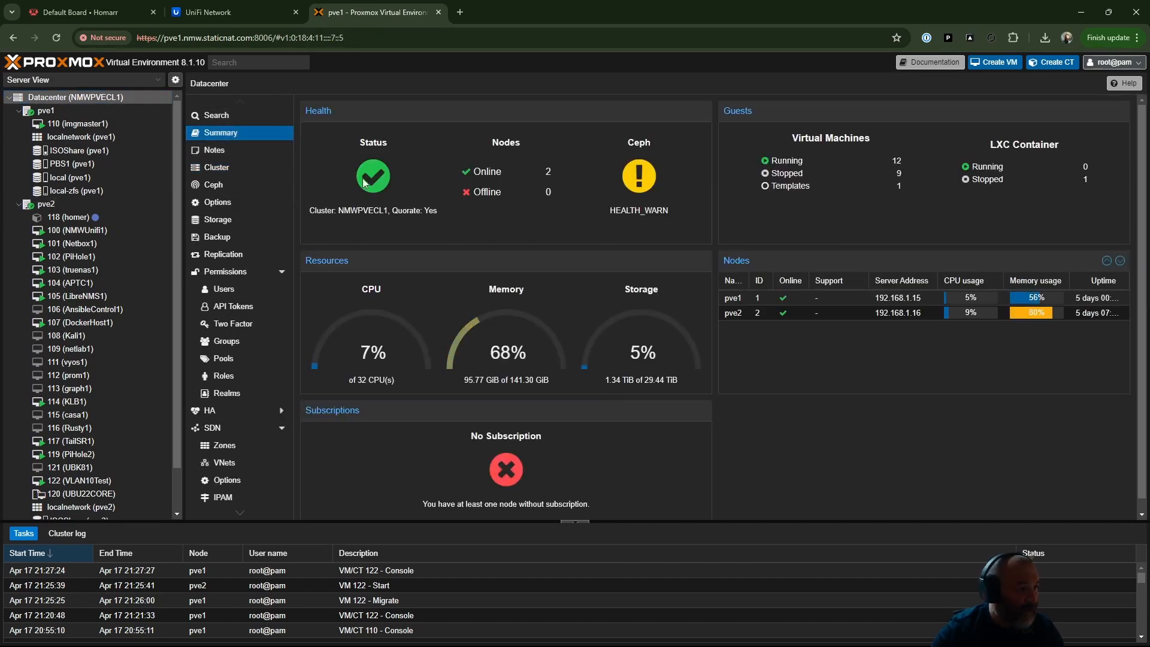
{"action": "left_click_drag", "start_coordinate": [337, 210], "coordinate": [460, 215]}
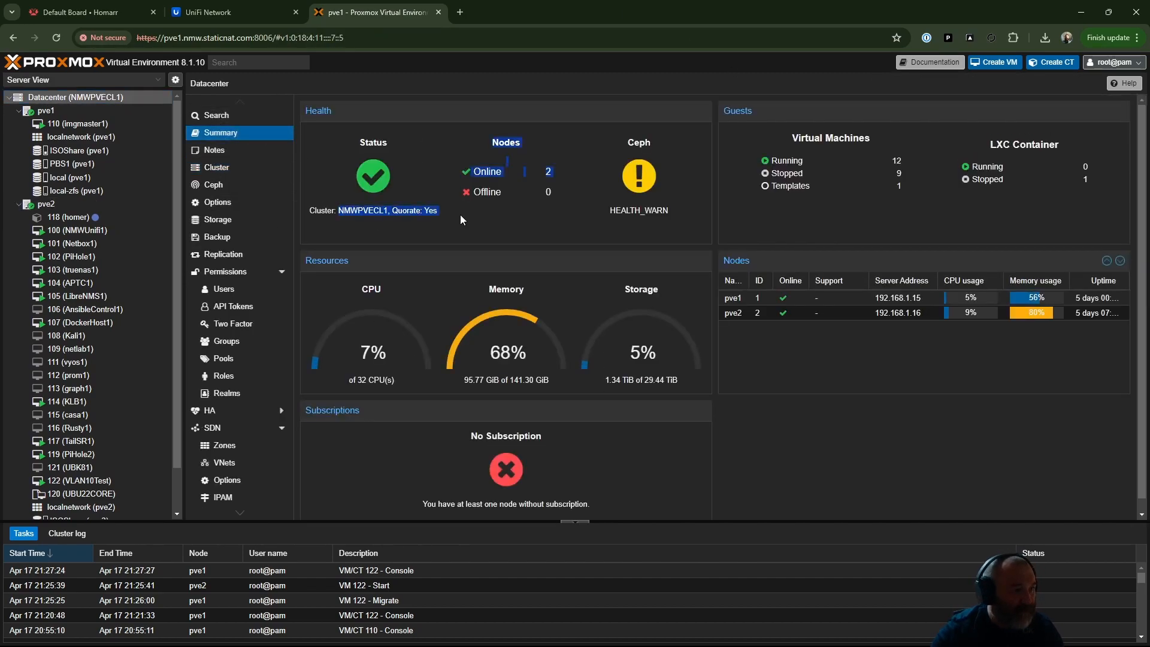
{"action": "triple_click", "coordinate": [390, 215]}
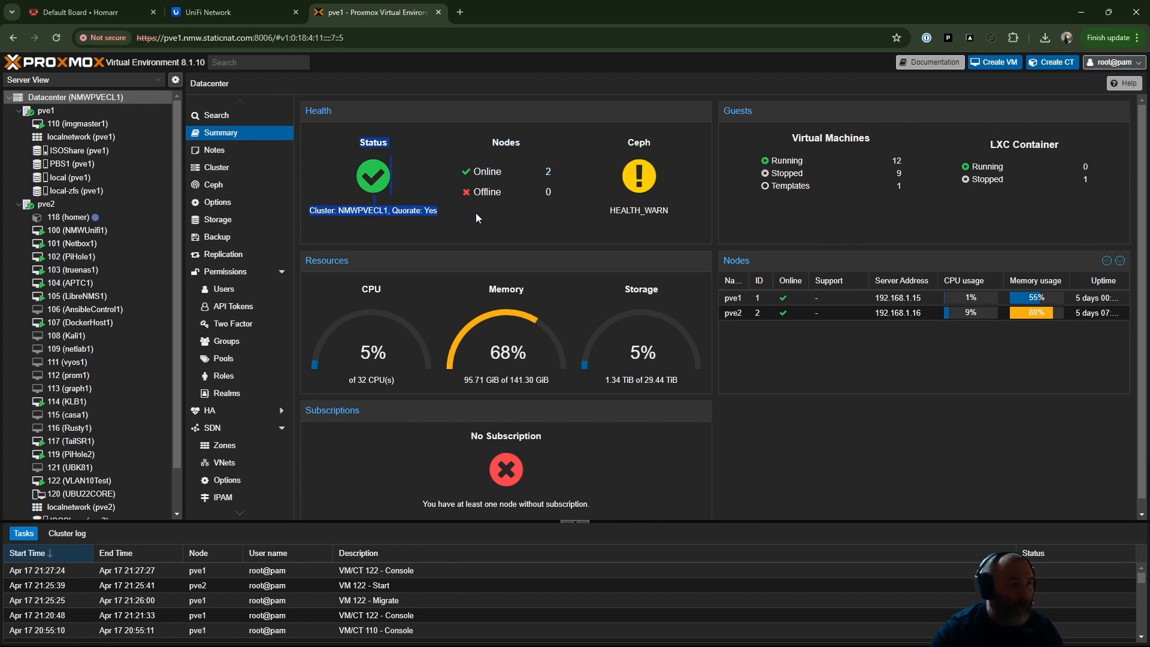
{"action": "scroll", "coordinate": [597, 509], "scroll_direction": "down", "scroll_amount": 1}
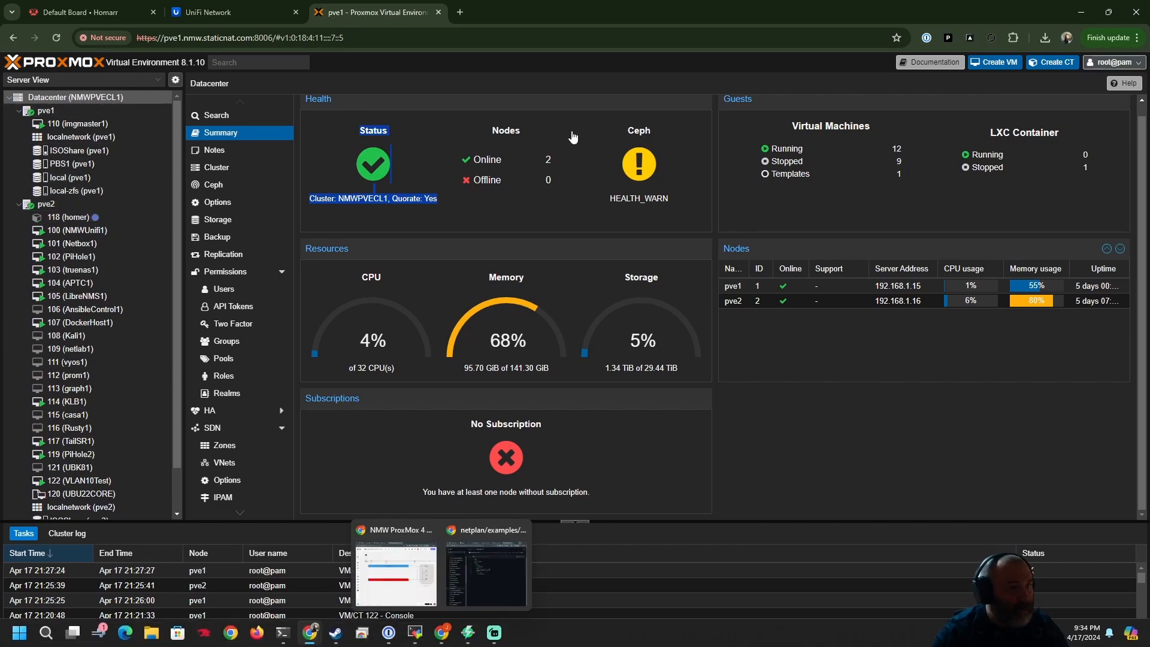
- Arrange the Proxmox browser window beside the PowerShell ping window and open the network configuration of node pve2
{"action": "left_click_drag", "start_coordinate": [496, 10], "coordinate": [533, 36]}
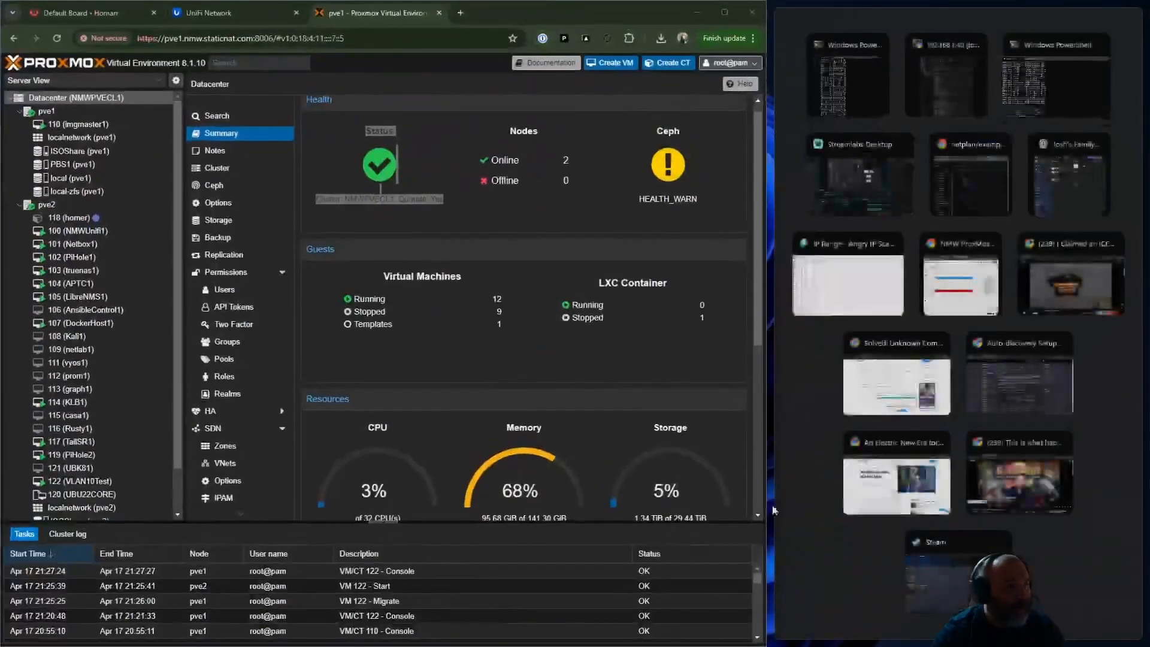
{"action": "left_click", "coordinate": [868, 91]}
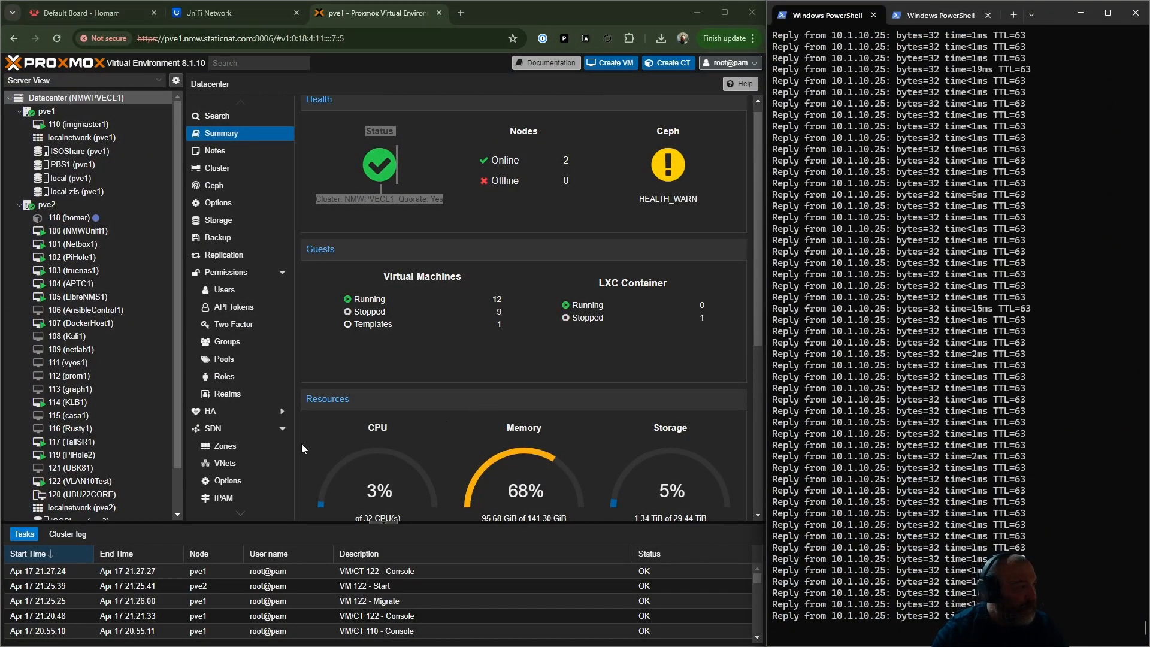
{"action": "double_click", "coordinate": [109, 204]}
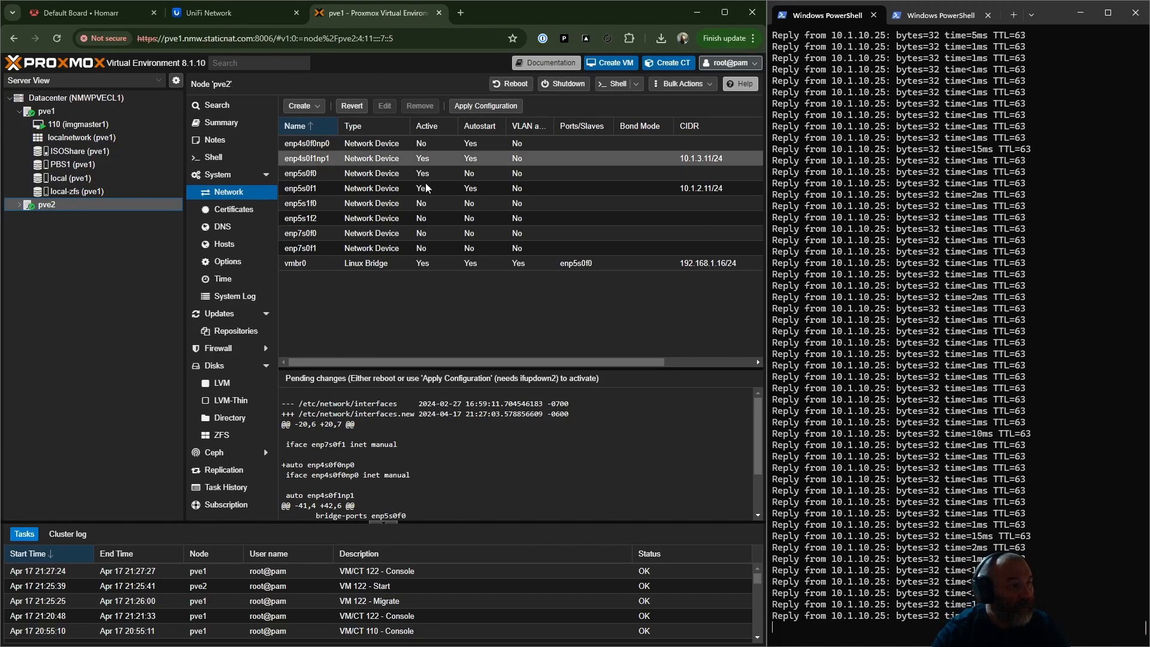
- Turn off VLAN awareness on pve2's vmbr0 bridge without applying the configuration, and check the ping to 192.168.1.16
{"action": "double_click", "coordinate": [419, 265]}
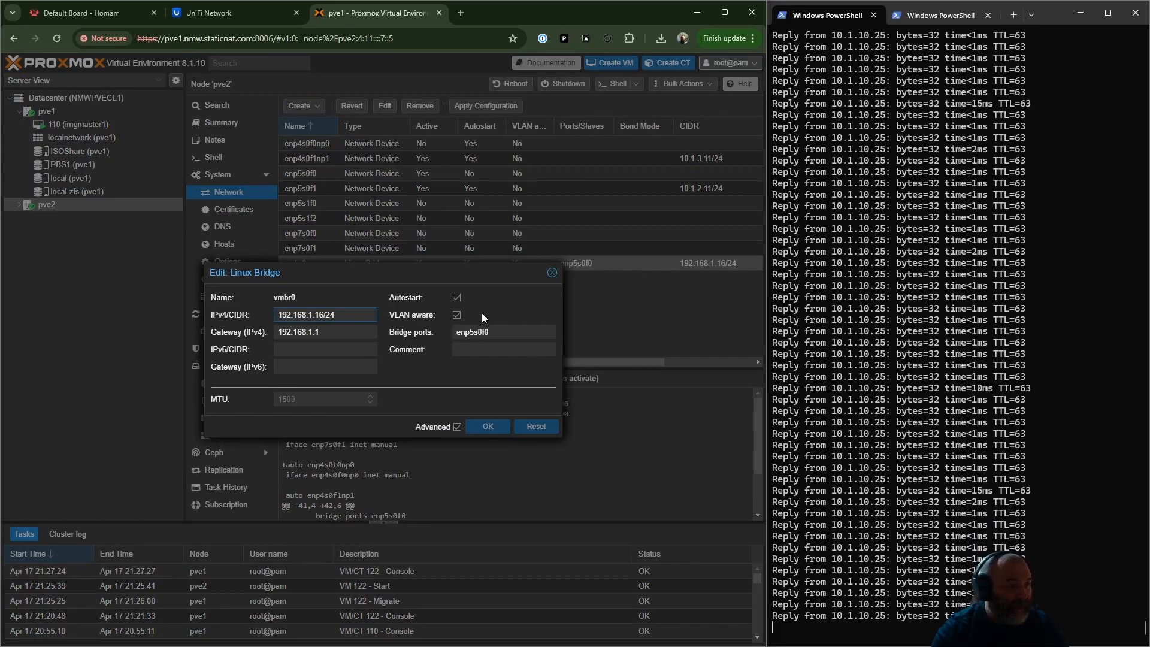
{"action": "left_click", "coordinate": [458, 315]}
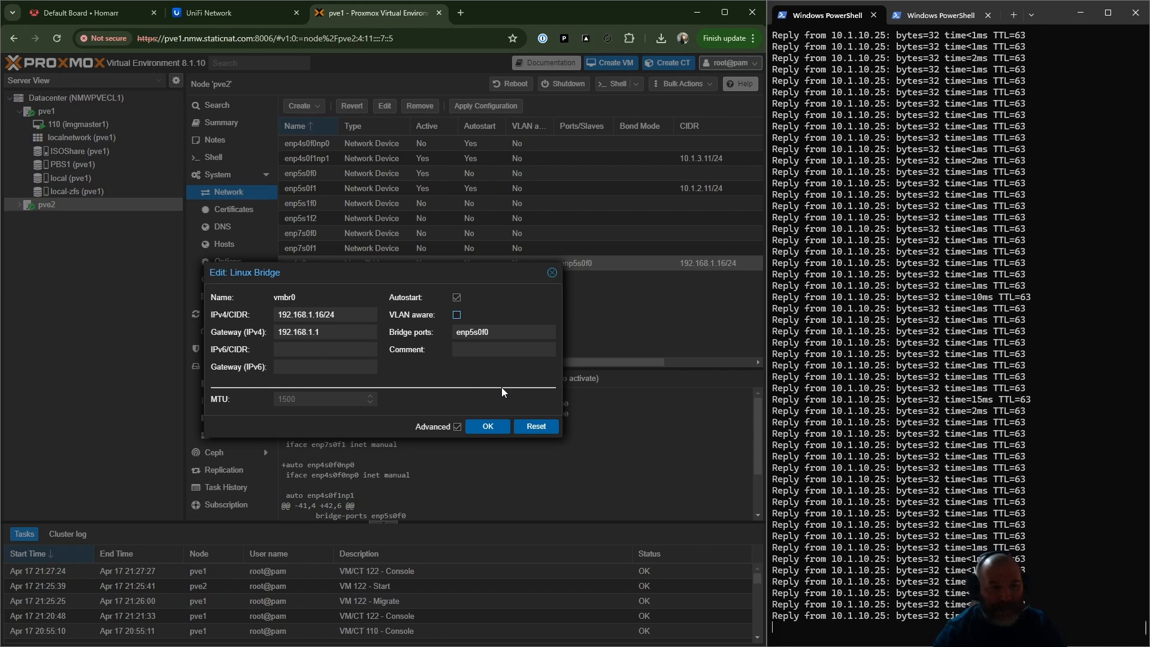
{"action": "left_click", "coordinate": [496, 426]}
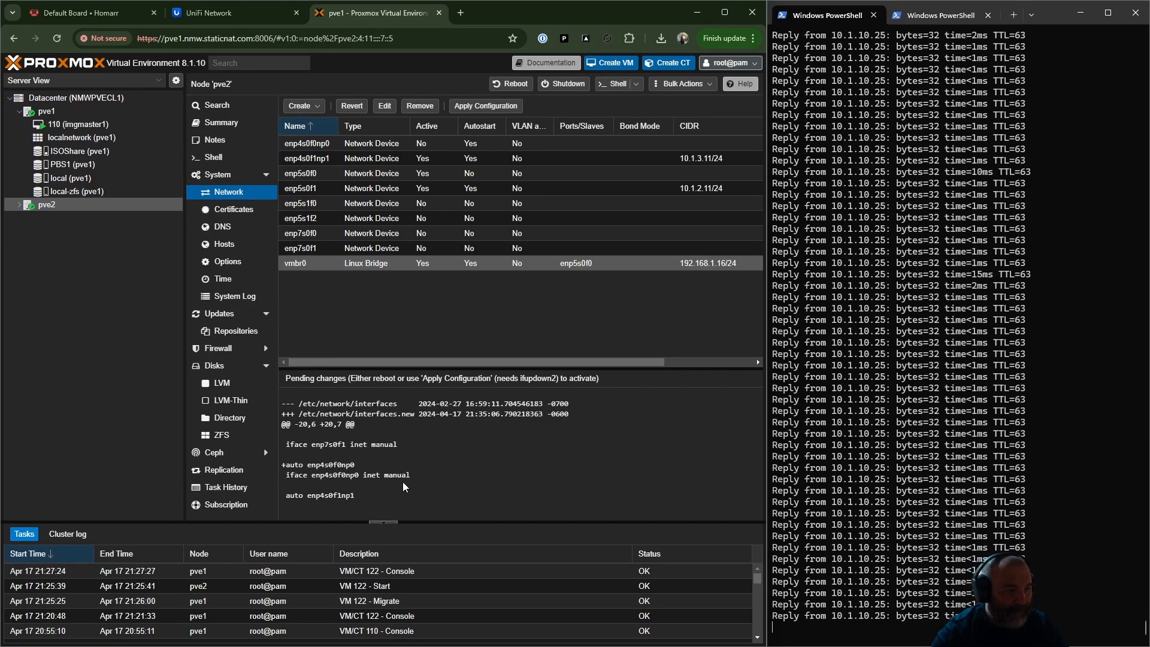
{"action": "left_click", "coordinate": [941, 15]}
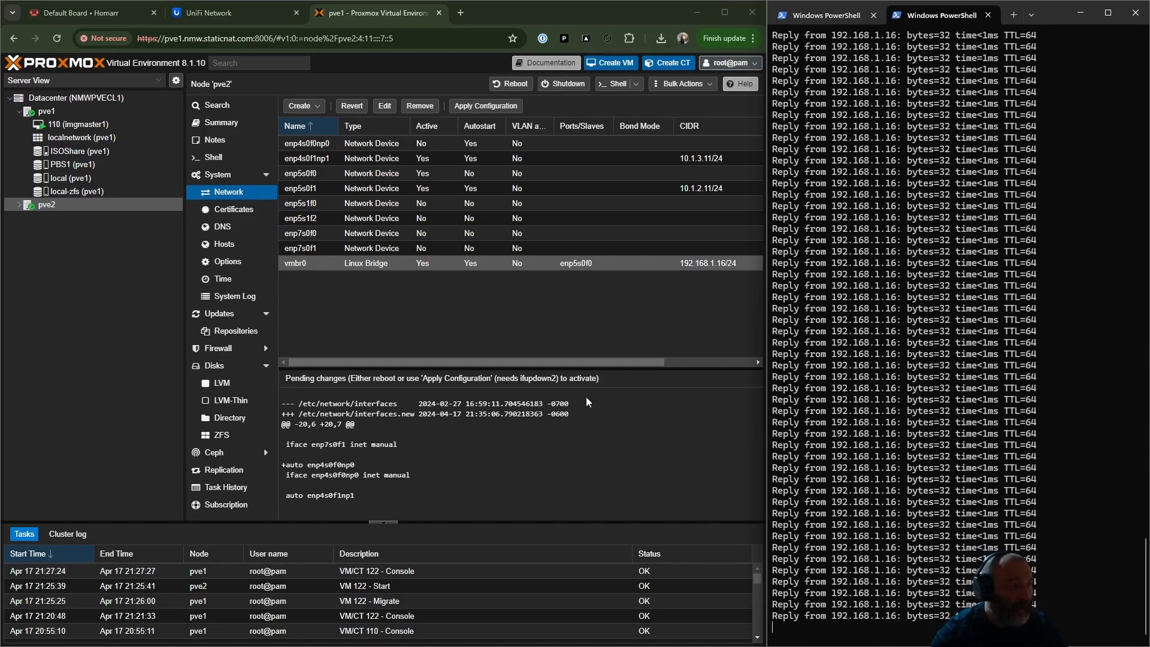
- Turn VLAN awareness back on for pve2's vmbr0 bridge and examine the bridge-ports and bridge-vids lines in the pending changes
{"action": "double_click", "coordinate": [350, 266]}
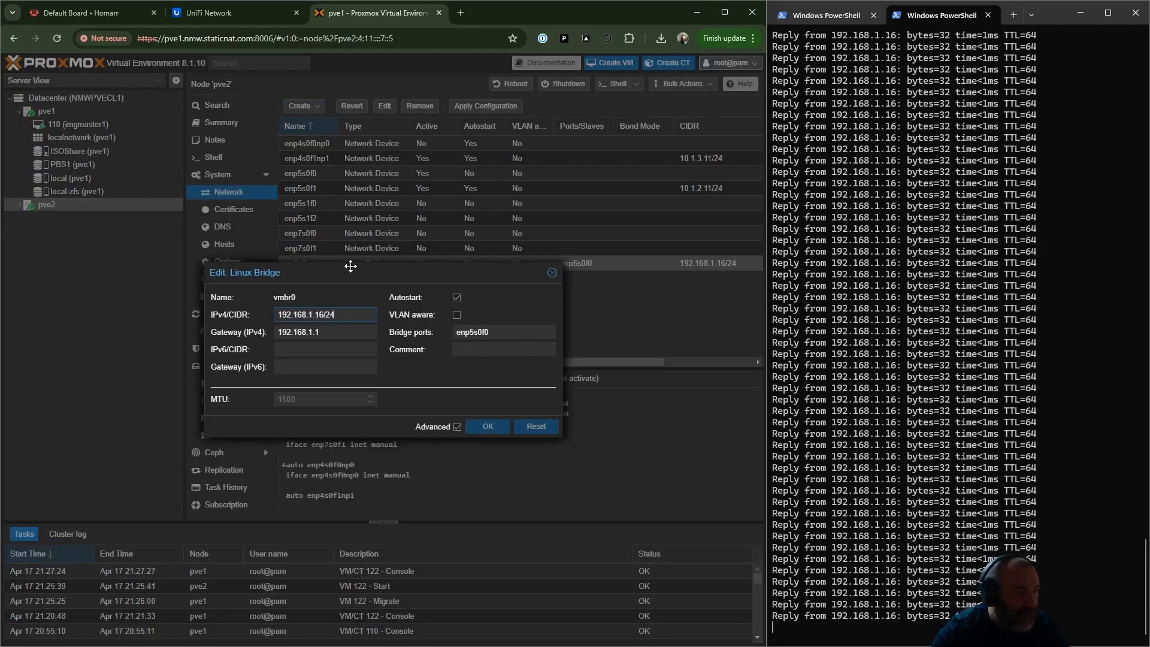
{"action": "left_click", "coordinate": [456, 315]}
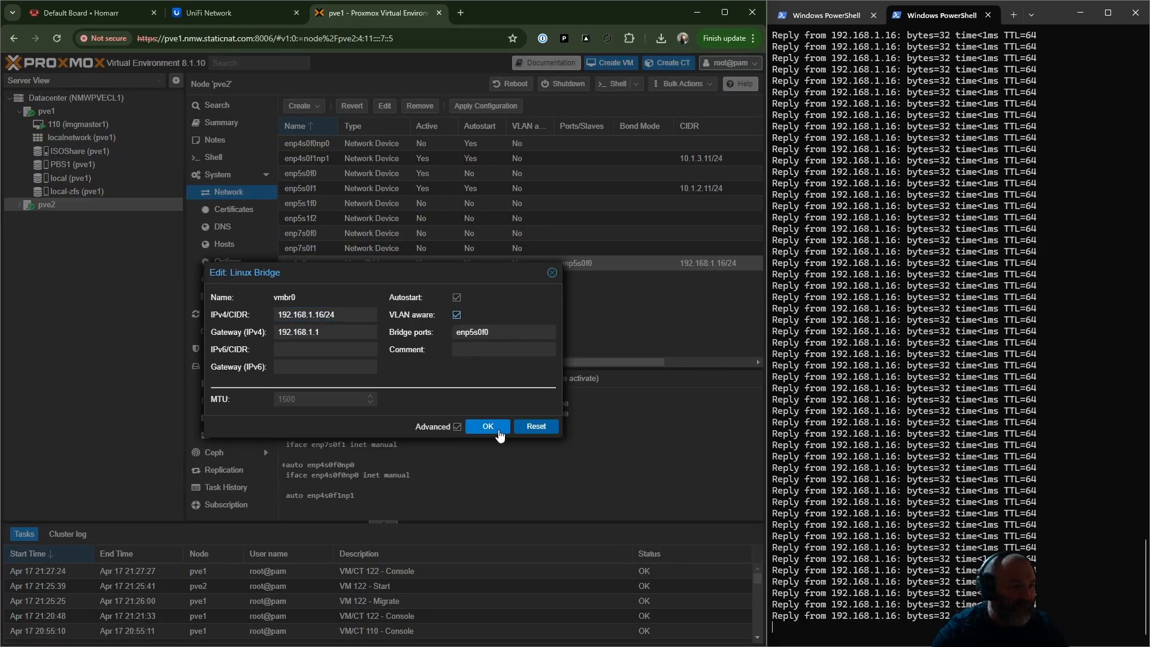
{"action": "left_click", "coordinate": [498, 430]}
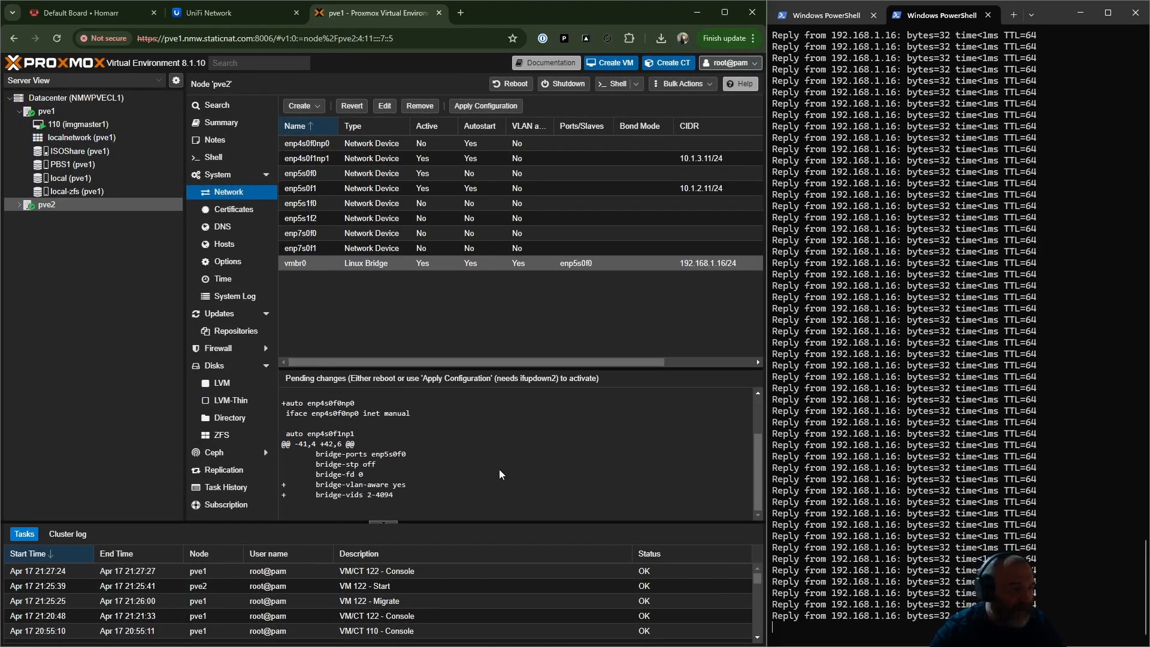
{"action": "left_click_drag", "start_coordinate": [338, 453], "coordinate": [407, 454]}
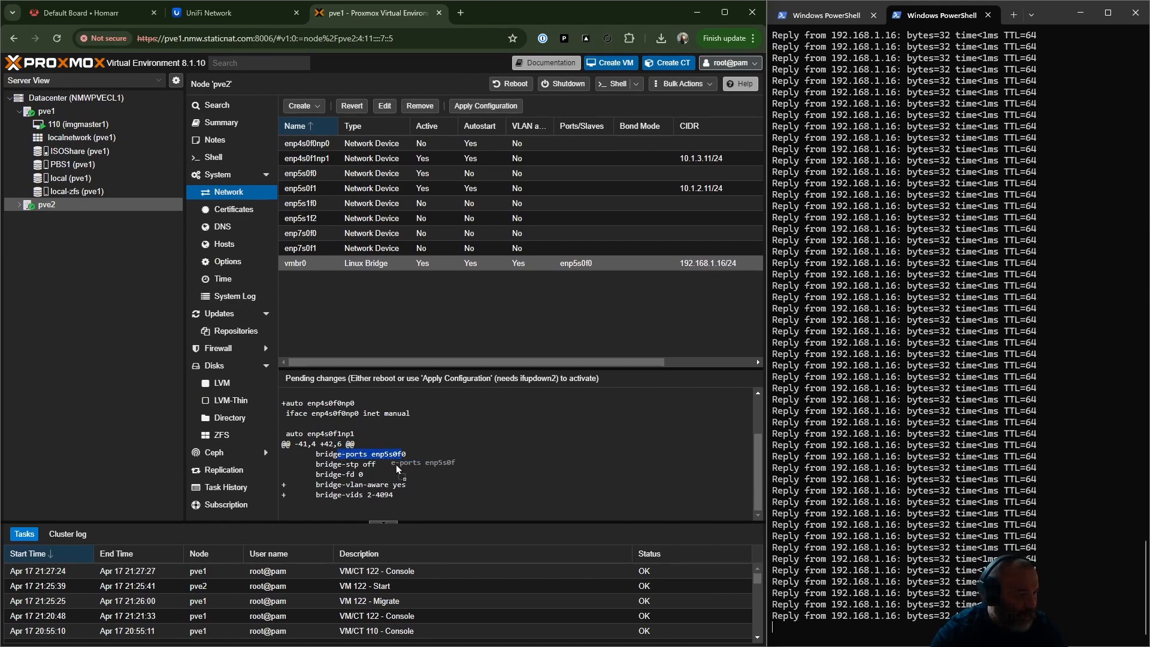
{"action": "left_click_drag", "start_coordinate": [329, 495], "coordinate": [393, 495]}
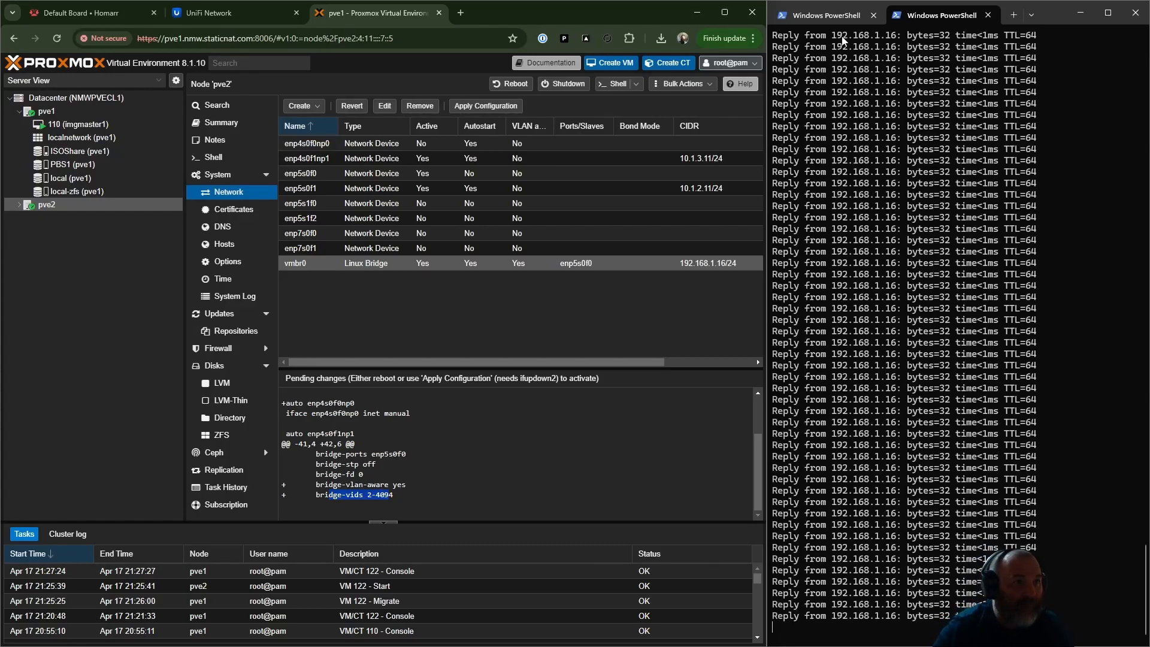
- Expand pve2 in the server tree, check both pings, and close the PowerShell session pinging 192.168.1.16
{"action": "left_click", "coordinate": [825, 21]}
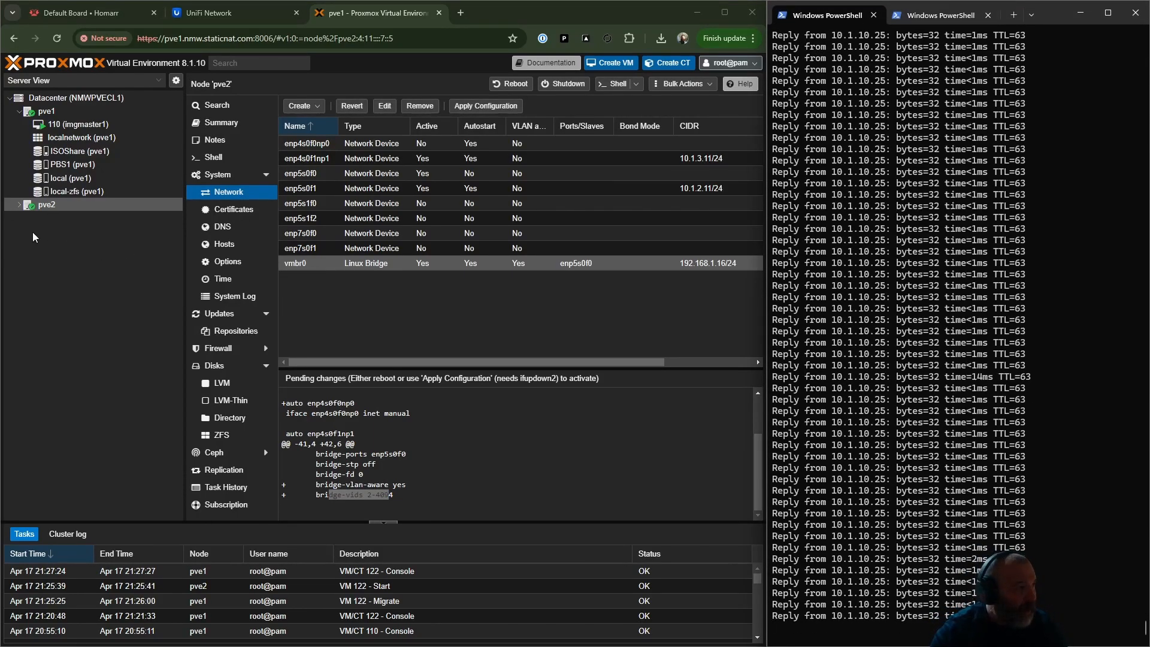
{"action": "left_click", "coordinate": [18, 204]}
{"action": "left_click", "coordinate": [954, 27]}
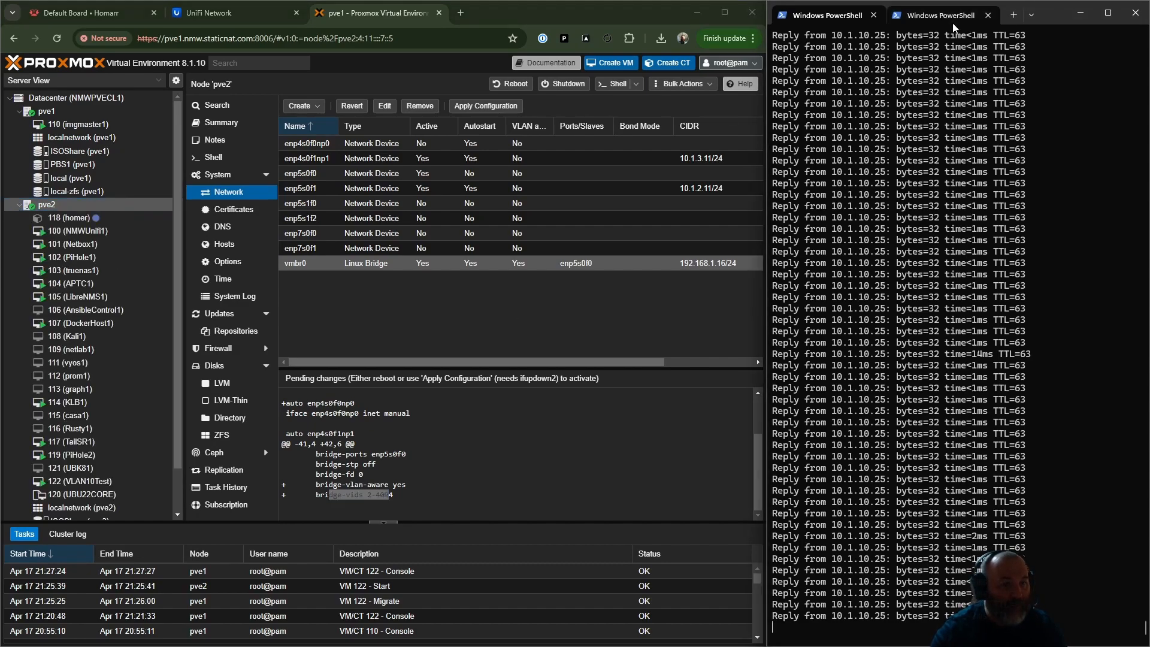
{"action": "left_click", "coordinate": [954, 24]}
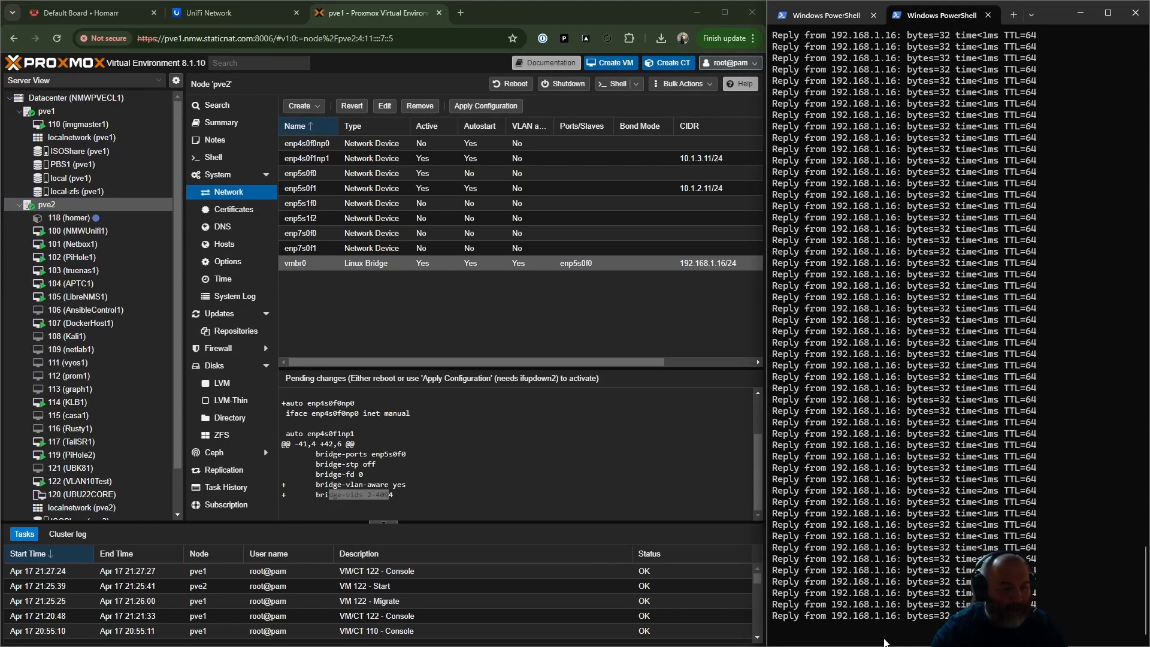
{"action": "left_click", "coordinate": [989, 15]}
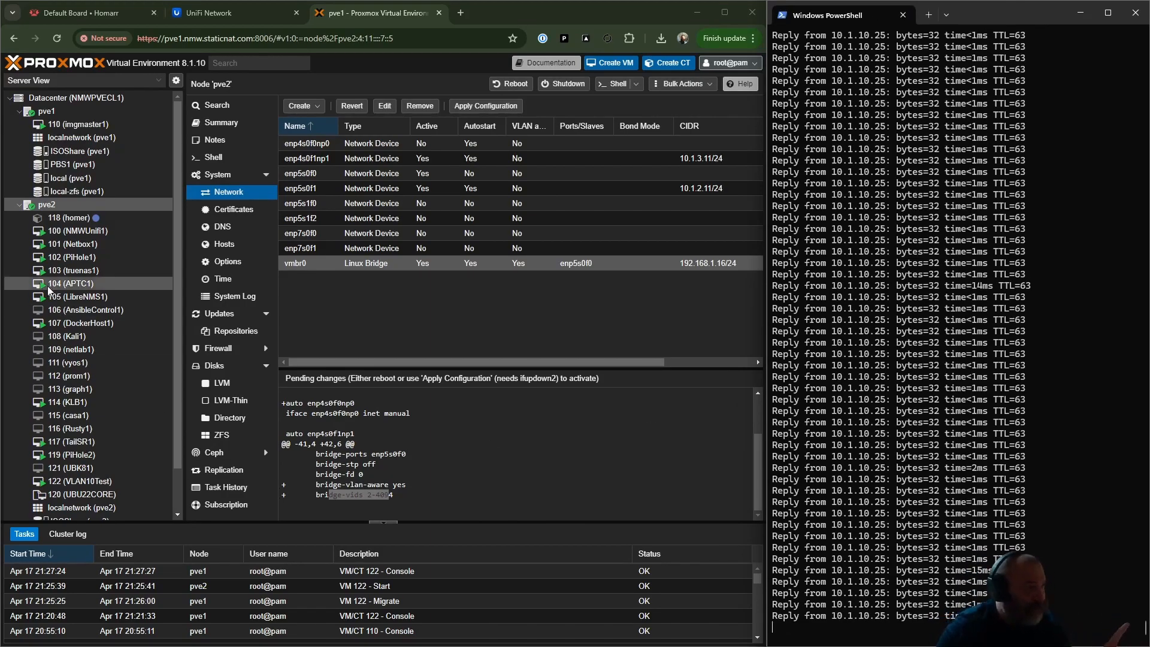
- Migrate VM 122 (VLAN10Test) from pve2 to pve1 and read the migration task output through to its end
{"action": "left_click", "coordinate": [113, 480]}
{"action": "right_click", "coordinate": [113, 480]}
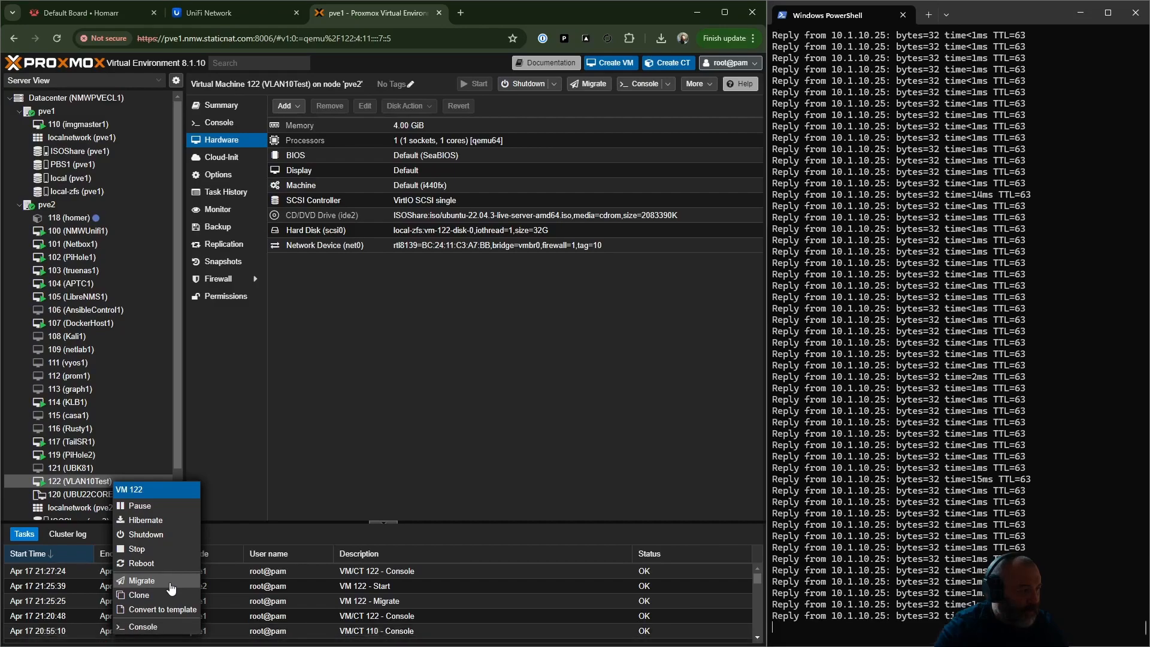
{"action": "left_click", "coordinate": [142, 581]}
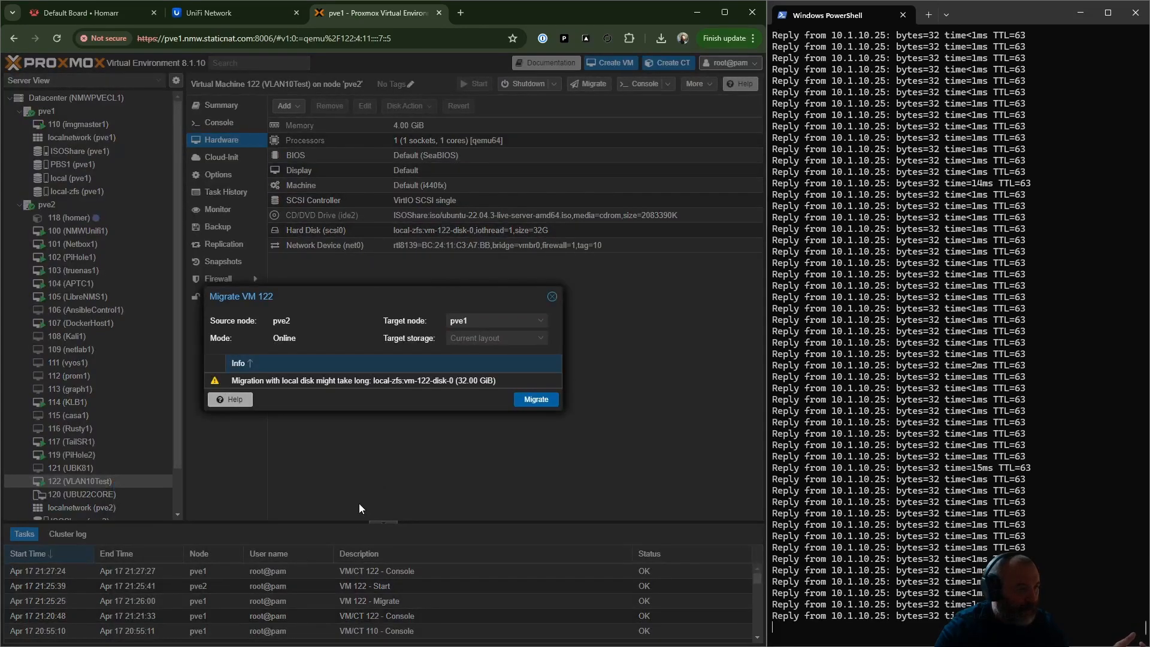
{"action": "left_click", "coordinate": [535, 400]}
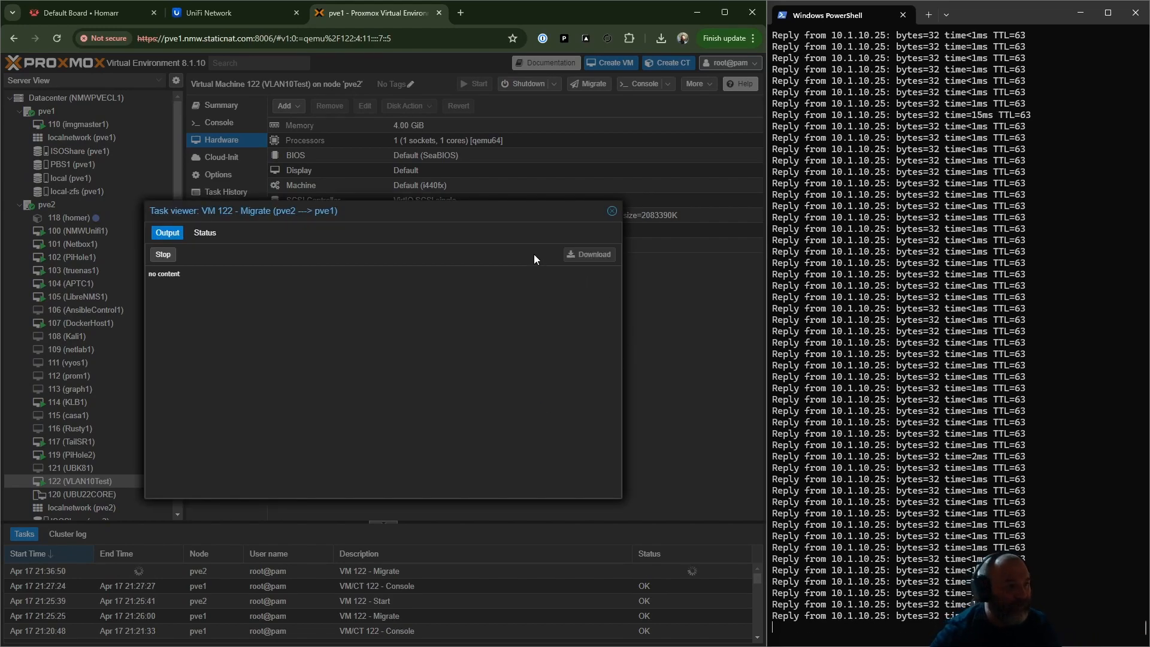
{"action": "left_click_drag", "start_coordinate": [488, 213], "coordinate": [613, 211]}
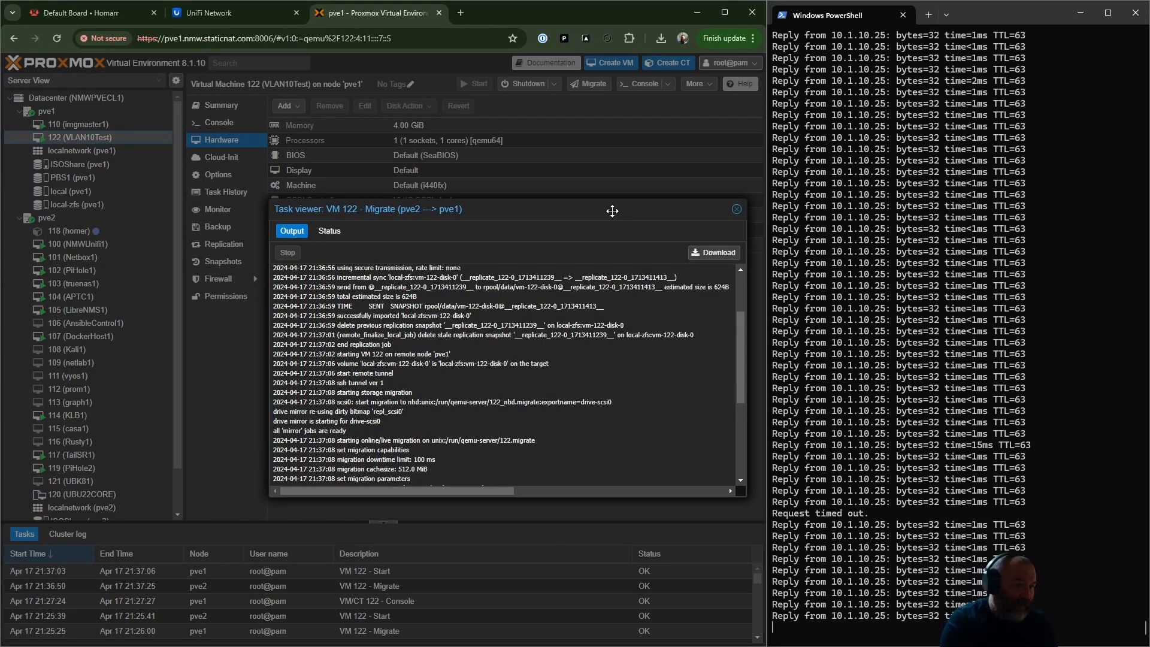
{"action": "scroll", "coordinate": [518, 408], "scroll_direction": "down", "scroll_amount": 4}
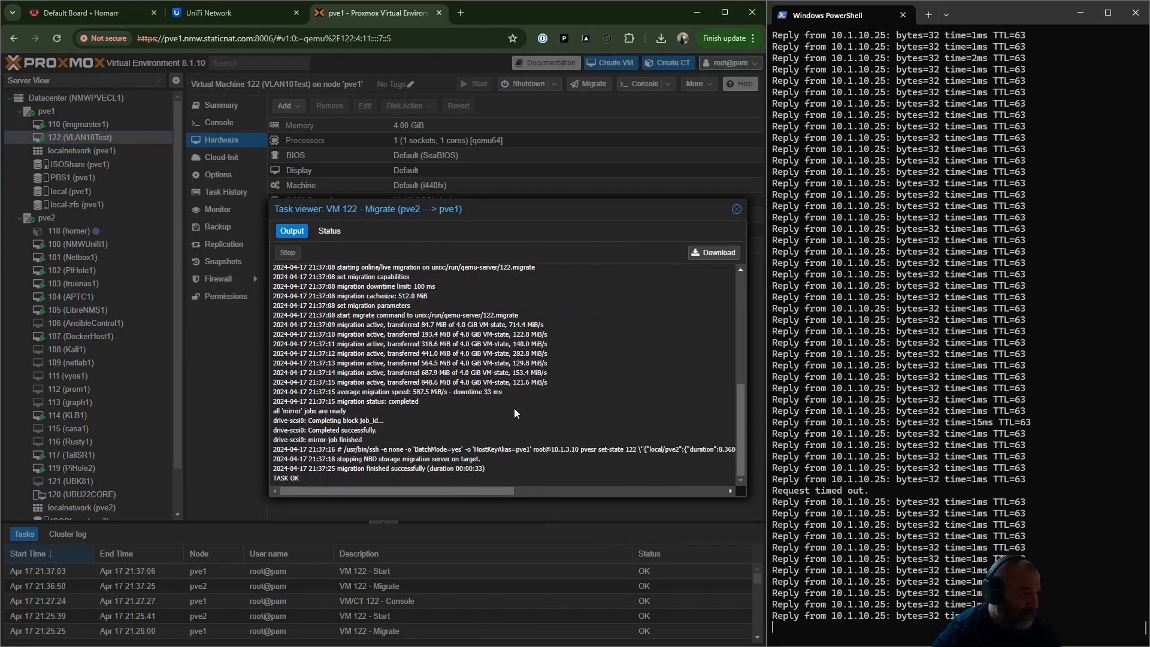
{"action": "left_click", "coordinate": [737, 209]}
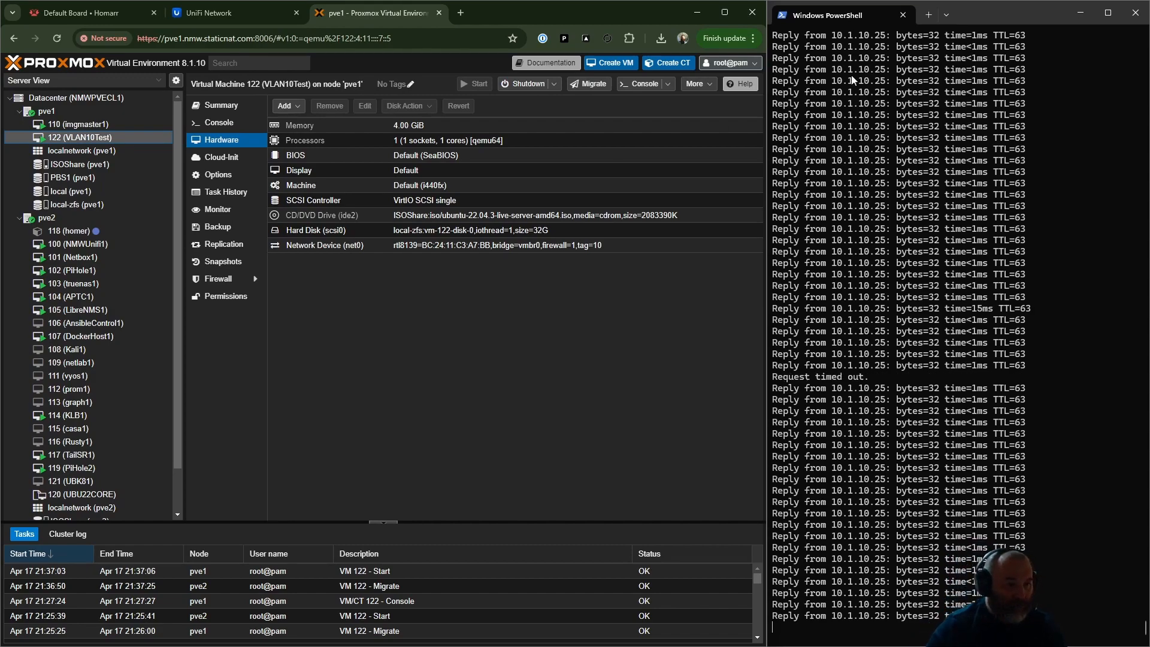
- End and close the PowerShell session pinging 10.1.10.25, and place the other PowerShell window beside the Proxmox browser
{"action": "left_click", "coordinate": [904, 590]}
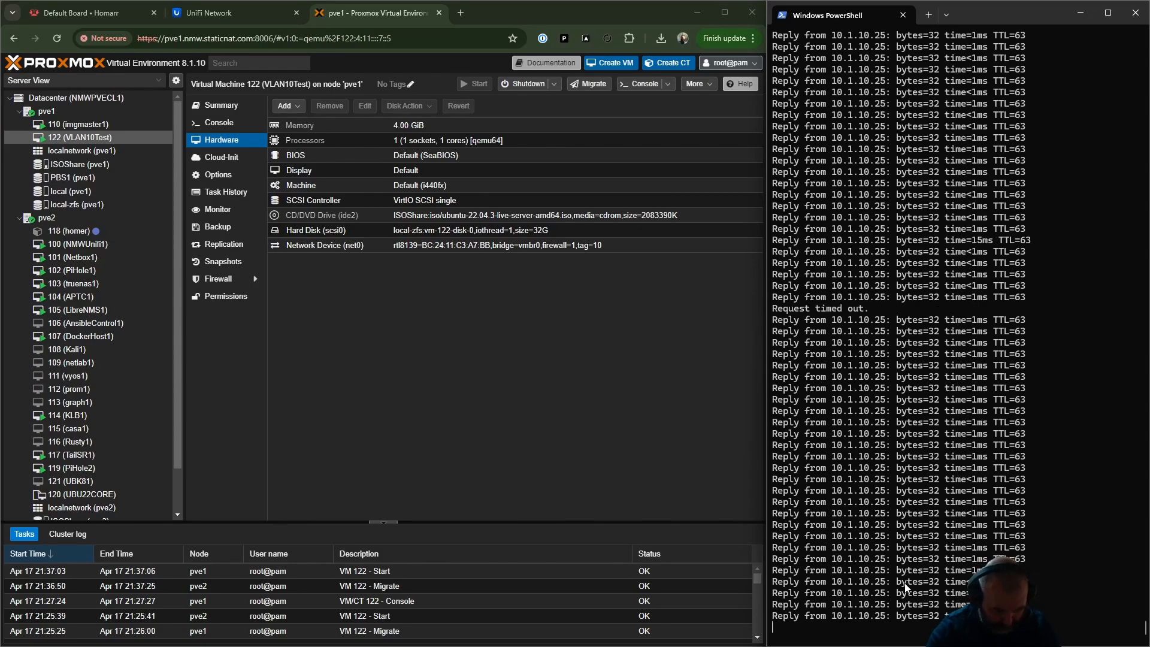
{"action": "key", "text": "ctrl+c"}
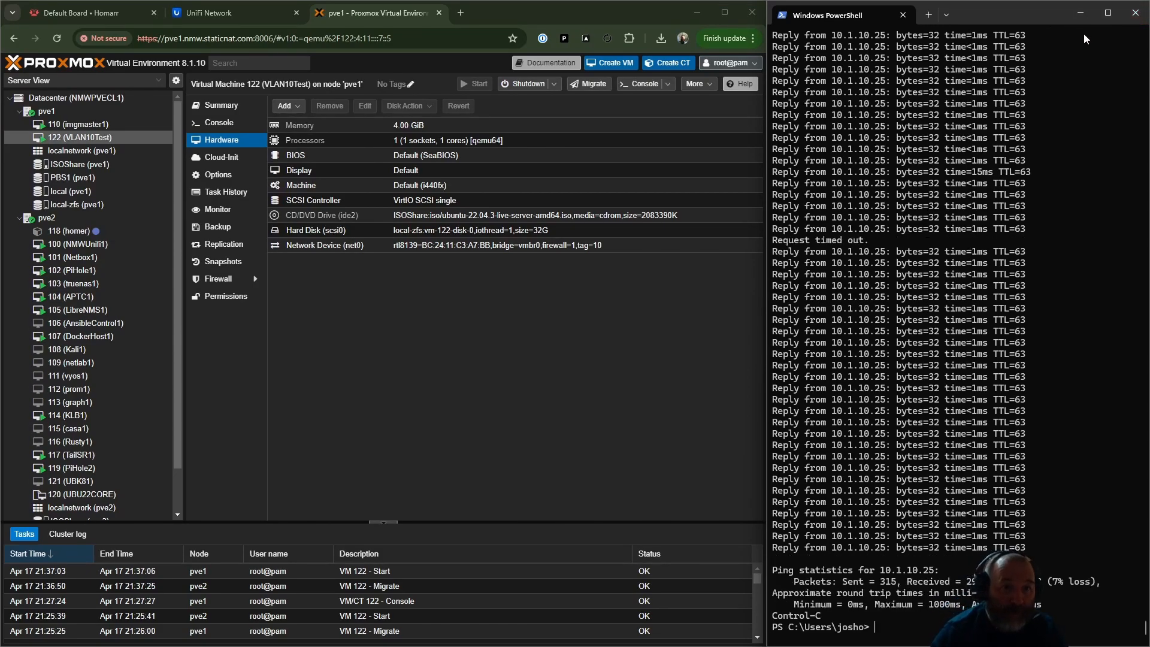
{"action": "left_click", "coordinate": [1135, 13]}
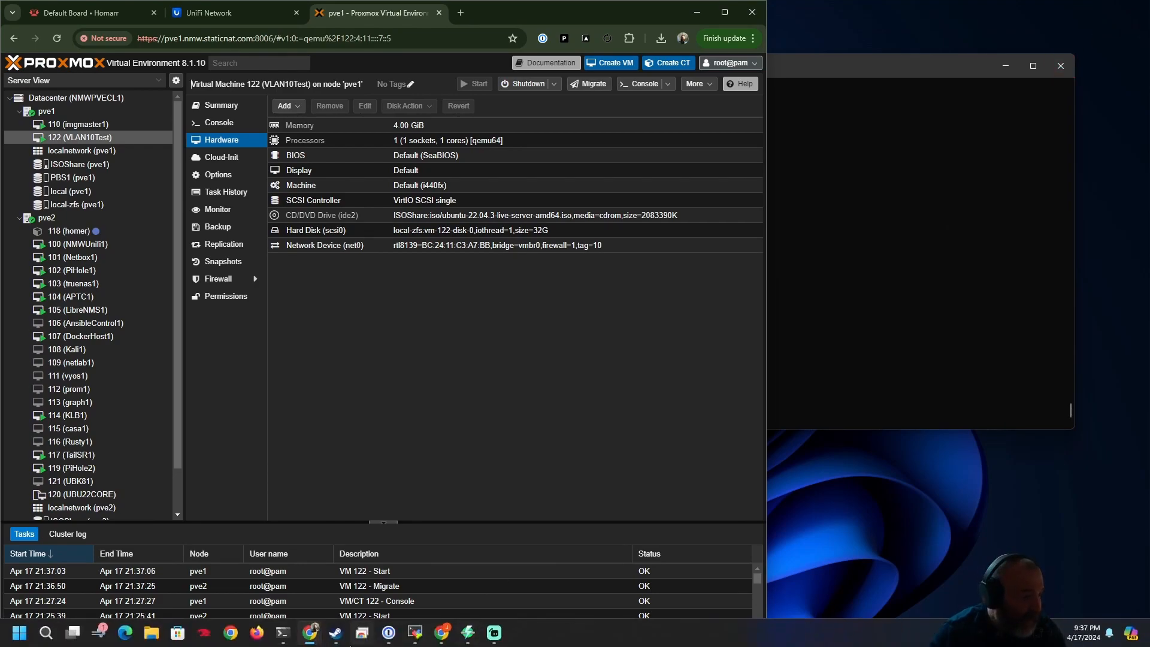
{"action": "left_click", "coordinate": [283, 633]}
{"action": "left_click_drag", "start_coordinate": [760, 66], "coordinate": [823, 57]}
{"action": "left_click_drag", "start_coordinate": [1012, 59], "coordinate": [563, 40]}
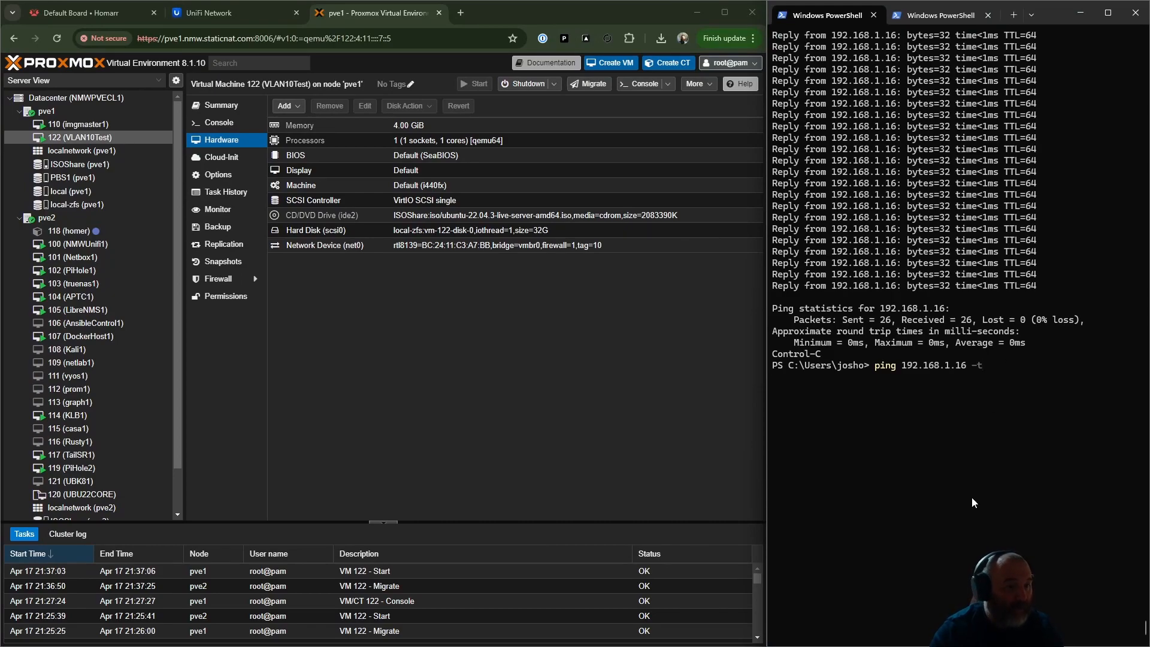
- Open the console of VM 110 (imgmaster1) and list its IP addresses with ip a
{"action": "double_click", "coordinate": [78, 124]}
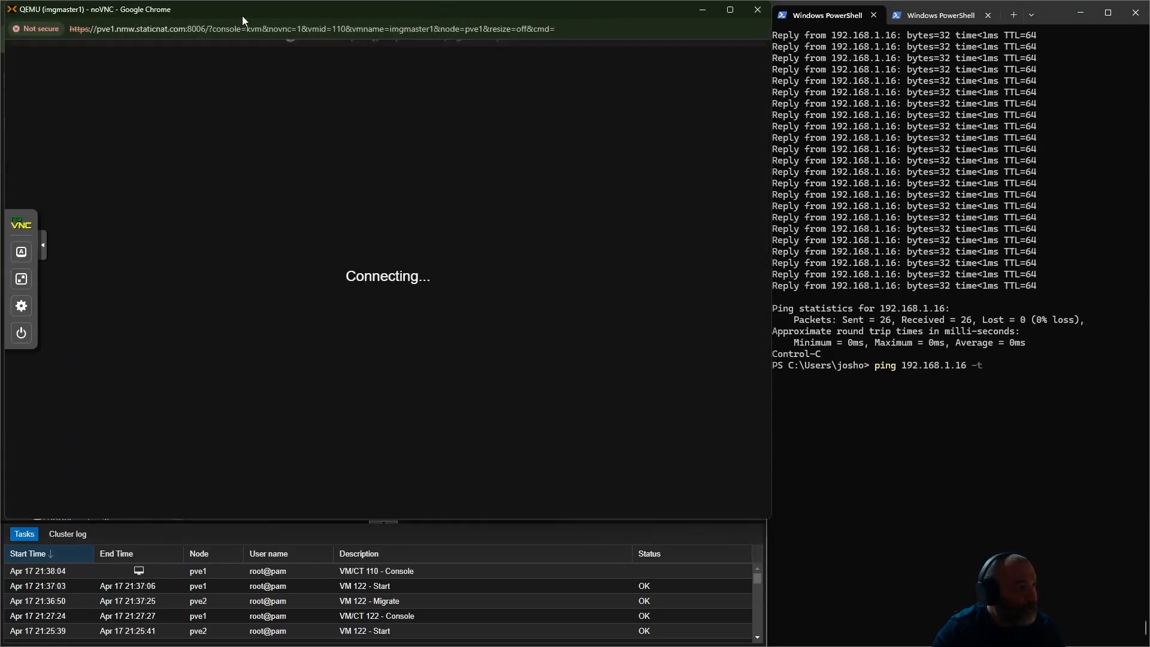
{"action": "left_click_drag", "start_coordinate": [242, 15], "coordinate": [390, 73]}
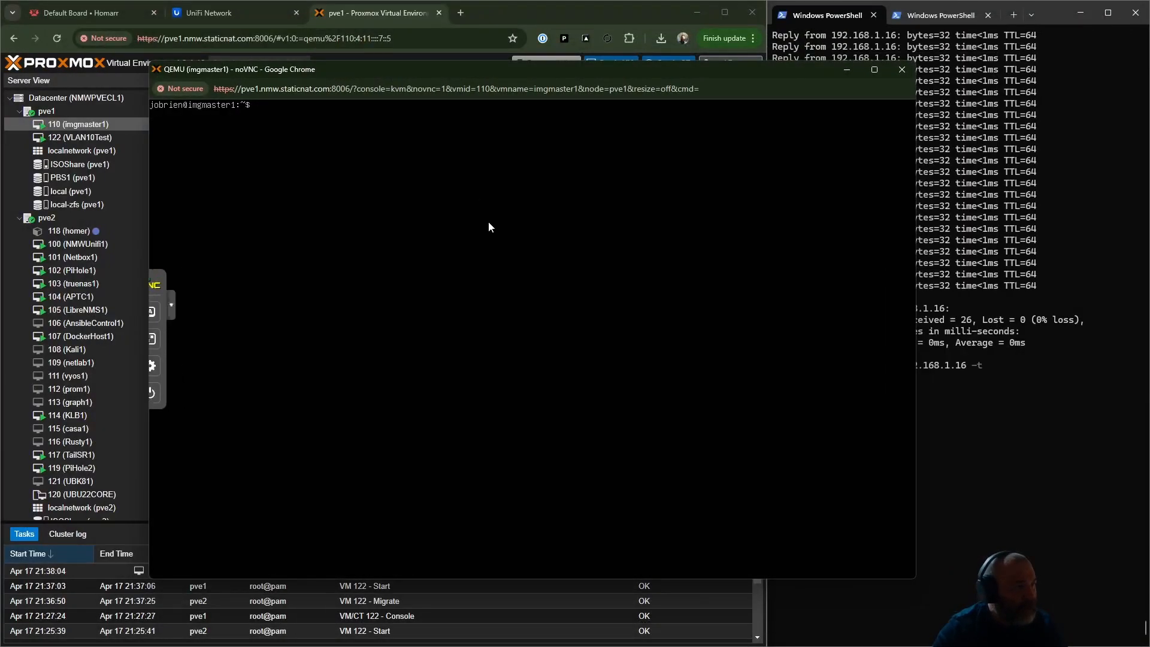
{"action": "key", "text": "Return"}
{"action": "key", "text": "Return"}
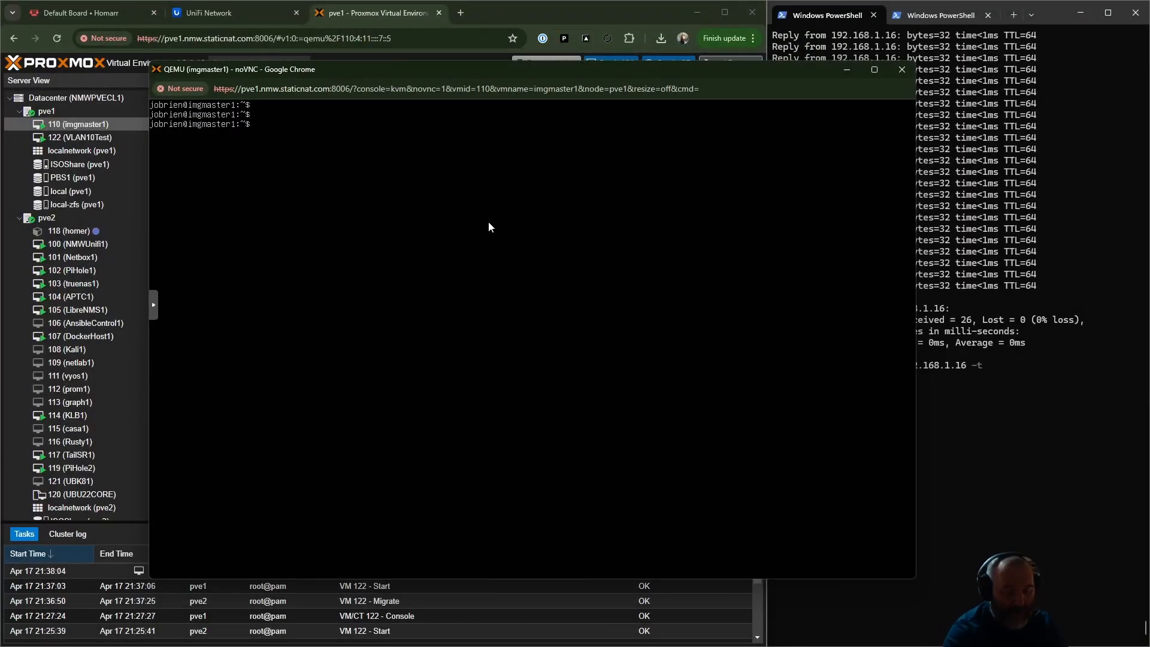
{"action": "type", "text": "ip"}
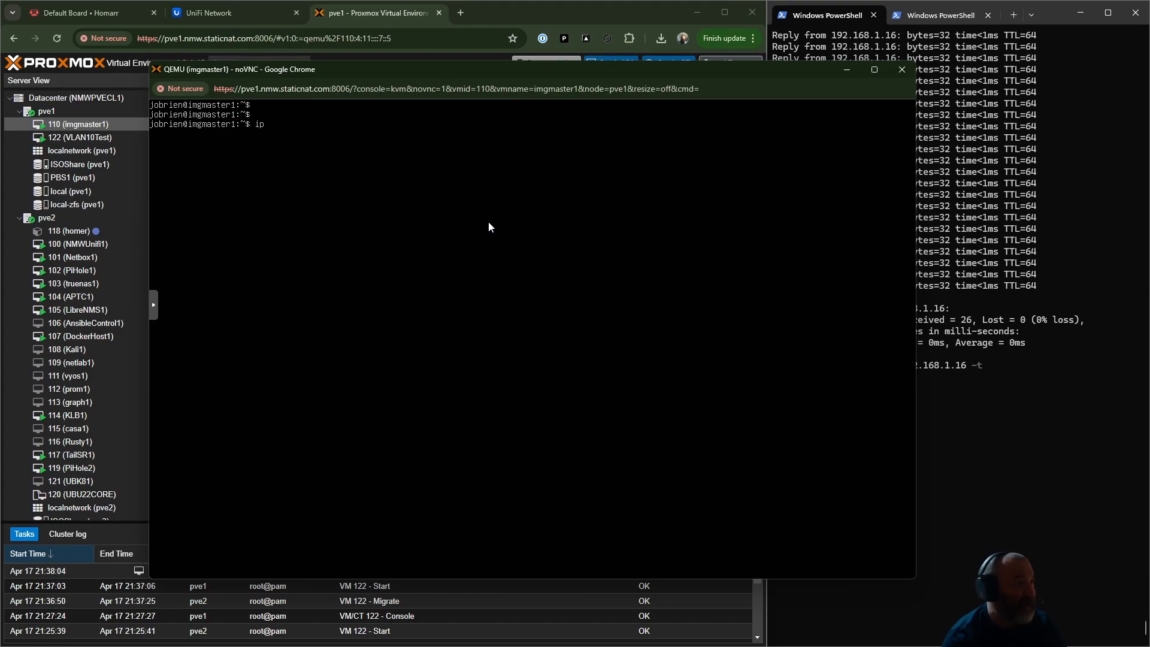
{"action": "type", "text": " a"}
{"action": "key", "text": "Return"}
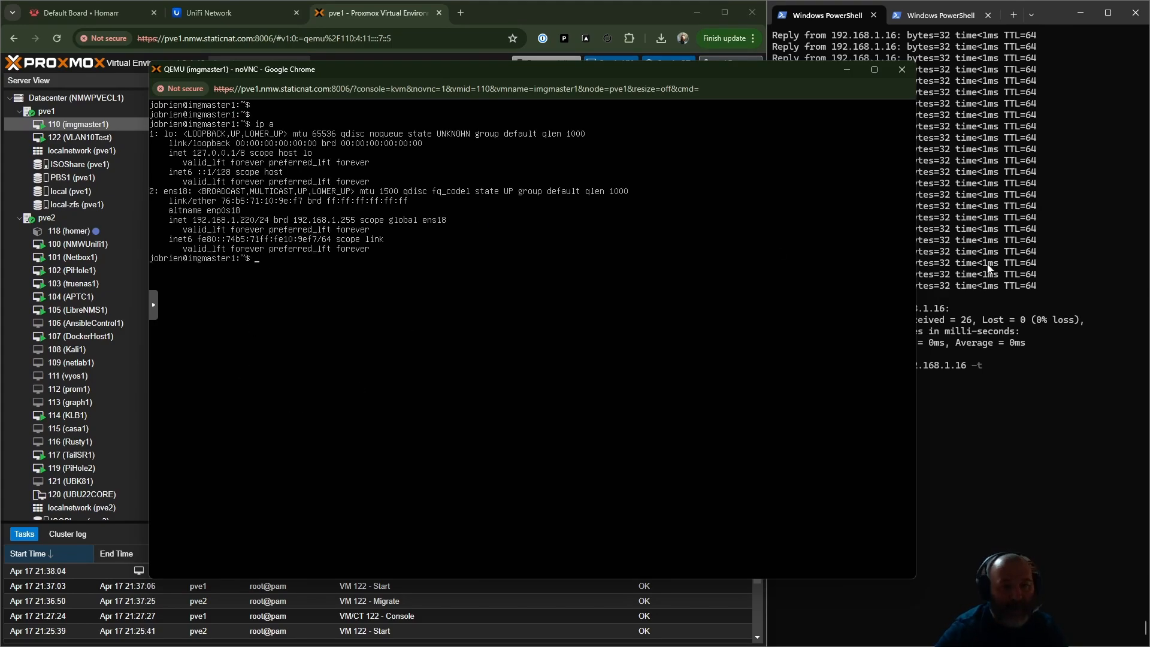
- Start a continuous ping to imgmaster1's address 192.168.1.220 in the first PowerShell session
{"action": "left_click", "coordinate": [1068, 297]}
{"action": "key", "text": "BackSpace"}
{"action": "key", "text": "BackSpace"}
{"action": "key", "text": "BackSpace"}
{"action": "key", "text": "BackSpace"}
{"action": "key", "text": "BackSpace"}
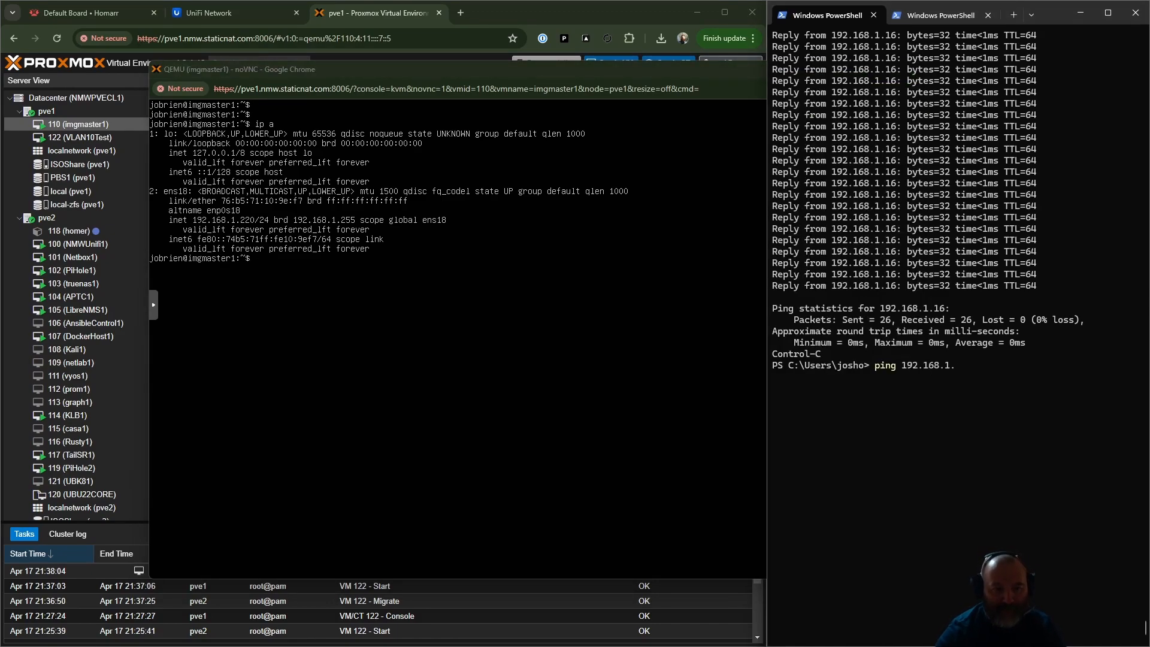
{"action": "type", "text": "220 -t"}
{"action": "key", "text": "Return"}
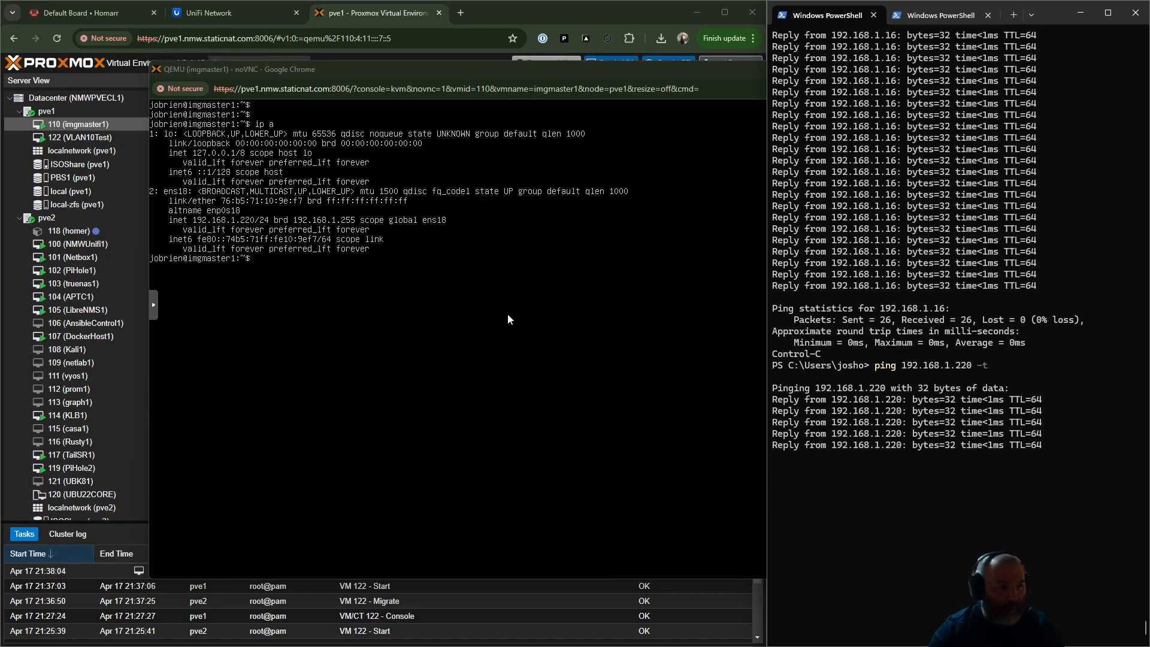
- Replace the 10.1.10.25 ping in the second PowerShell session with a continuous ping to 10.1.10.20, and return to the first session
{"action": "left_click", "coordinate": [973, 20]}
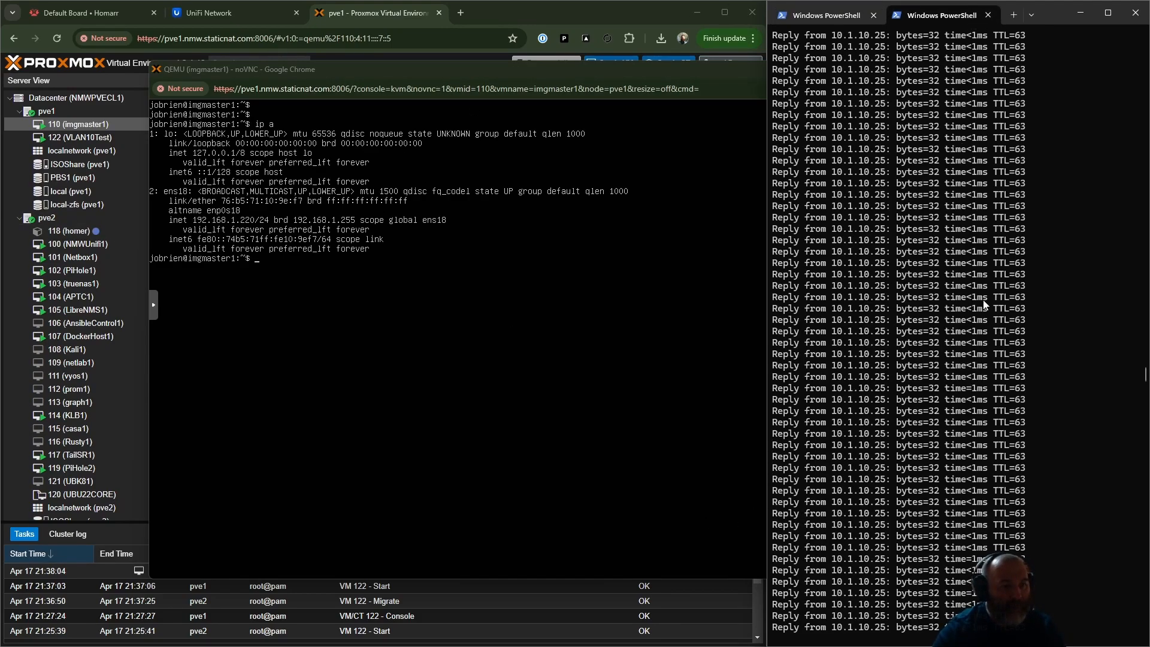
{"action": "left_click_drag", "start_coordinate": [994, 365], "coordinate": [997, 375]}
{"action": "left_click", "coordinate": [998, 375]}
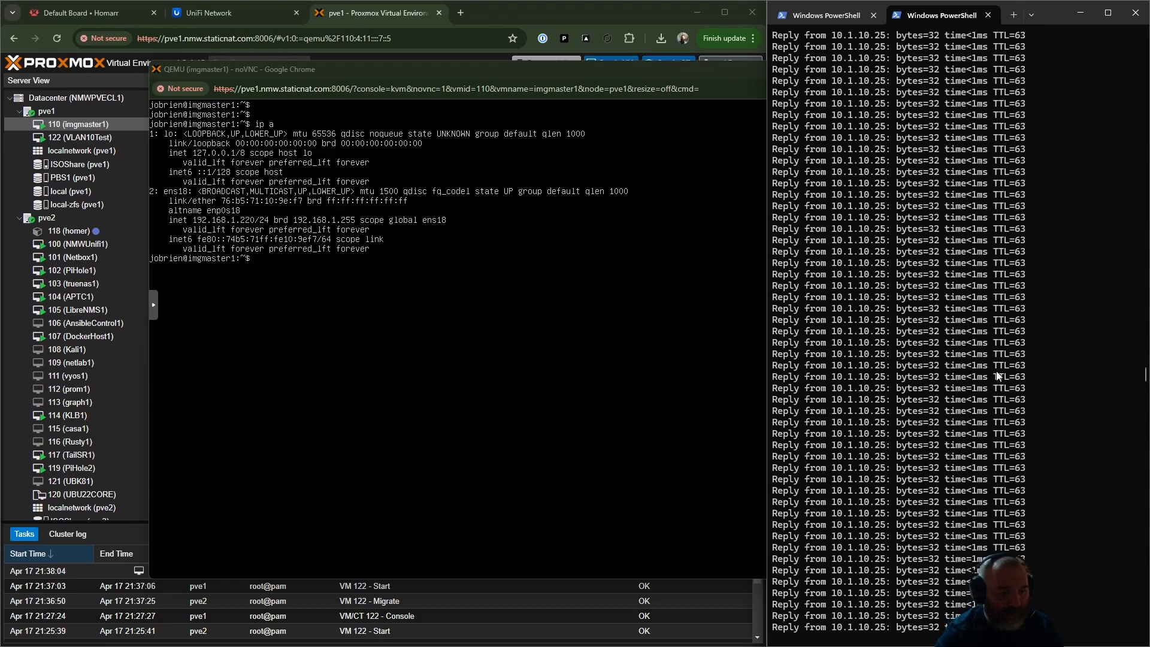
{"action": "key", "text": "ctrl+c"}
{"action": "key", "text": "Up"}
{"action": "key", "text": "BackSpace"}
{"action": "key", "text": "BackSpace"}
{"action": "key", "text": "BackSpace"}
{"action": "key", "text": "BackSpace"}
{"action": "type", "text": "0 -t"}
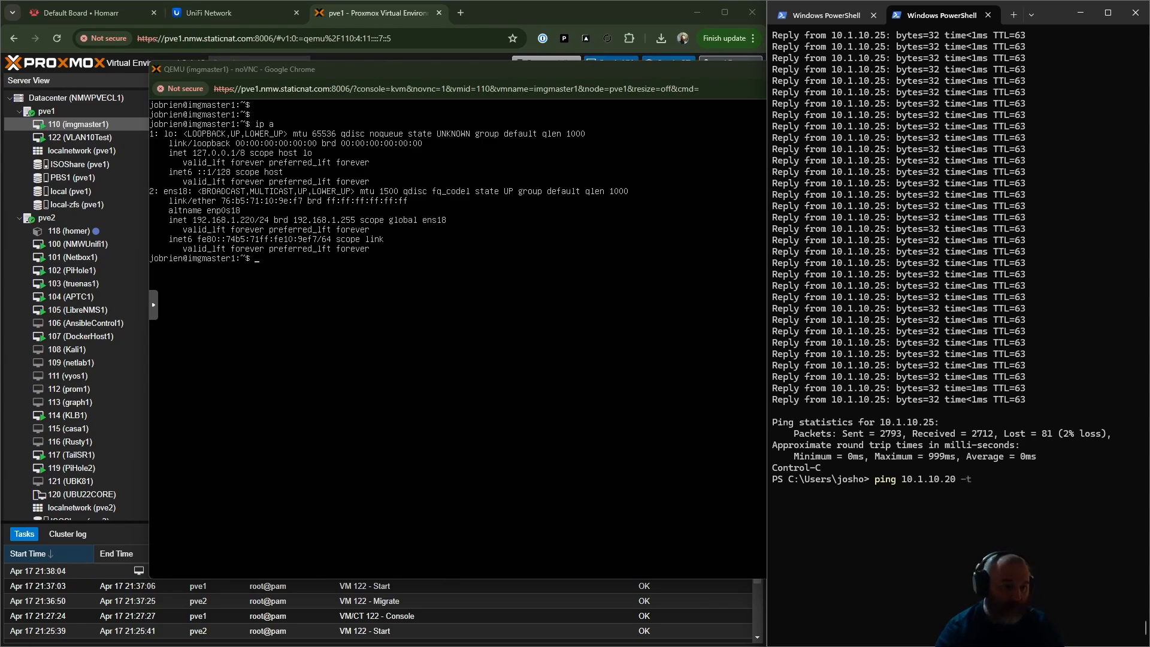
{"action": "key", "text": "Return"}
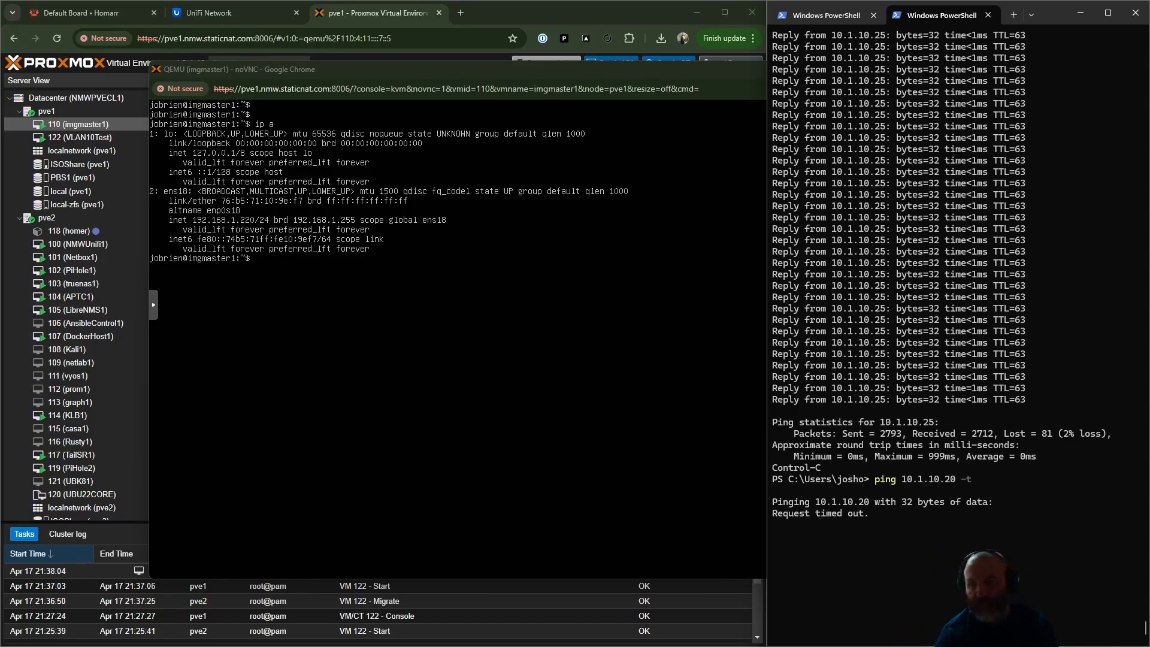
{"action": "left_click", "coordinate": [819, 14]}
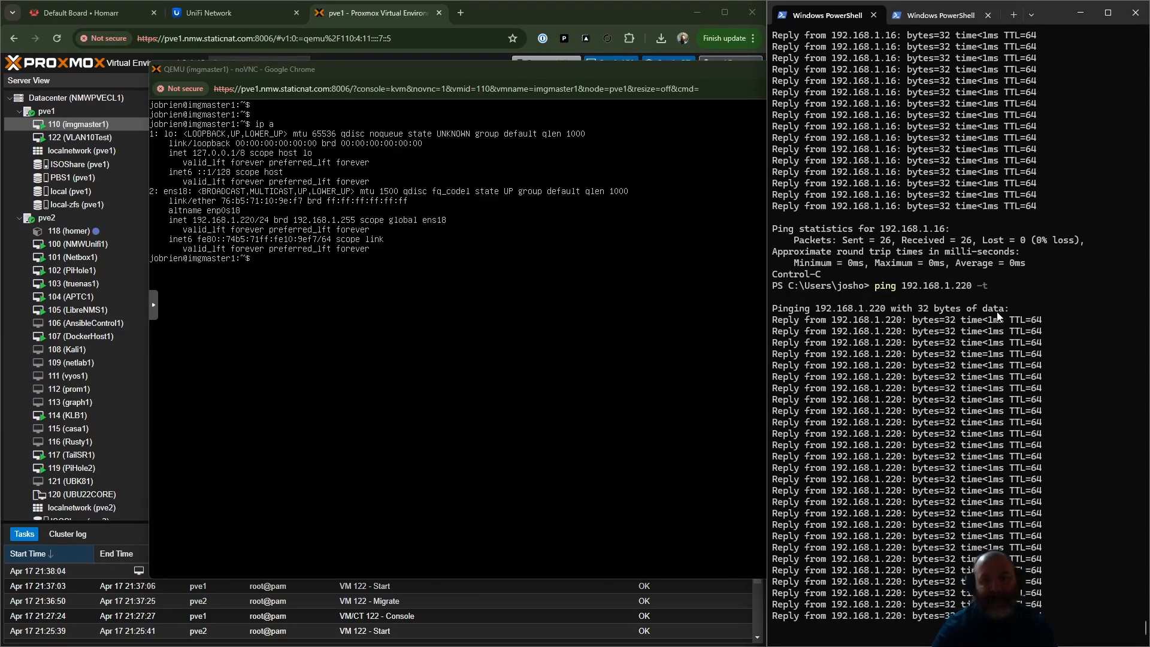
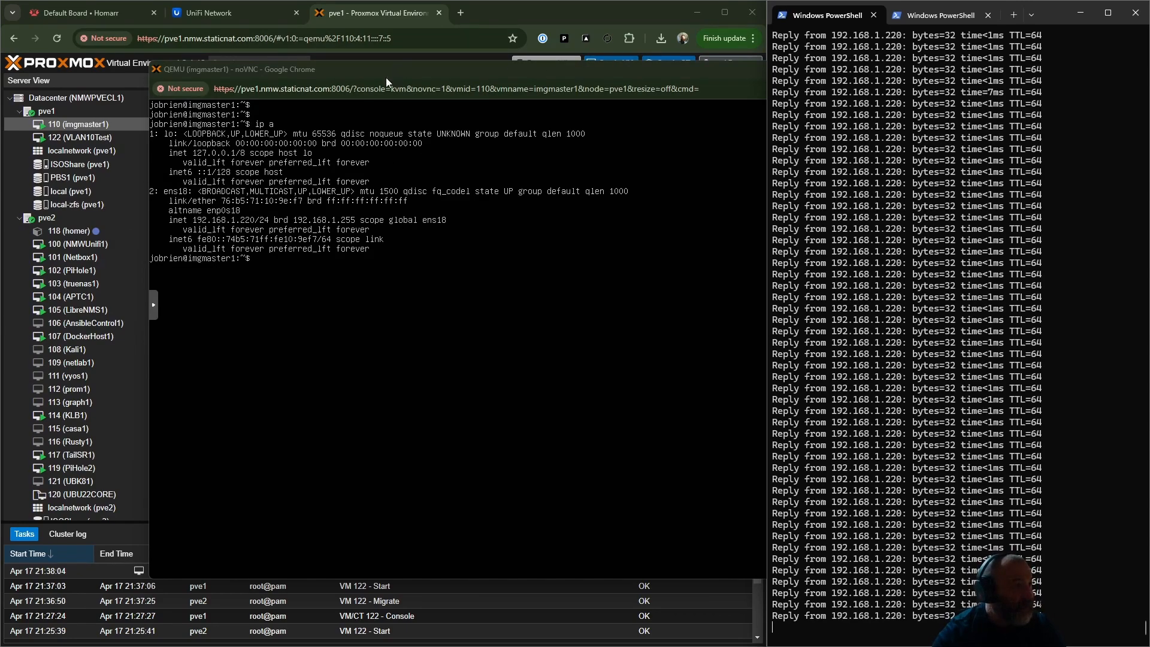
- Close the console window of VM 110 (imgmaster1)
{"action": "left_click", "coordinate": [411, 392]}
{"action": "key", "text": "Return"}
{"action": "key", "text": "Return"}
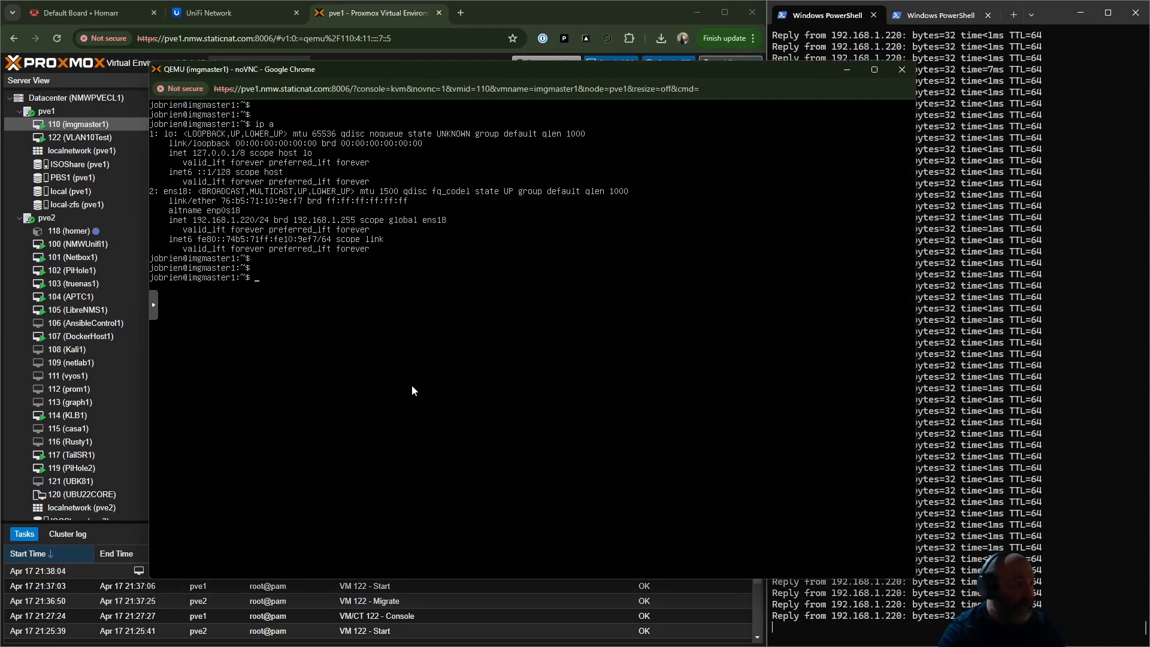
{"action": "left_click", "coordinate": [899, 71]}
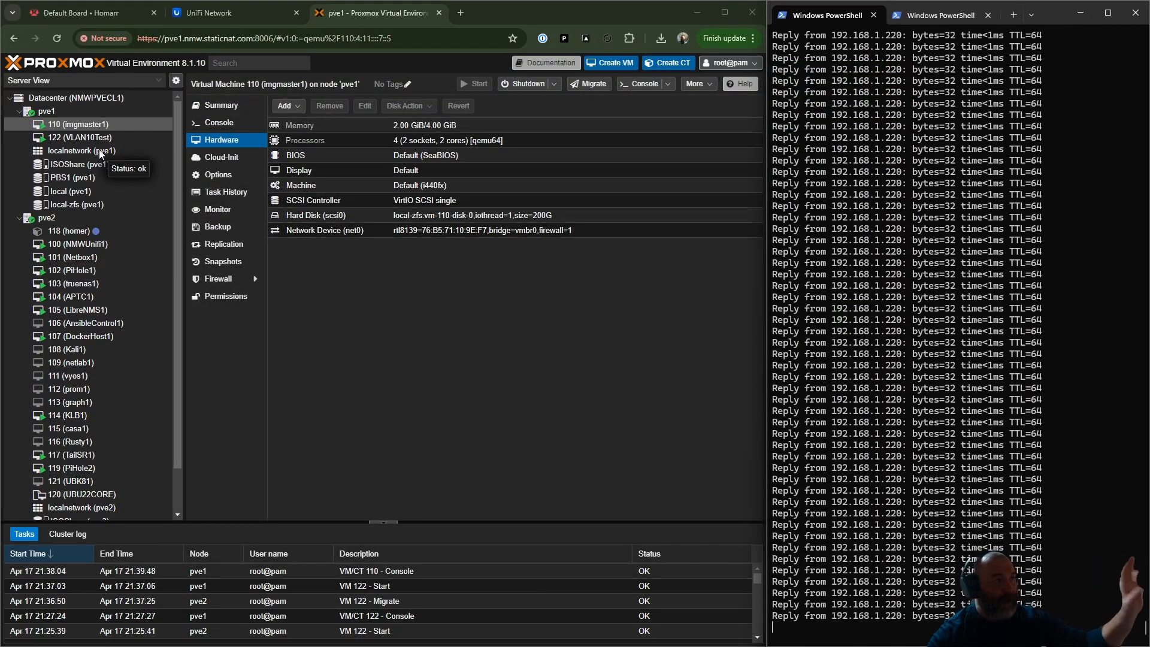
- Open the console of VM 110 (imgmaster1) and place its window clear of the server tree
{"action": "left_click", "coordinate": [85, 127]}
{"action": "double_click", "coordinate": [84, 127]}
{"action": "left_click_drag", "start_coordinate": [298, 8], "coordinate": [591, 110]}
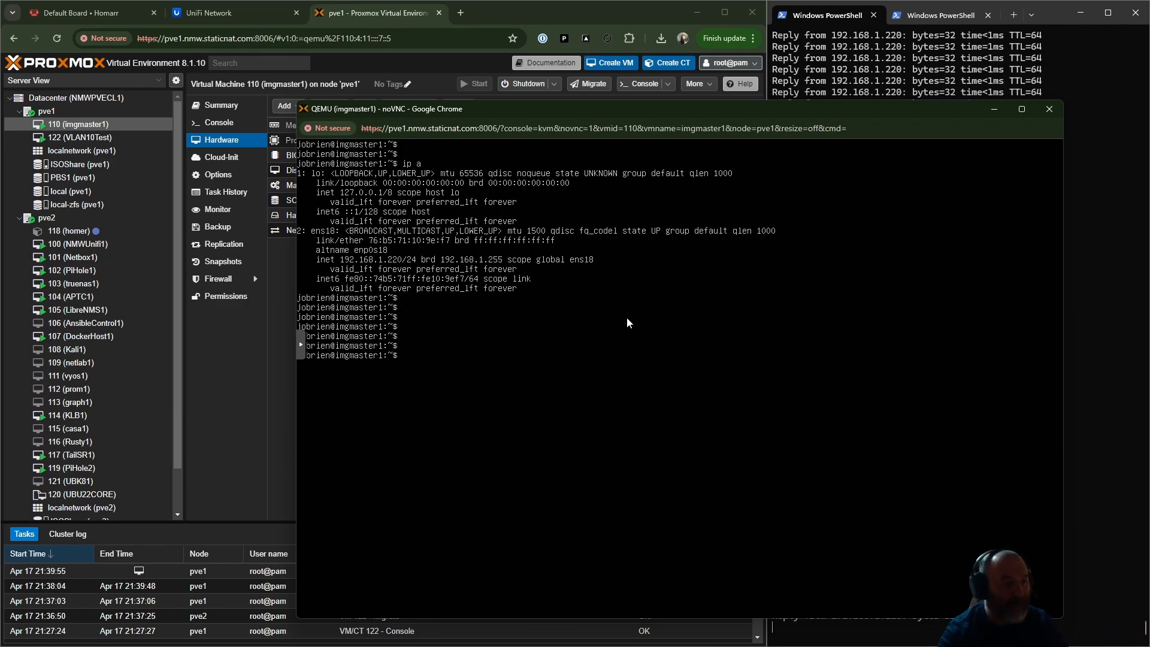
- Open /etc/netplan/00-installer-config.yaml in nano with sudo on imgmaster1, entering the account password
{"action": "type", "text": "ip a"}
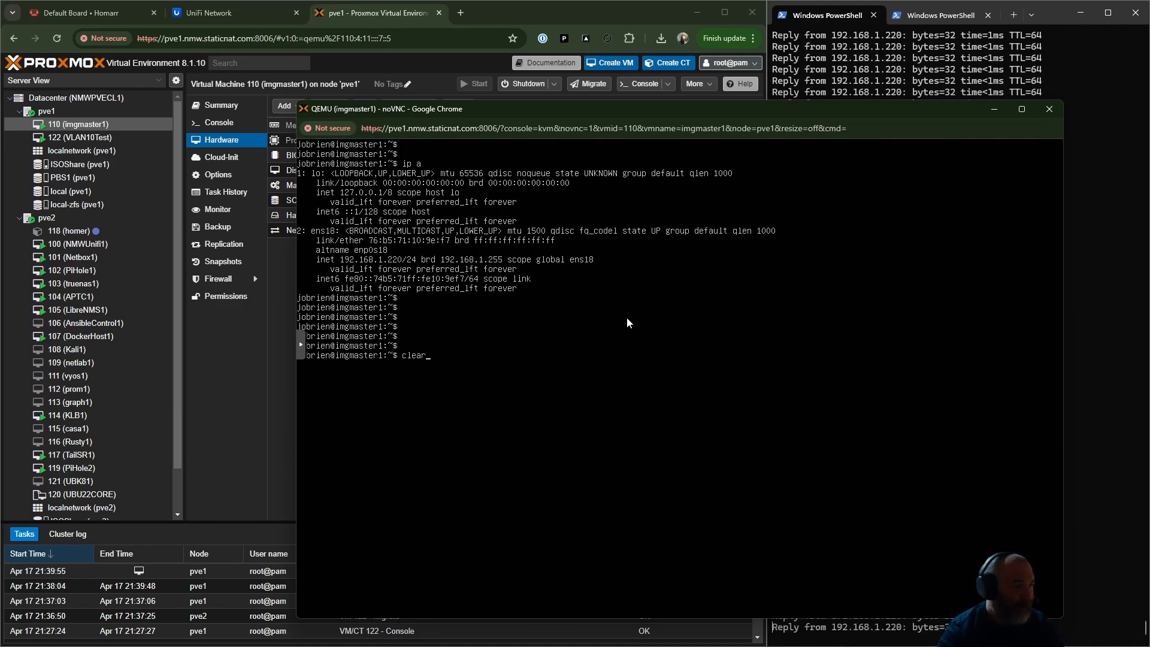
{"action": "key", "text": "Up"}
{"action": "key", "text": "Up"}
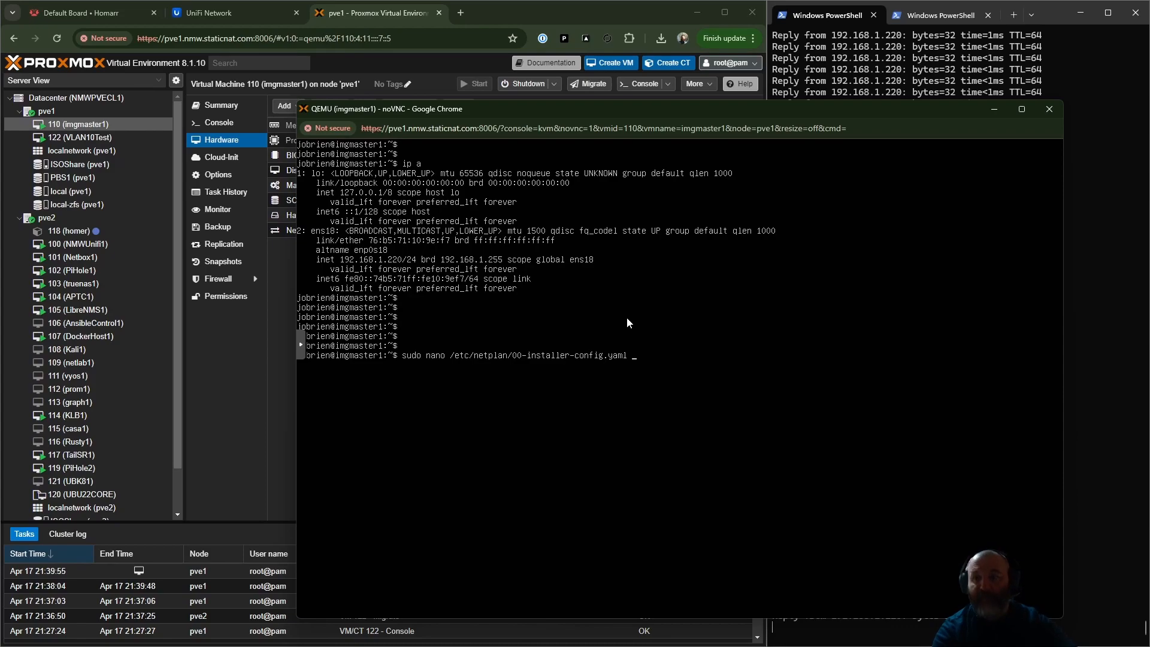
{"action": "key", "text": "Return"}
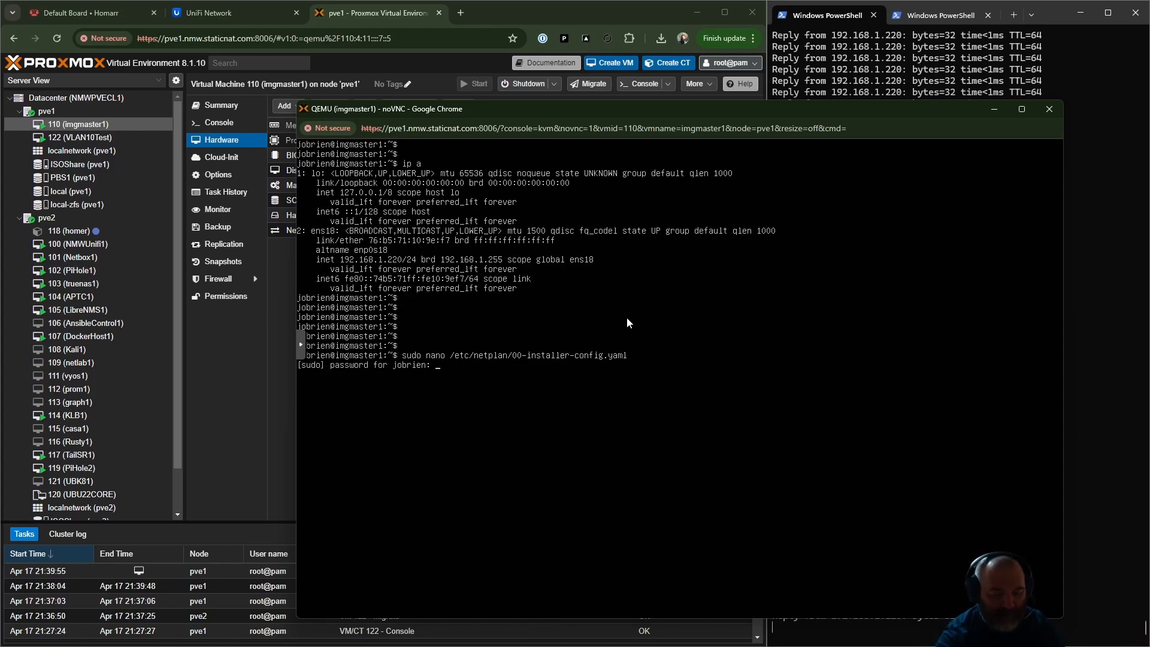
{"action": "key", "text": "Return"}
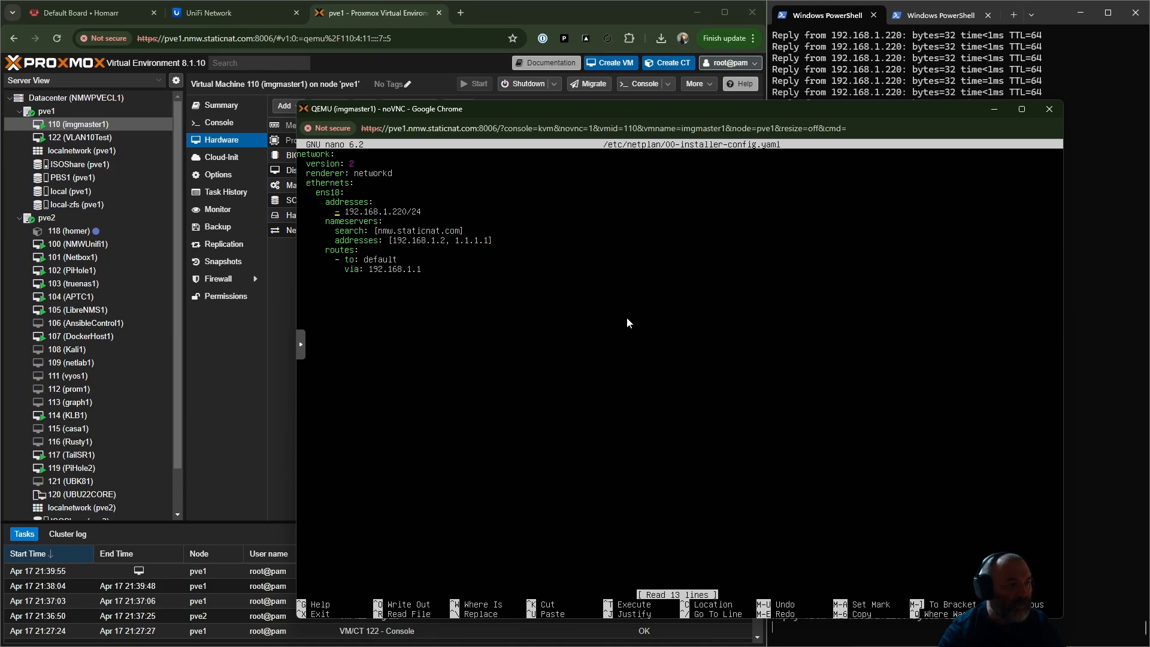
- Change the ens18 address in the netplan file to 10.1.10.20/24
{"action": "key", "text": "Right"}
{"action": "key", "text": "Right"}
{"action": "key", "text": "Right"}
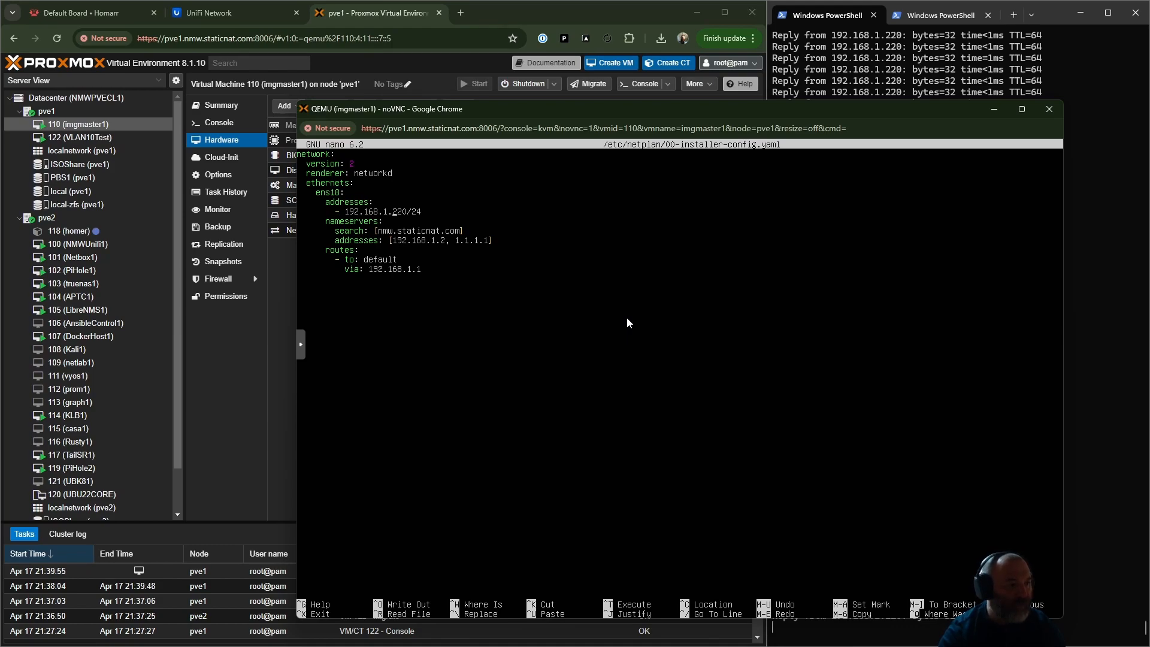
{"action": "key", "text": "BackSpace"}
{"action": "key", "text": "BackSpace"}
{"action": "key", "text": "BackSpace"}
{"action": "key", "text": "BackSpace"}
{"action": "key", "text": "BackSpace"}
{"action": "key", "text": "BackSpace"}
{"action": "key", "text": "BackSpace"}
{"action": "key", "text": "BackSpace"}
{"action": "key", "text": "BackSpace"}
{"action": "key", "text": "BackSpace"}
{"action": "key", "text": "BackSpace"}
{"action": "key", "text": "BackSpace"}
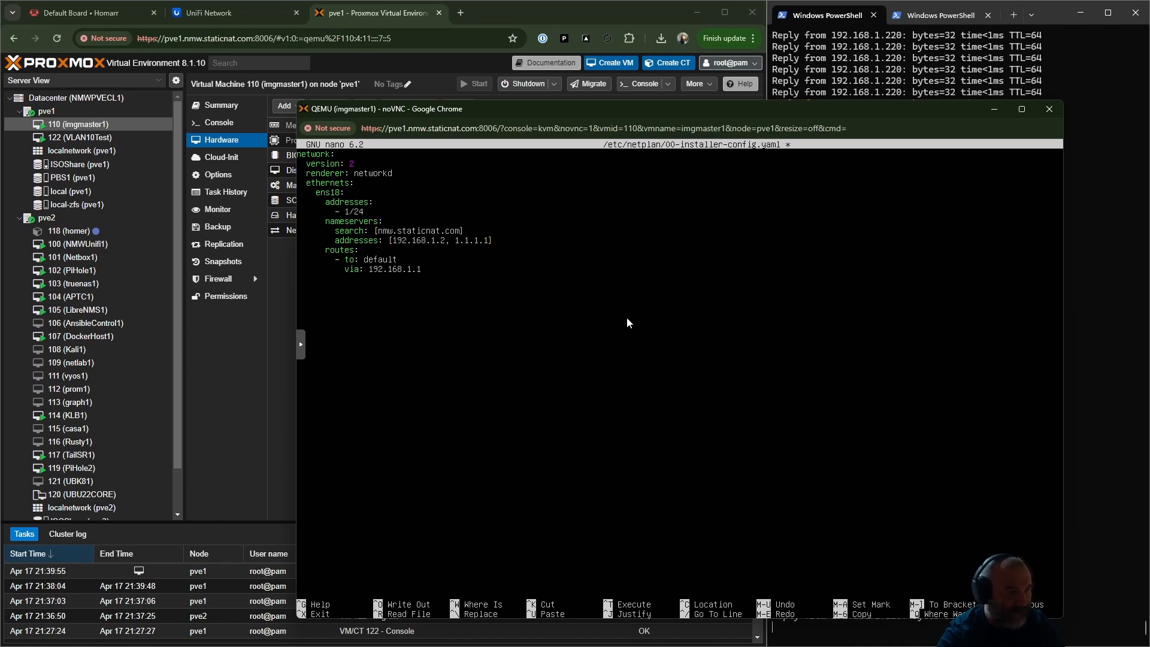
{"action": "key", "text": "BackSpace"}
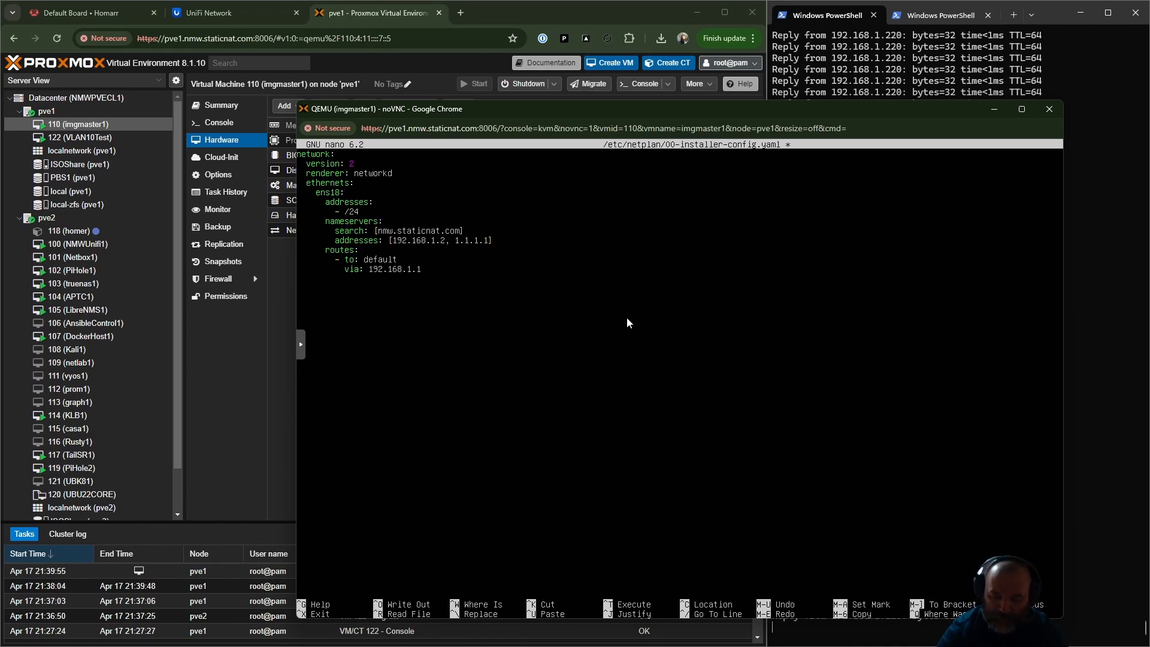
{"action": "key", "text": "ctrl+r"}
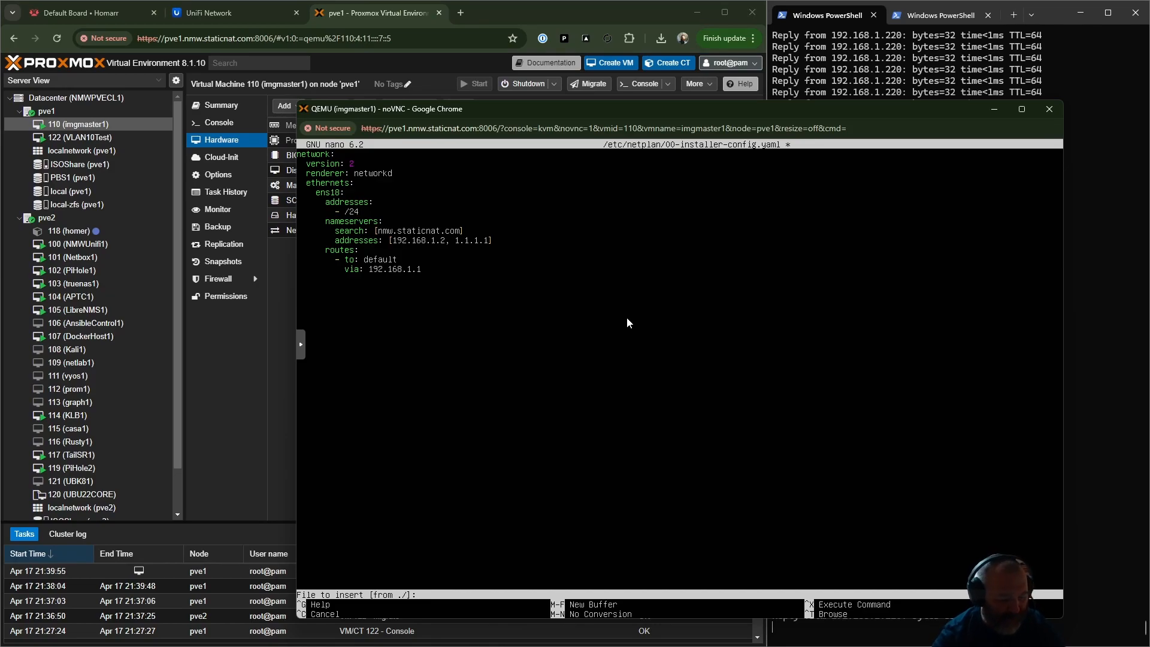
{"action": "key", "text": "ctrl+c"}
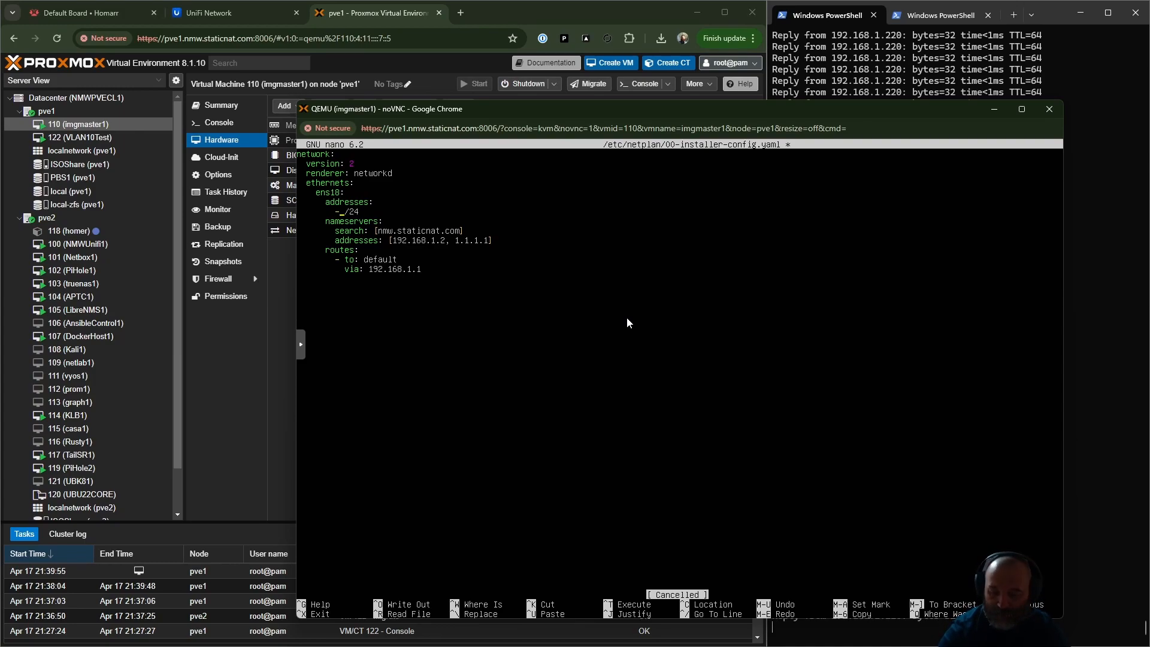
{"action": "type", "text": "10"}
{"action": "key", "text": "BackSpace"}
{"action": "key", "text": "BackSpace"}
{"action": "type", "text": "10."}
{"action": "type", "text": "1"}
{"action": "type", "text": ".10.20"}
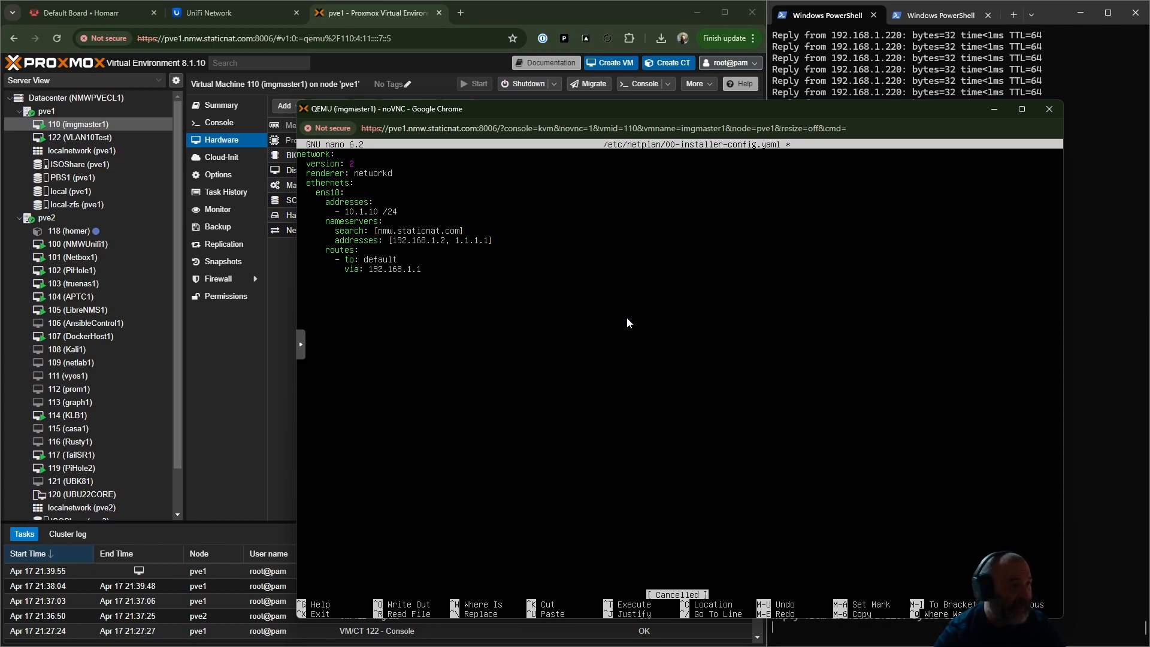
{"action": "key", "text": "Delete"}
{"action": "key", "text": "ctrl+r"}
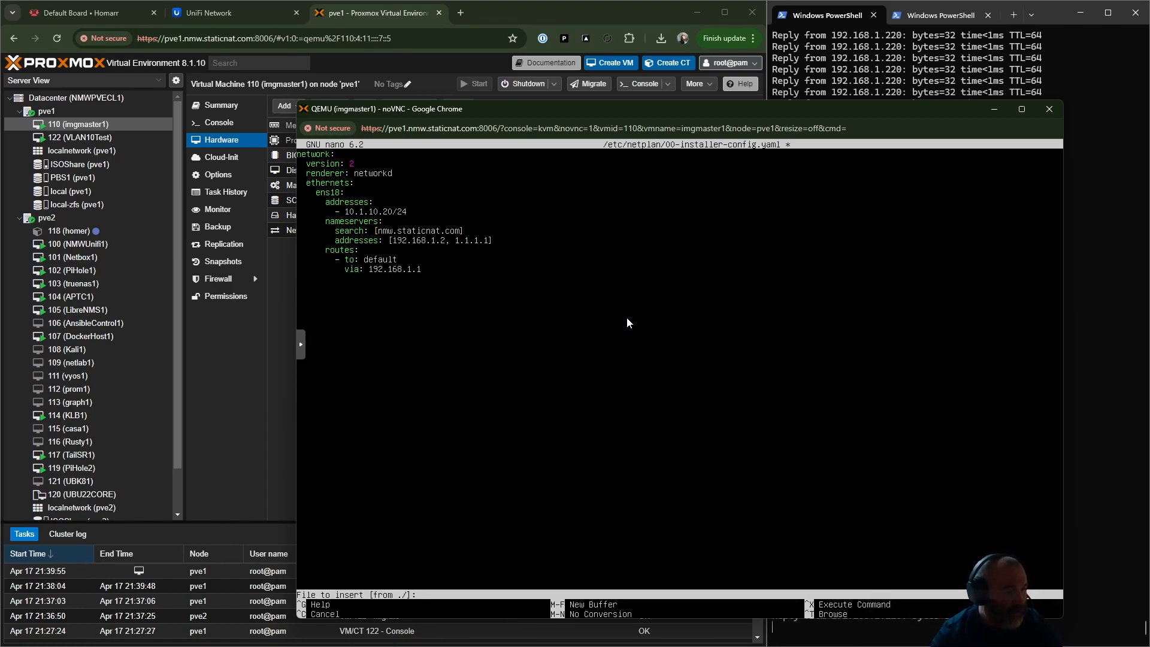
{"action": "key", "text": "ctrl+c"}
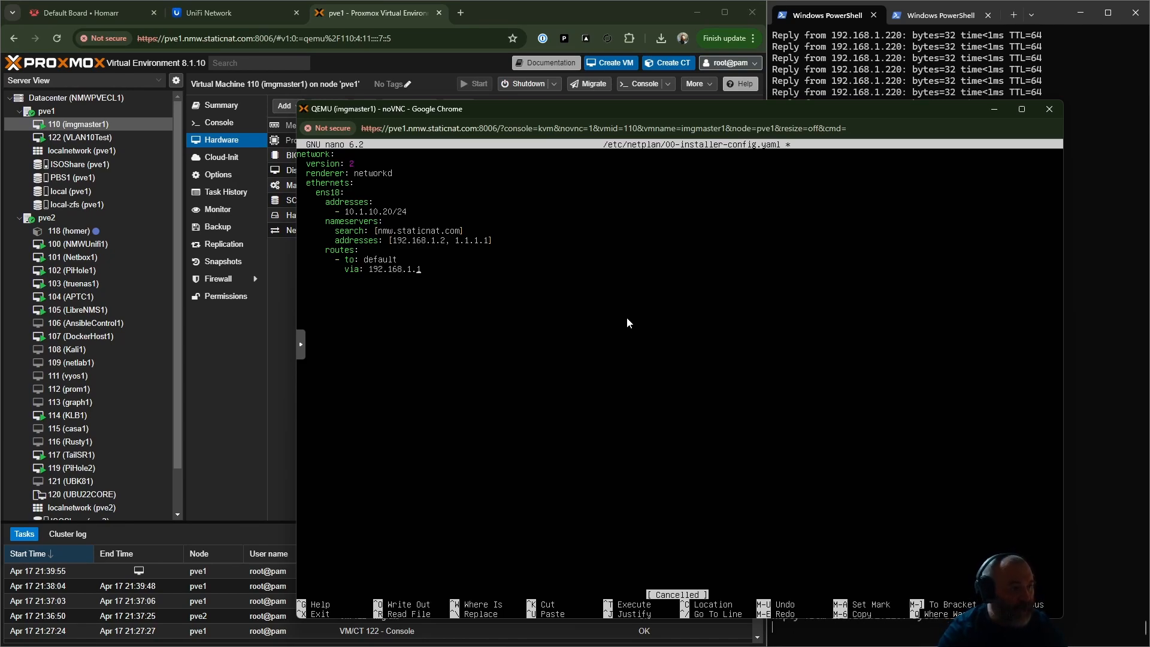
- Set the default route's gateway to 10.1.10.1, then save the netplan file under its existing name and exit nano
{"action": "key", "text": "BackSpace"}
{"action": "key", "text": "BackSpace"}
{"action": "key", "text": "BackSpace"}
{"action": "key", "text": "BackSpace"}
{"action": "key", "text": "BackSpace"}
{"action": "key", "text": "BackSpace"}
{"action": "key", "text": "BackSpace"}
{"action": "key", "text": "BackSpace"}
{"action": "key", "text": "BackSpace"}
{"action": "key", "text": "BackSpace"}
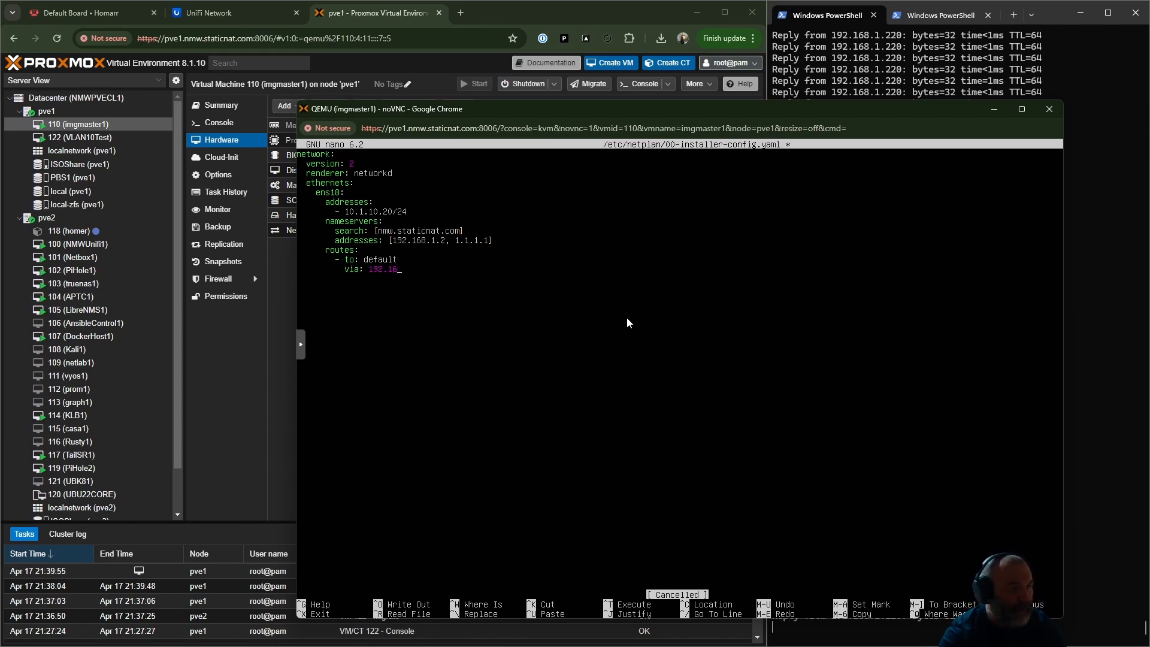
{"action": "key", "text": "BackSpace"}
{"action": "type", "text": "10.1.10.1"}
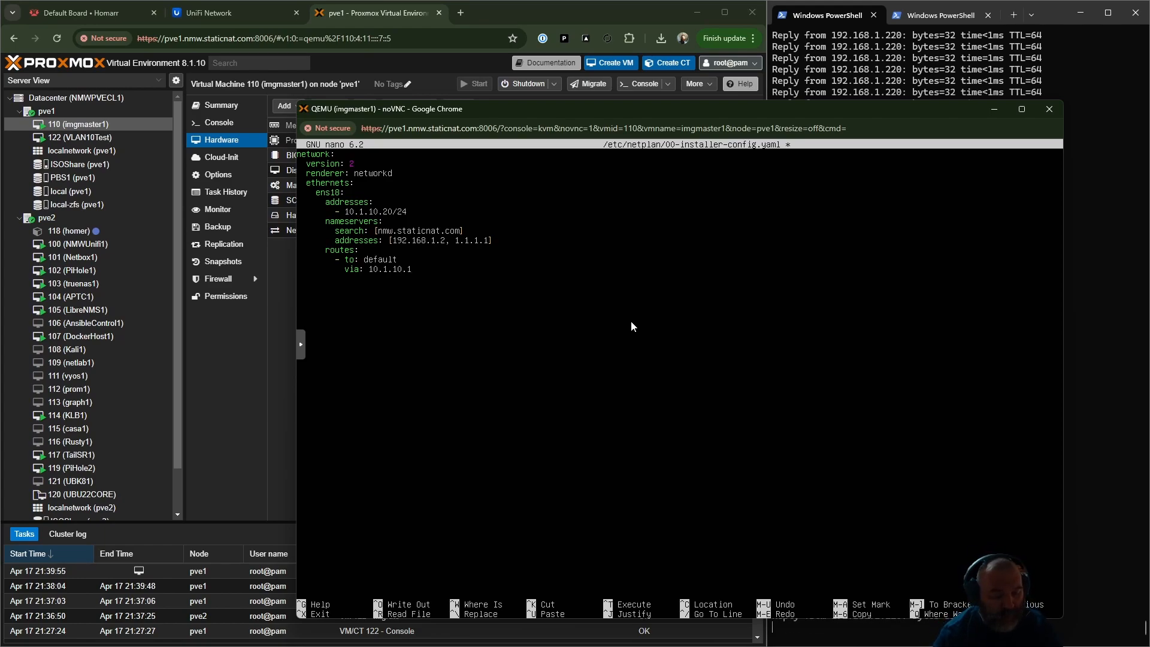
{"action": "key", "text": "ctrl+x"}
{"action": "key", "text": "y"}
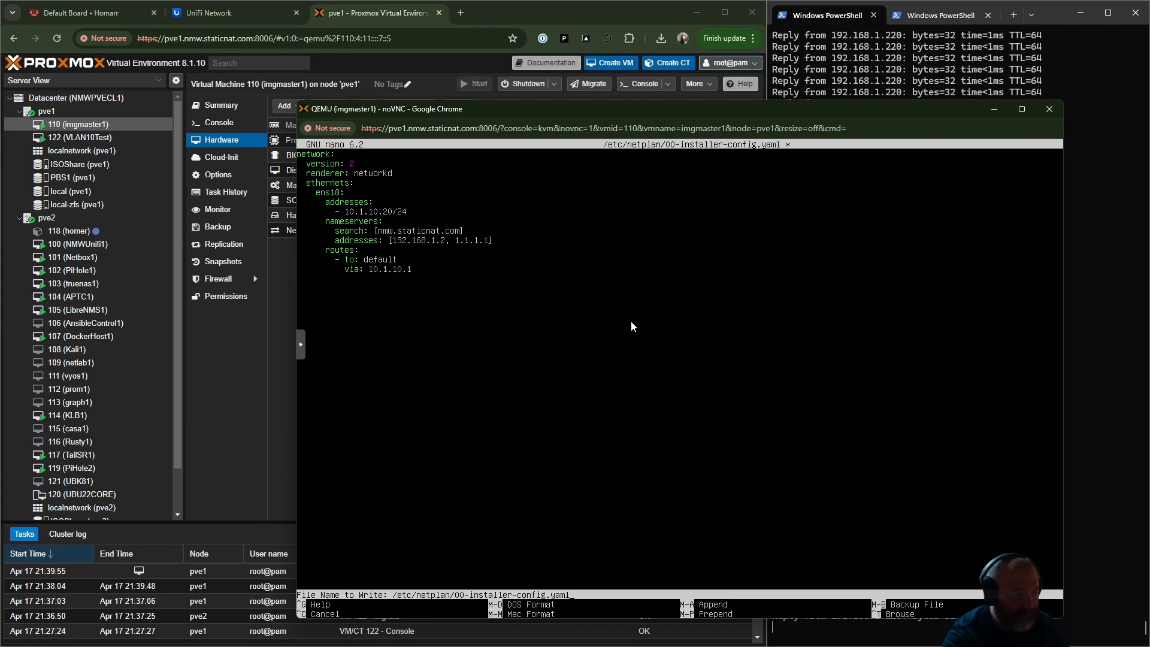
{"action": "key", "text": "Return"}
- Enter sudo netplan apply at the imgmaster1 prompt without running it, and bring the PowerShell window to the front
{"action": "type", "text": "clear"}
{"action": "key", "text": "BackSpace"}
{"action": "key", "text": "BackSpace"}
{"action": "key", "text": "BackSpace"}
{"action": "key", "text": "BackSpace"}
{"action": "key", "text": "BackSpace"}
{"action": "type", "text": "sudo netplan apply"}
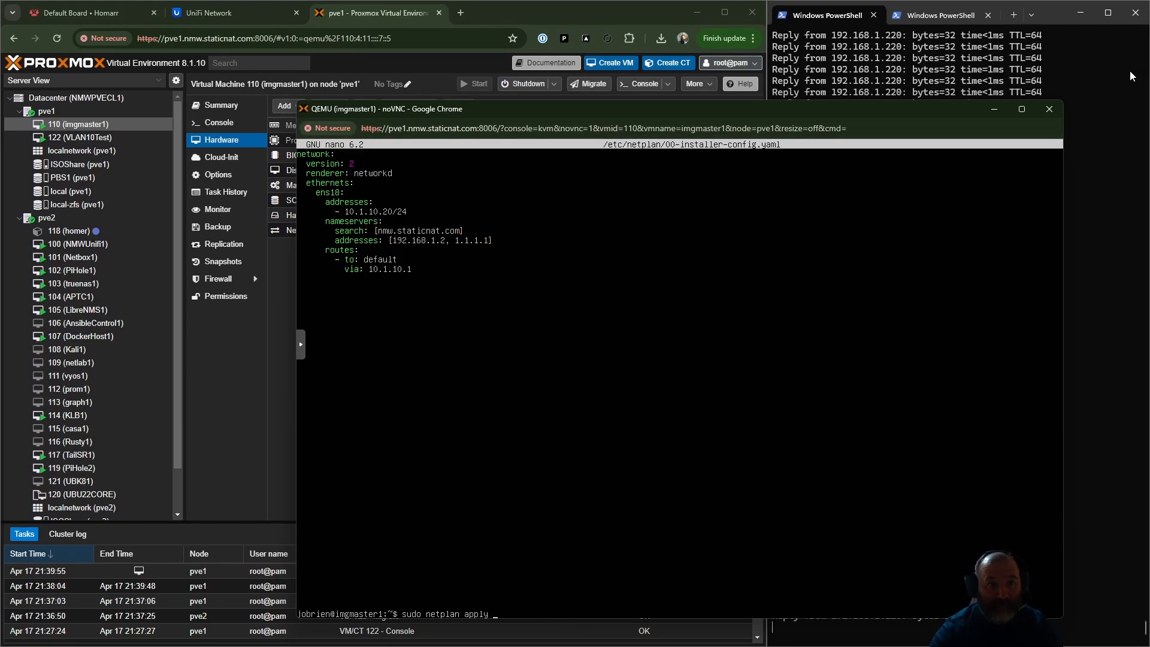
{"action": "left_click", "coordinate": [1114, 78]}
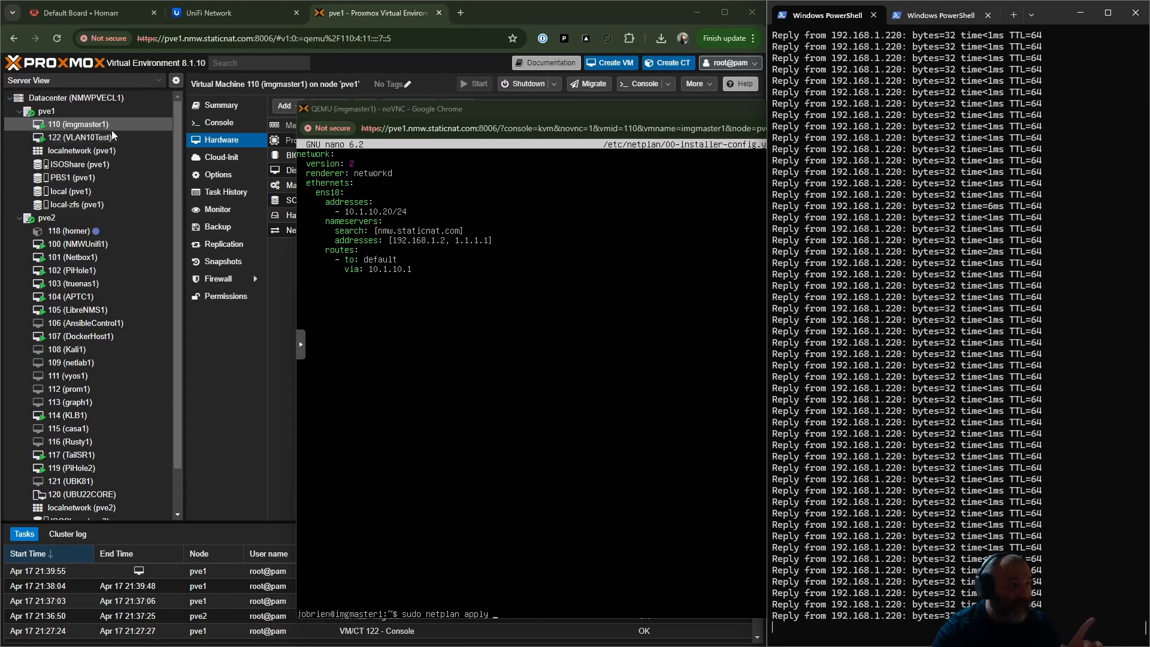
- Open imgmaster1's network device net0 for editing in Proxmox and enter VLAN tag 10, leaving the dialog open
{"action": "left_click", "coordinate": [247, 375]}
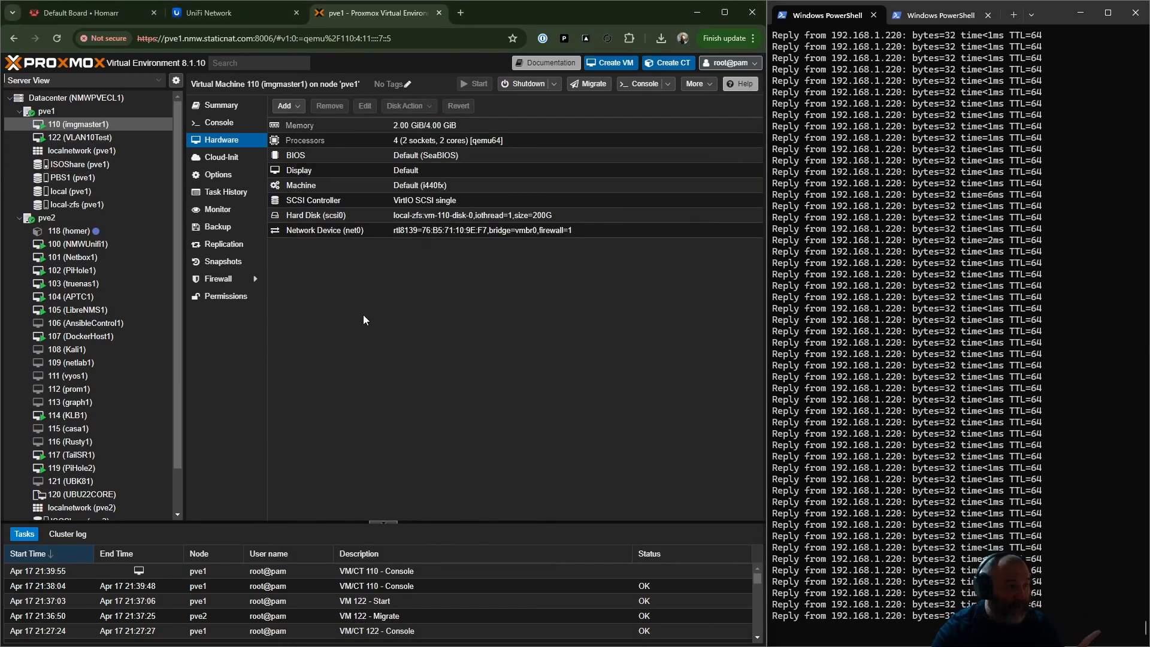
{"action": "left_click", "coordinate": [241, 151]}
{"action": "left_click", "coordinate": [242, 144]}
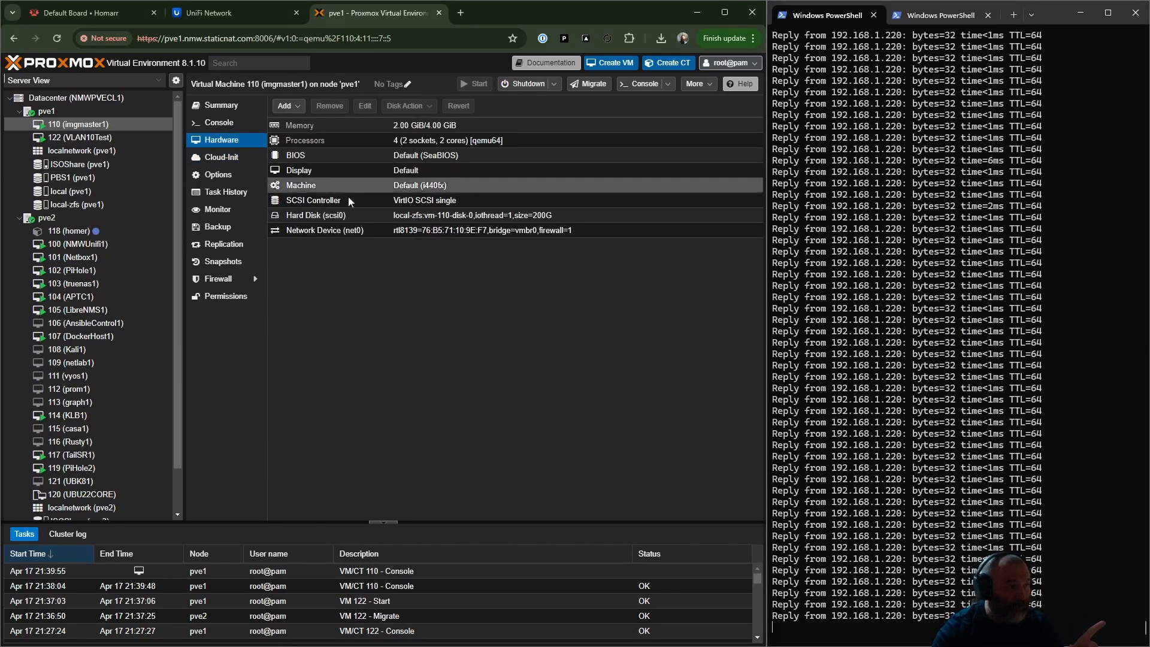
{"action": "double_click", "coordinate": [360, 229]}
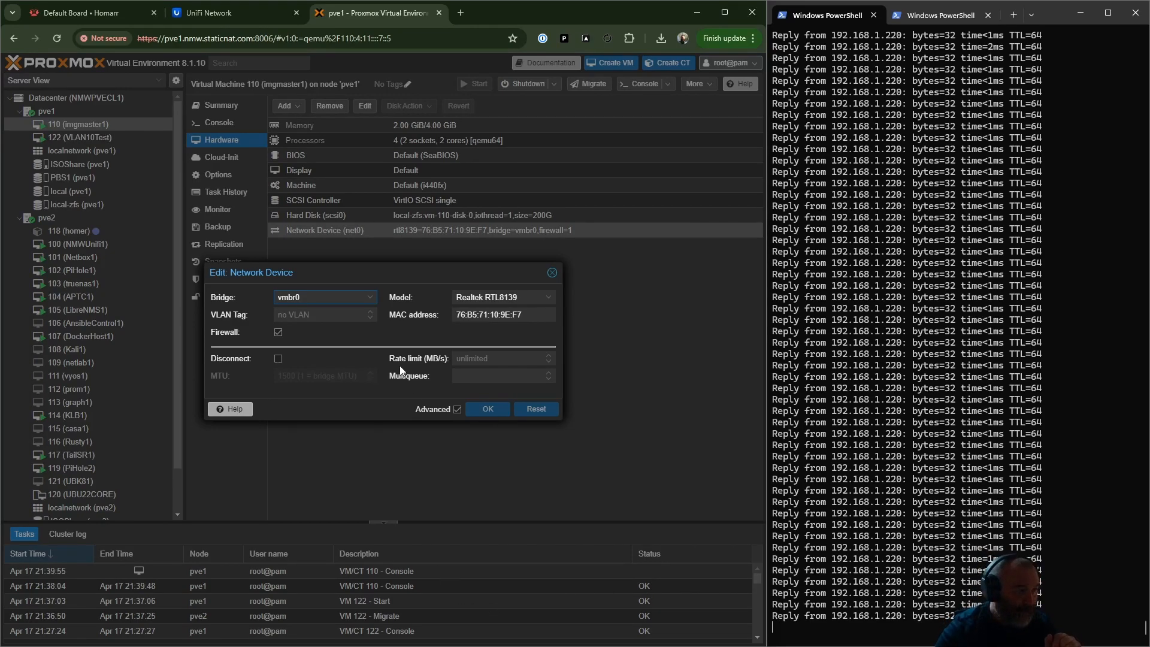
{"action": "left_click", "coordinate": [320, 317]}
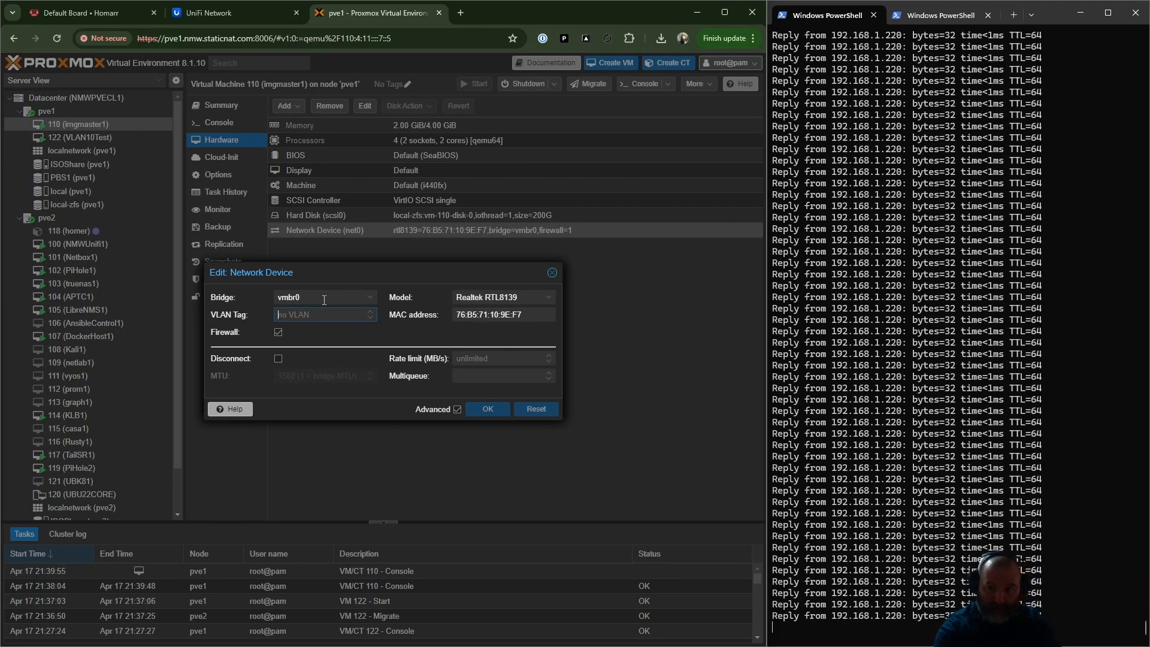
{"action": "left_click", "coordinate": [489, 407]}
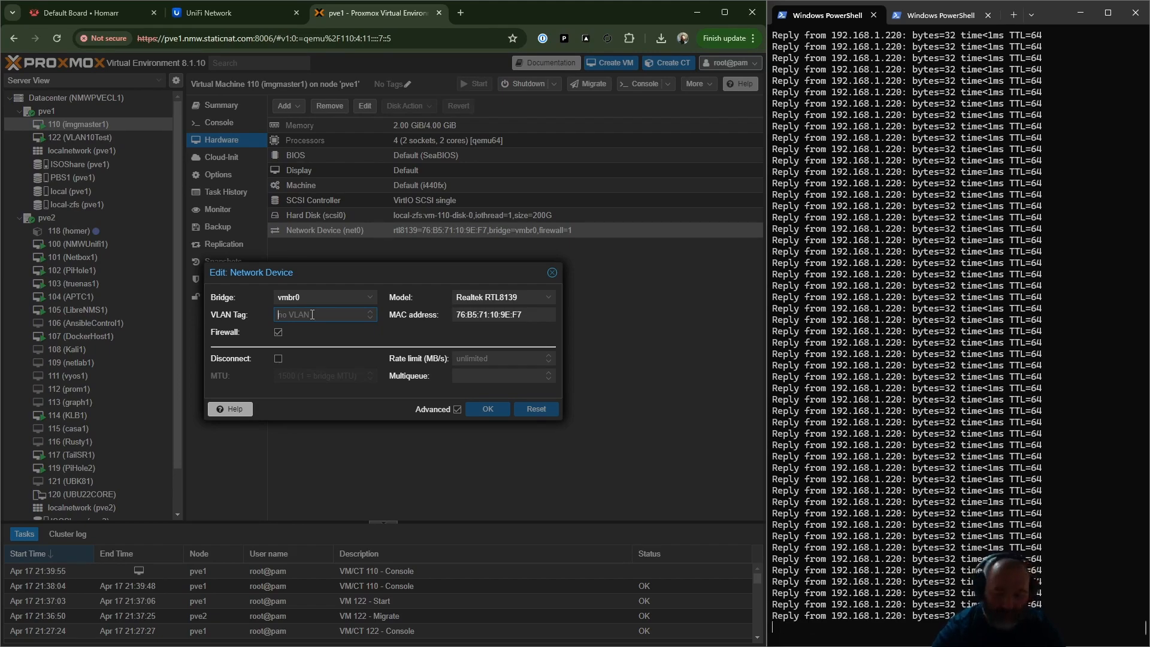
{"action": "type", "text": "10"}
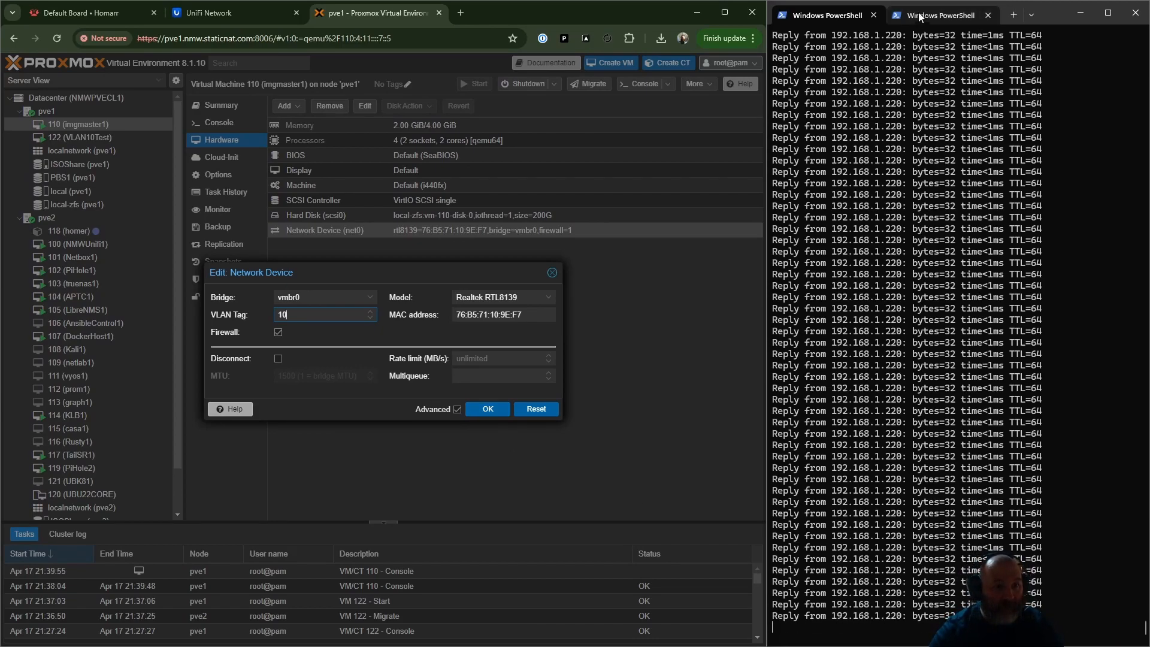
- Restart the continuous ping to 10.1.10.20 in the second PowerShell session and return to the first session
{"action": "left_click", "coordinate": [938, 15]}
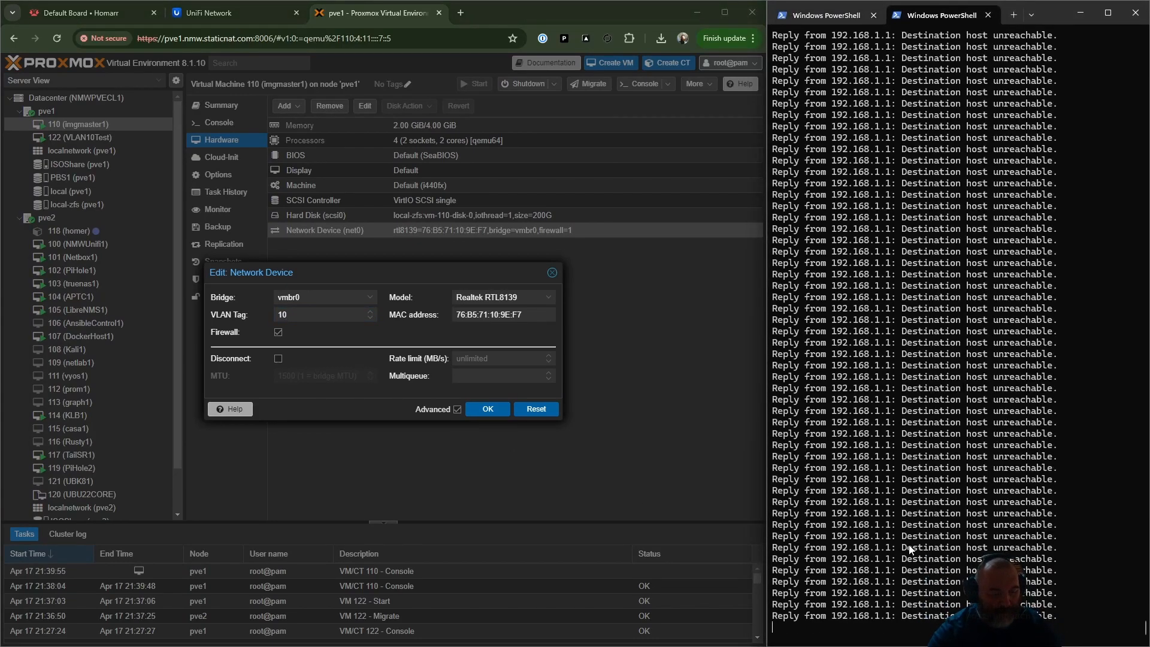
{"action": "key", "text": "ctrl+c"}
{"action": "type", "text": "ping 10.1.10.20 -t"}
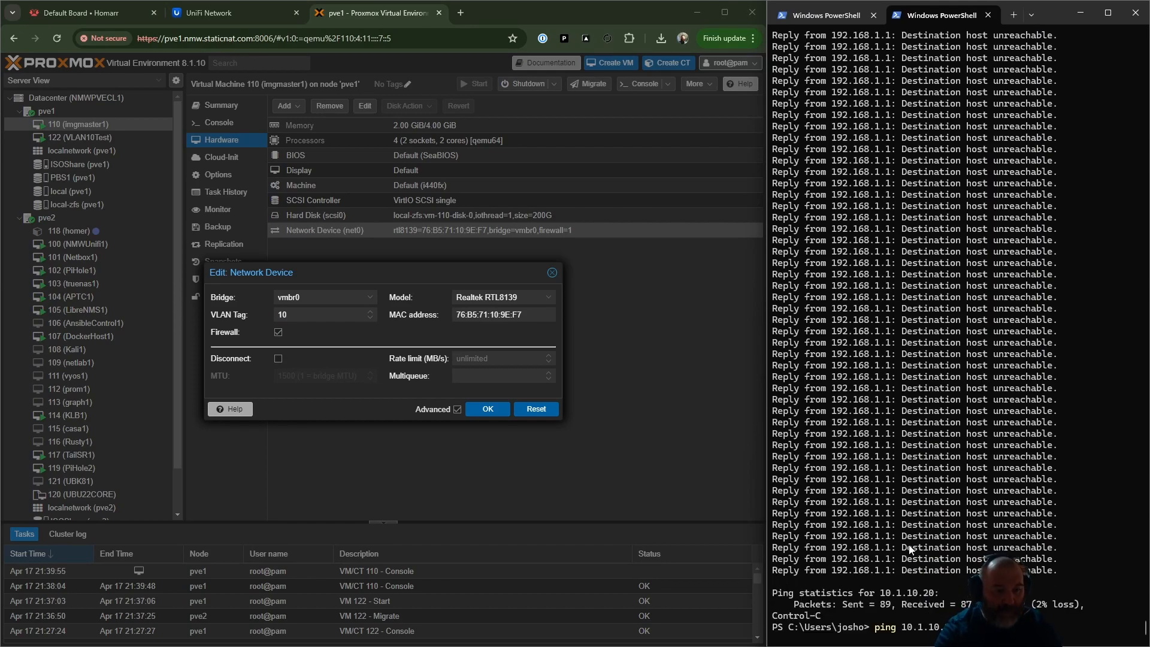
{"action": "key", "text": "Return"}
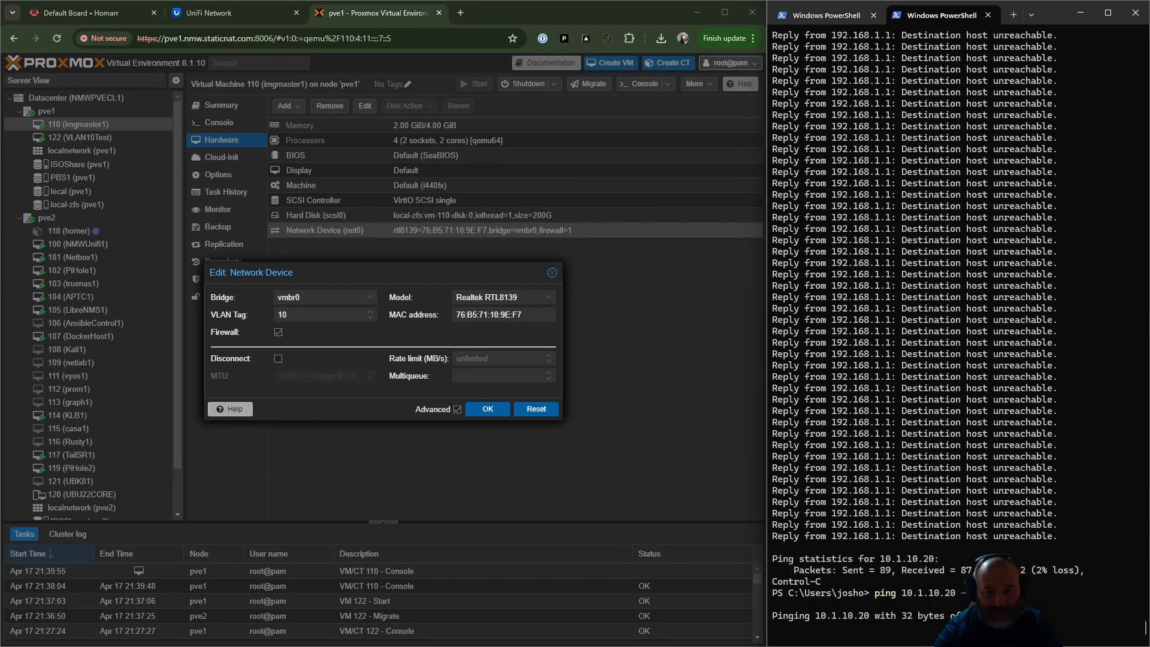
{"action": "left_click", "coordinate": [779, 13]}
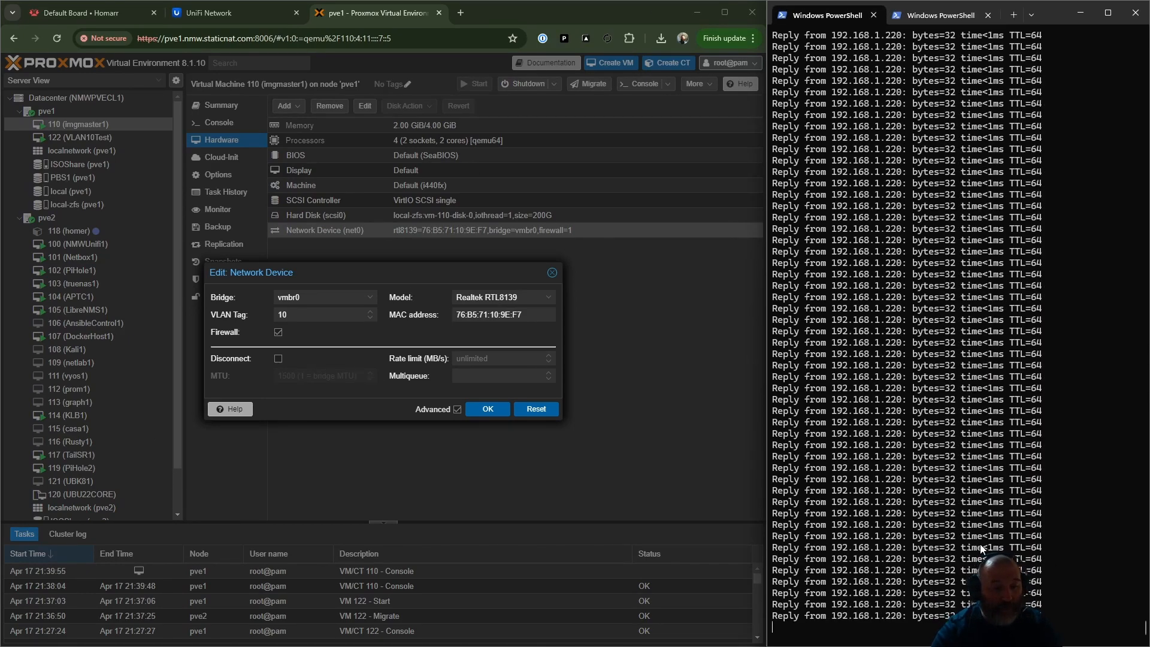
- Apply the VLAN tag change to net0 and show the PowerShell session pinging 10.1.10.20
{"action": "left_click", "coordinate": [490, 410]}
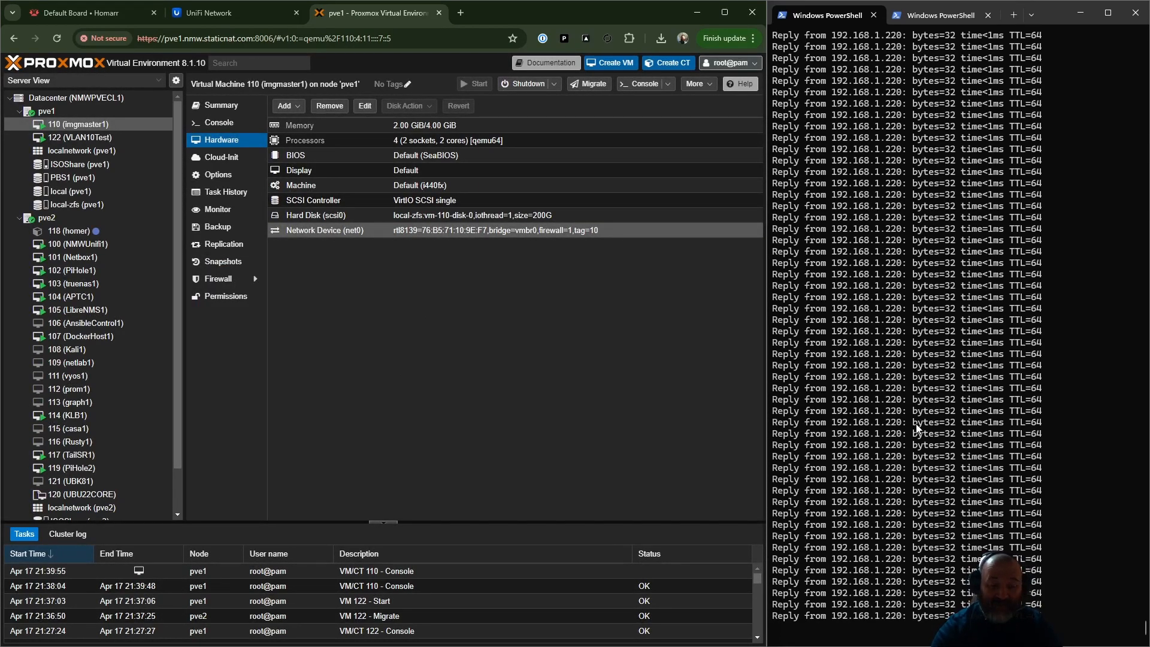
{"action": "left_click", "coordinate": [959, 13]}
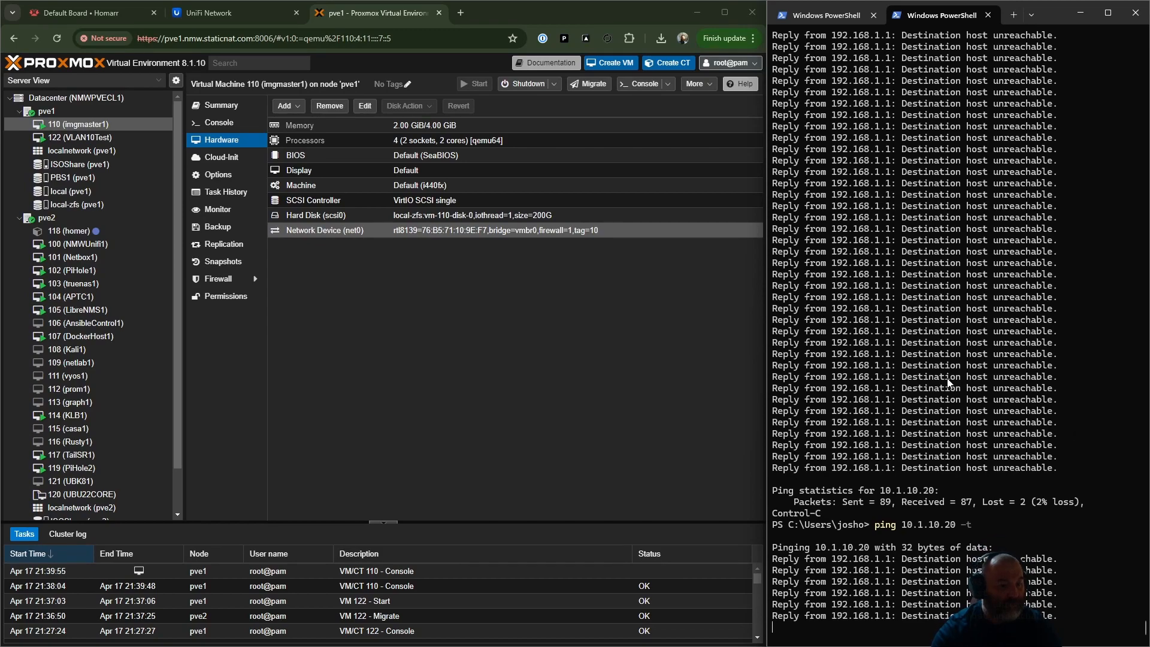
- Reopen the console of VM 110 (imgmaster1), move it aside and run the waiting sudo netplan apply command
{"action": "left_click", "coordinate": [113, 126]}
{"action": "double_click", "coordinate": [113, 126]}
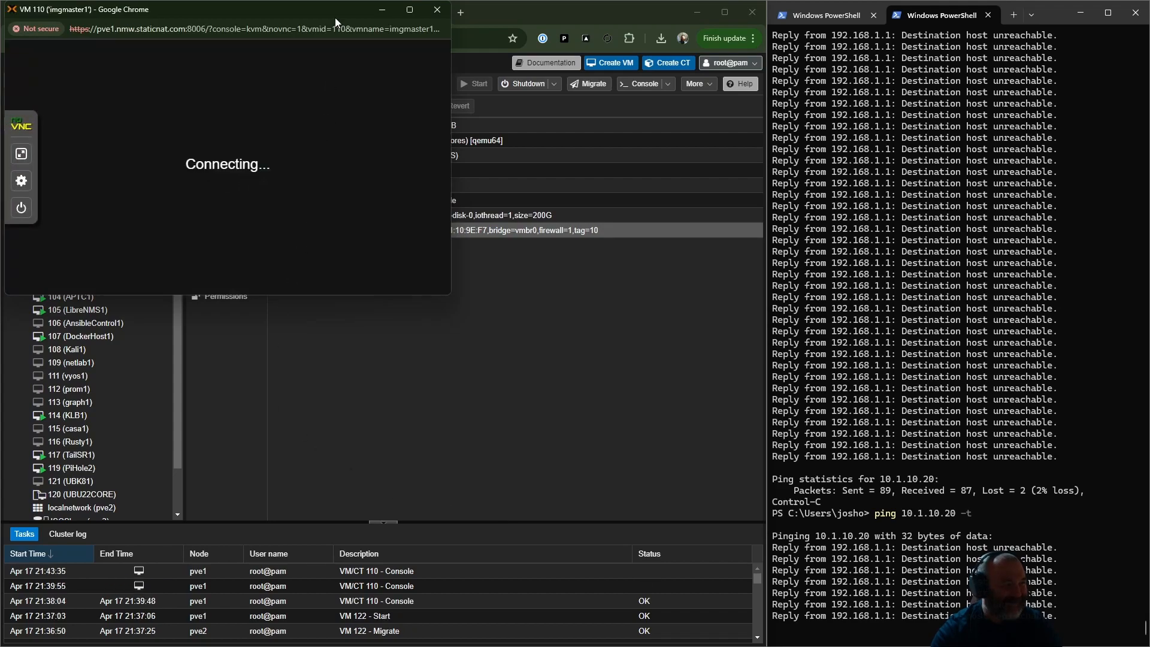
{"action": "left_click_drag", "start_coordinate": [305, 27], "coordinate": [530, 91]}
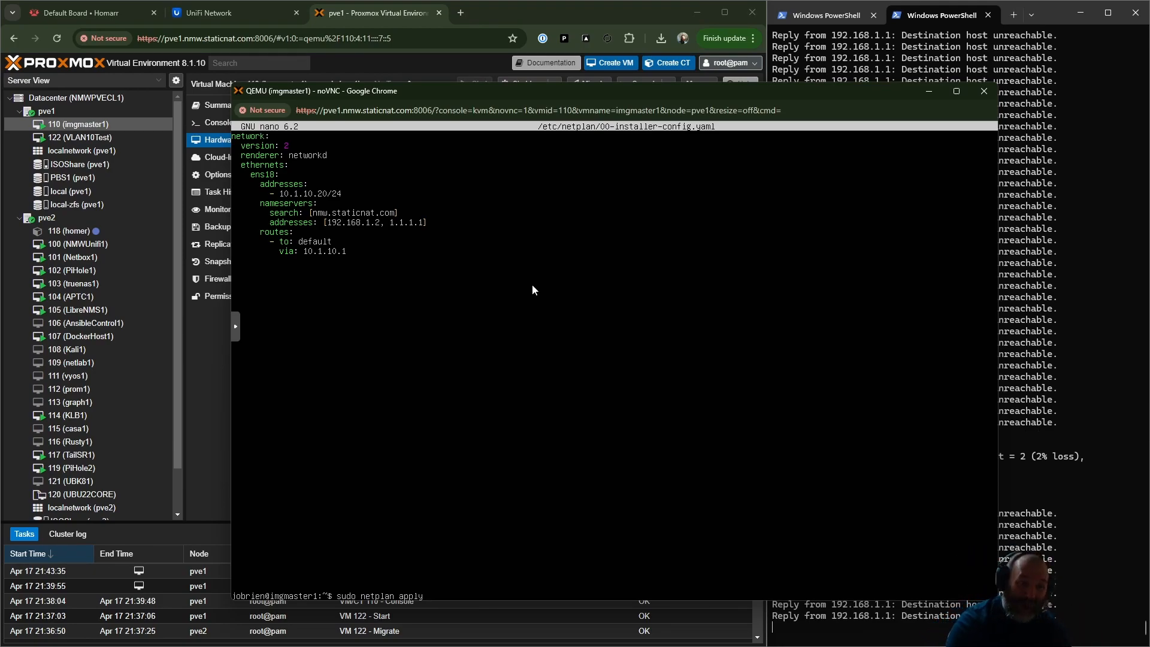
{"action": "key", "text": "Return"}
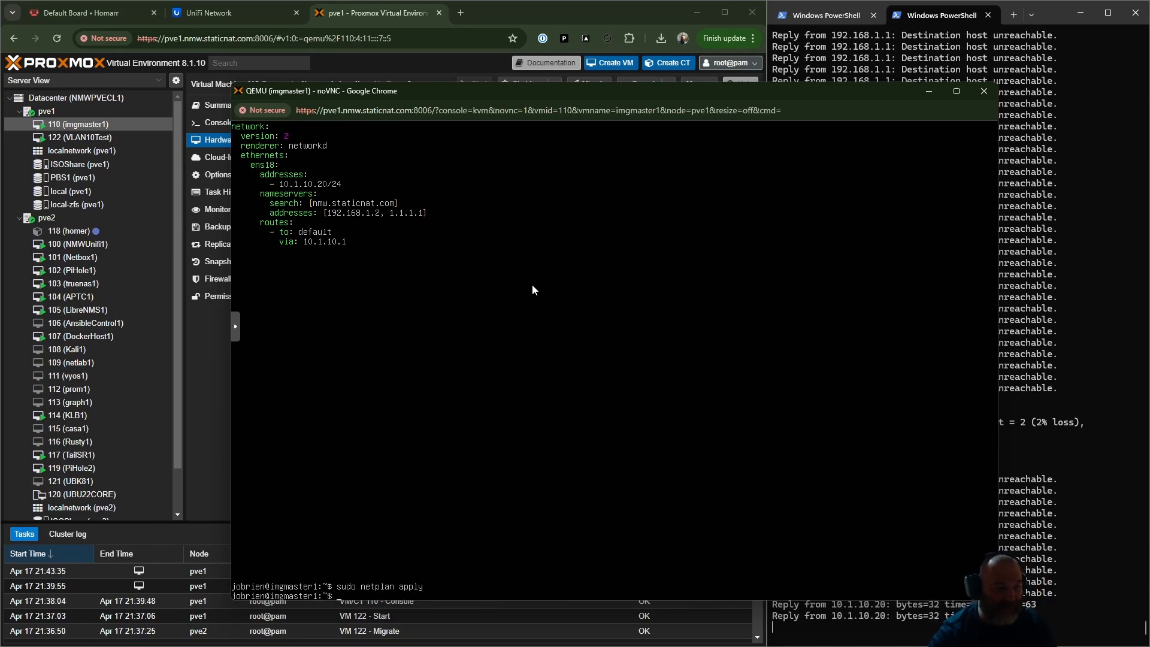
- Check imgmaster1's interface addresses by running ip a in its console, and bring the continuous ping to 10.1.10.20 back into view
{"action": "left_click", "coordinate": [1105, 570]}
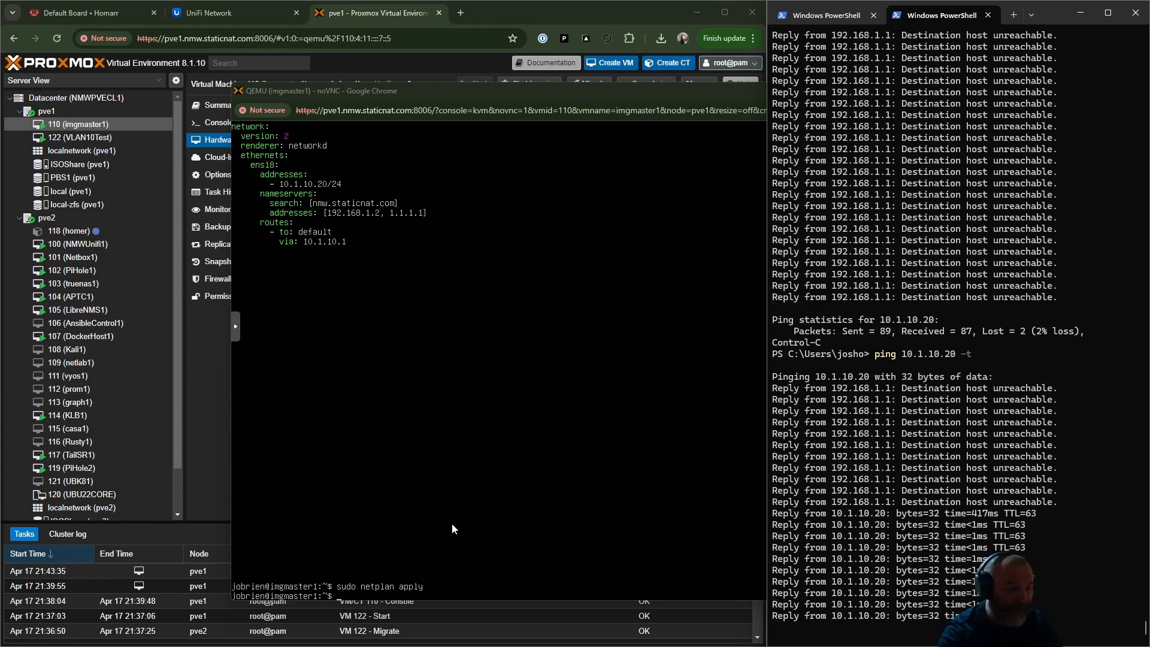
{"action": "key", "text": "super"}
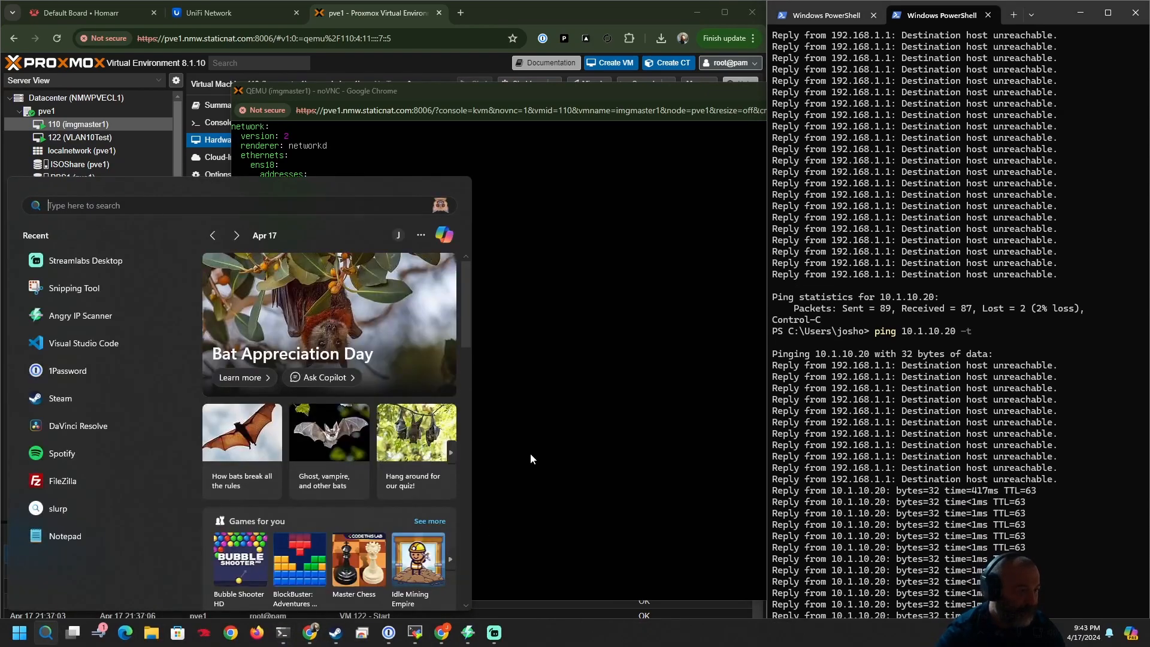
{"action": "left_click", "coordinate": [531, 455]}
{"action": "type", "text": "ip a"}
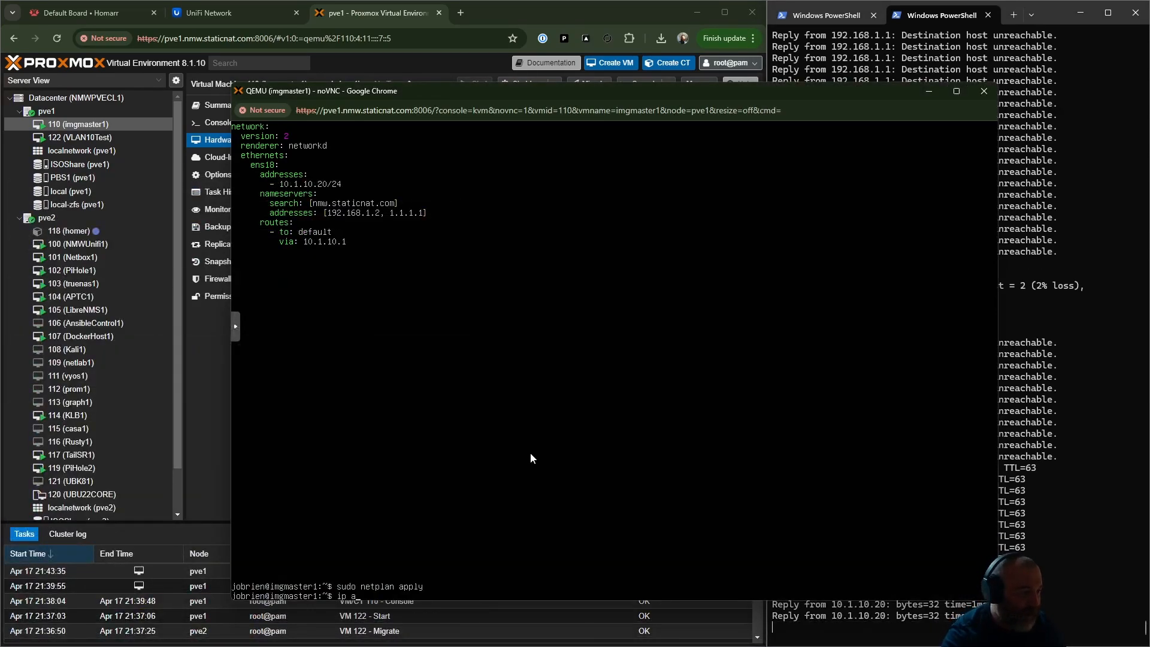
{"action": "key", "text": "Return"}
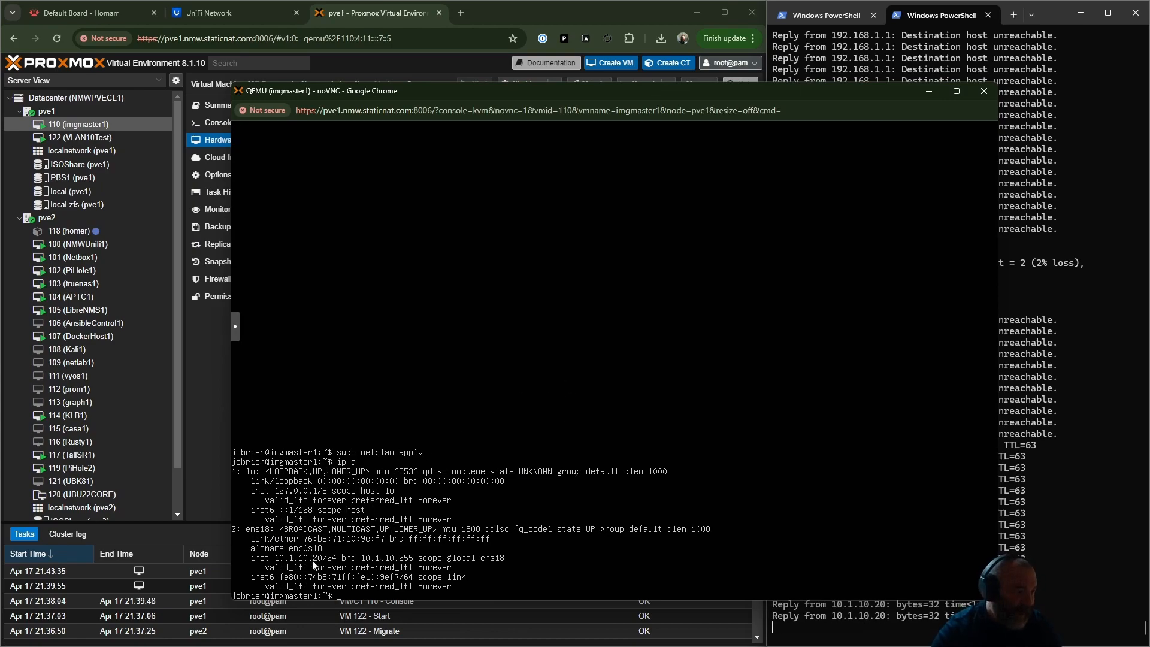
{"action": "left_click", "coordinate": [1106, 535]}
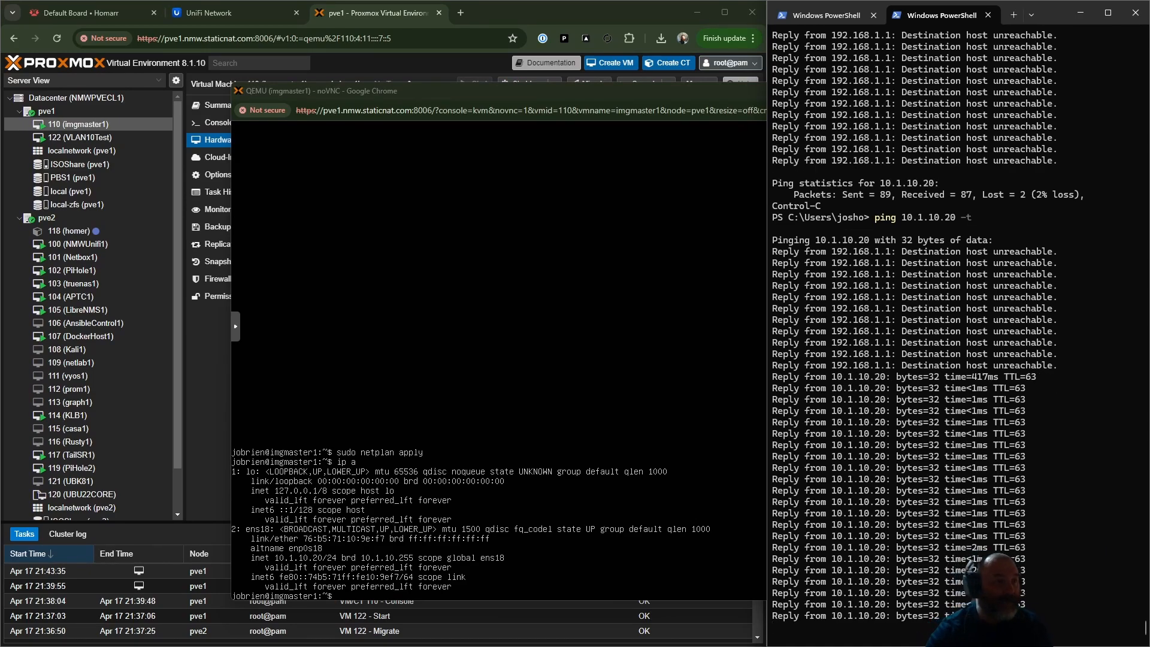
- Close the imgmaster1 console and migrate VM 110 online from pve1 to pve2, closing the task viewer
{"action": "left_click", "coordinate": [384, 106]}
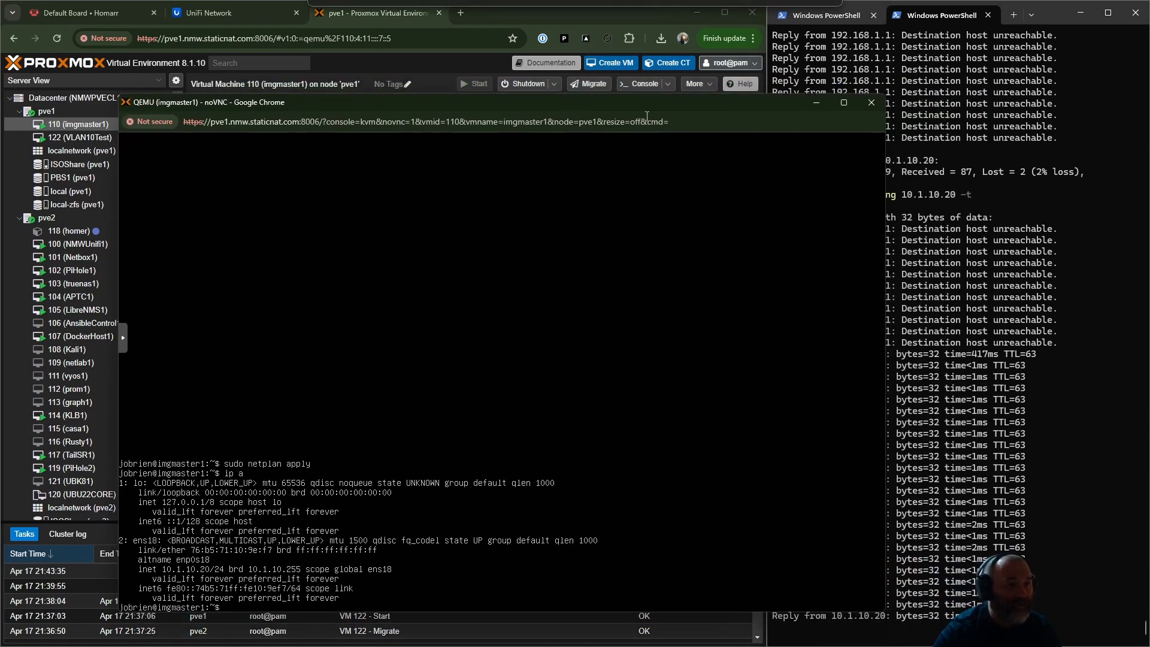
{"action": "left_click", "coordinate": [872, 103]}
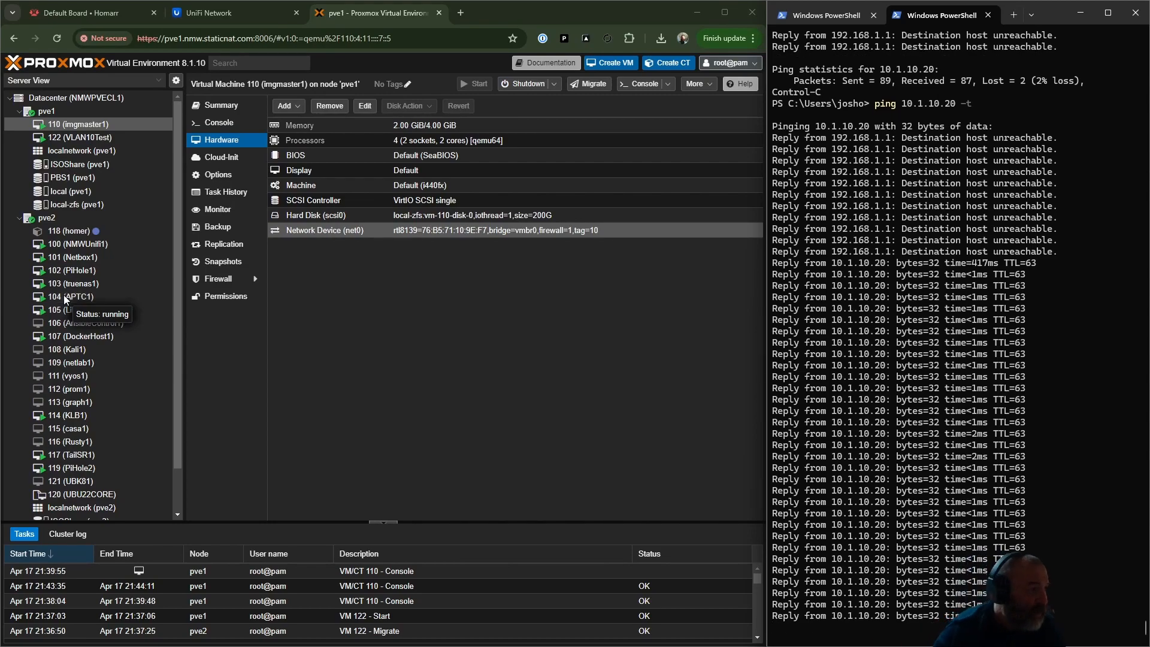
{"action": "right_click", "coordinate": [92, 127]}
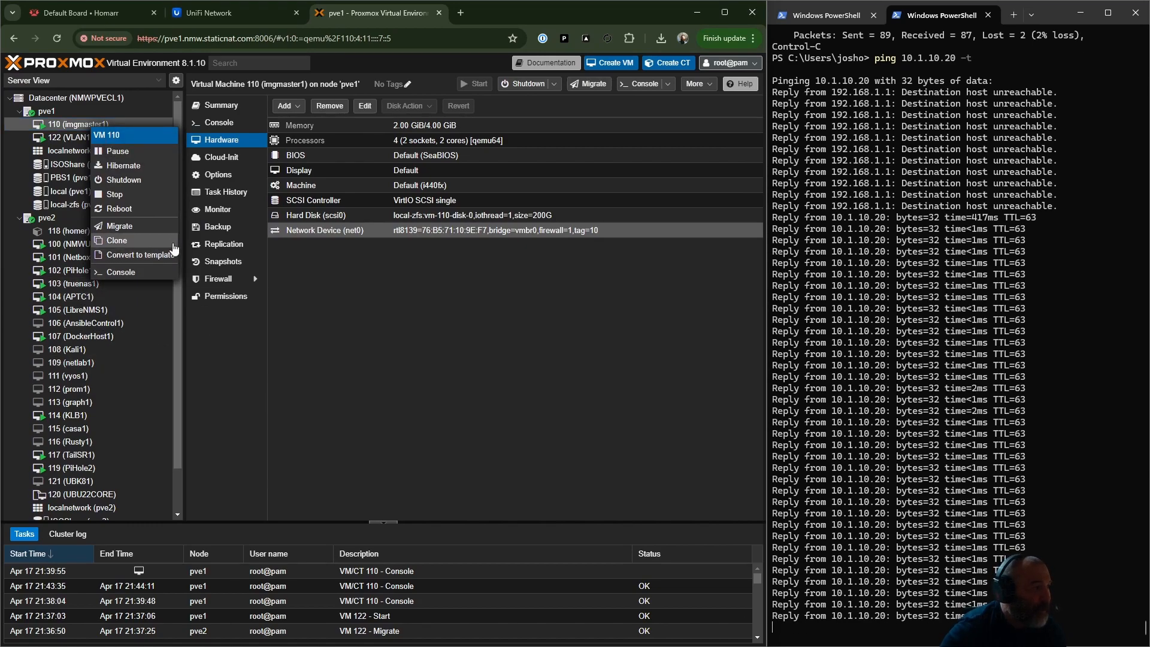
{"action": "left_click", "coordinate": [157, 227]}
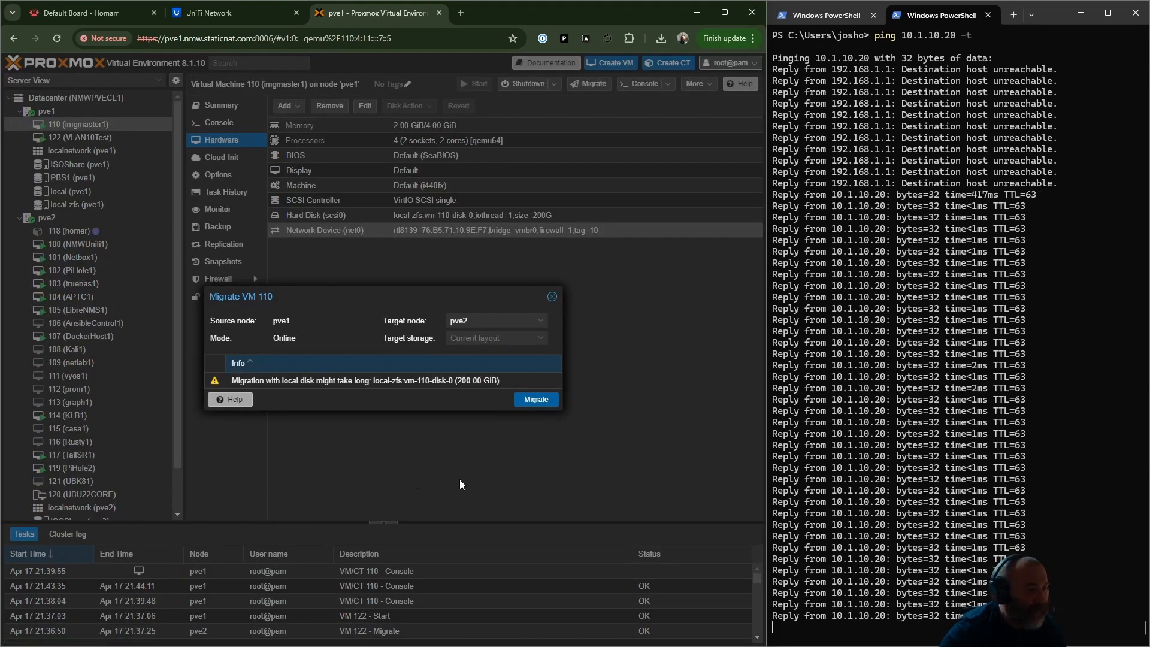
{"action": "left_click", "coordinate": [533, 404]}
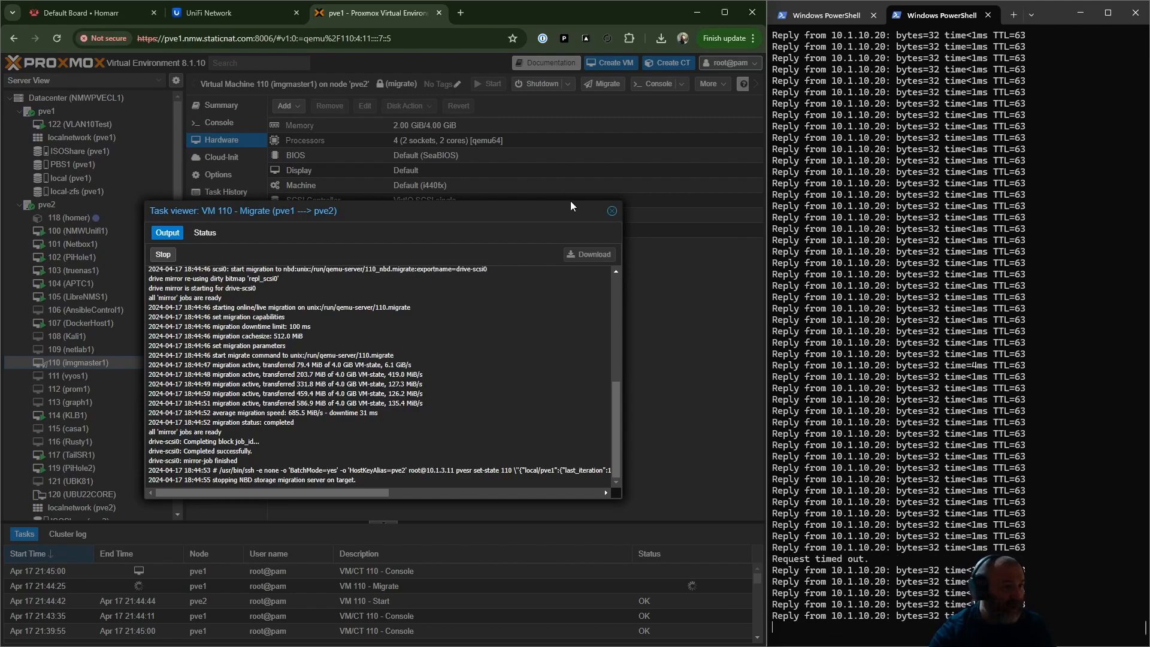
{"action": "left_click", "coordinate": [615, 211]}
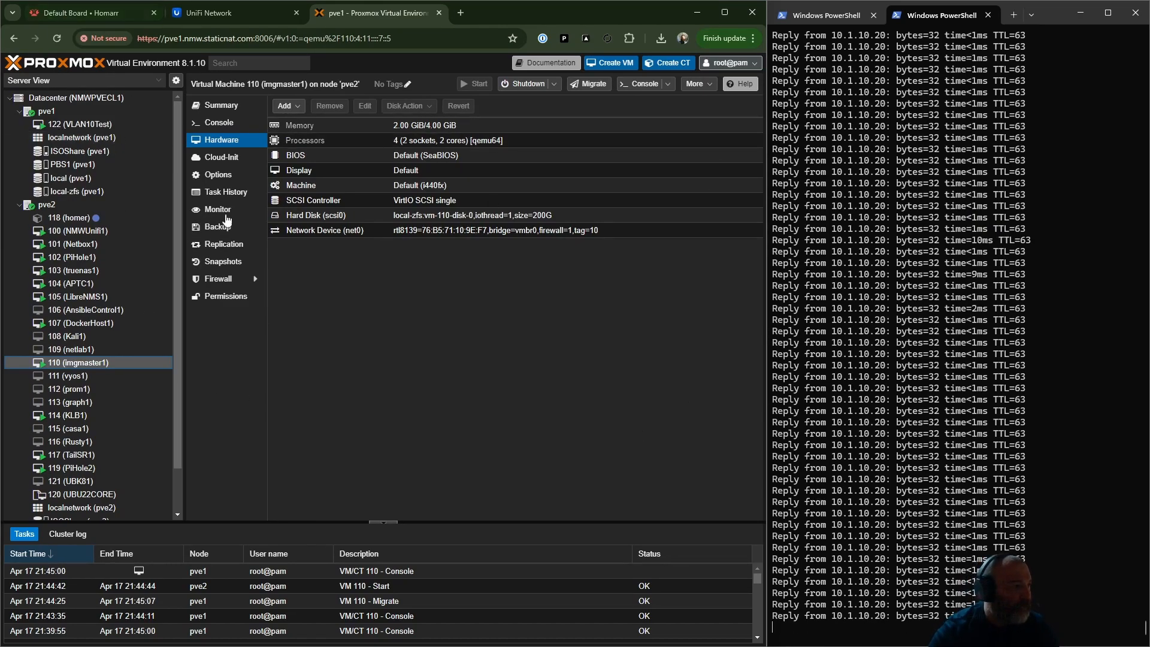
- Show the network configuration of node pve1 in a maximized browser window
{"action": "left_click", "coordinate": [47, 111]}
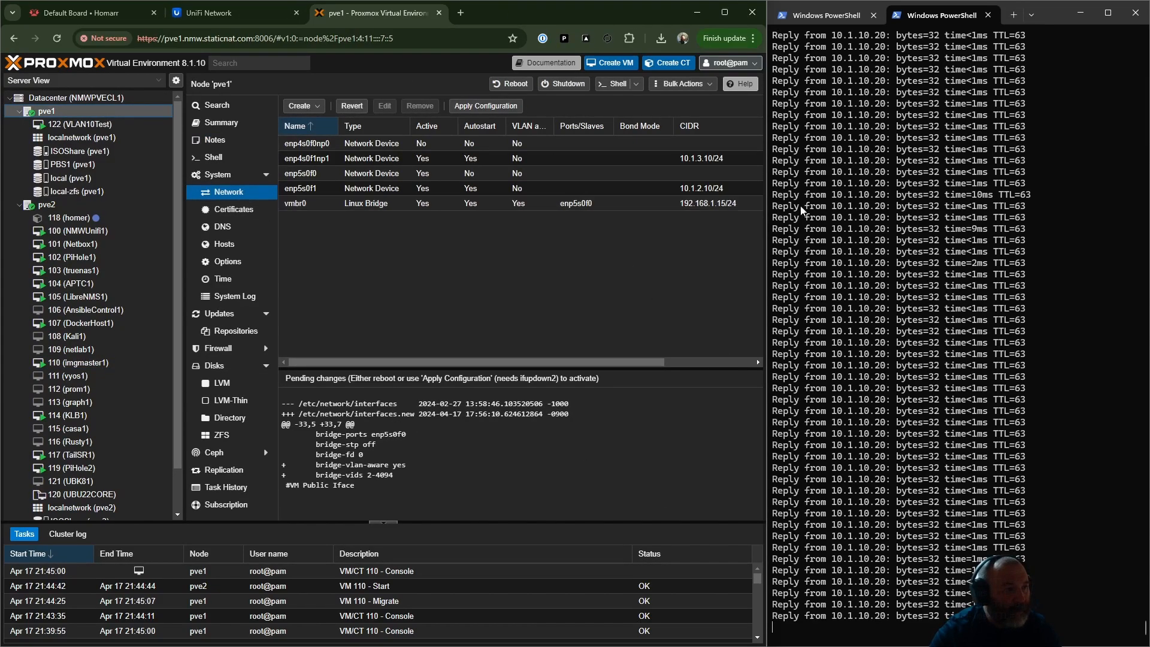
{"action": "left_click", "coordinate": [725, 13]}
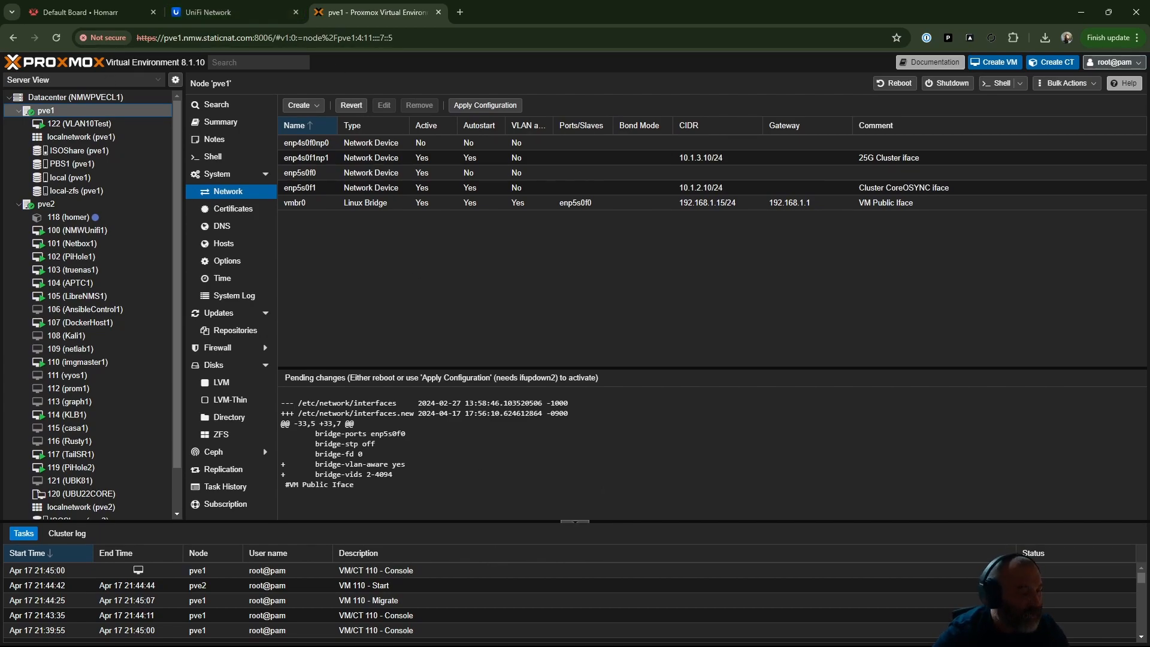
- Switch to MobaXterm, open a new SSH session to 192.168.1.40 in a maximized window and enter privileged mode with the enable password
{"action": "mouse_move", "coordinate": [519, 646]}
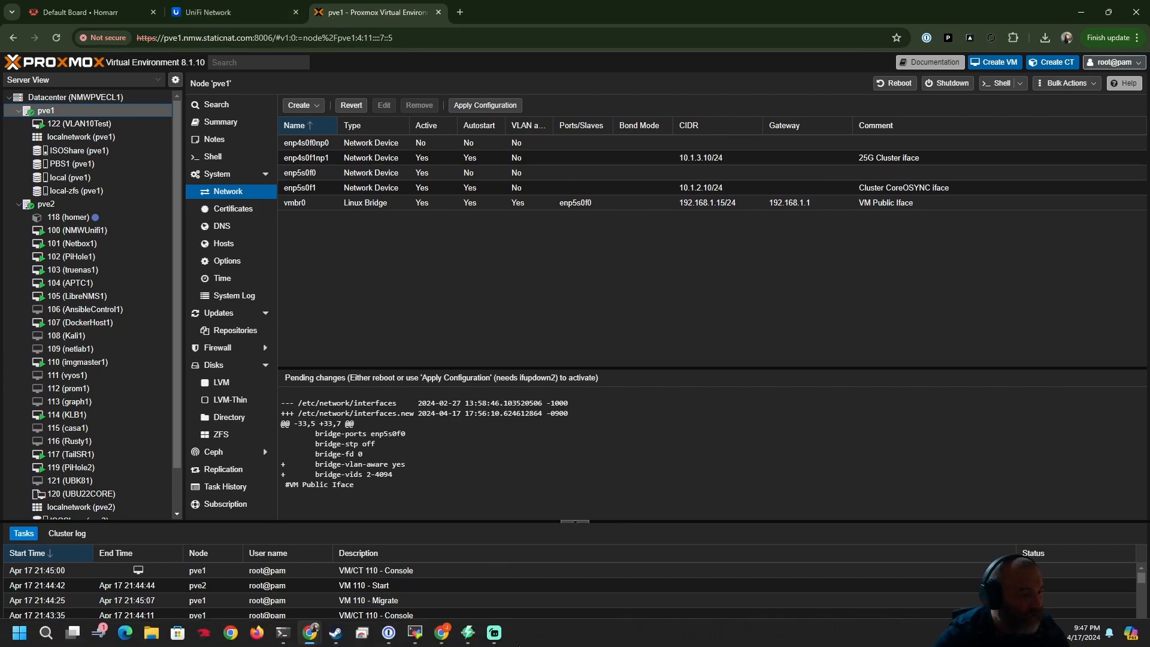
{"action": "left_click", "coordinate": [415, 633]}
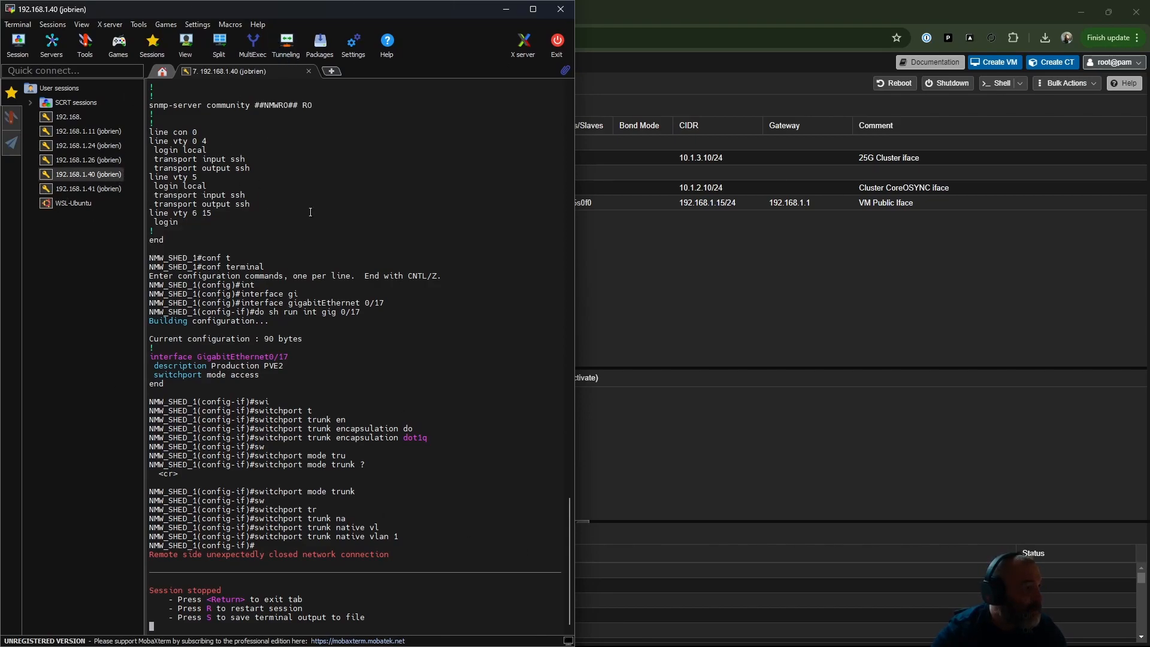
{"action": "key", "text": "r"}
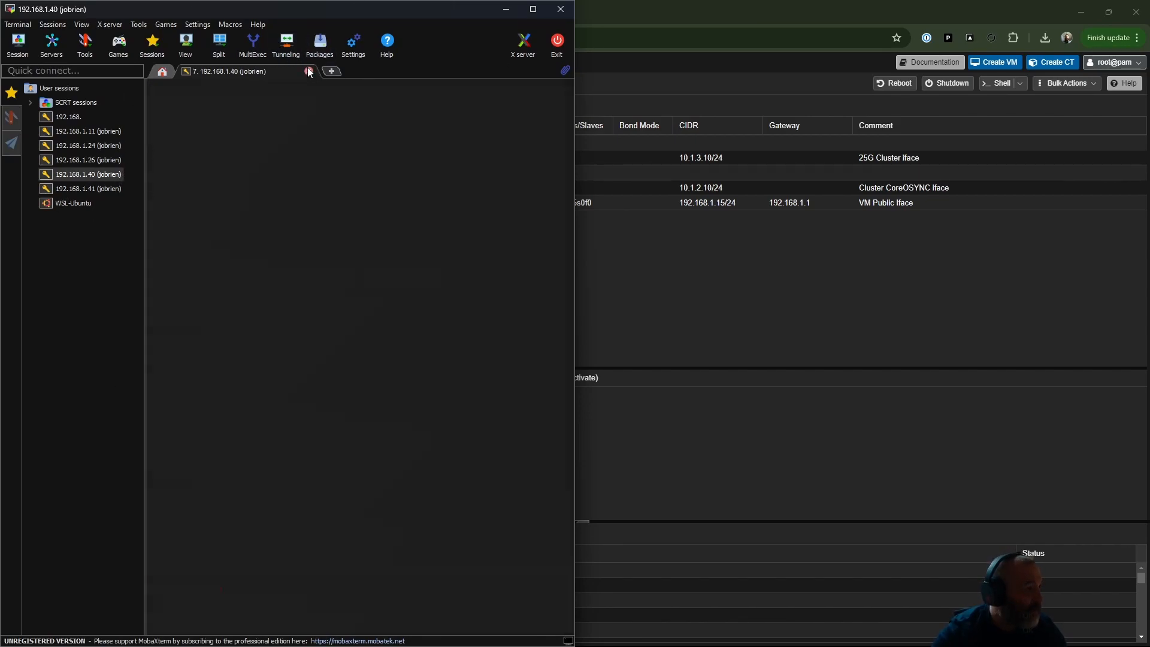
{"action": "double_click", "coordinate": [100, 173]}
{"action": "left_click", "coordinate": [531, 7]}
{"action": "type", "text": "en"}
{"action": "key", "text": "Return"}
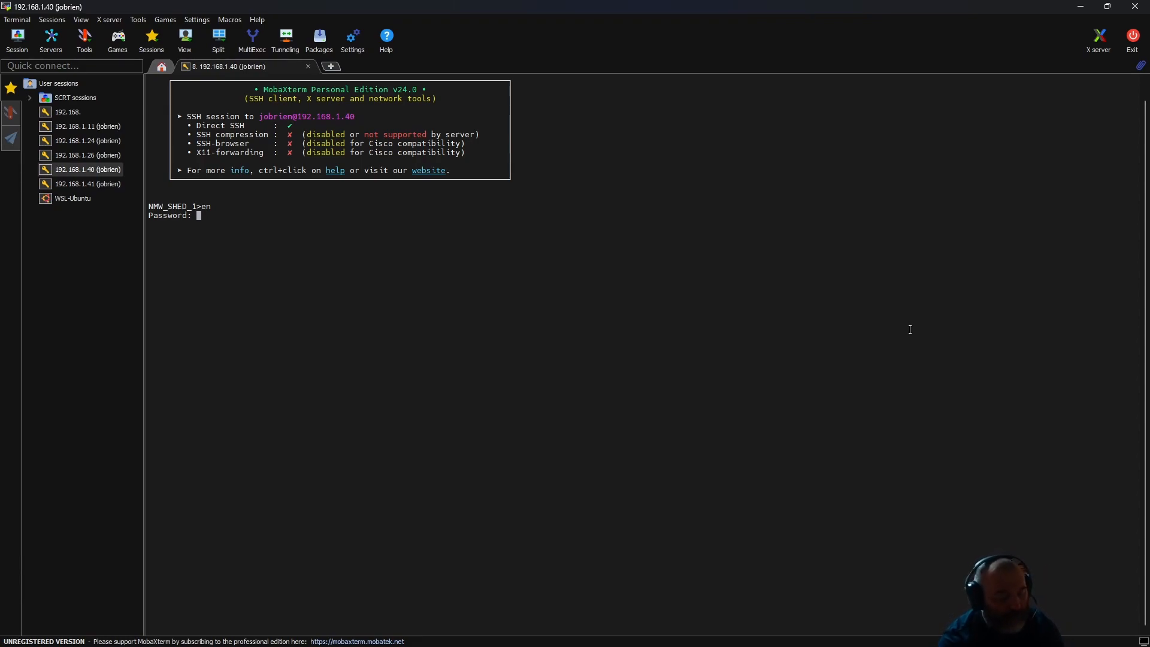
{"action": "key", "text": "Return"}
- Display the running configuration of switch NMW_SHED_1 and page through to its GigabitEthernet interface sections
{"action": "type", "text": "sh run"}
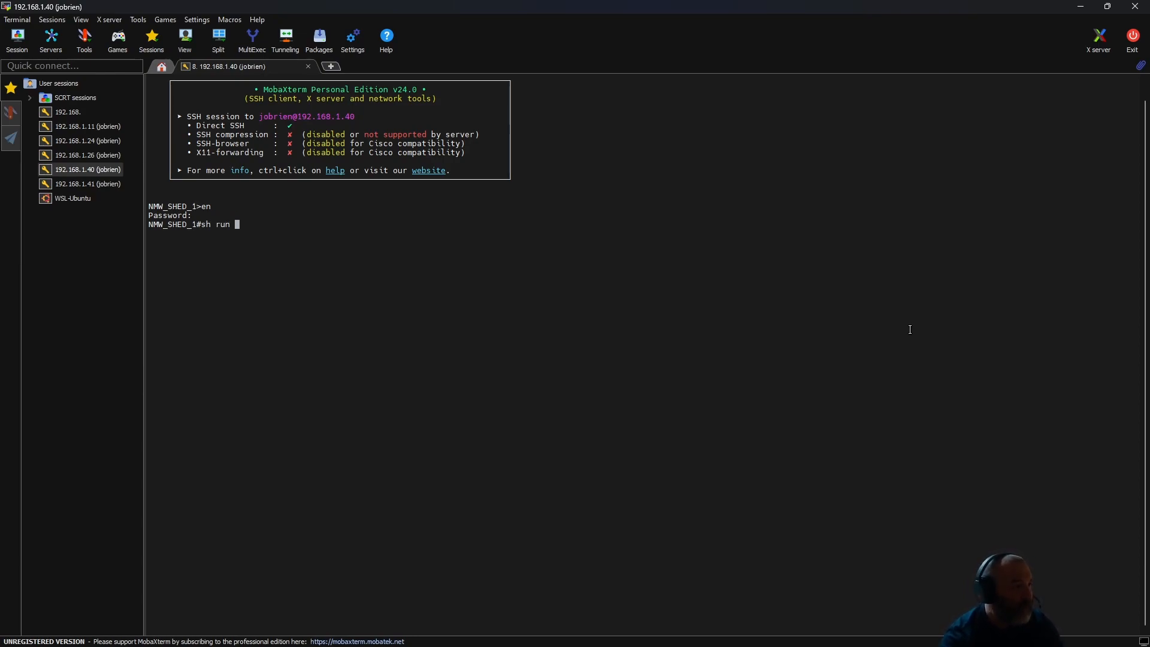
{"action": "key", "text": "Return"}
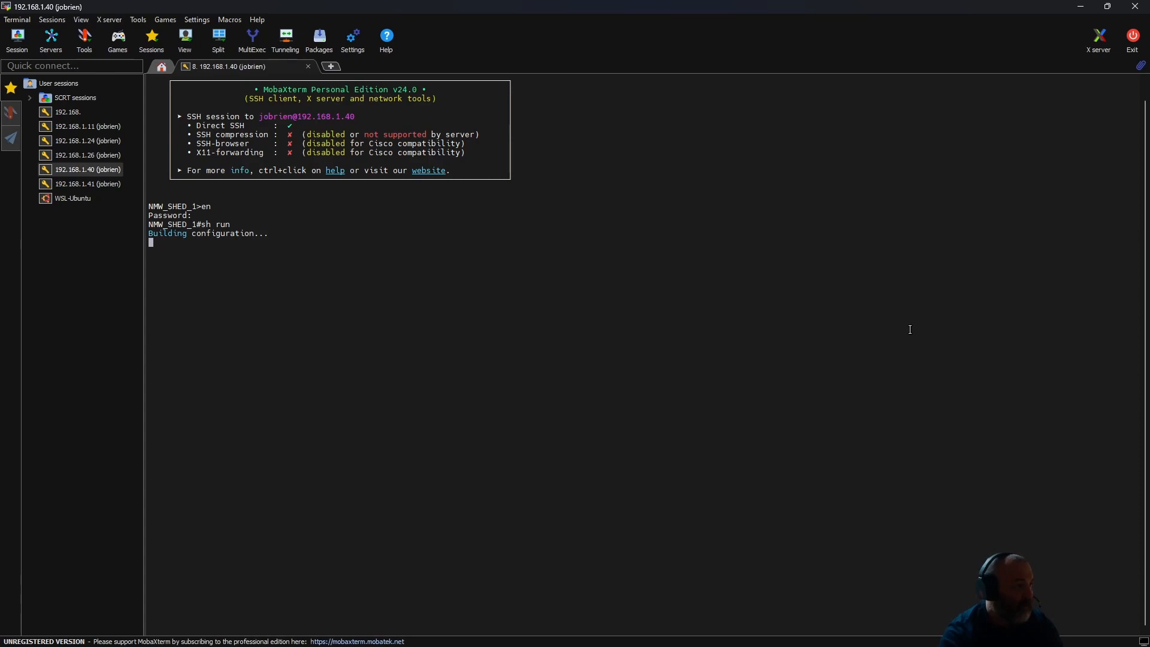
{"action": "key", "text": "space"}
{"action": "key", "text": "space"}
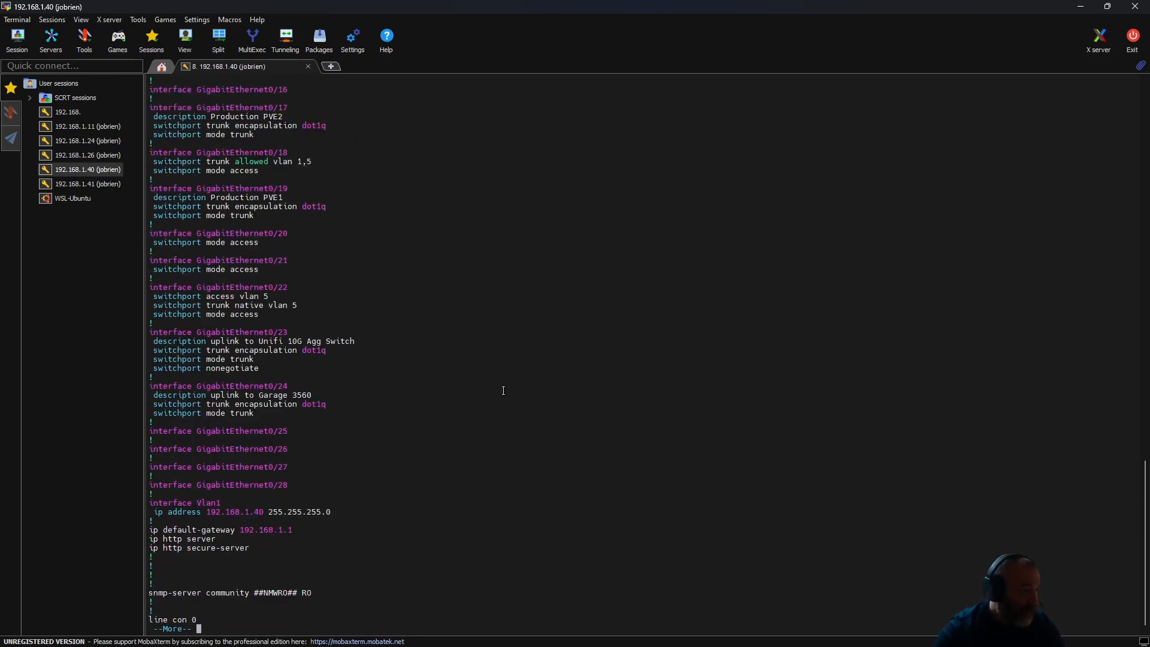
{"action": "scroll", "coordinate": [496, 508], "scroll_direction": "up", "scroll_amount": 5}
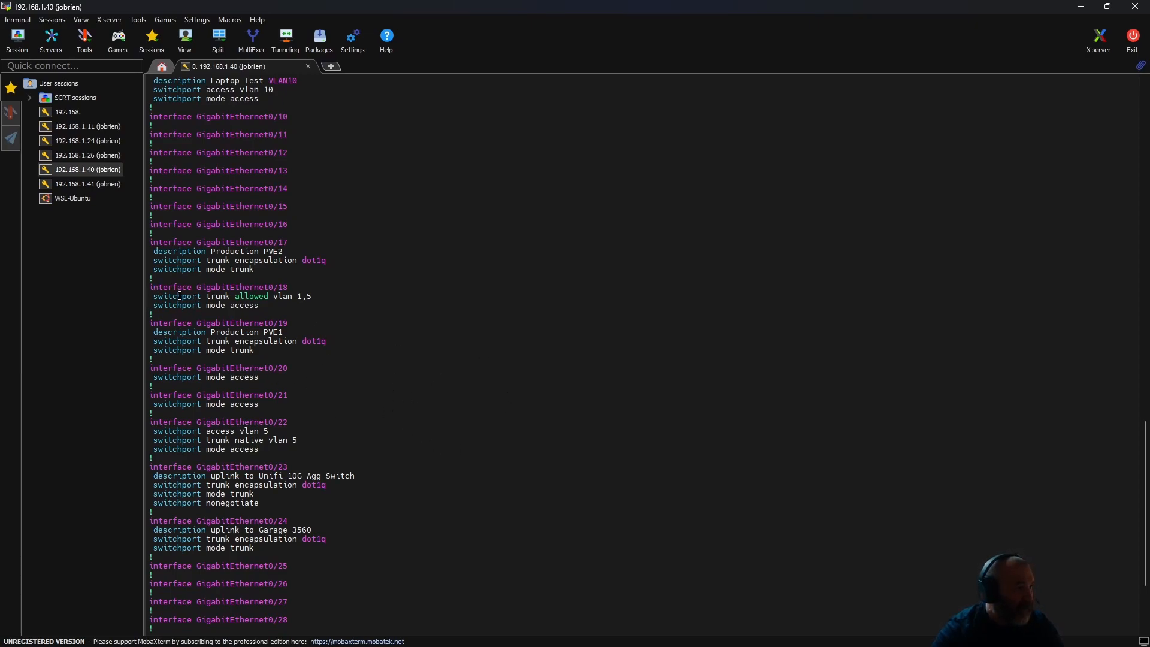
- Examine the switchport settings of GigabitEthernet0/18 and GigabitEthernet0/20, highlighting the allowed VLAN and access mode lines
{"action": "left_click_drag", "start_coordinate": [150, 287], "coordinate": [225, 302]}
{"action": "left_click", "coordinate": [326, 304]}
{"action": "left_click", "coordinate": [326, 292]}
{"action": "left_click_drag", "start_coordinate": [316, 299], "coordinate": [175, 299]}
{"action": "left_click_drag", "start_coordinate": [263, 306], "coordinate": [262, 302]}
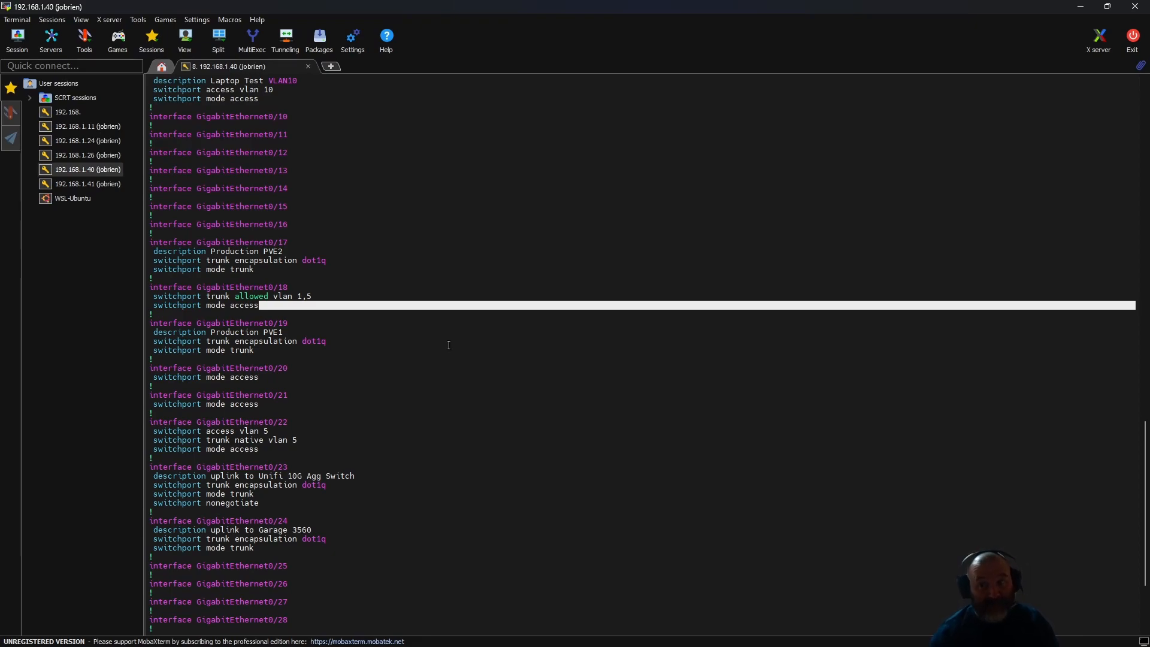
{"action": "left_click_drag", "start_coordinate": [226, 377], "coordinate": [244, 377]}
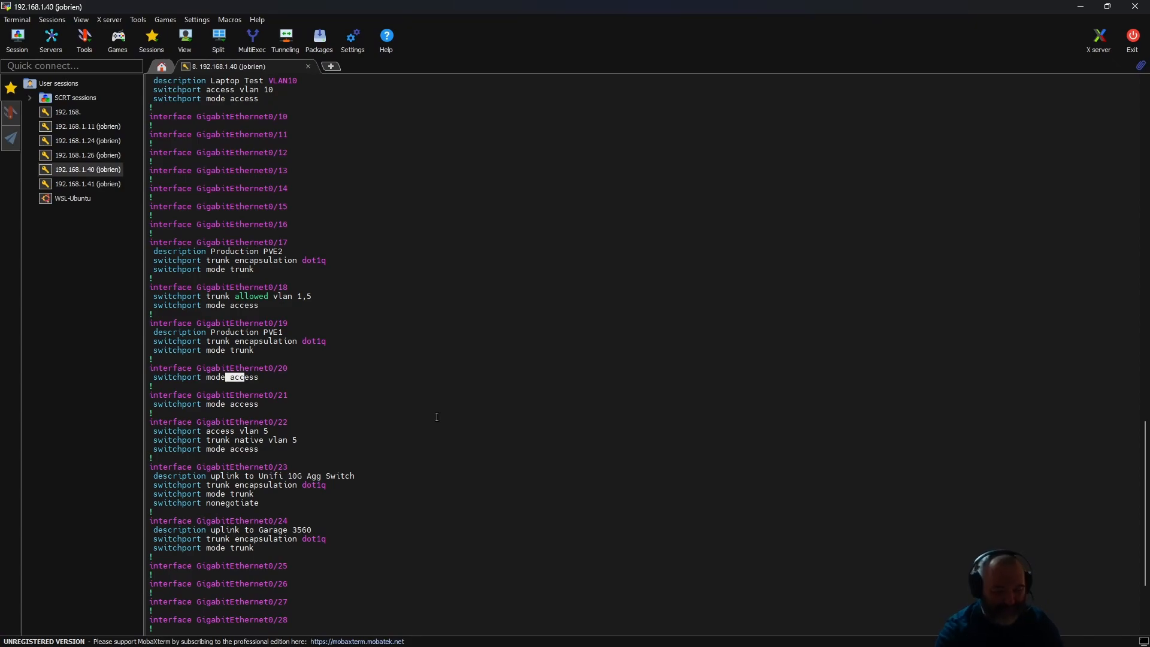
- List the switch's VLANs and their port assignments with sh vlan
{"action": "scroll", "coordinate": [437, 417], "scroll_direction": "down", "scroll_amount": 10}
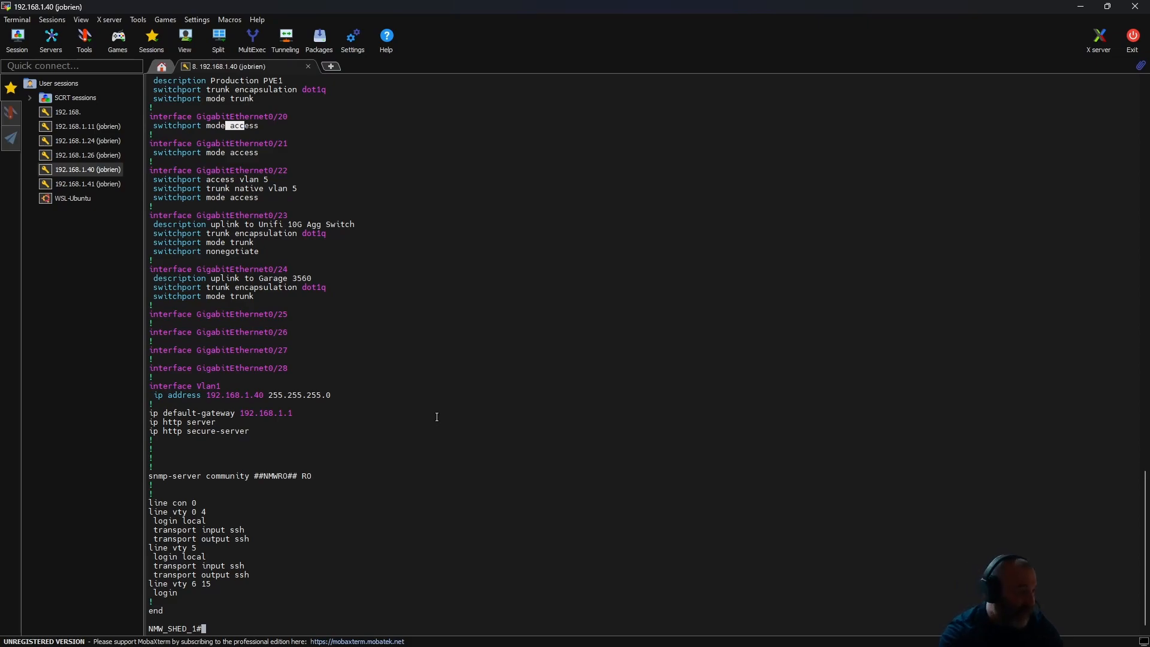
{"action": "type", "text": "sh vlan"}
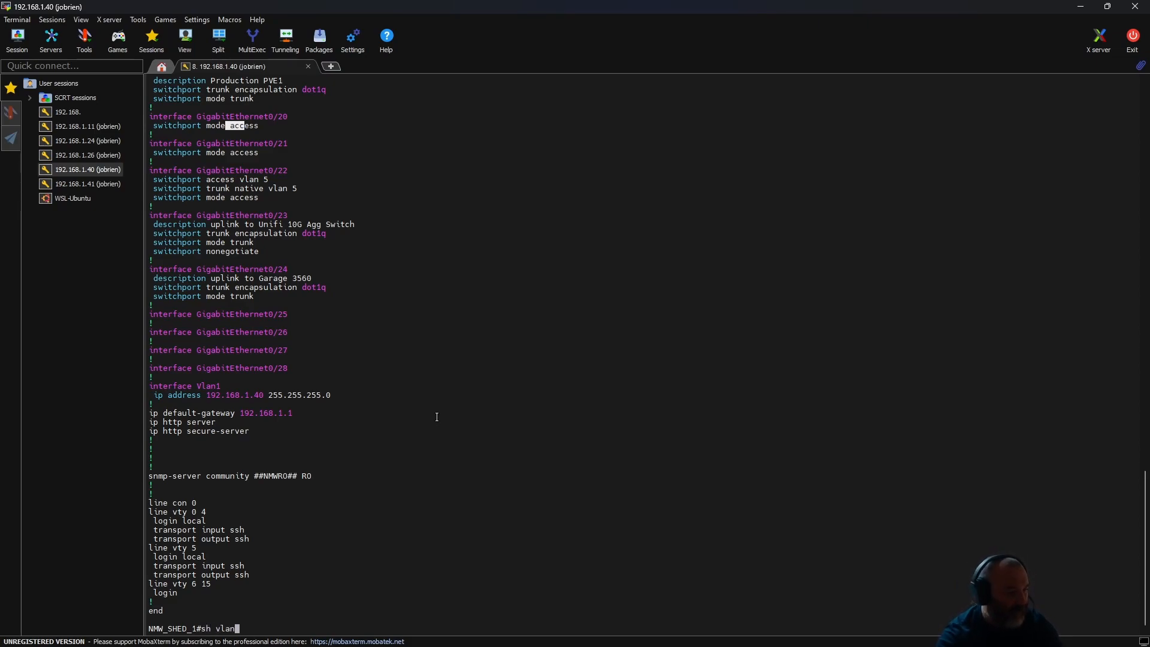
{"action": "key", "text": "Return"}
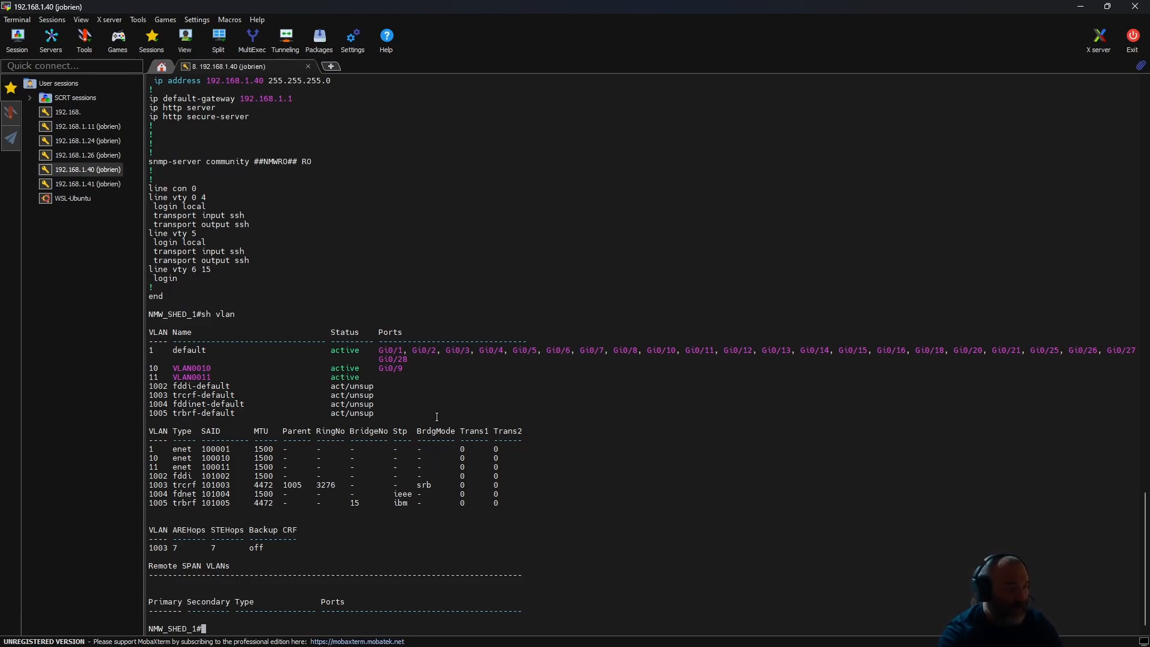
- Display the full running configuration again with sh run and review the settings of interfaces 0/15 to 0/28
{"action": "type", "text": "sh run"}
{"action": "key", "text": "Return"}
{"action": "key", "text": "space"}
{"action": "key", "text": "space"}
{"action": "key", "text": "space"}
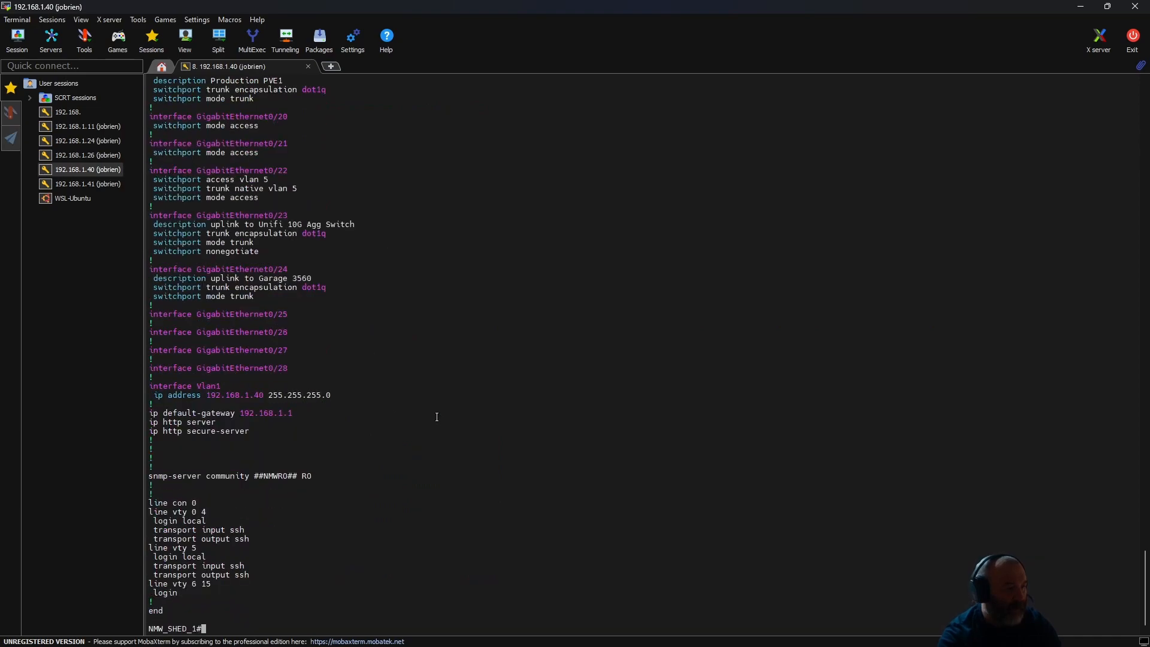
{"action": "scroll", "coordinate": [565, 413], "scroll_direction": "up", "scroll_amount": 5}
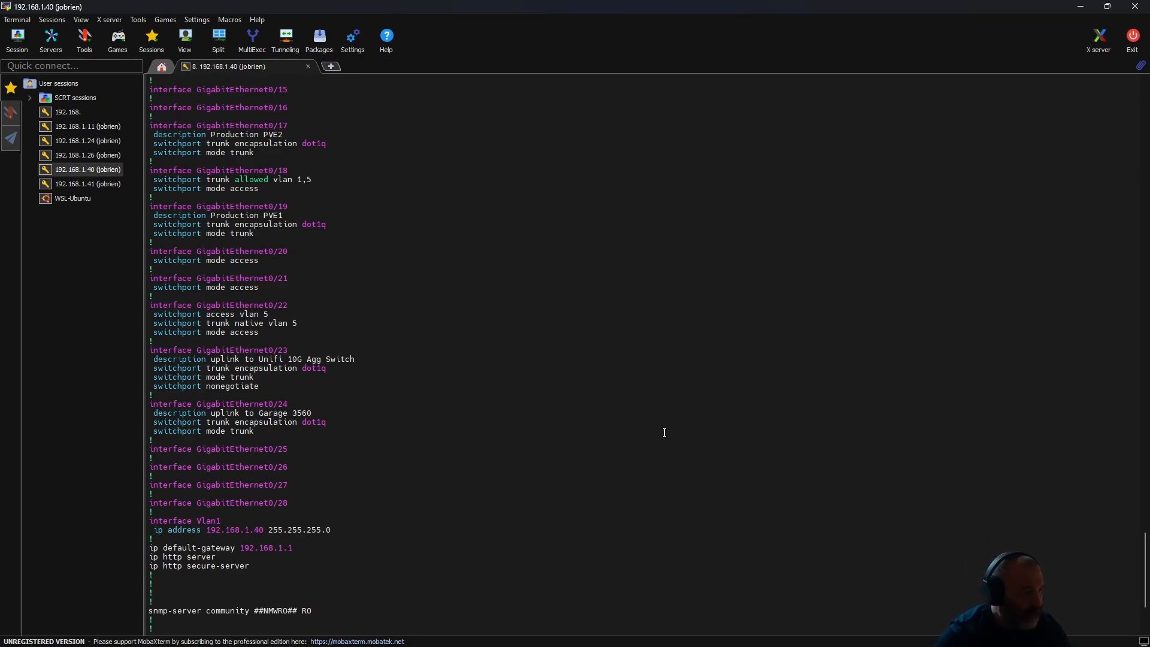
- Return to a clean switch prompt and enter global configuration mode with conf t
{"action": "key", "text": "space"}
{"action": "key", "text": "Return"}
{"action": "key", "text": "Return"}
{"action": "key", "text": "Return"}
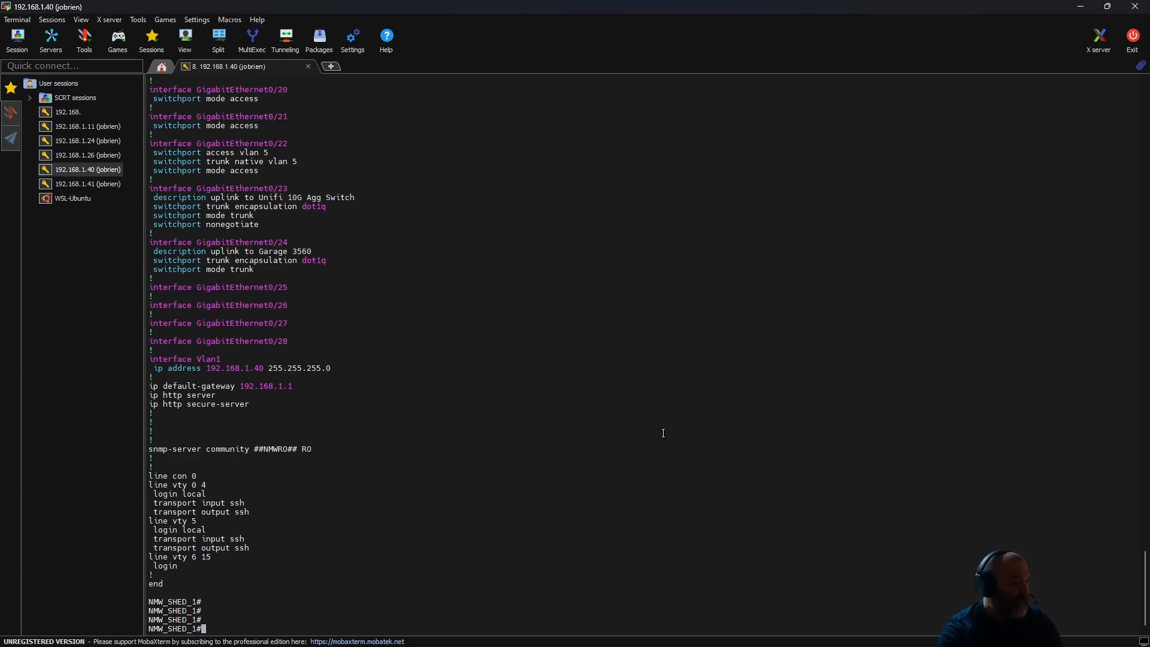
{"action": "type", "text": "conf t"}
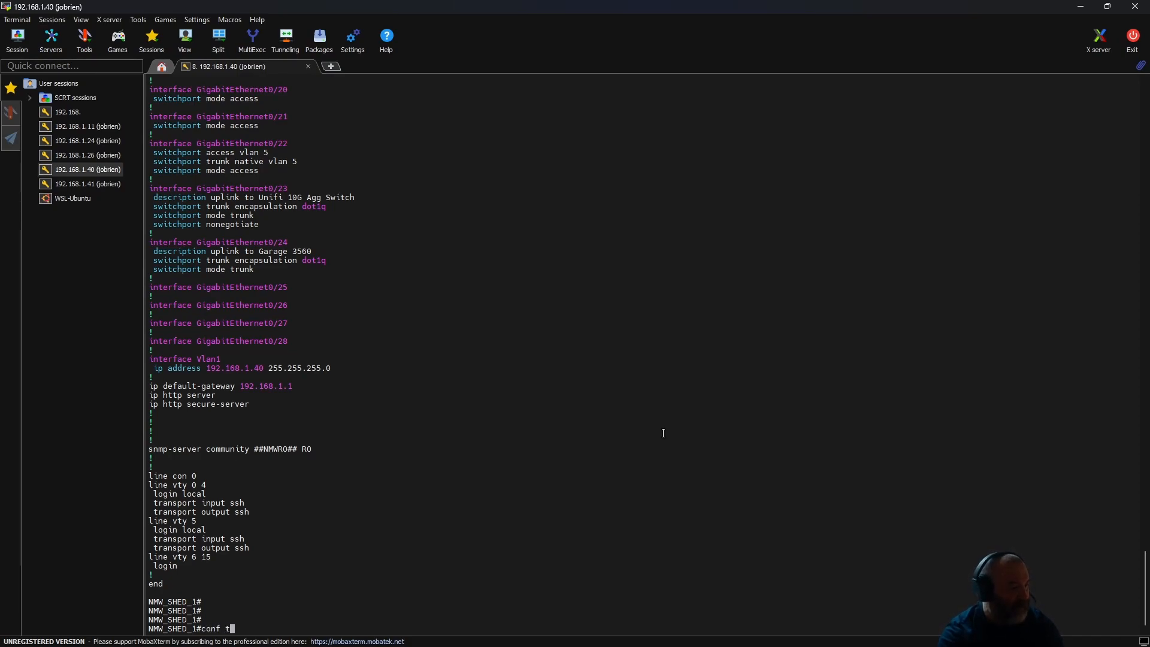
{"action": "key", "text": "Return"}
- Copy the line "switchport trunk allowed vlan 1,5" from the GigabitEthernet0/18 section of the running configuration
{"action": "scroll", "coordinate": [408, 395], "scroll_direction": "up", "scroll_amount": 5}
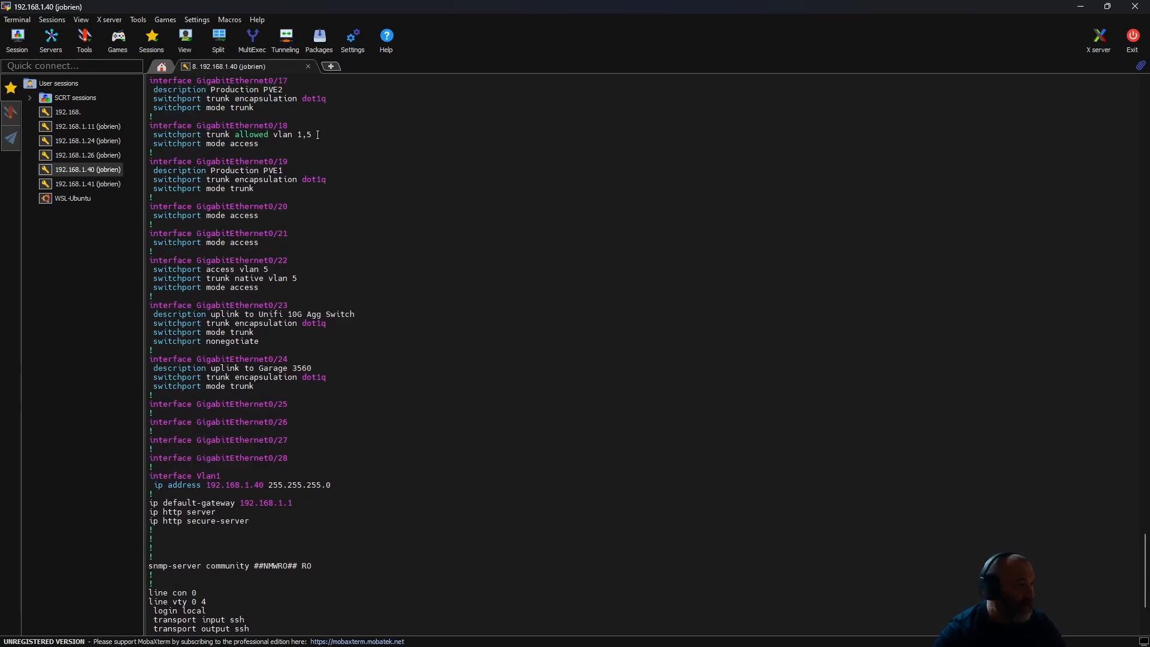
{"action": "left_click_drag", "start_coordinate": [314, 135], "coordinate": [154, 135]}
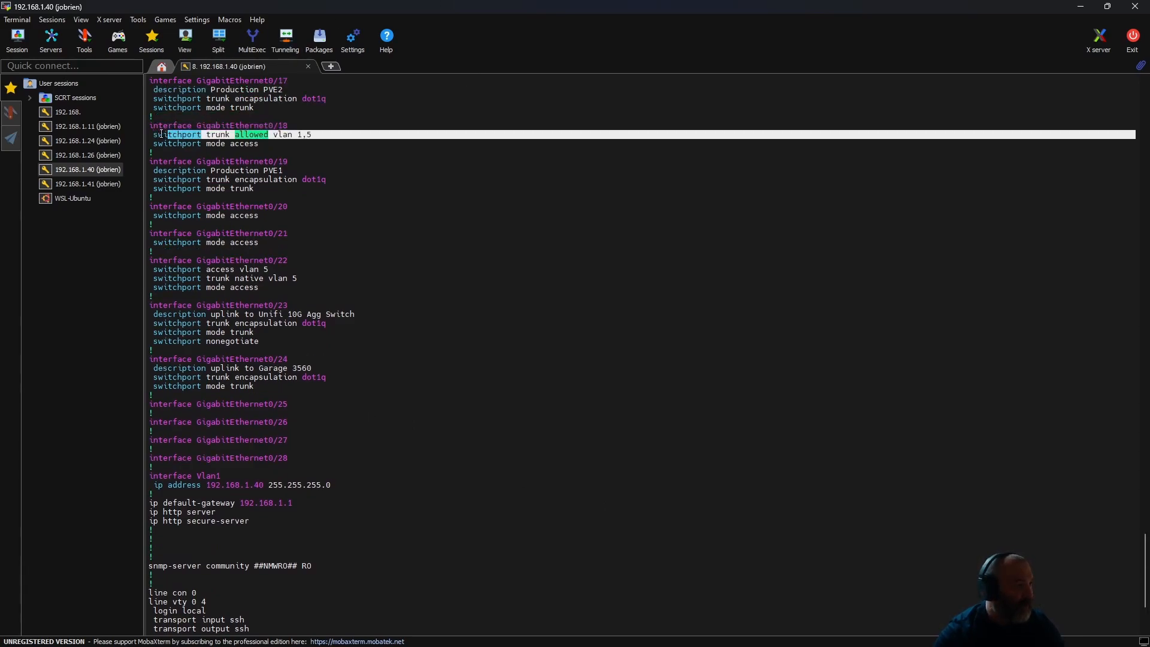
{"action": "right_click", "coordinate": [157, 135]}
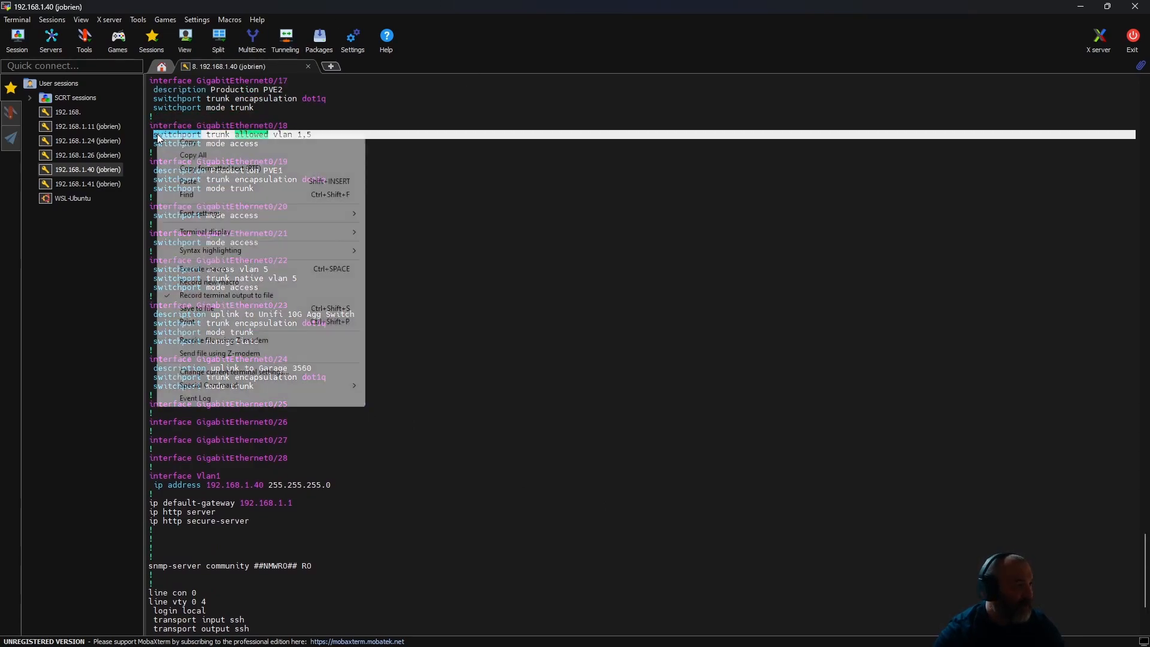
{"action": "left_click", "coordinate": [210, 143]}
- Enter interface configuration mode for gigabitEthernet 0/18
{"action": "scroll", "coordinate": [520, 478], "scroll_direction": "down", "scroll_amount": 5}
{"action": "type", "text": "int gigabitEthernet 0/18"}
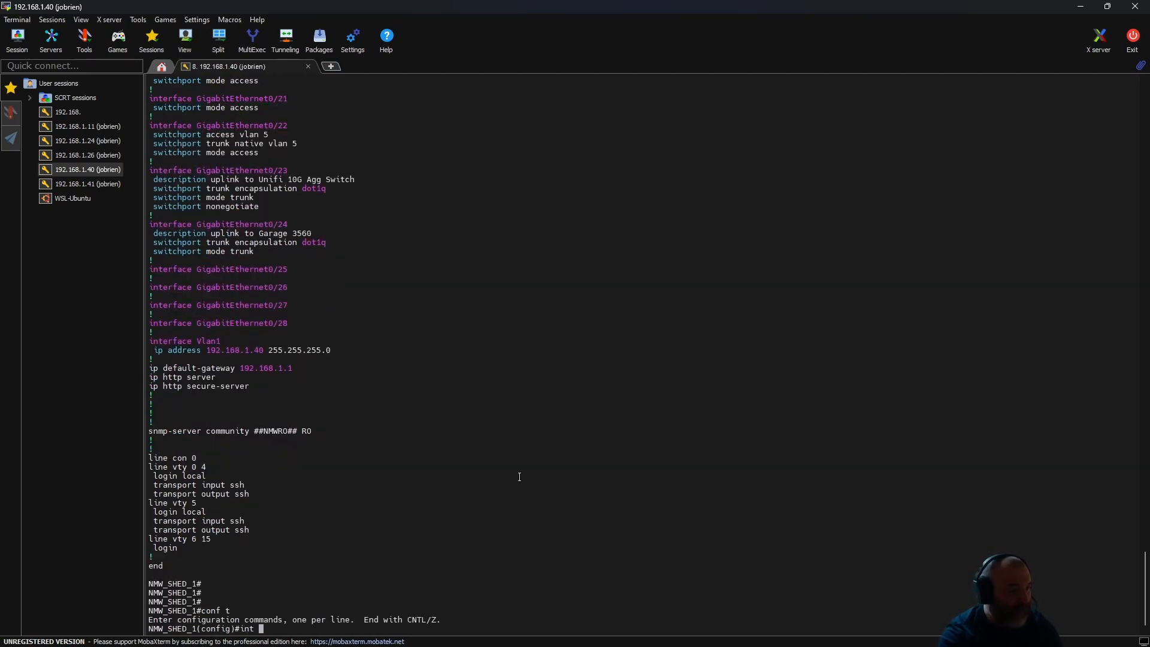
{"action": "key", "text": "Tab"}
{"action": "type", "text": "0/18"}
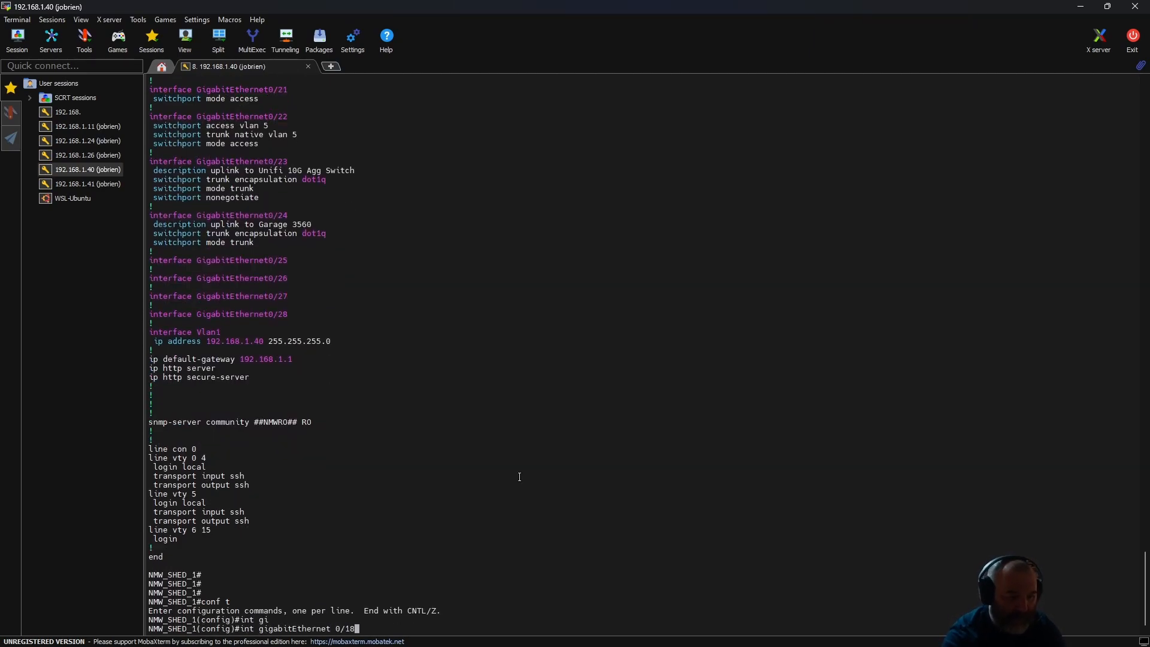
{"action": "key", "text": "Return"}
- Begin a no command on the interface and try to paste the copied switchport line after it
{"action": "type", "text": "no"}
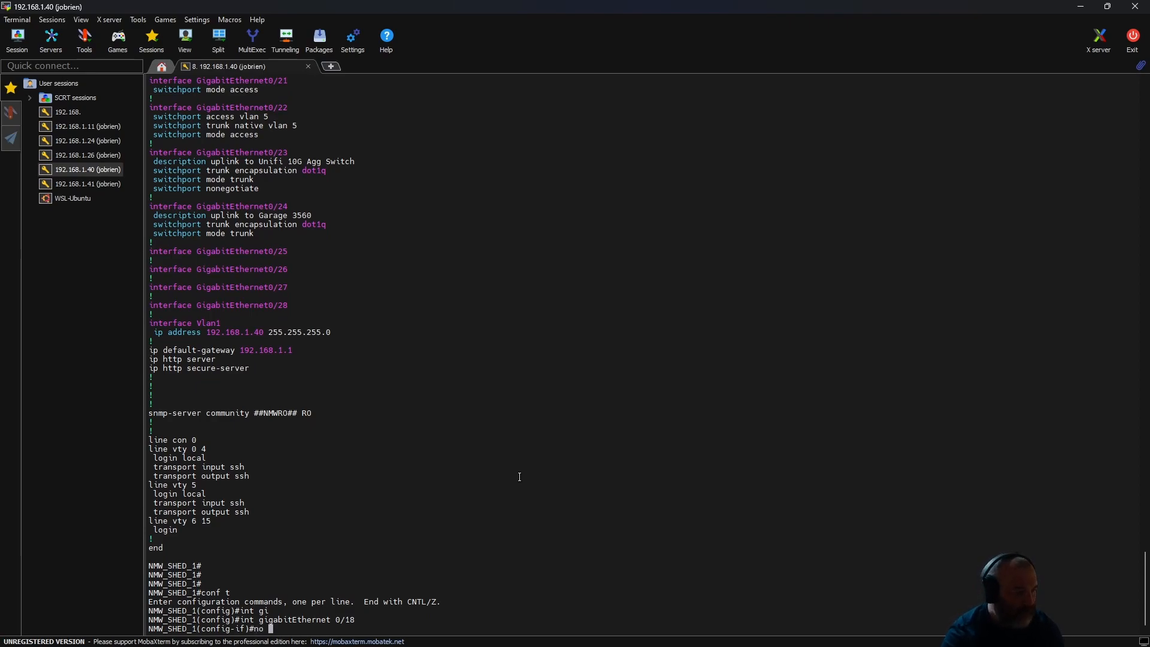
{"action": "right_click", "coordinate": [519, 477]}
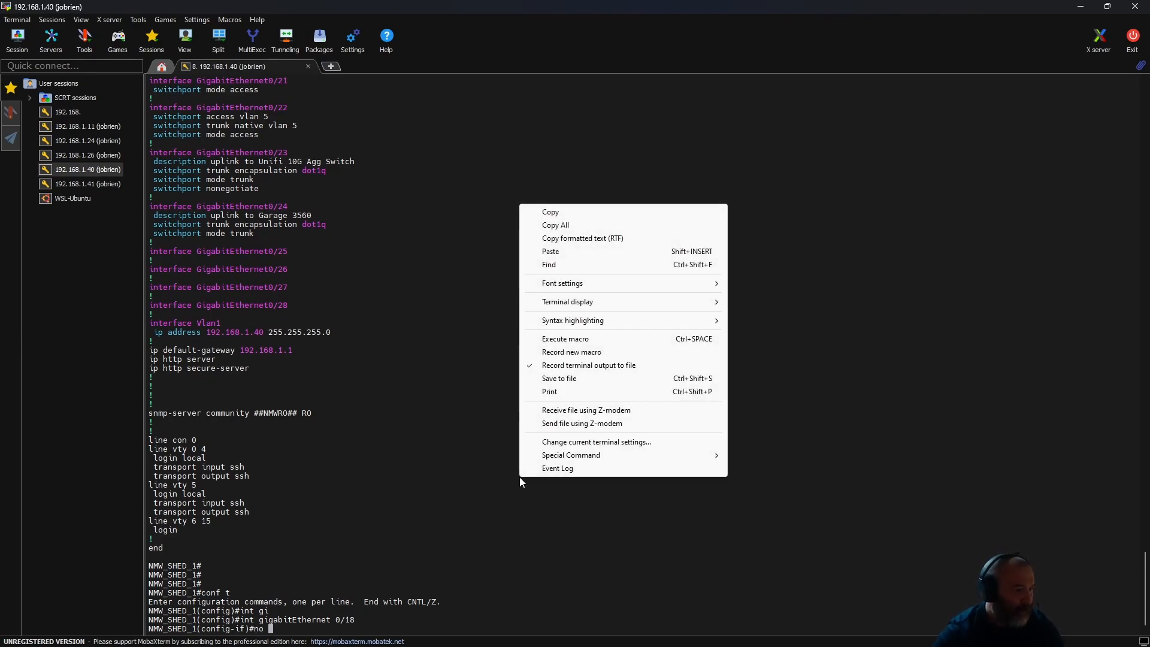
{"action": "left_click", "coordinate": [578, 245]}
{"action": "right_click", "coordinate": [451, 426]}
{"action": "left_click", "coordinate": [404, 424]}
{"action": "left_click_drag", "start_coordinate": [451, 416], "coordinate": [446, 411]}
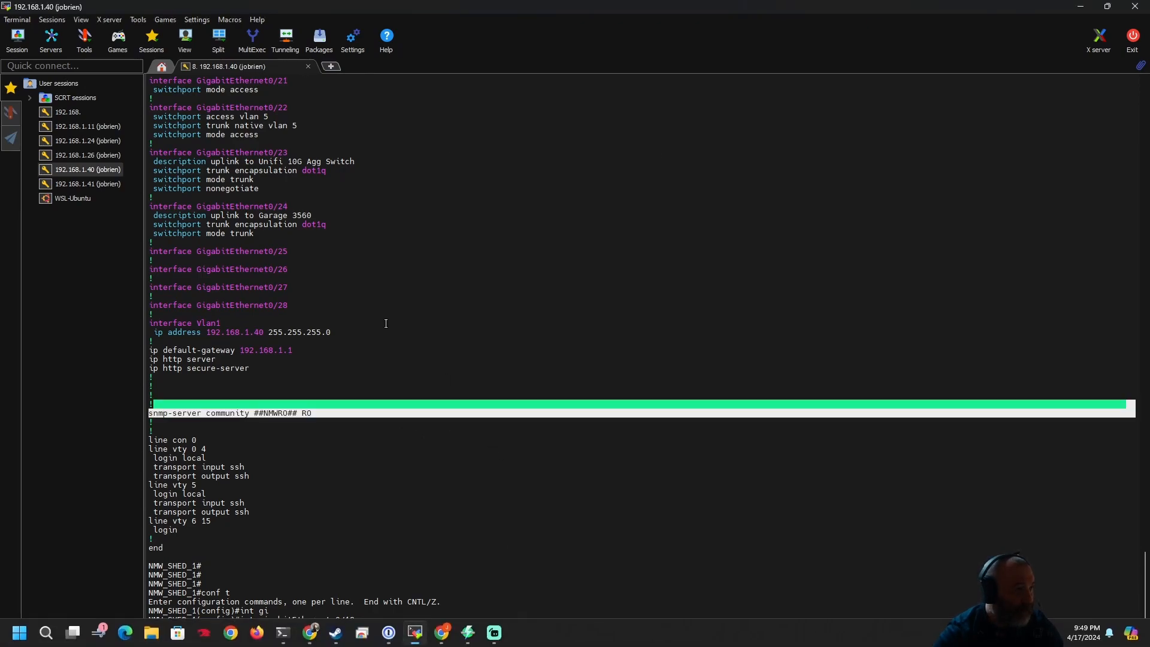
- Copy only the text "switchport trunk allowed vlan 1,5" from the GigabitEthernet0/18 section of the running configuration
{"action": "scroll", "coordinate": [410, 345], "scroll_direction": "up", "scroll_amount": 15}
{"action": "scroll", "coordinate": [323, 285], "scroll_direction": "down", "scroll_amount": 10}
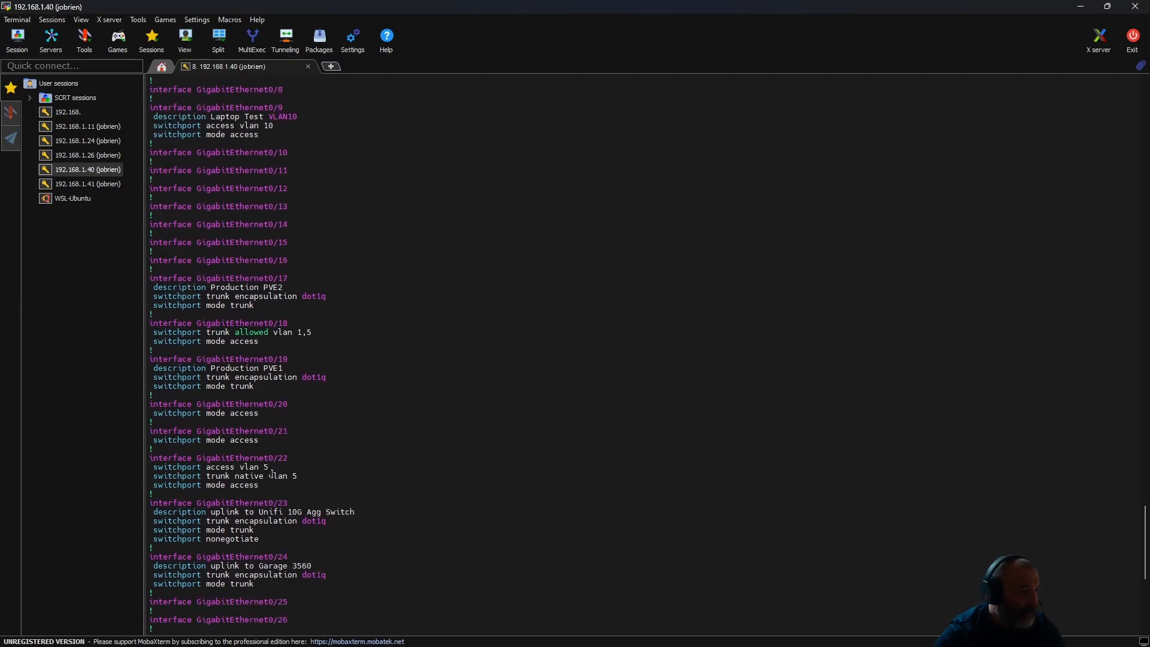
{"action": "left_click_drag", "start_coordinate": [149, 332], "coordinate": [312, 330]}
{"action": "right_click", "coordinate": [310, 329]}
{"action": "left_click", "coordinate": [359, 337]}
- Complete the command with the copied text, remove the extra space, and run no switchport trunk allowed vlan 1,5
{"action": "scroll", "coordinate": [430, 425], "scroll_direction": "down", "scroll_amount": 1}
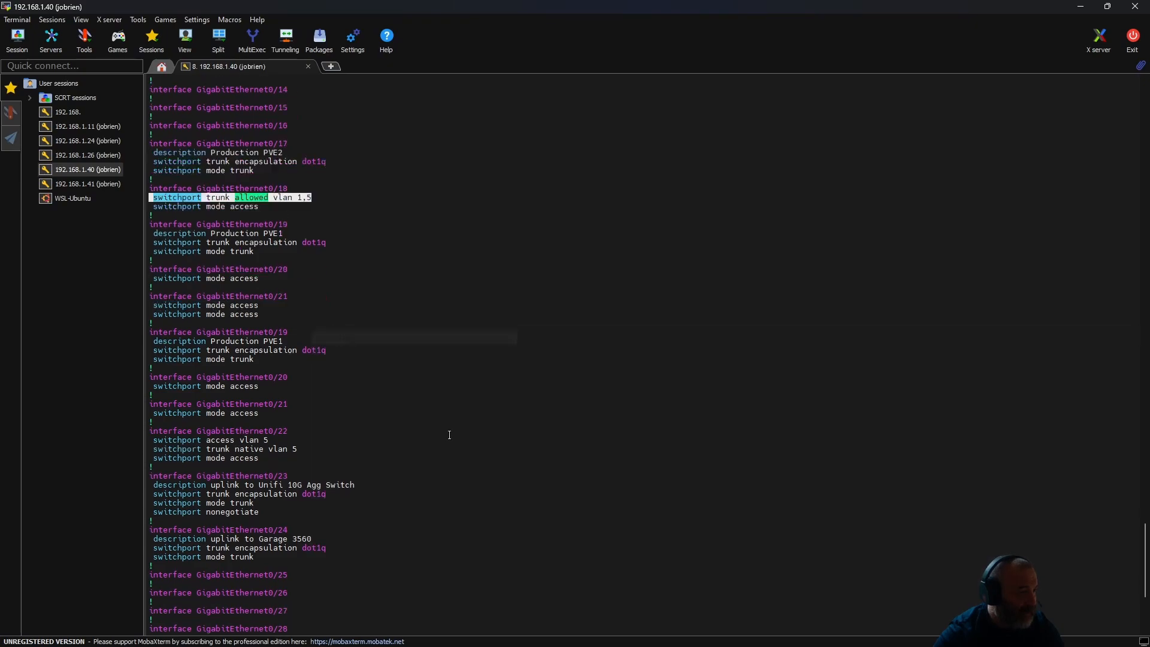
{"action": "scroll", "coordinate": [431, 425], "scroll_direction": "down", "scroll_amount": 12}
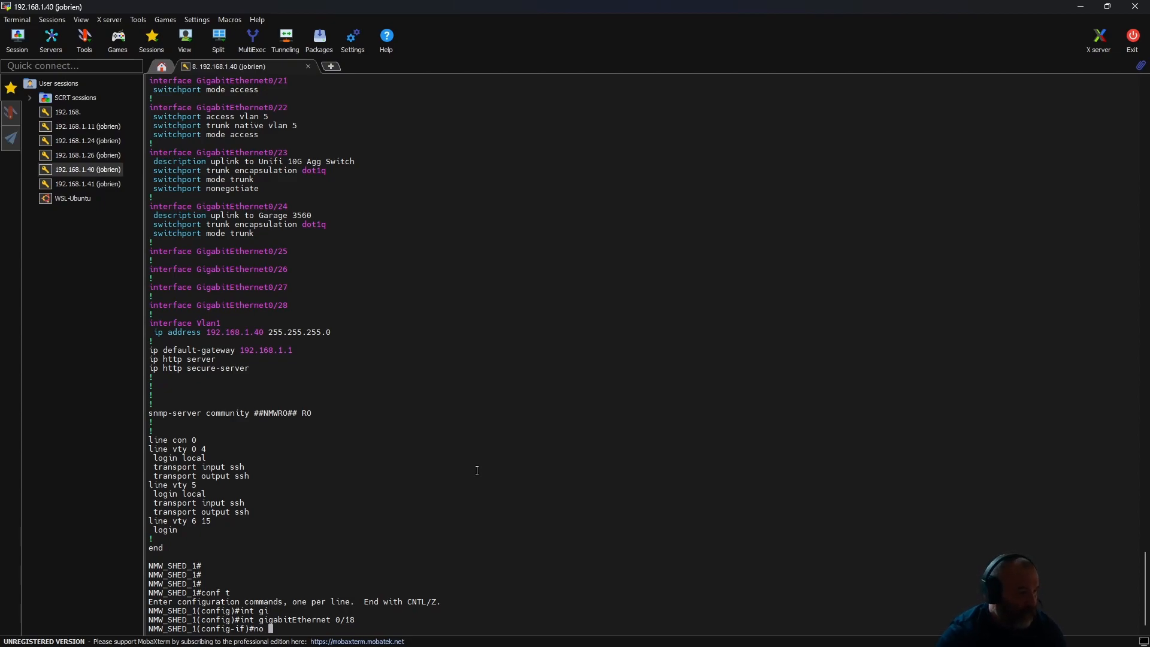
{"action": "right_click", "coordinate": [477, 470]}
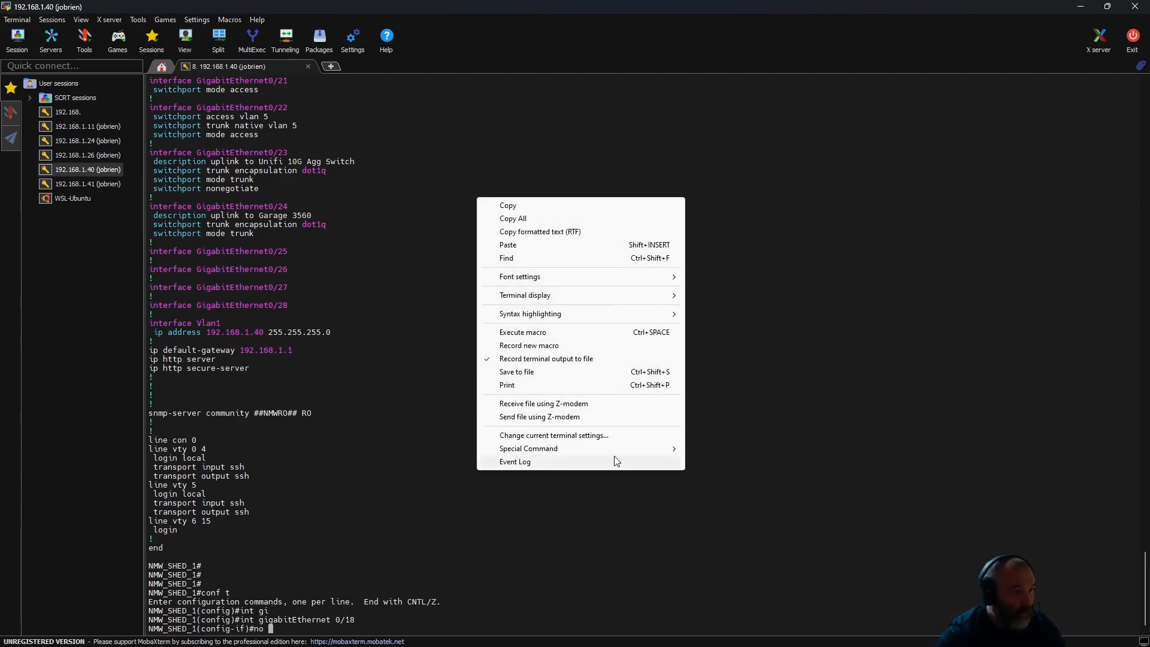
{"action": "left_click", "coordinate": [547, 245]}
{"action": "key", "text": "Left"}
{"action": "key", "text": "Left"}
{"action": "key", "text": "Left"}
{"action": "key", "text": "Left"}
{"action": "key", "text": "Left"}
{"action": "key", "text": "Left"}
{"action": "key", "text": "Left"}
{"action": "key", "text": "Left"}
{"action": "key", "text": "Left"}
{"action": "key", "text": "Left"}
{"action": "key", "text": "Left"}
{"action": "key", "text": "Left"}
{"action": "key", "text": "Left"}
{"action": "key", "text": "Left"}
{"action": "key", "text": "Left"}
{"action": "key", "text": "Left"}
{"action": "key", "text": "Left"}
{"action": "key", "text": "Left"}
{"action": "key", "text": "Left"}
{"action": "key", "text": "Left"}
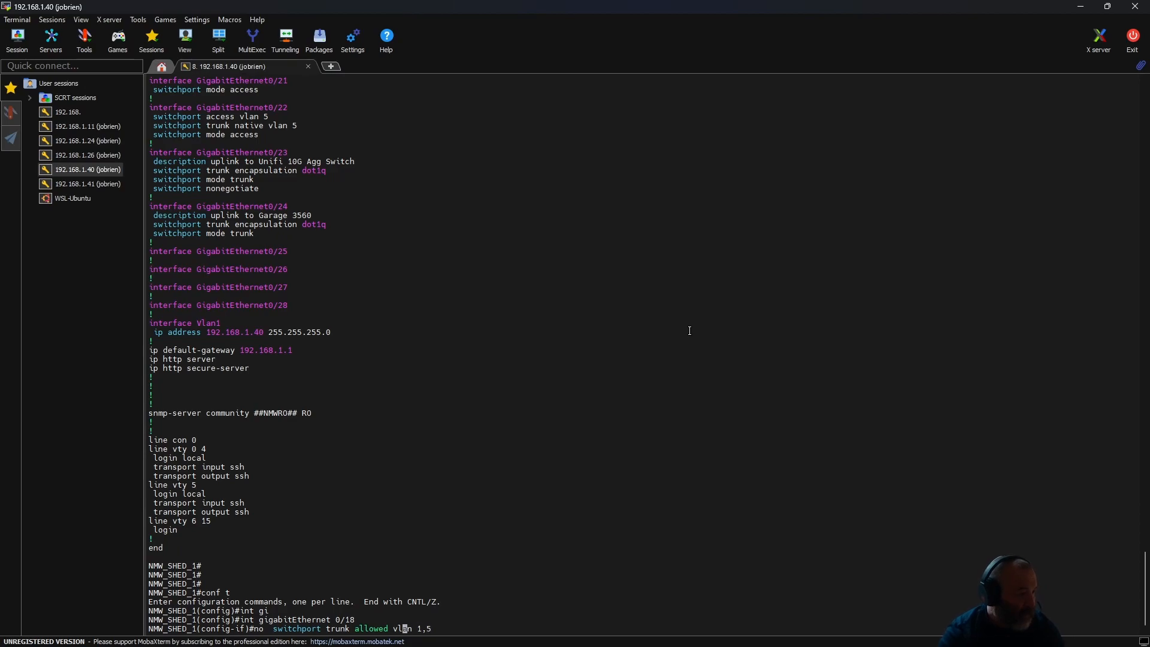
{"action": "key", "text": "Left"}
{"action": "key", "text": "Left"}
{"action": "key", "text": "Left"}
{"action": "key", "text": "BackSpace"}
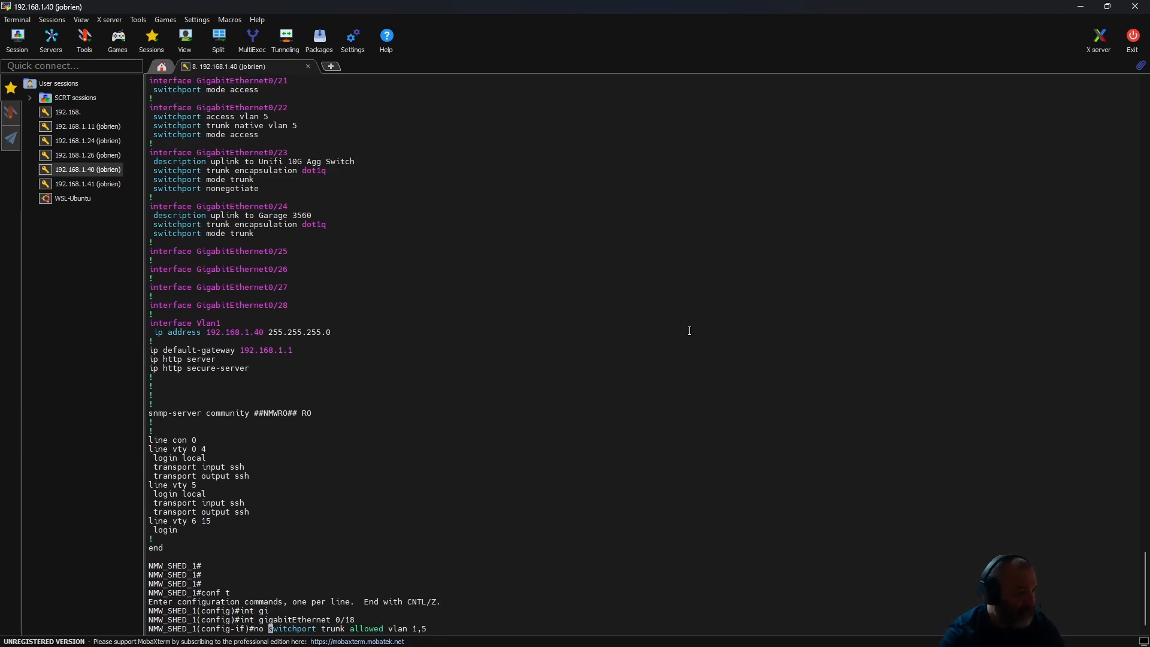
{"action": "key", "text": "Return"}
- Display the running configuration of the edited interface with do sh run int gig 0/18
{"action": "type", "text": "do sh "}
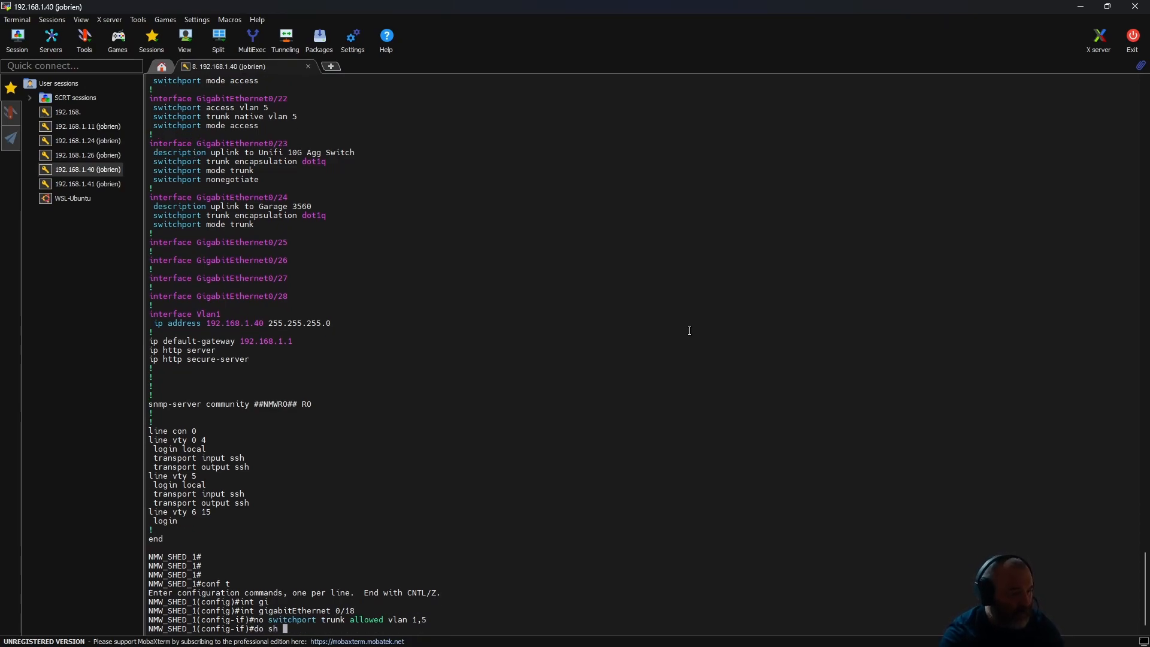
{"action": "type", "text": "run int gig 0/"}
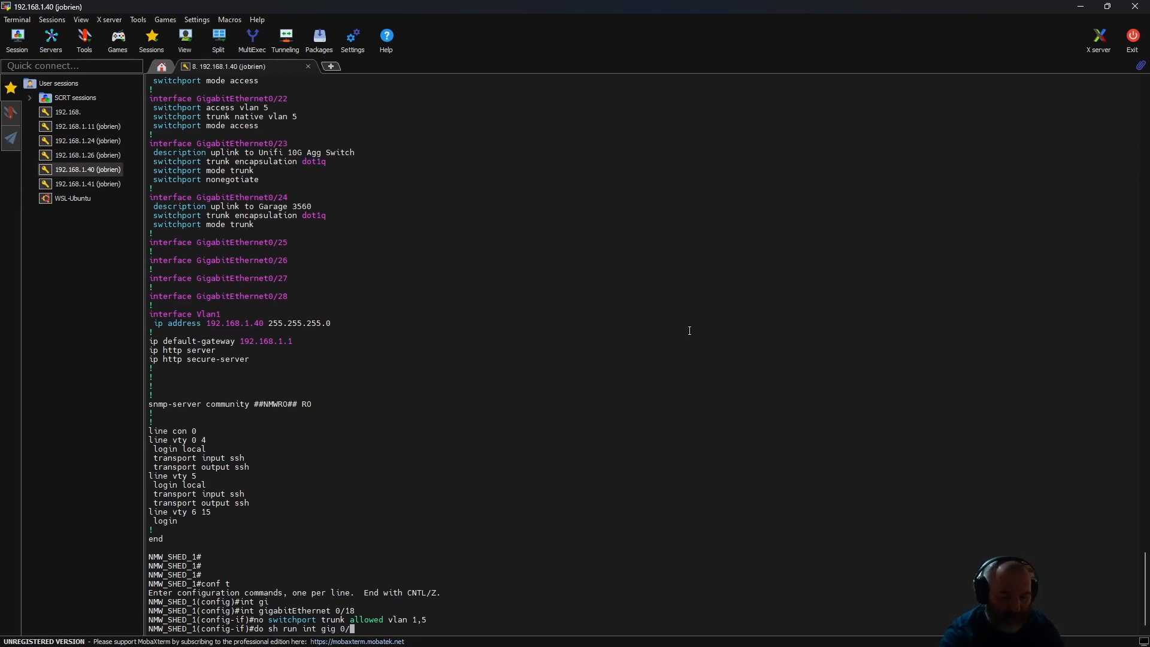
{"action": "type", "text": "18"}
{"action": "key", "text": "Return"}
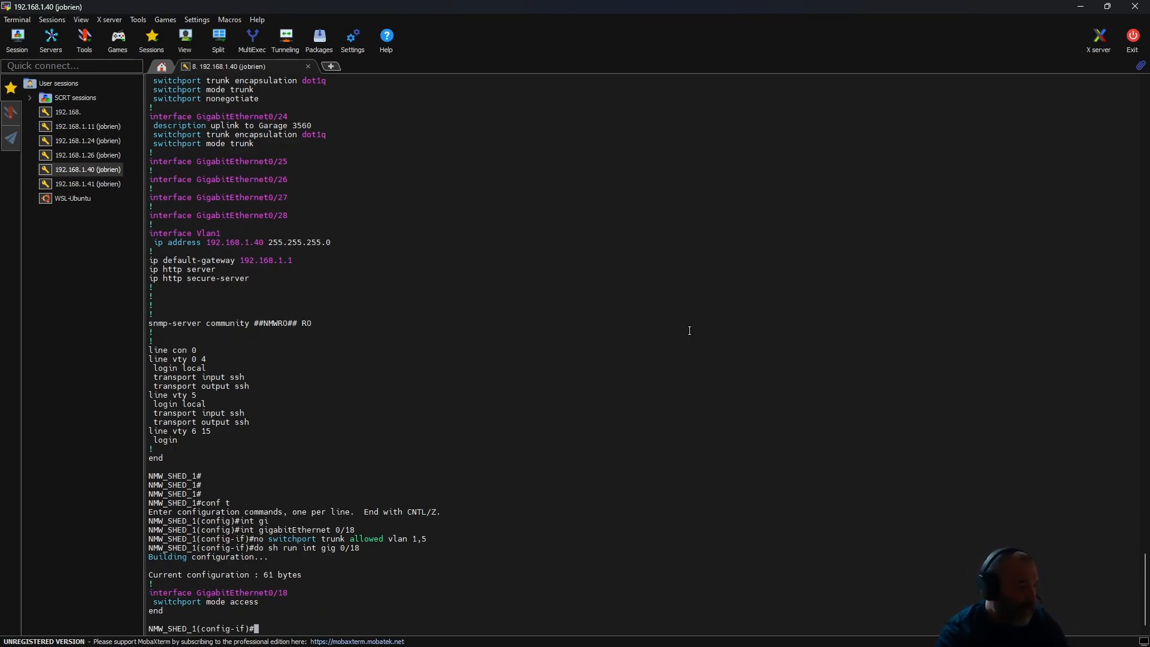
- Display the running configuration of port 0/20 with do sh run int gig 0/20
{"action": "type", "text": "do "}
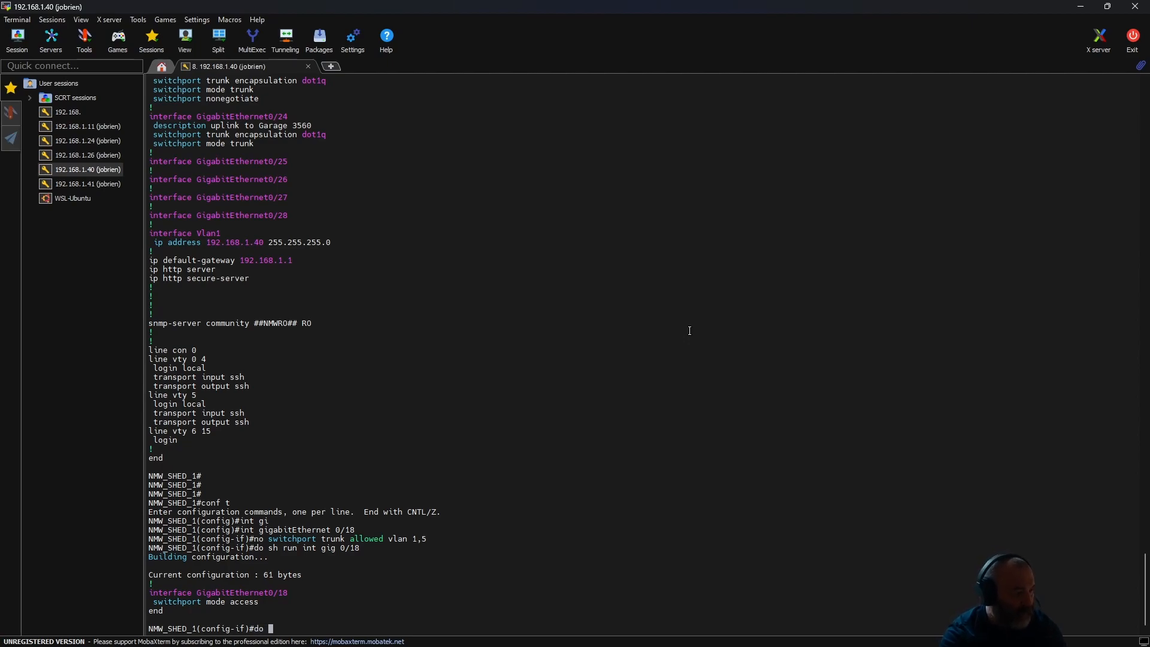
{"action": "type", "text": "sh run int gig 0/20"}
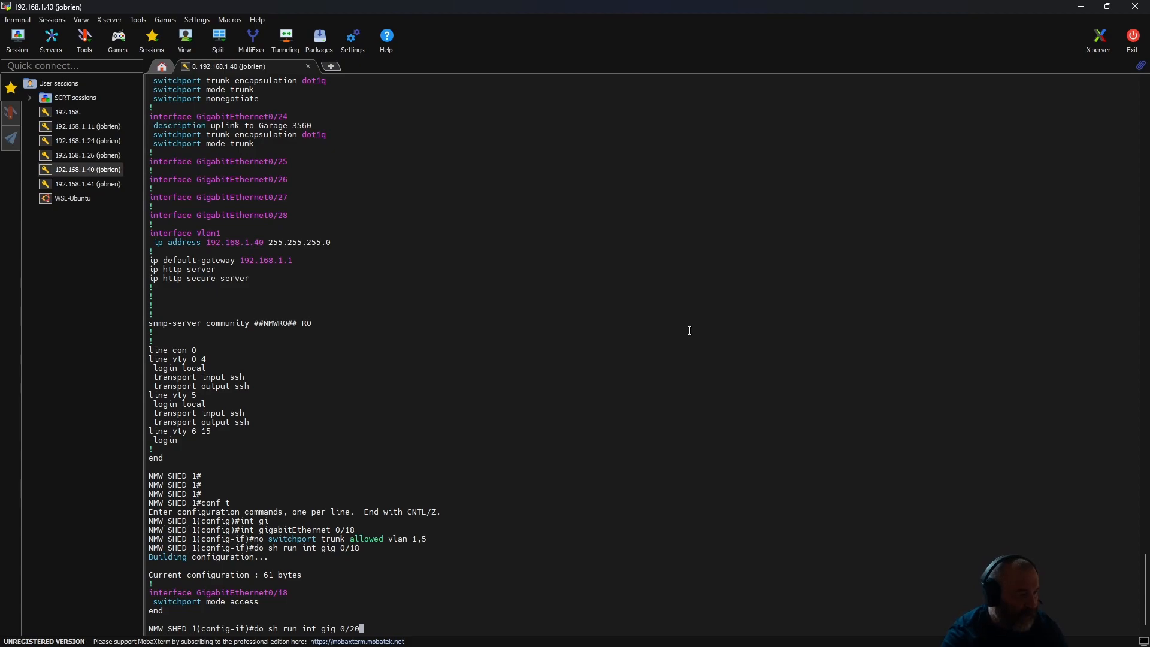
{"action": "key", "text": "Return"}
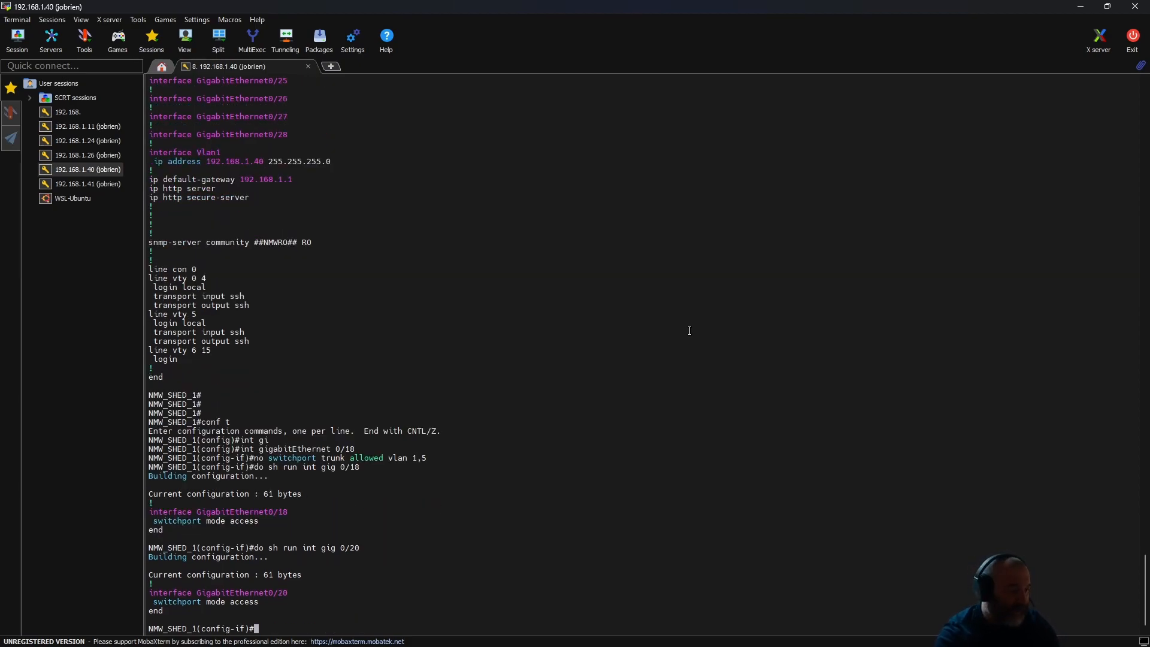
- Assign interface 0/18 to VLAN 11 with switchport access vlan 11
{"action": "type", "text": "swi"}
{"action": "key", "text": "Tab"}
{"action": "key", "text": "BackSpace"}
{"action": "key", "text": "BackSpace"}
{"action": "key", "text": "BackSpace"}
{"action": "key", "text": "BackSpace"}
{"action": "key", "text": "BackSpace"}
{"action": "key", "text": "BackSpace"}
{"action": "key", "text": "BackSpace"}
{"action": "key", "text": "BackSpace"}
{"action": "key", "text": "BackSpace"}
{"action": "key", "text": "BackSpace"}
{"action": "key", "text": "BackSpace"}
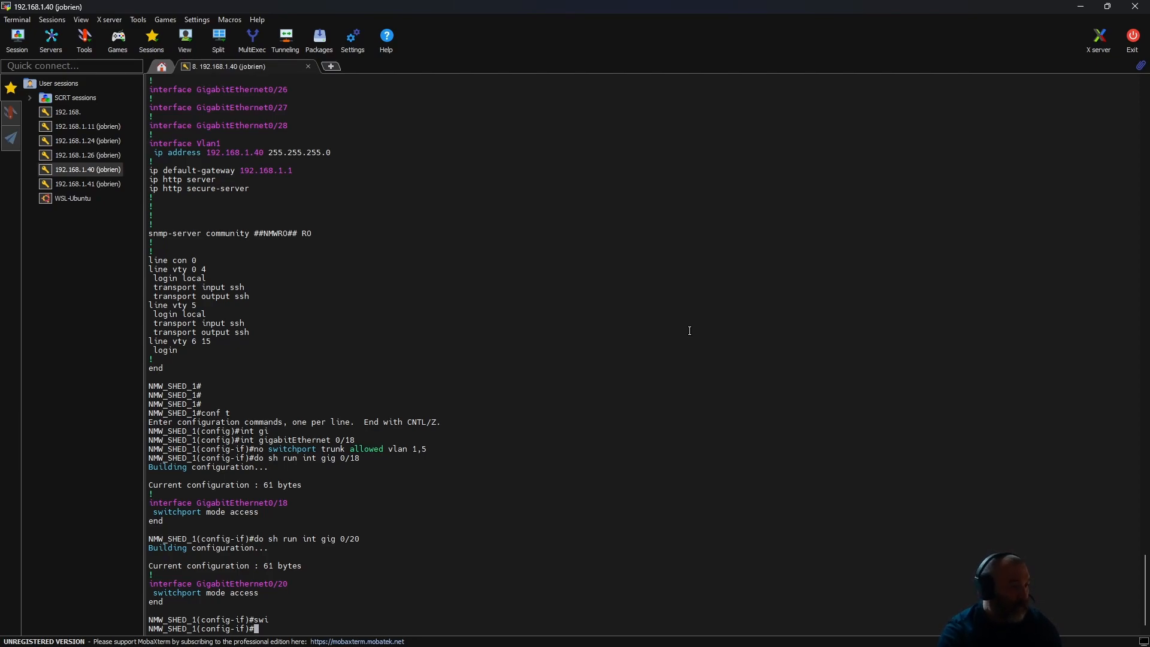
{"action": "type", "text": "swi"}
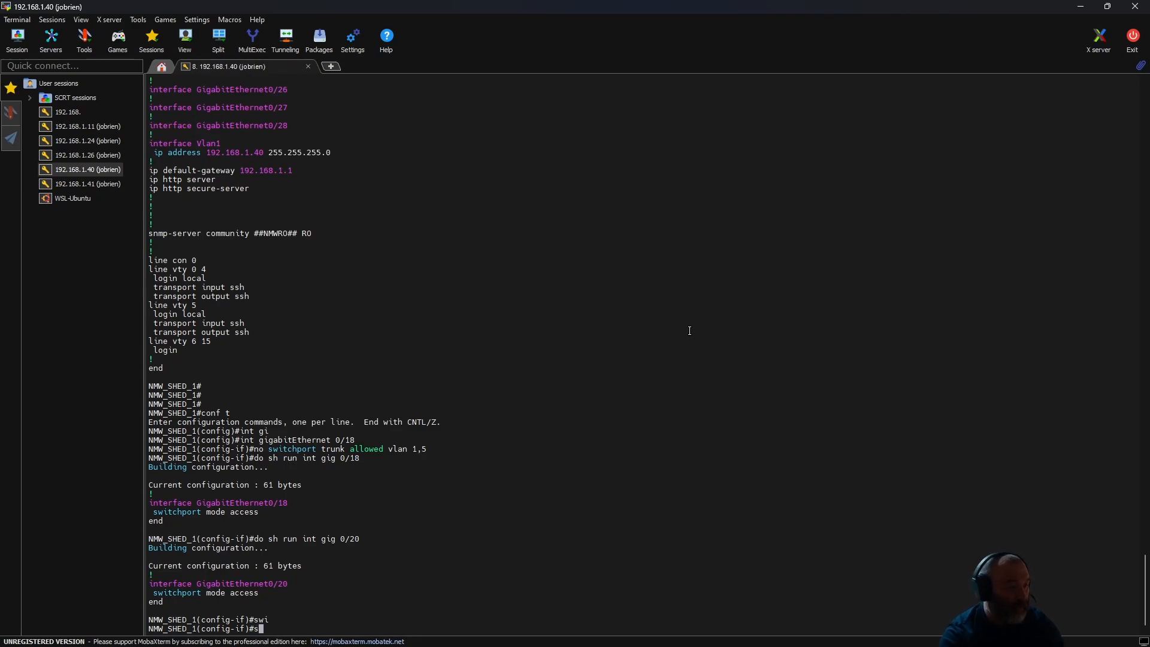
{"action": "key", "text": "Tab"}
{"action": "type", "text": "mod"}
{"action": "key", "text": "Tab"}
{"action": "key", "text": "BackSpace"}
{"action": "key", "text": "BackSpace"}
{"action": "key", "text": "BackSpace"}
{"action": "key", "text": "BackSpace"}
{"action": "key", "text": "BackSpace"}
{"action": "type", "text": "ac"}
{"action": "key", "text": "Tab"}
{"action": "type", "text": "c"}
{"action": "key", "text": "BackSpace"}
{"action": "type", "text": "vlan 11"}
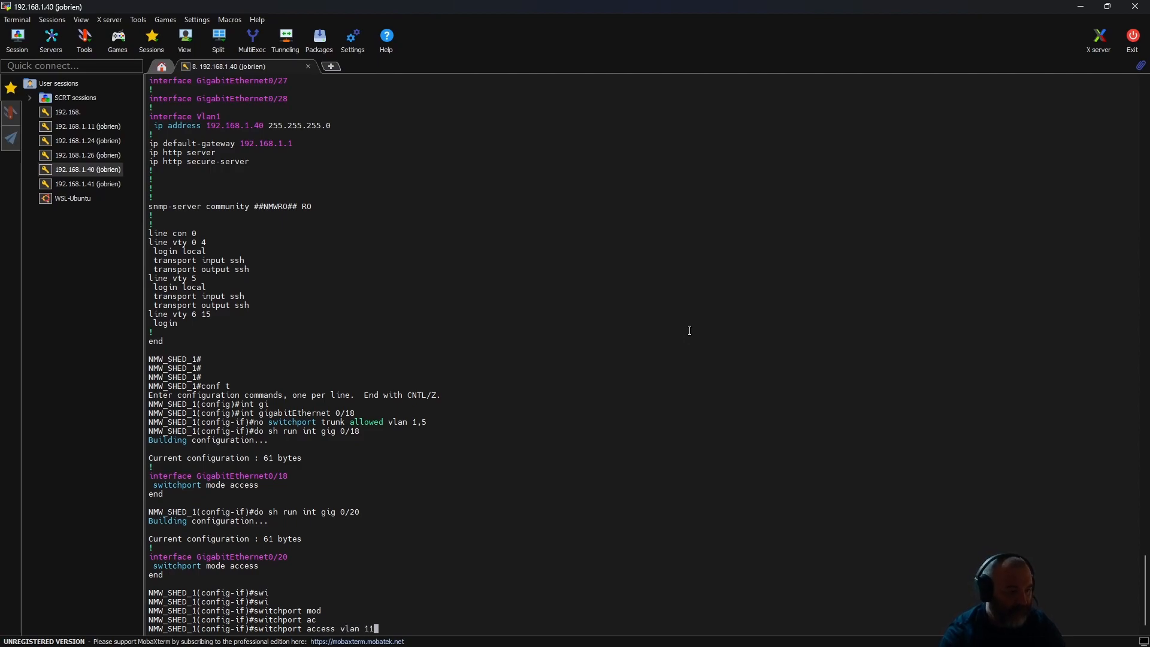
{"action": "key", "text": "Return"}
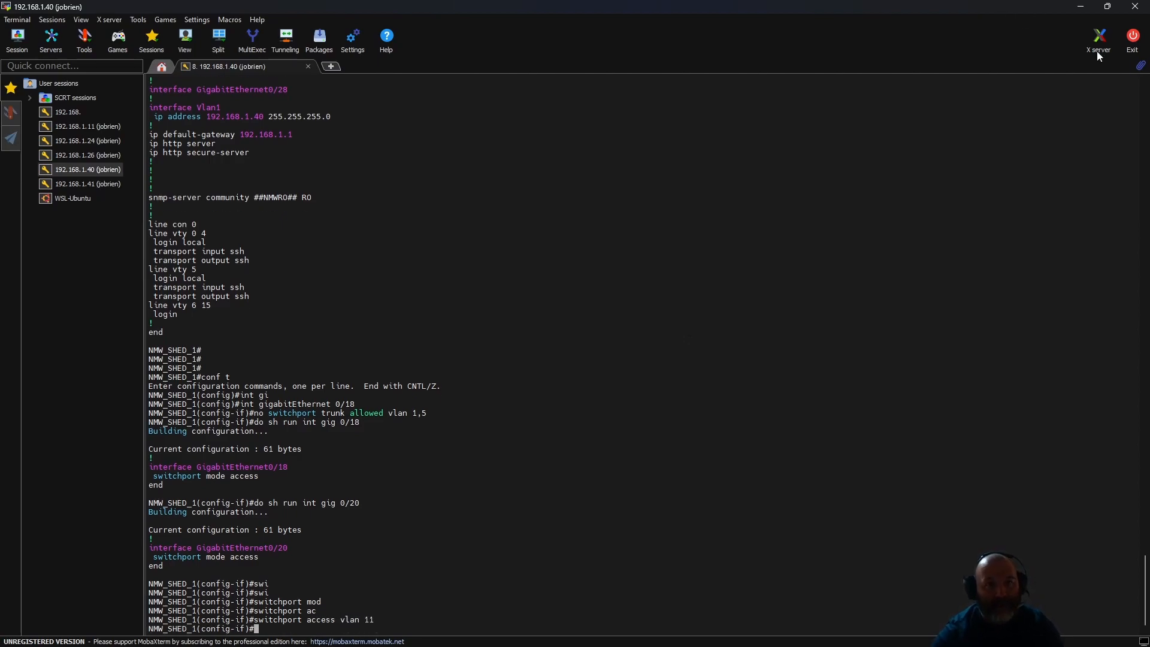
- Switch to Proxmox in the browser and open the Datacenter summary to check the cluster's health
{"action": "mouse_move", "coordinate": [468, 644]}
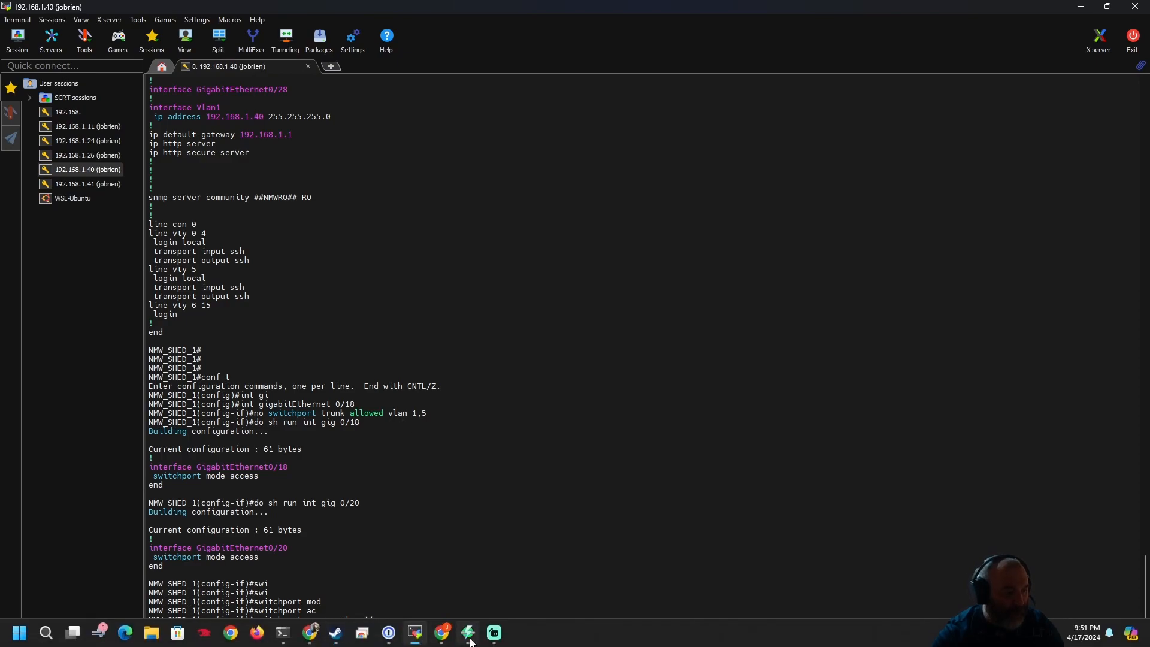
{"action": "mouse_move", "coordinate": [310, 633]}
{"action": "left_click", "coordinate": [60, 569]}
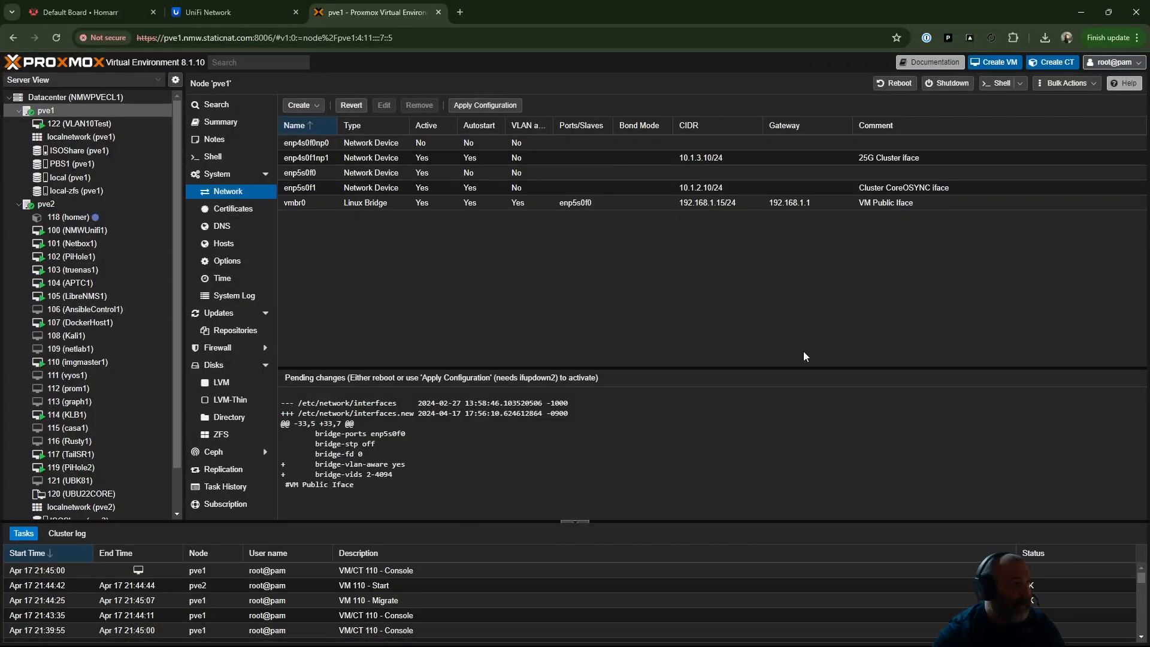
{"action": "left_click", "coordinate": [72, 97]}
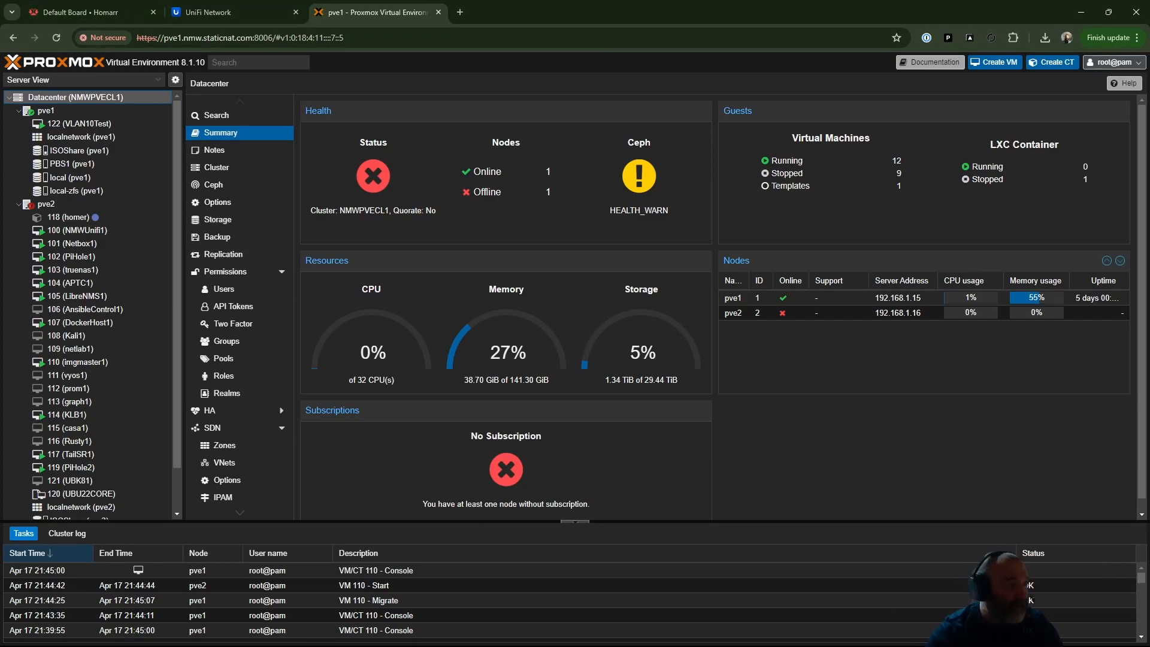
- Open KempLB1 from the Homarr dashboard, proceed past the certificate warning to its login page, and return to Proxmox
{"action": "left_click", "coordinate": [83, 18]}
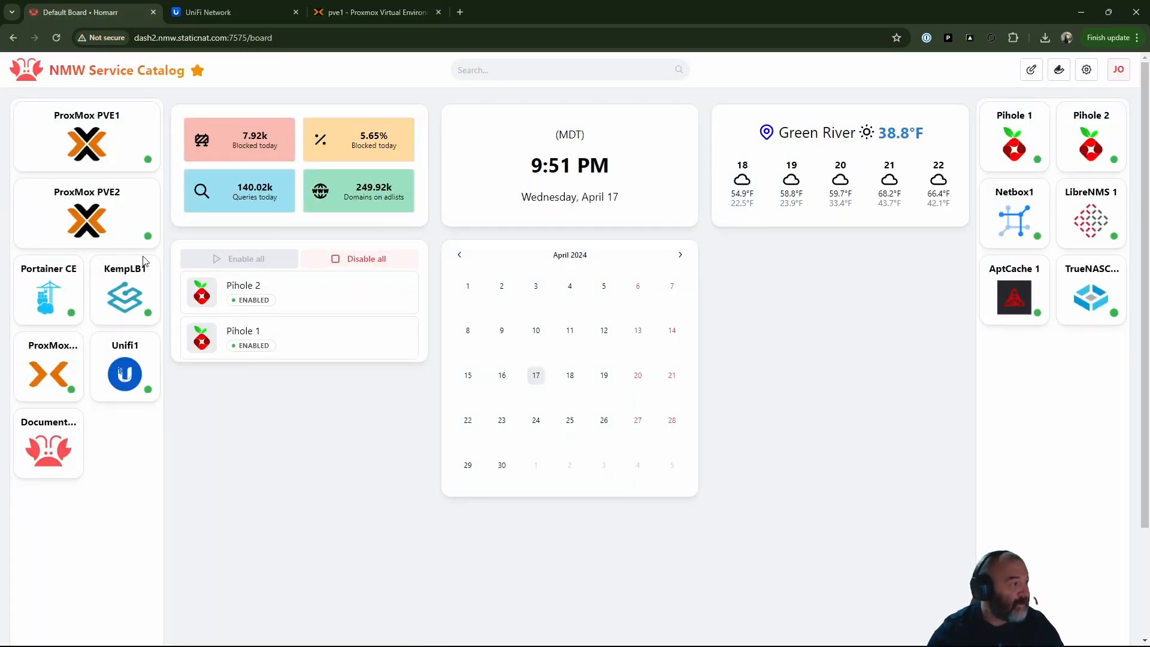
{"action": "left_click", "coordinate": [134, 299]}
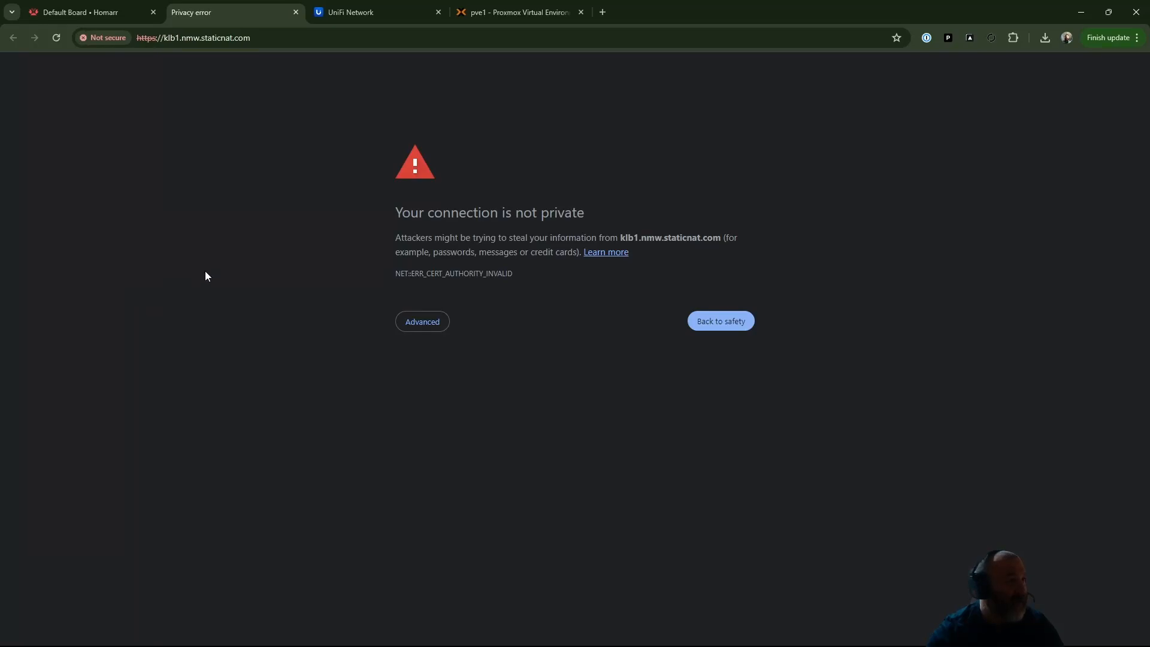
{"action": "left_click", "coordinate": [432, 325]}
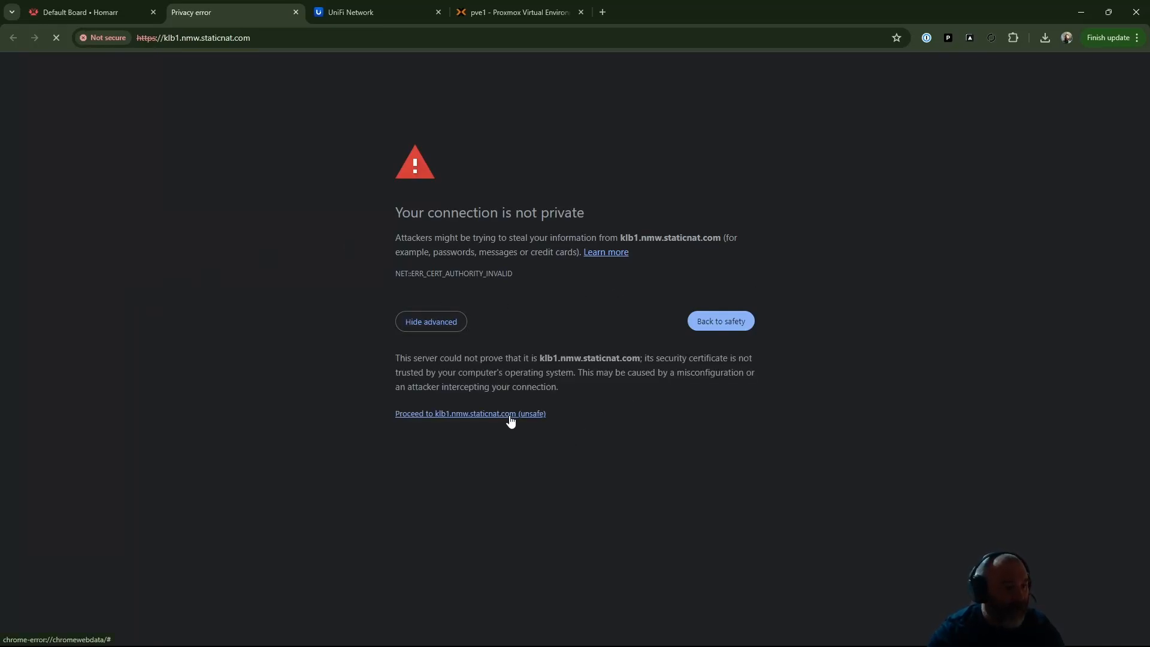
{"action": "left_click", "coordinate": [510, 415]}
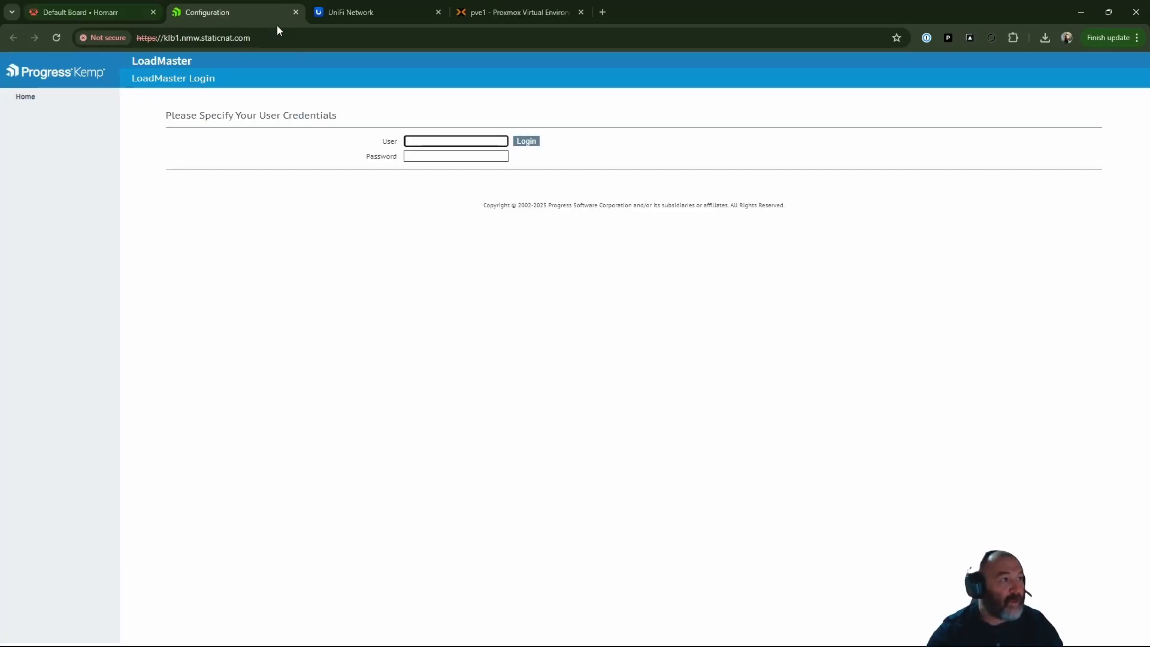
{"action": "left_click", "coordinate": [513, 14]}
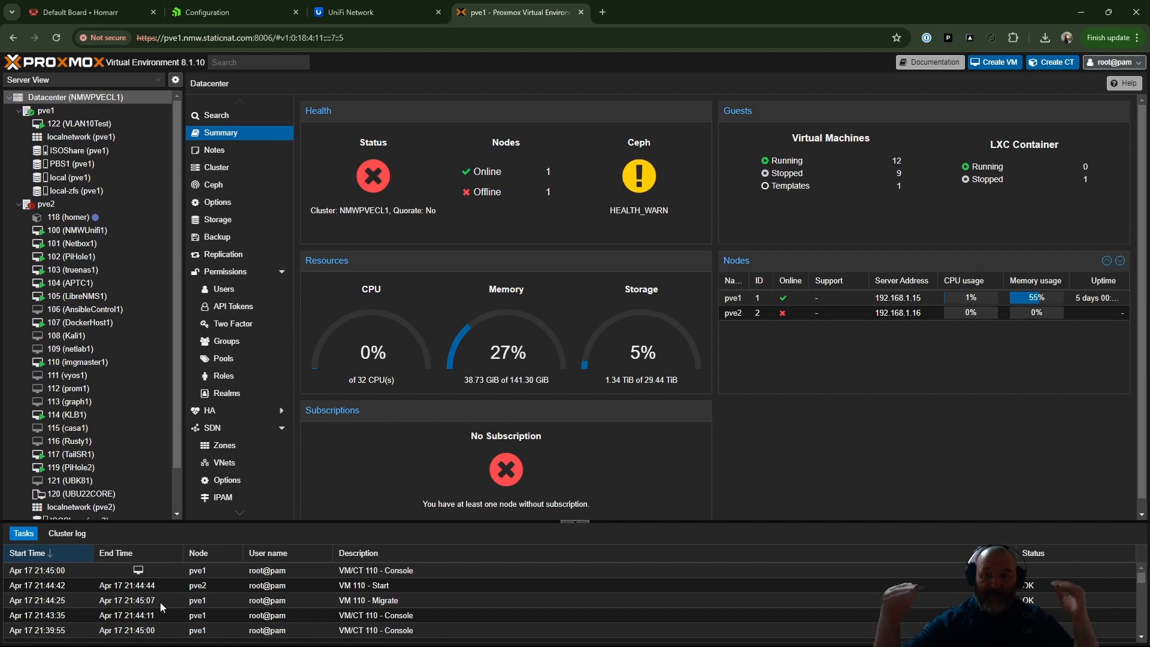
- Switch back to the switch session in MobaXterm and leave interface configuration mode with exit
{"action": "mouse_move", "coordinate": [262, 645]}
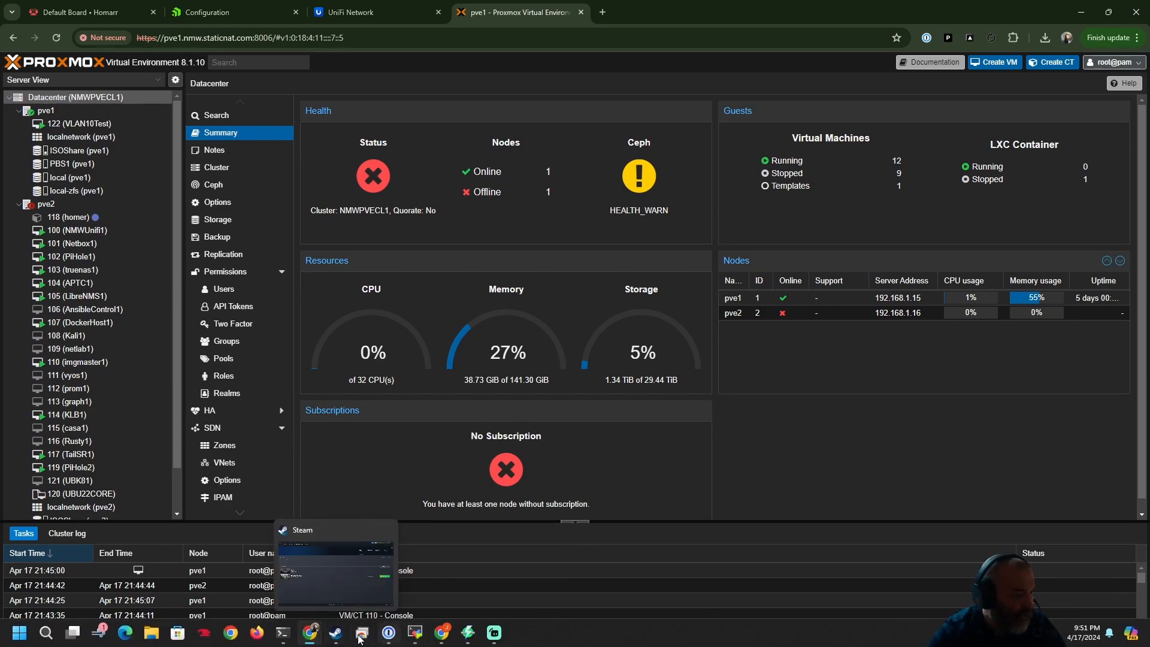
{"action": "left_click", "coordinate": [415, 633]}
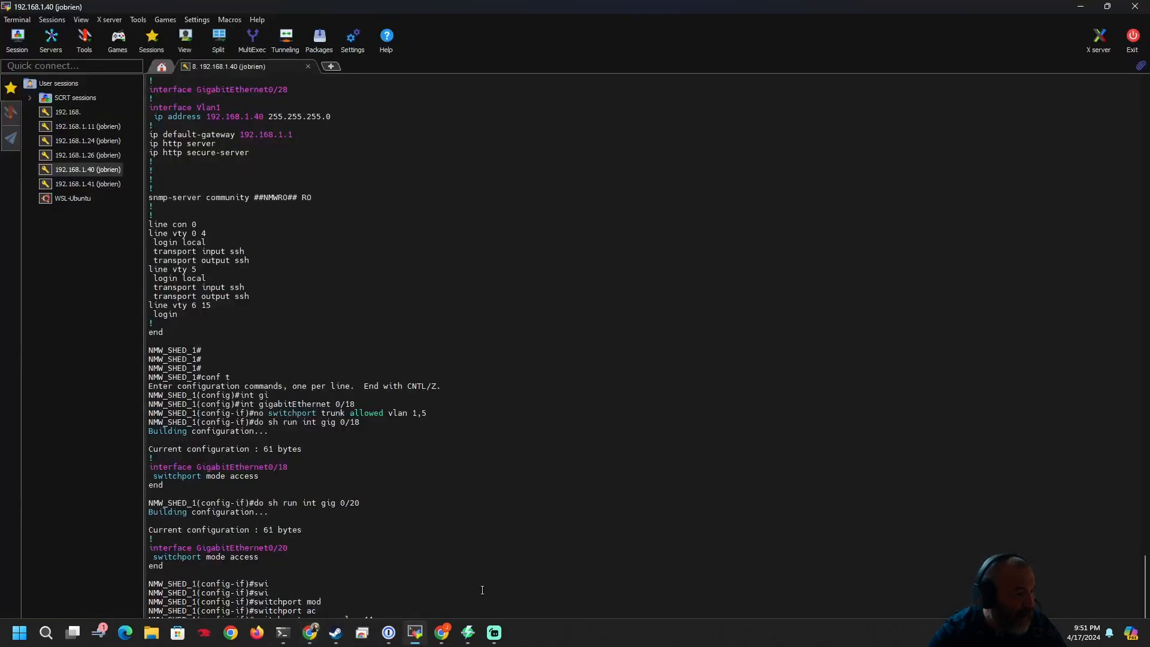
{"action": "key", "text": "Return"}
{"action": "key", "text": "Return"}
{"action": "type", "text": "exit"}
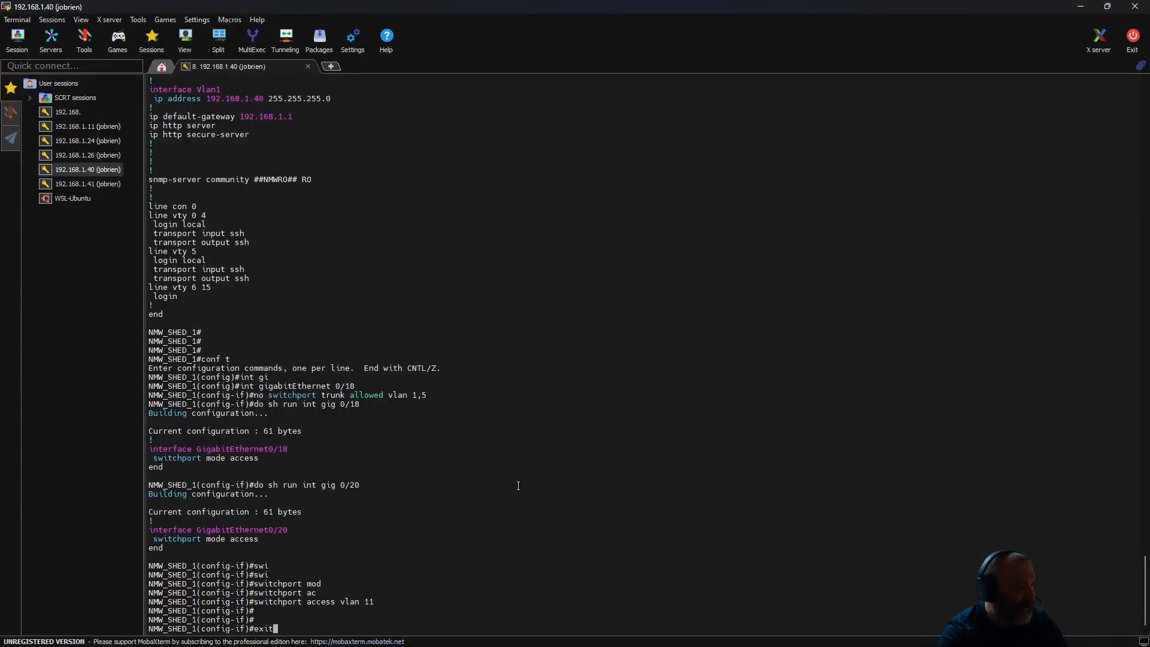
{"action": "key", "text": "Return"}
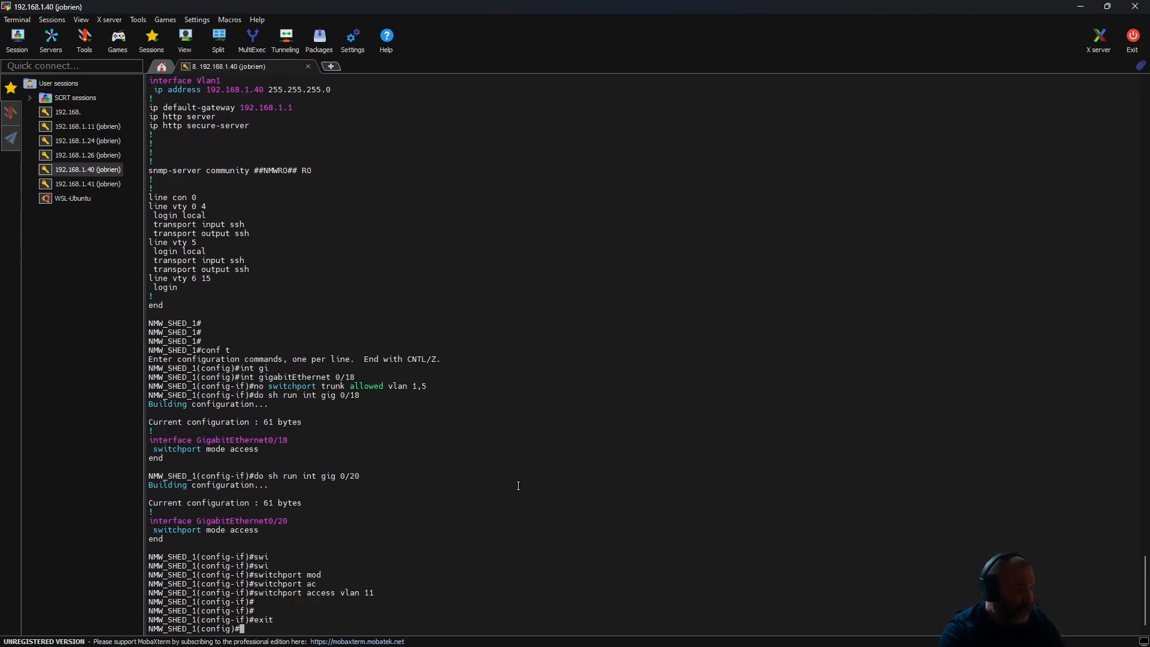
- Re-enter configuration for interface gigabitEthernet 0/18, set its description to PVE2 COREOSYNC, and exit interface mode
{"action": "key", "text": "Up"}
{"action": "key", "text": "Up"}
{"action": "key", "text": "Up"}
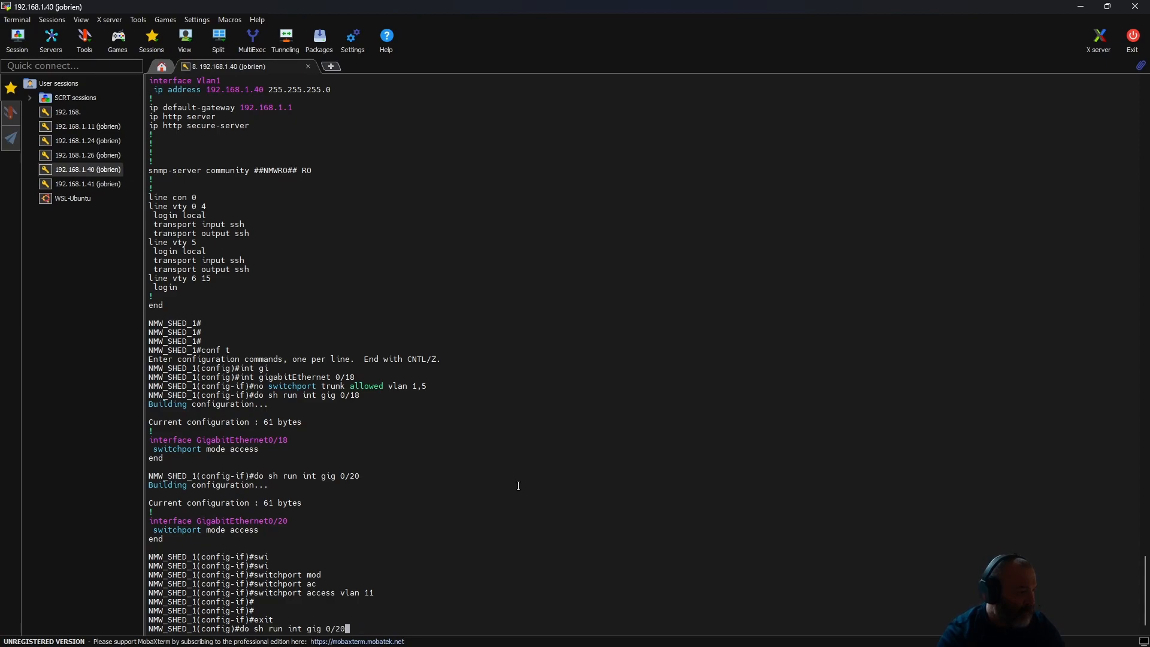
{"action": "key", "text": "Up"}
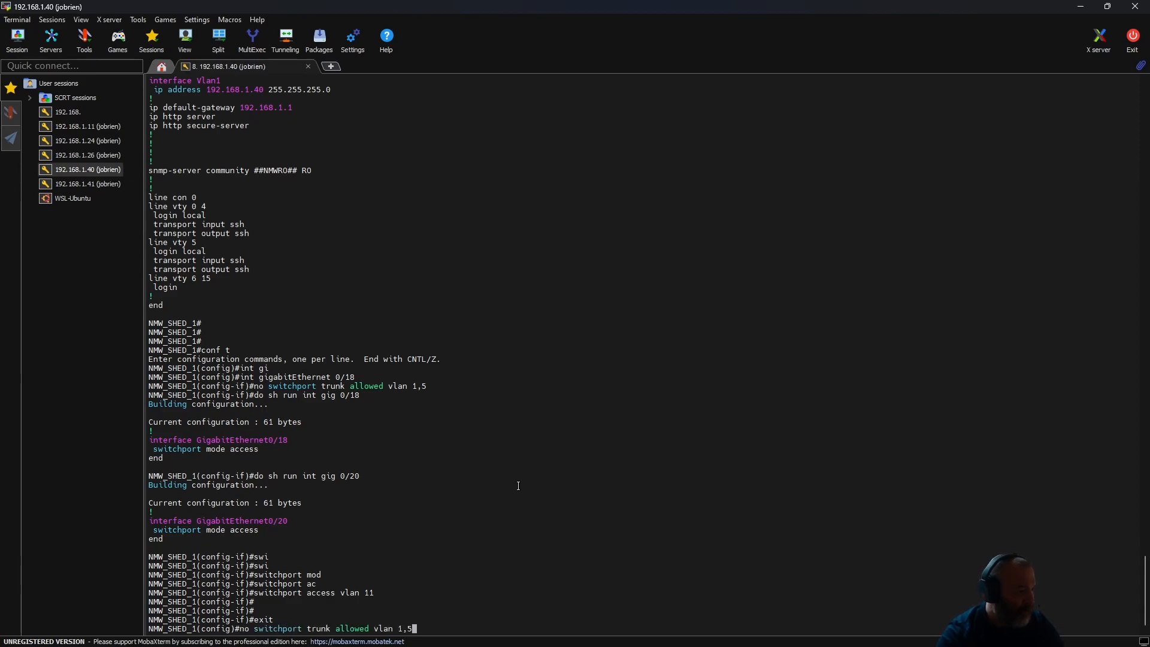
{"action": "key", "text": "Up"}
{"action": "key", "text": "Return"}
{"action": "type", "text": "des"}
{"action": "key", "text": "Tab"}
{"action": "type", "text": "P"}
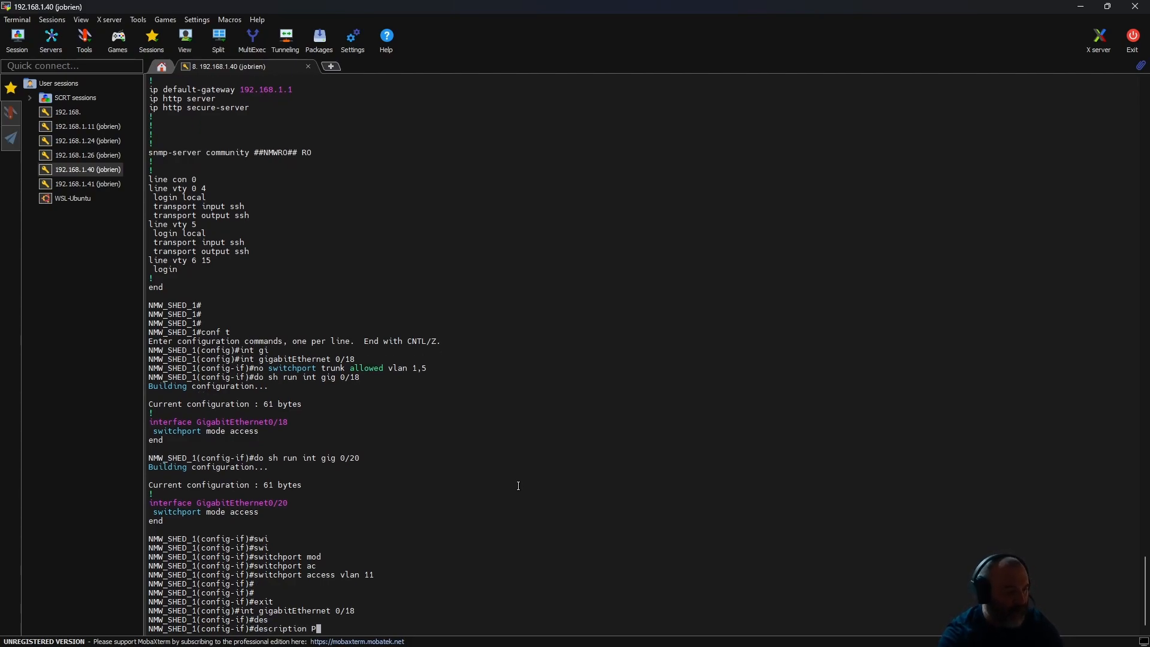
{"action": "type", "text": "VE2 "}
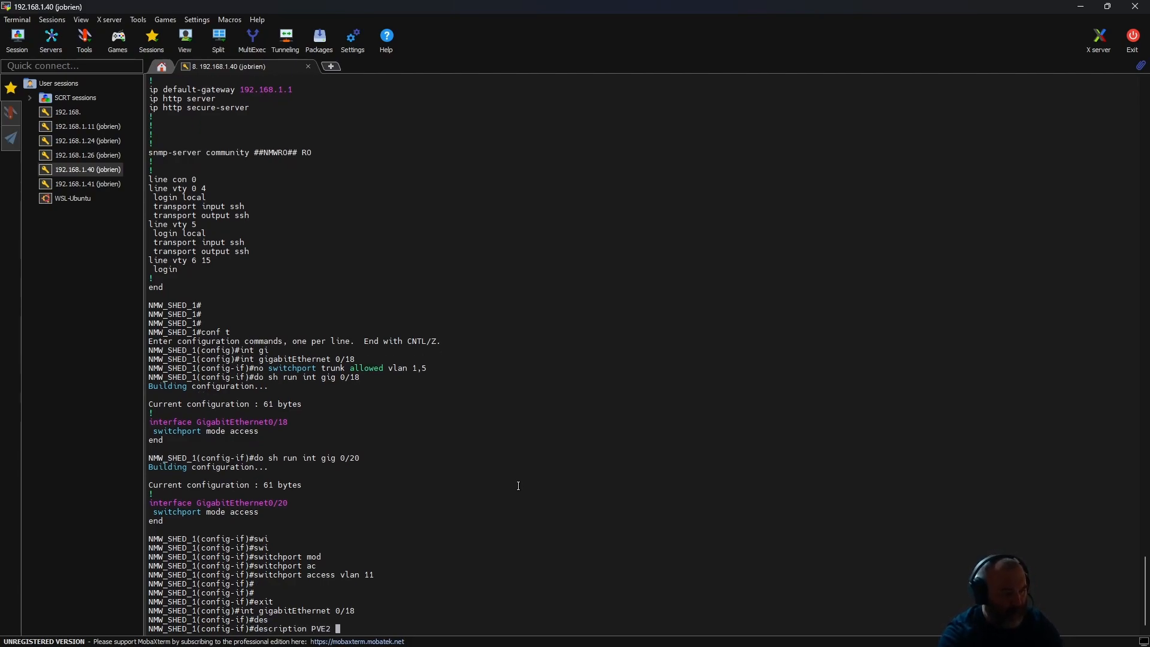
{"action": "type", "text": "COREOSYNC"}
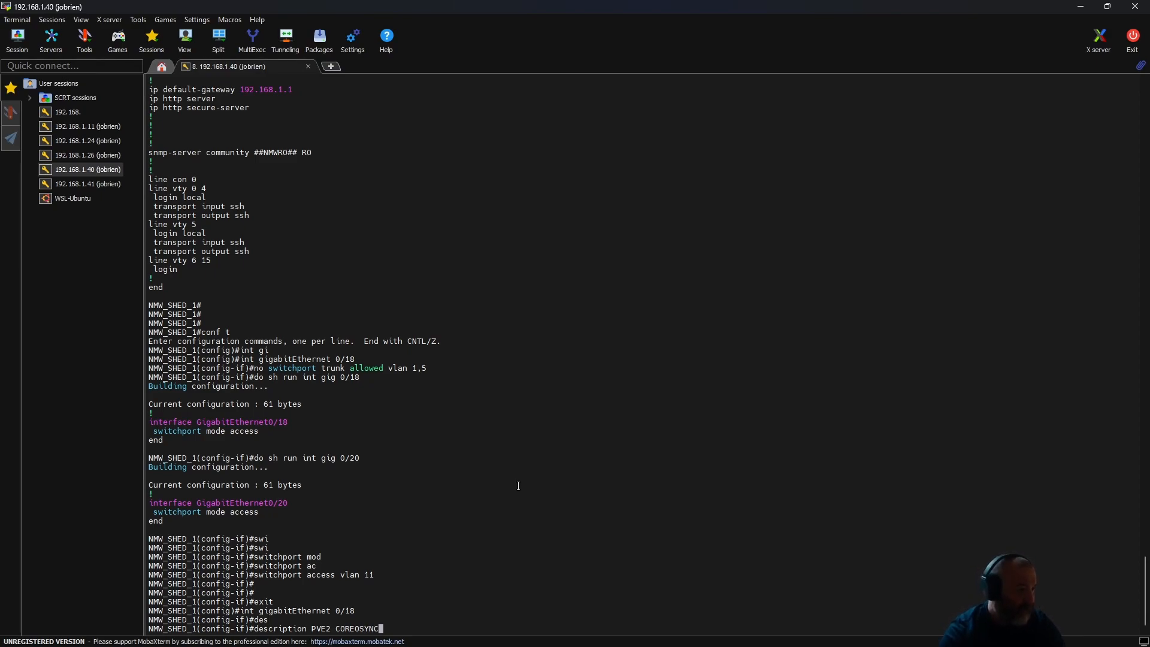
{"action": "key", "text": "Return"}
{"action": "type", "text": "exit"}
{"action": "key", "text": "Return"}
- Enter configuration for interface gigabitEthernet 0/20 and set its description to PVE1 COREOSYNC
{"action": "type", "text": "int git"}
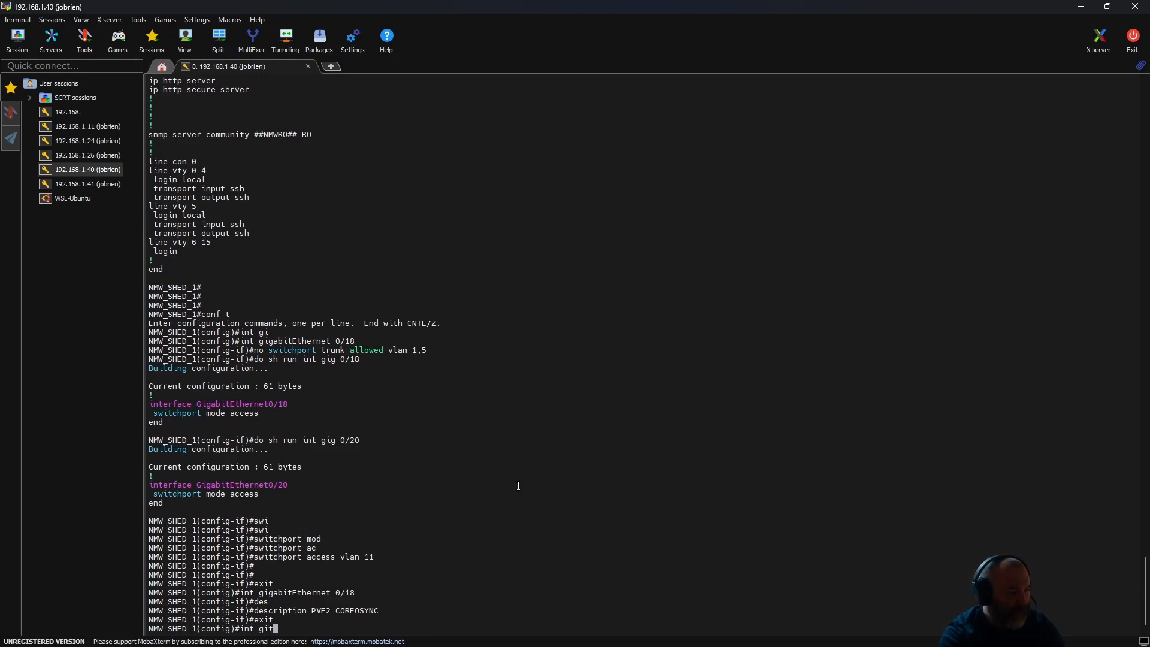
{"action": "key", "text": "Tab"}
{"action": "key", "text": "BackSpace"}
{"action": "type", "text": "g"}
{"action": "key", "text": "Tab"}
{"action": "type", "text": "0"}
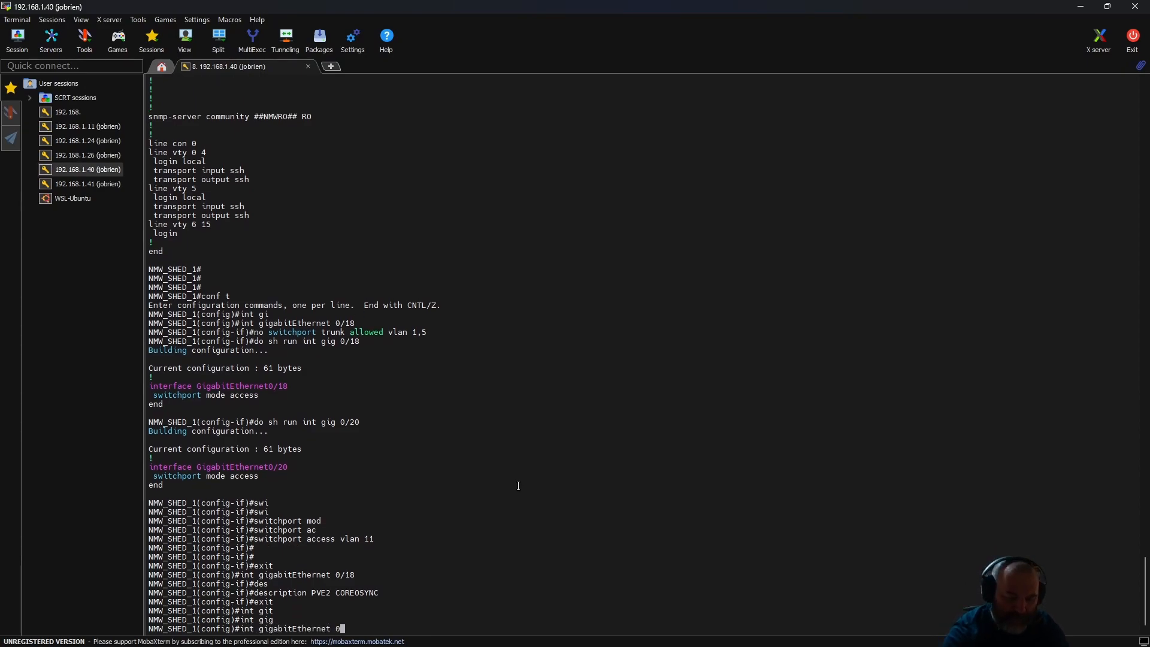
{"action": "type", "text": "/20"}
{"action": "key", "text": "Return"}
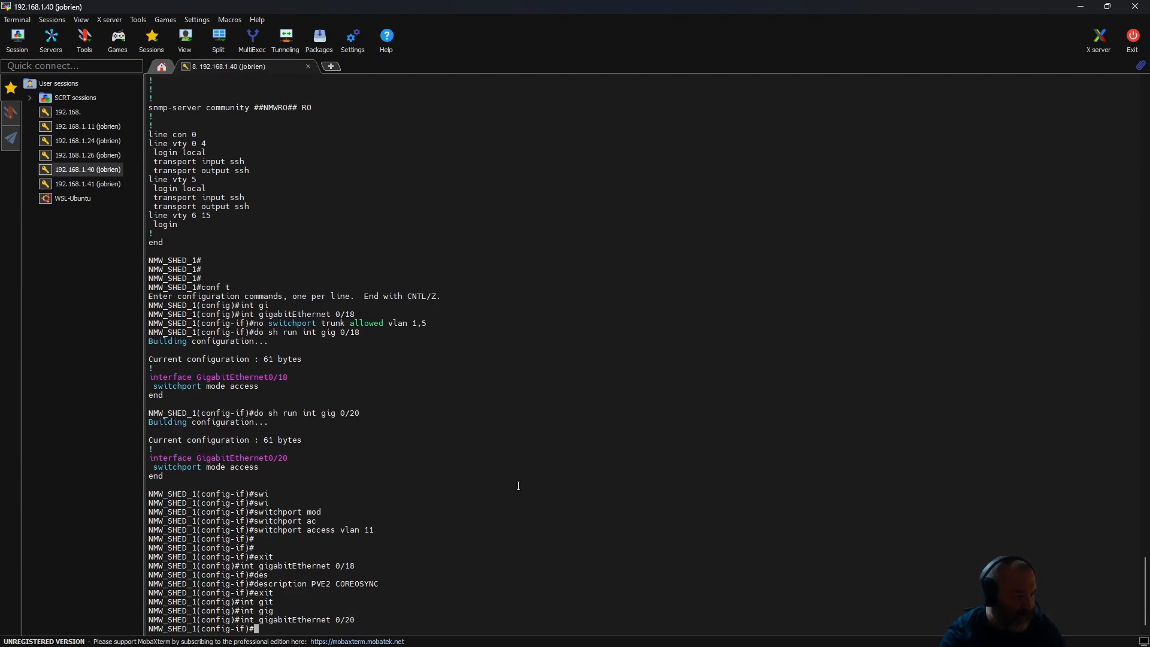
{"action": "type", "text": "des"}
{"action": "key", "text": "Tab"}
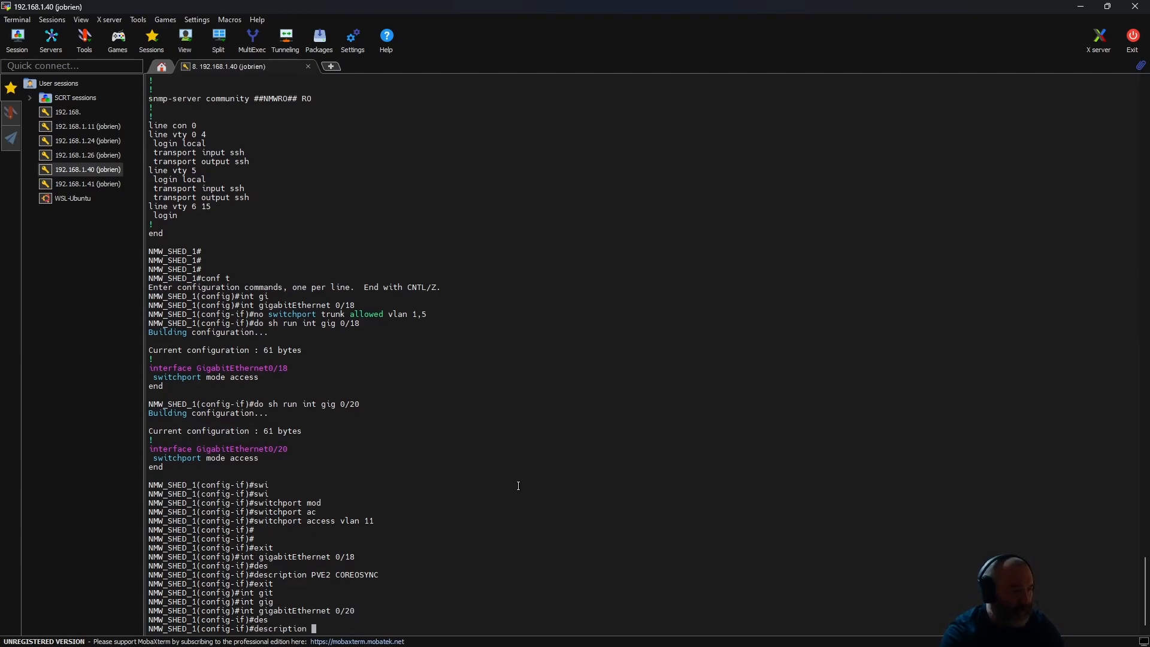
{"action": "type", "text": "PVE1 COREOSYNC"}
{"action": "key", "text": "Return"}
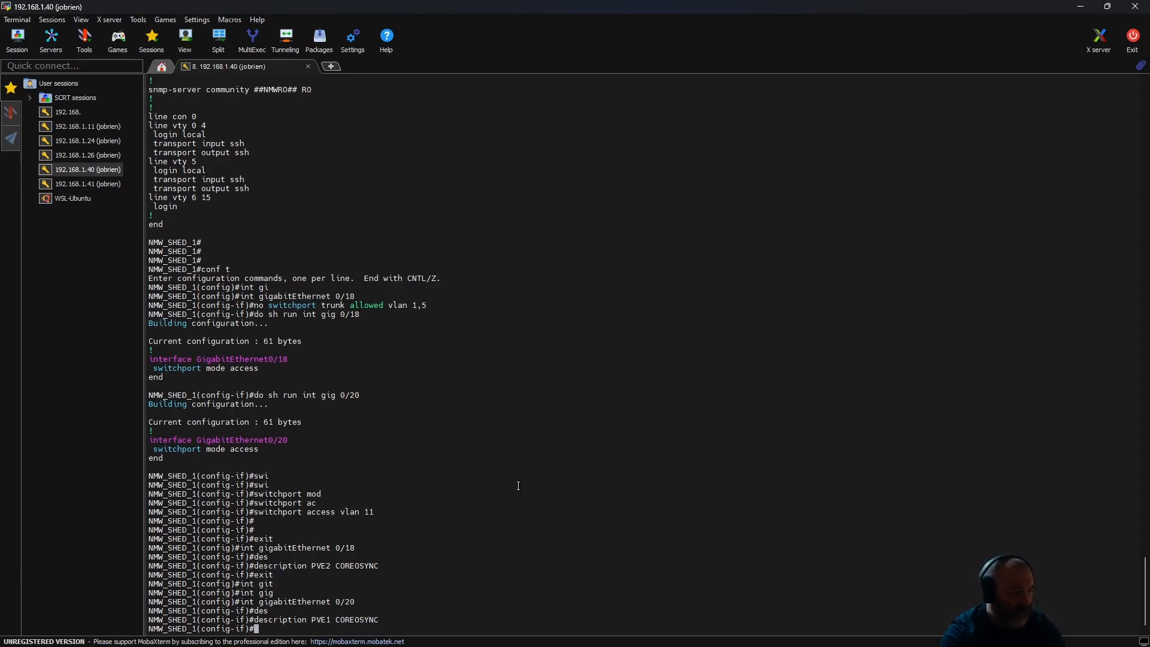
- Assign interface 0/20 to VLAN 11 with switchport access vlan 11
{"action": "type", "text": "sw"}
{"action": "key", "text": "Tab"}
{"action": "type", "text": "ac"}
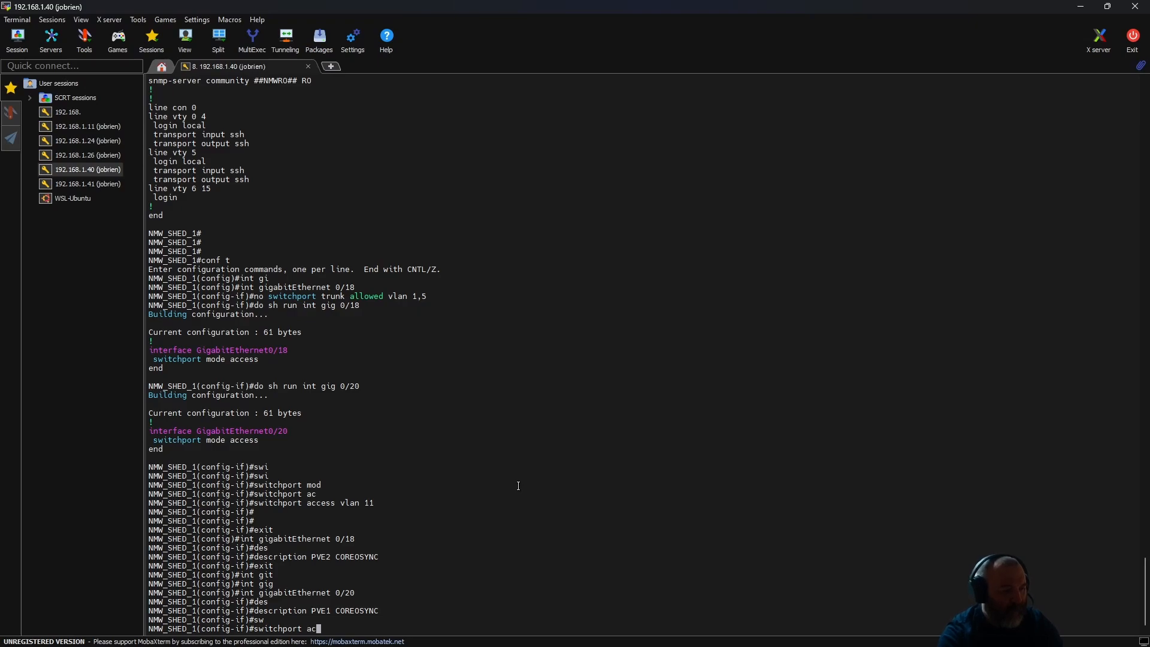
{"action": "key", "text": "Tab"}
{"action": "type", "text": "vln"}
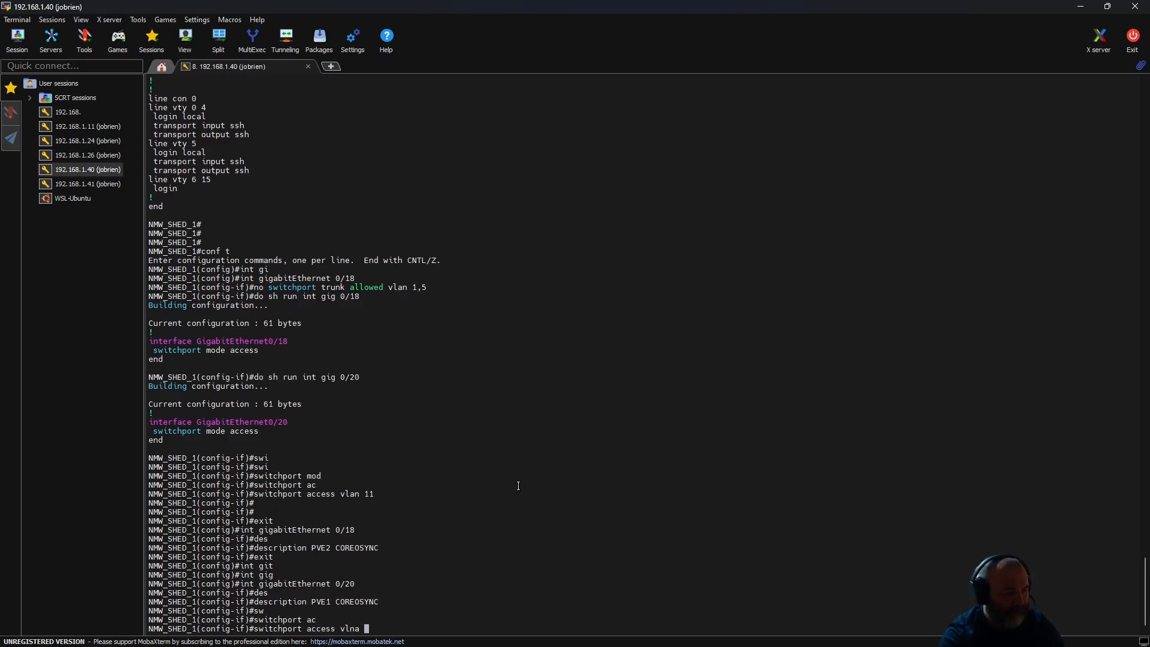
{"action": "key", "text": "BackSpace"}
{"action": "type", "text": "an 11"}
{"action": "key", "text": "Return"}
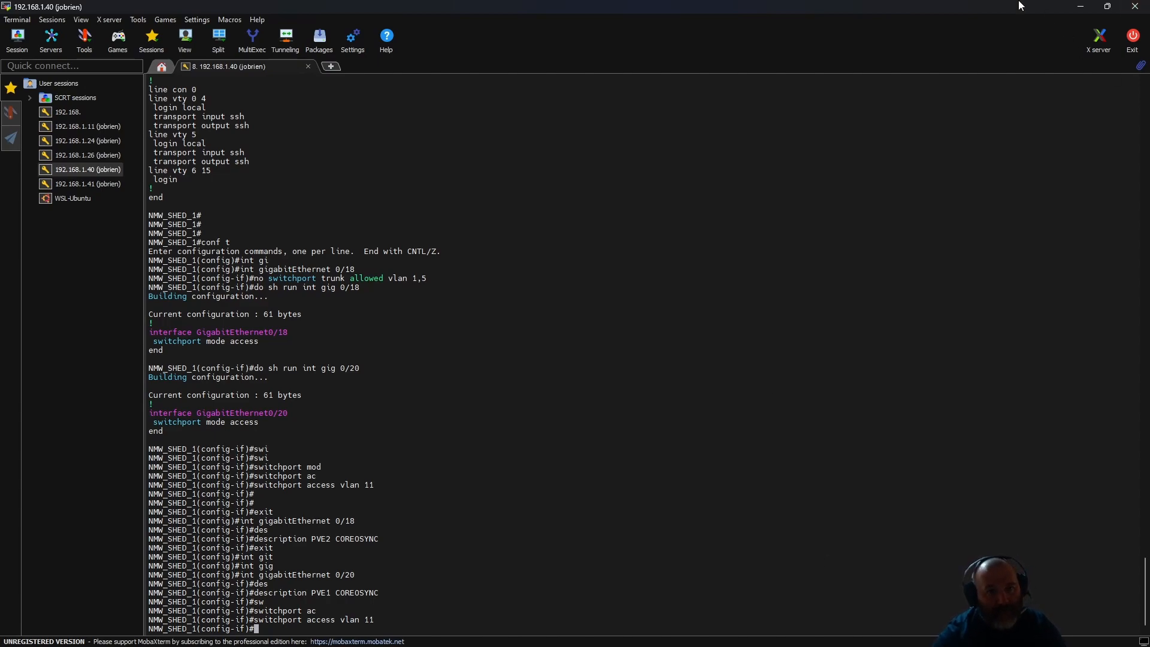
- Switch to Proxmox in the browser, reload it to check the Datacenter's cluster health, and view pve1's network interfaces
{"action": "left_click", "coordinate": [1108, 6]}
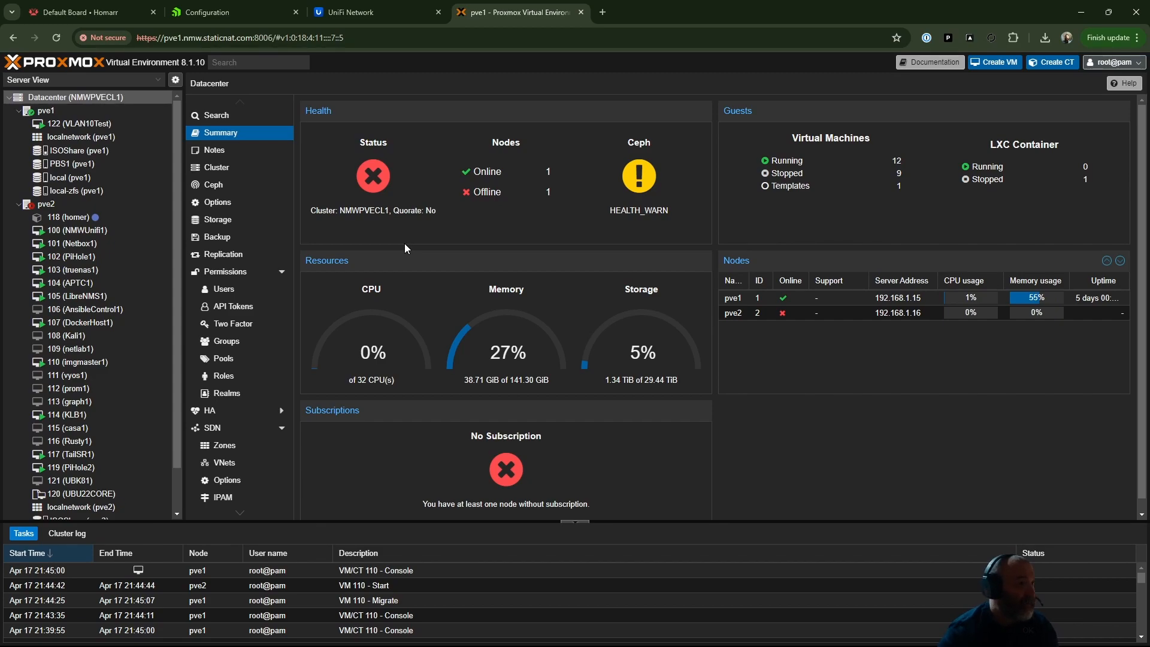
{"action": "left_click", "coordinate": [60, 205]}
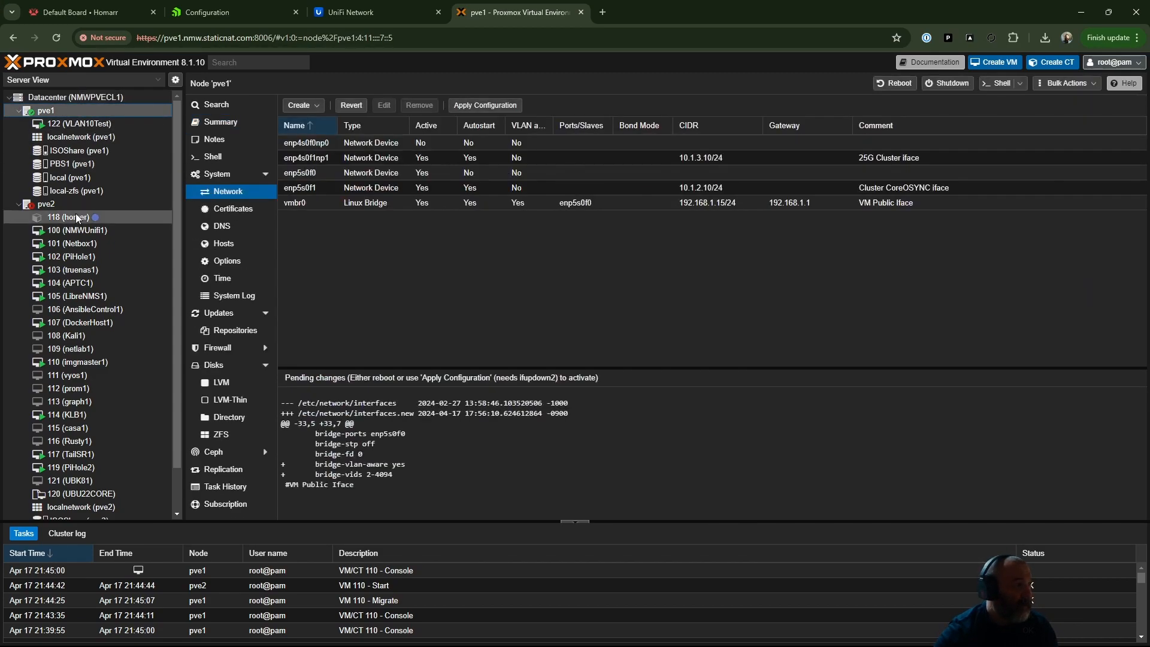
{"action": "left_click", "coordinate": [66, 99]}
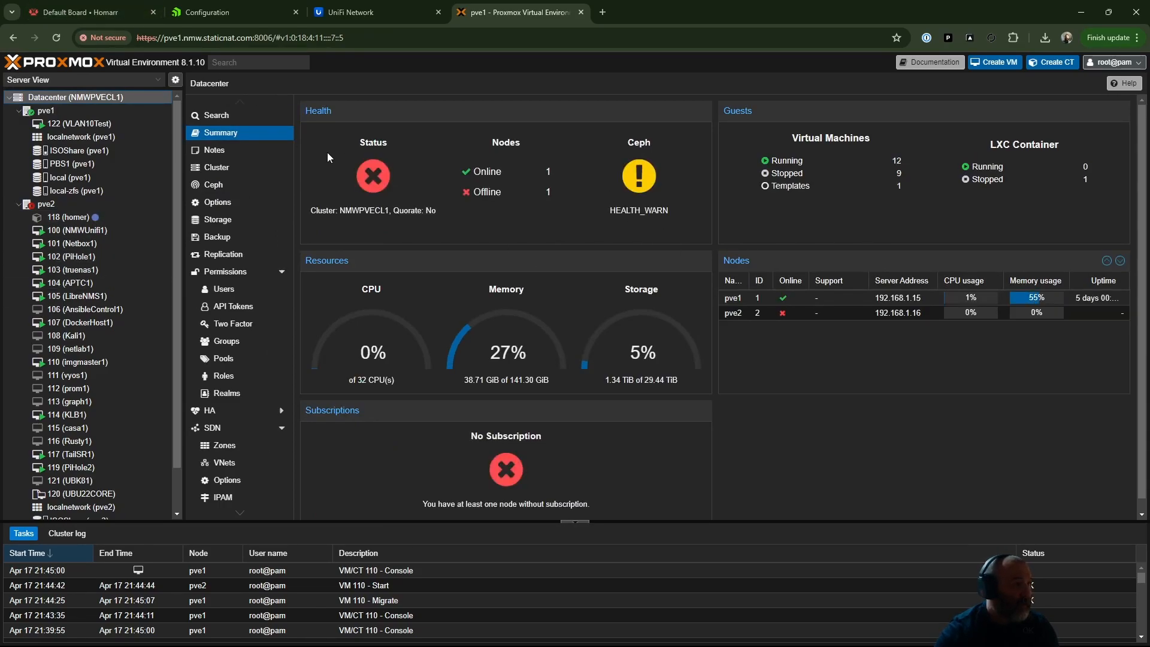
{"action": "left_click", "coordinate": [57, 38]}
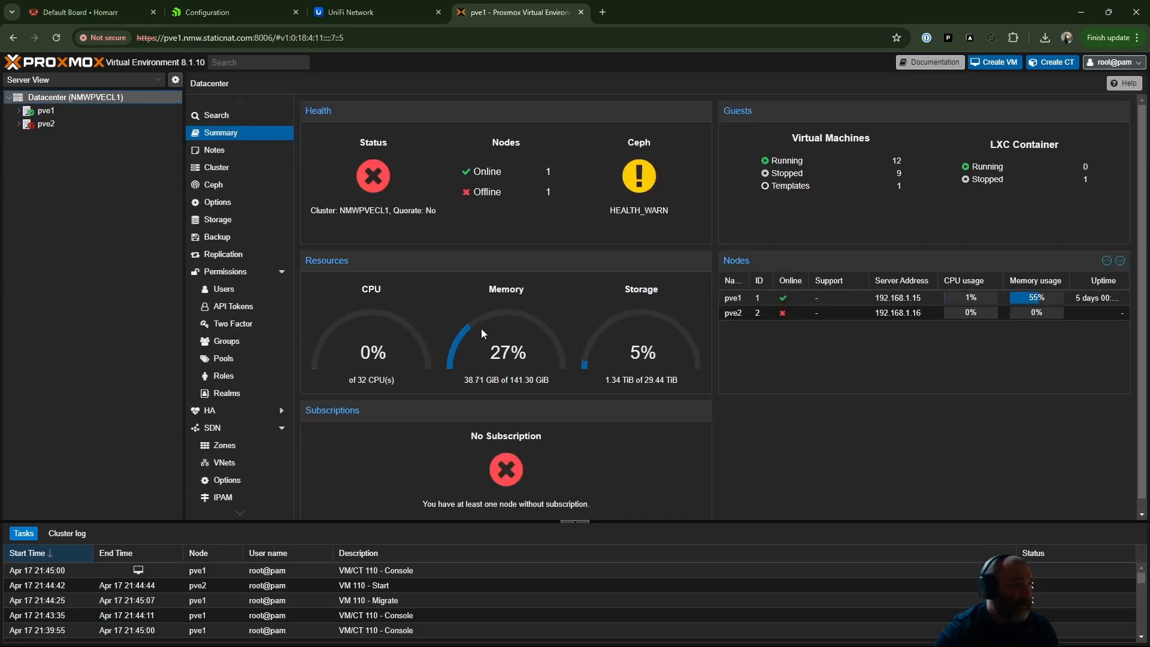
{"action": "left_click", "coordinate": [20, 125]}
{"action": "left_click", "coordinate": [18, 110]}
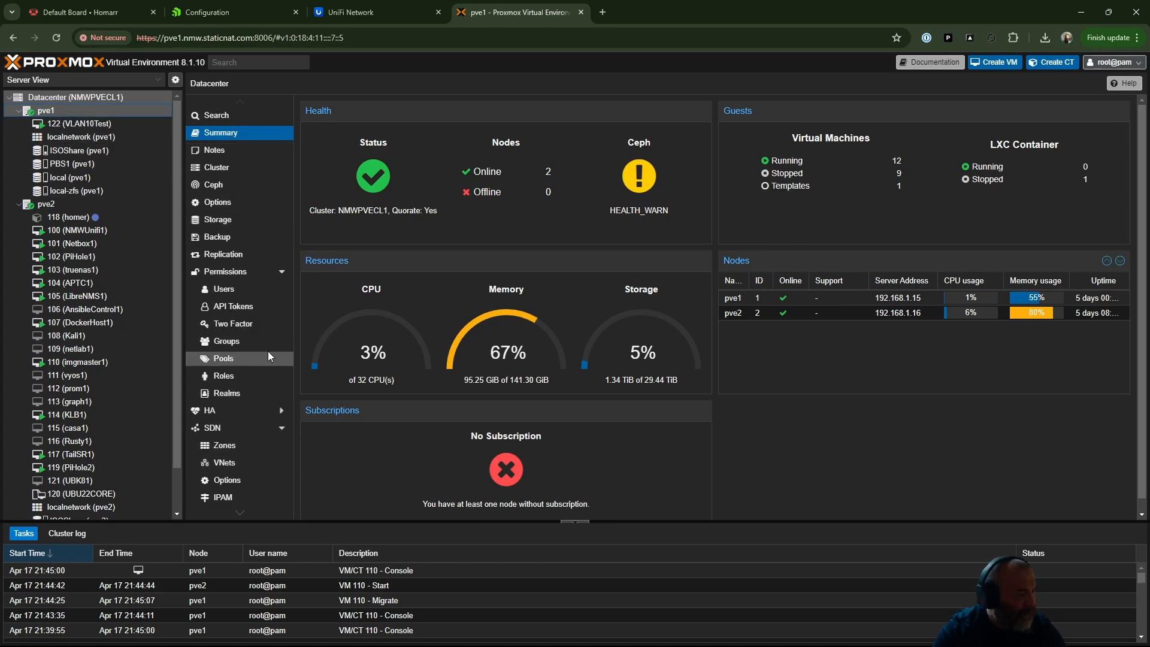
{"action": "left_click", "coordinate": [48, 112]}
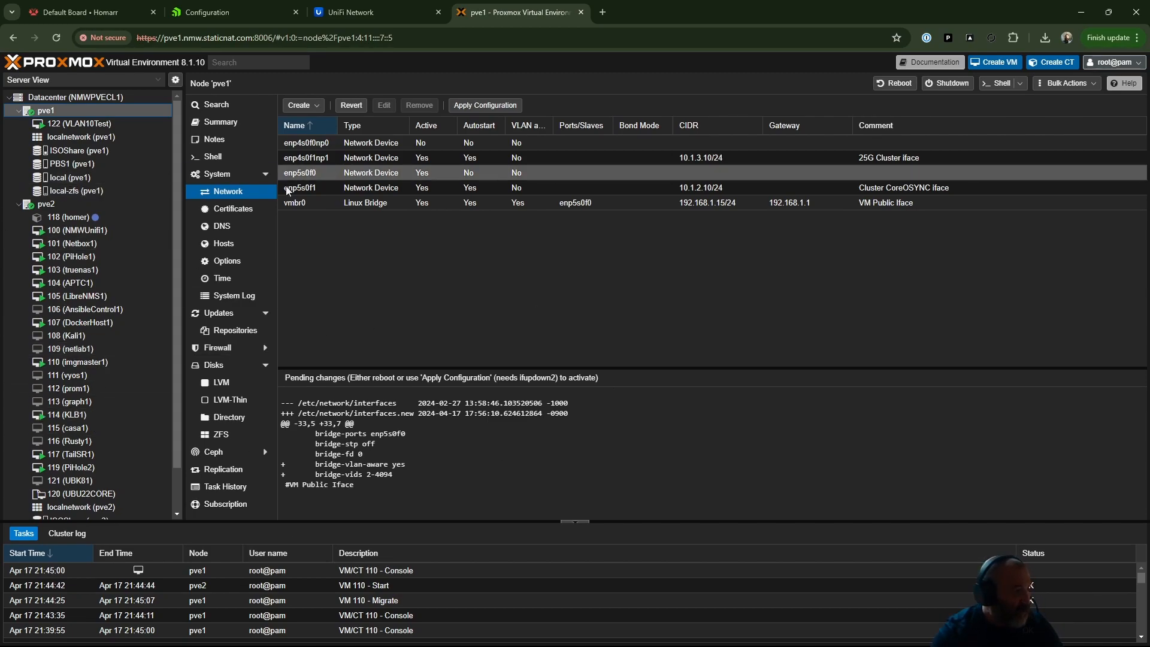
- Bulk migrate all guests from node pve2 to target node pve1 with one parallel job, and dismiss the task output
{"action": "right_click", "coordinate": [57, 202]}
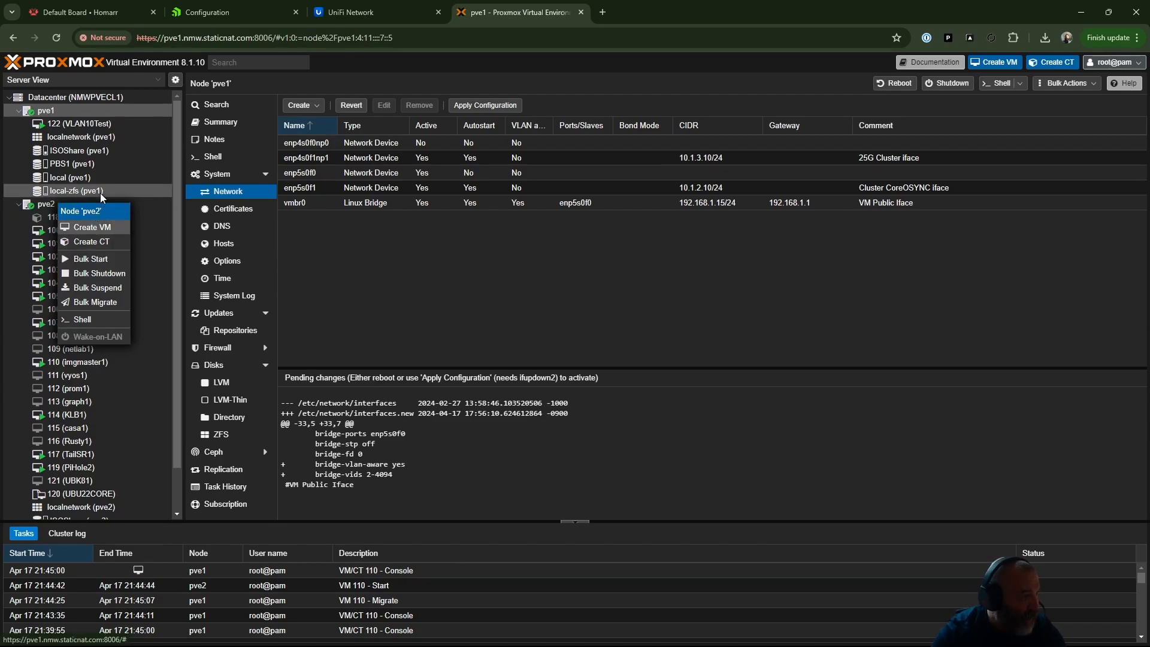
{"action": "left_click", "coordinate": [111, 302]}
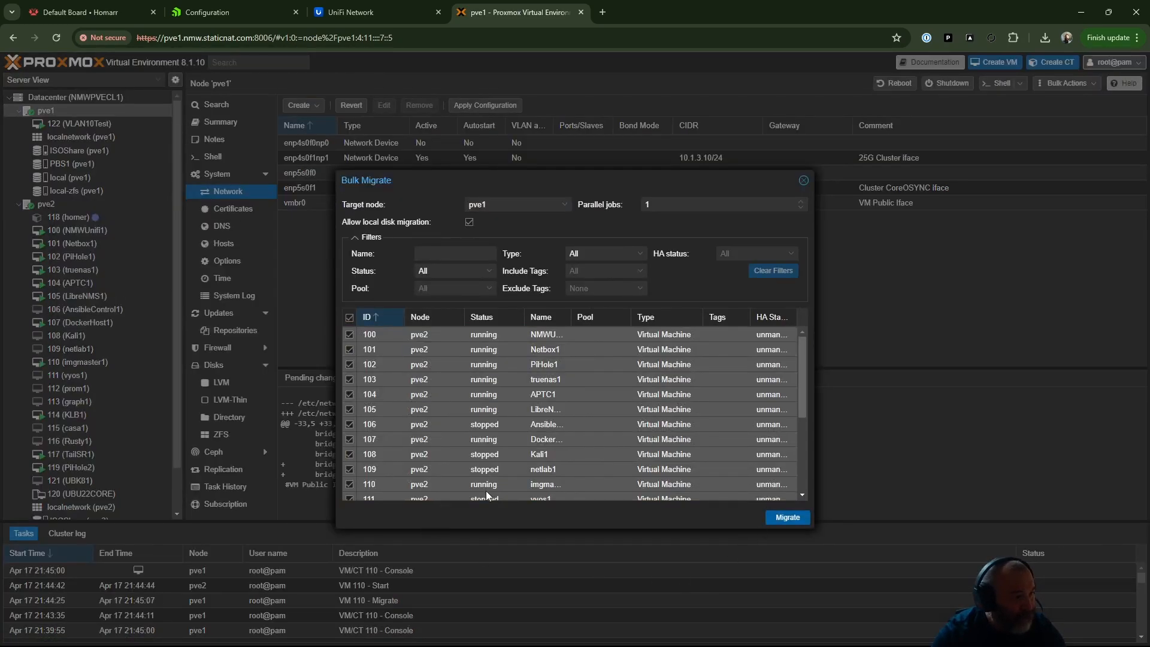
{"action": "left_click", "coordinate": [349, 318]}
{"action": "scroll", "coordinate": [444, 479], "scroll_direction": "down", "scroll_amount": 5}
{"action": "scroll", "coordinate": [447, 500], "scroll_direction": "up", "scroll_amount": 5}
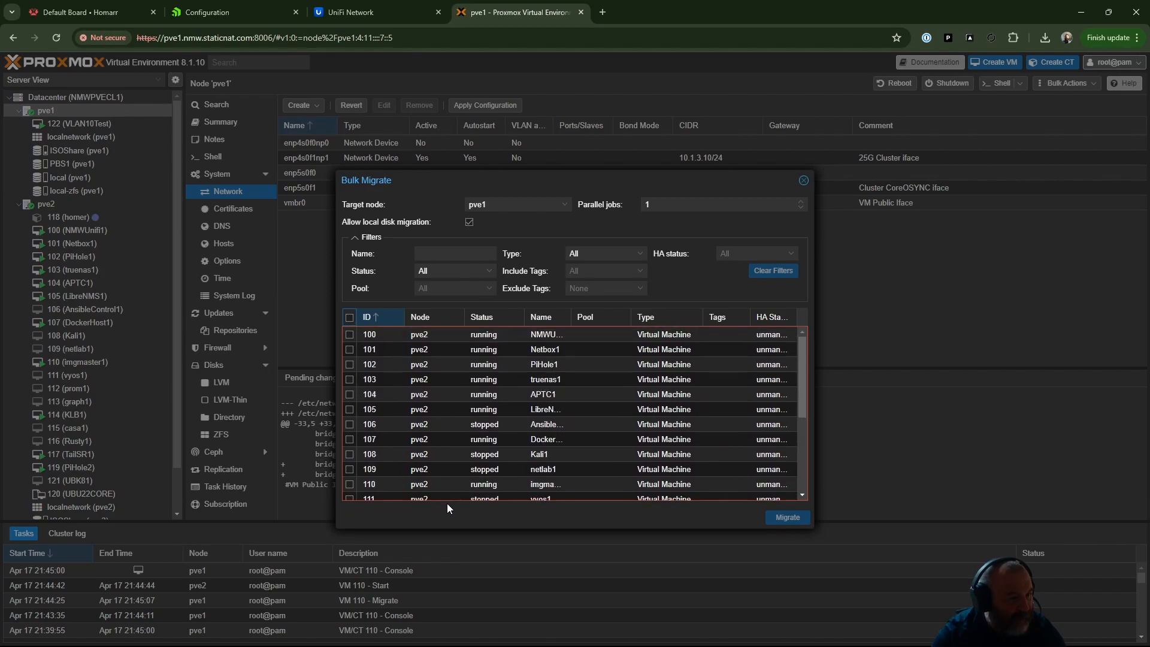
{"action": "left_click", "coordinate": [350, 318]}
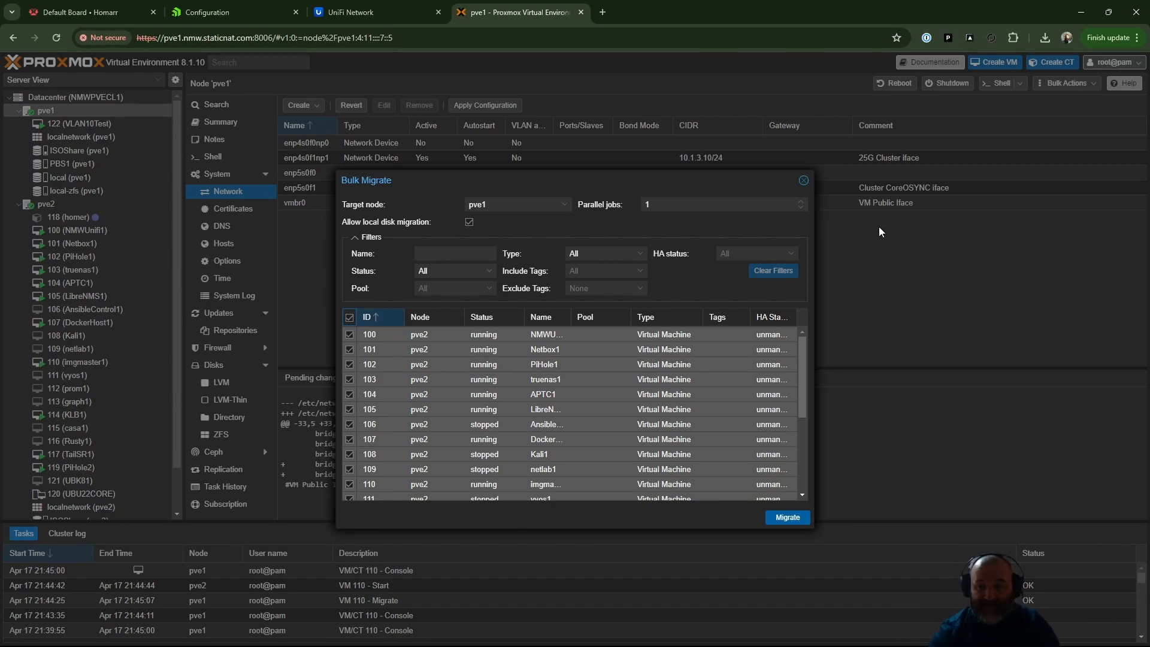
{"action": "left_click", "coordinate": [791, 517]}
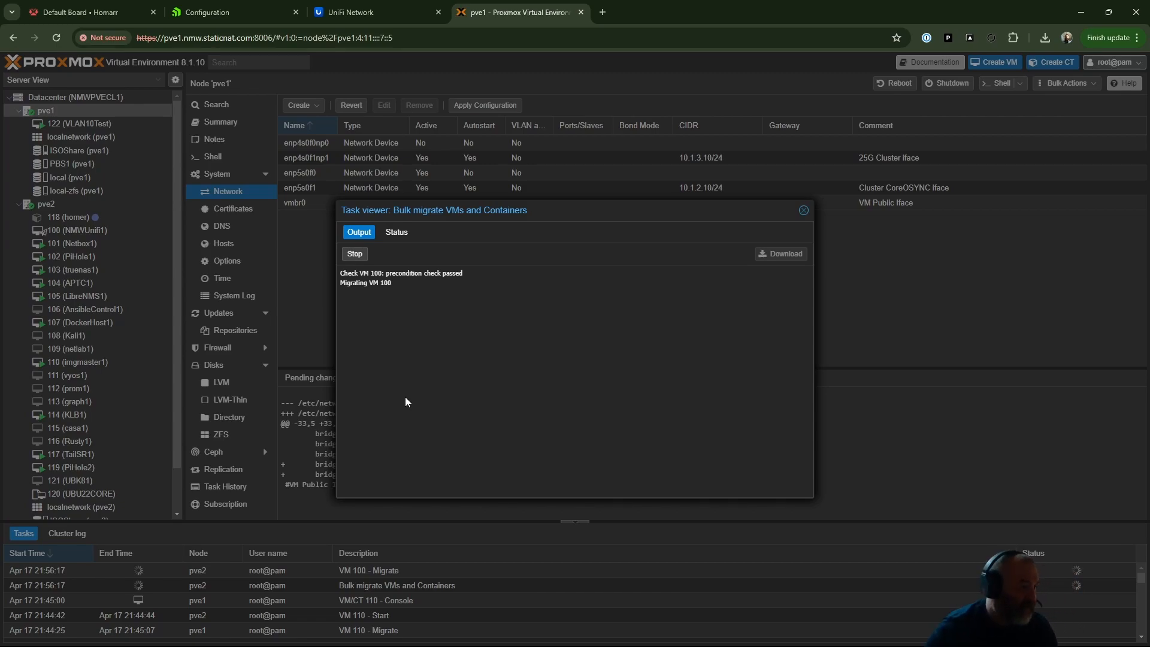
{"action": "left_click", "coordinate": [804, 210]}
- Examine the task output of the VM 100 migration, the bulk migration and the VM 101 migration
{"action": "left_click", "coordinate": [405, 584]}
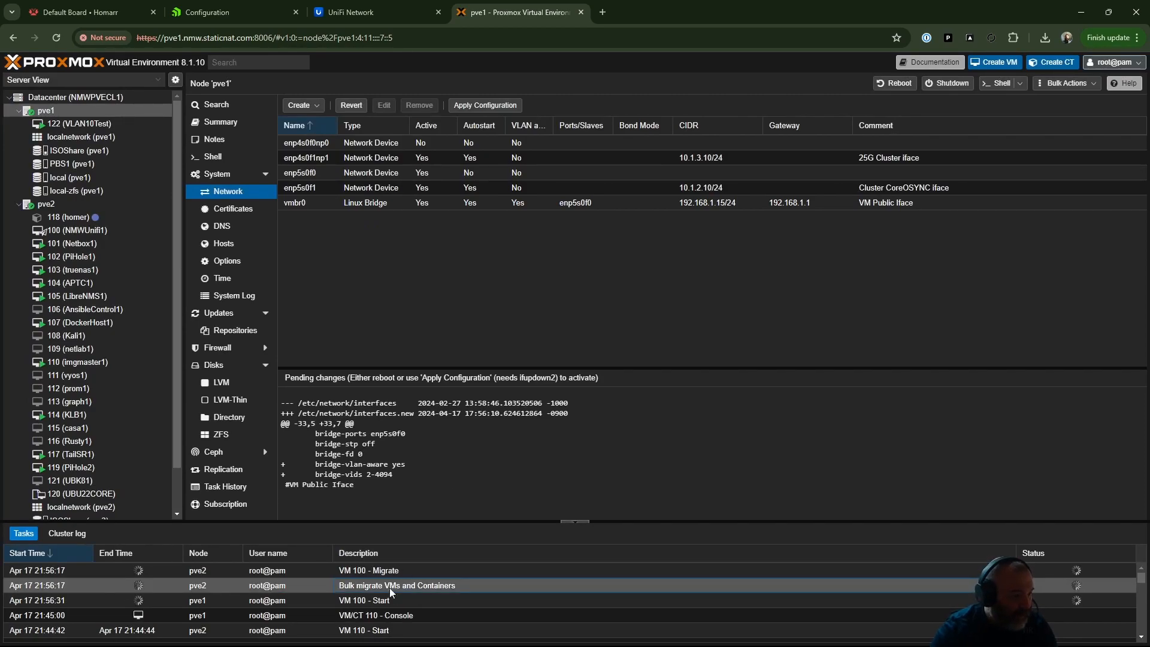
{"action": "double_click", "coordinate": [358, 573]}
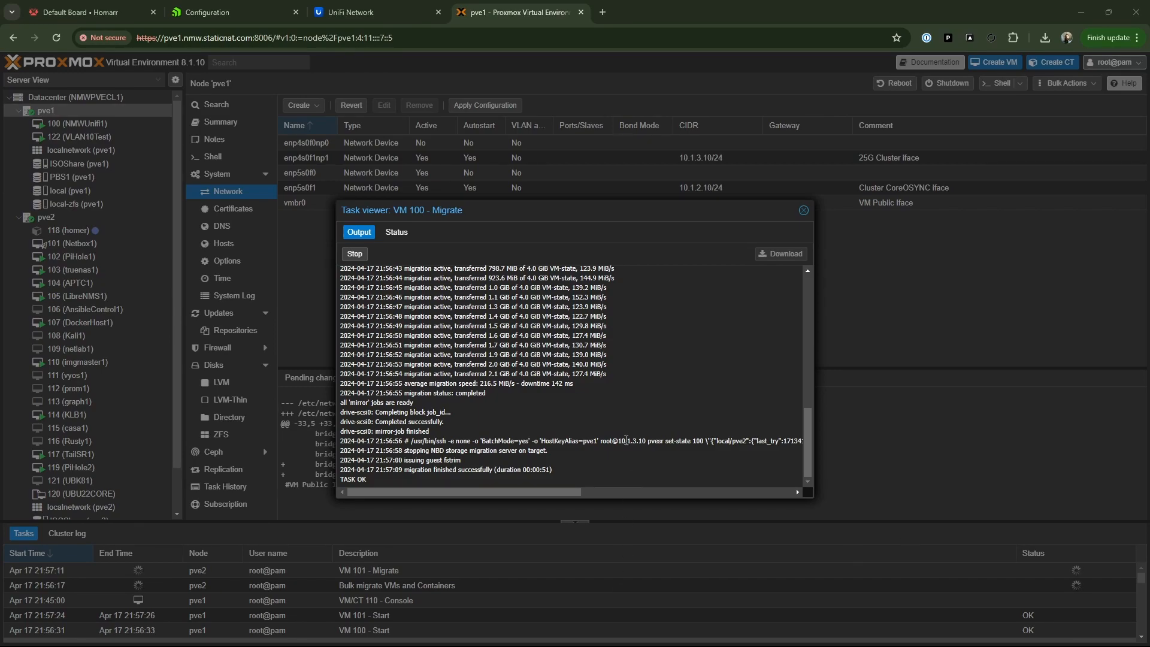
{"action": "left_click", "coordinate": [803, 210]}
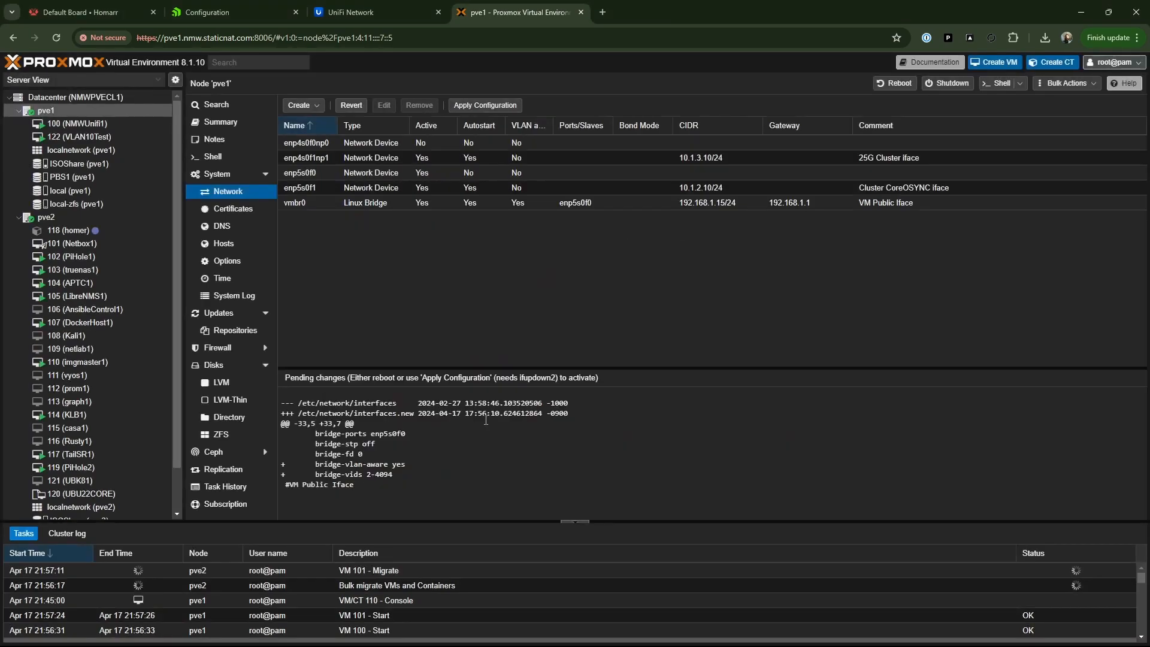
{"action": "double_click", "coordinate": [351, 587]}
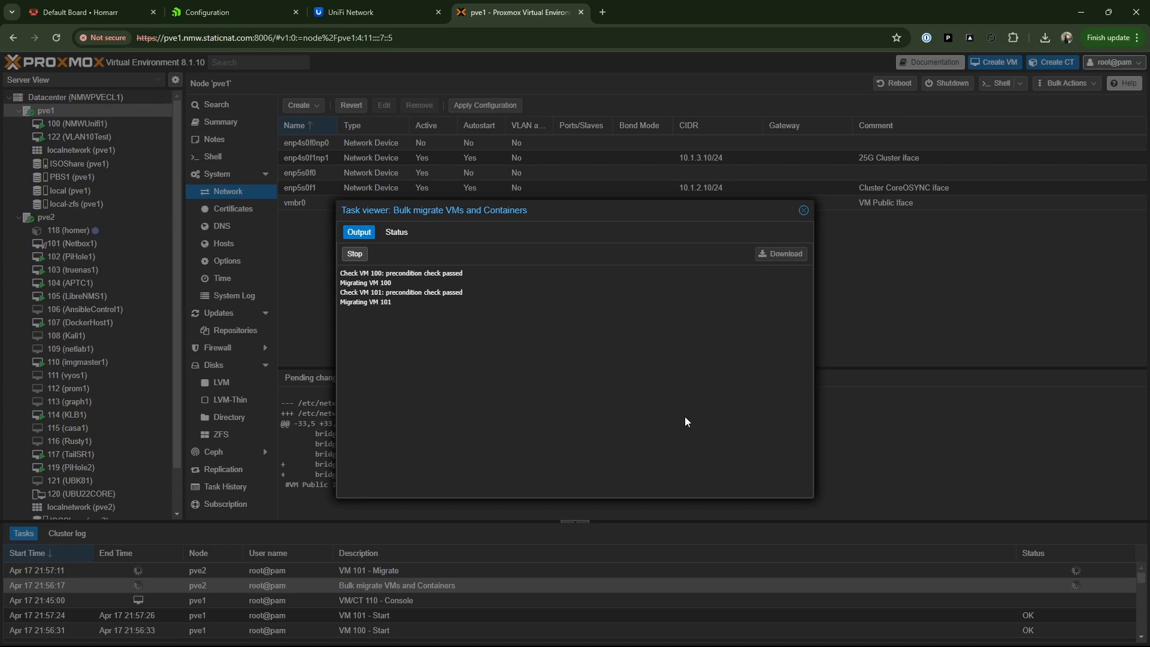
{"action": "left_click", "coordinate": [804, 211]}
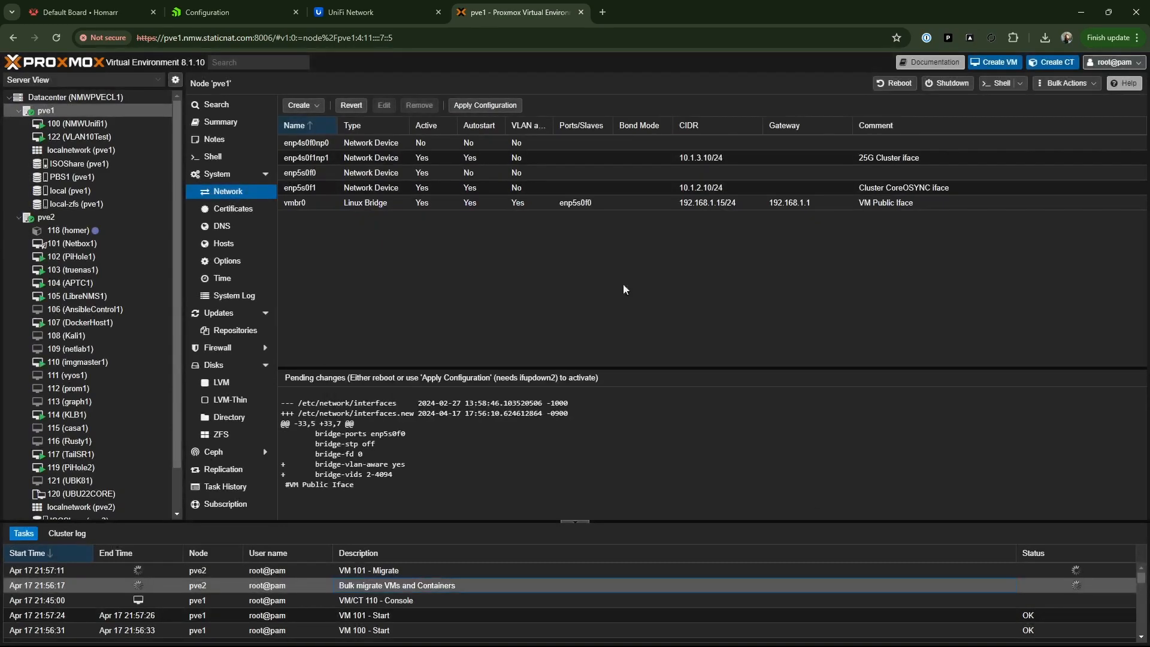
{"action": "double_click", "coordinate": [211, 571]}
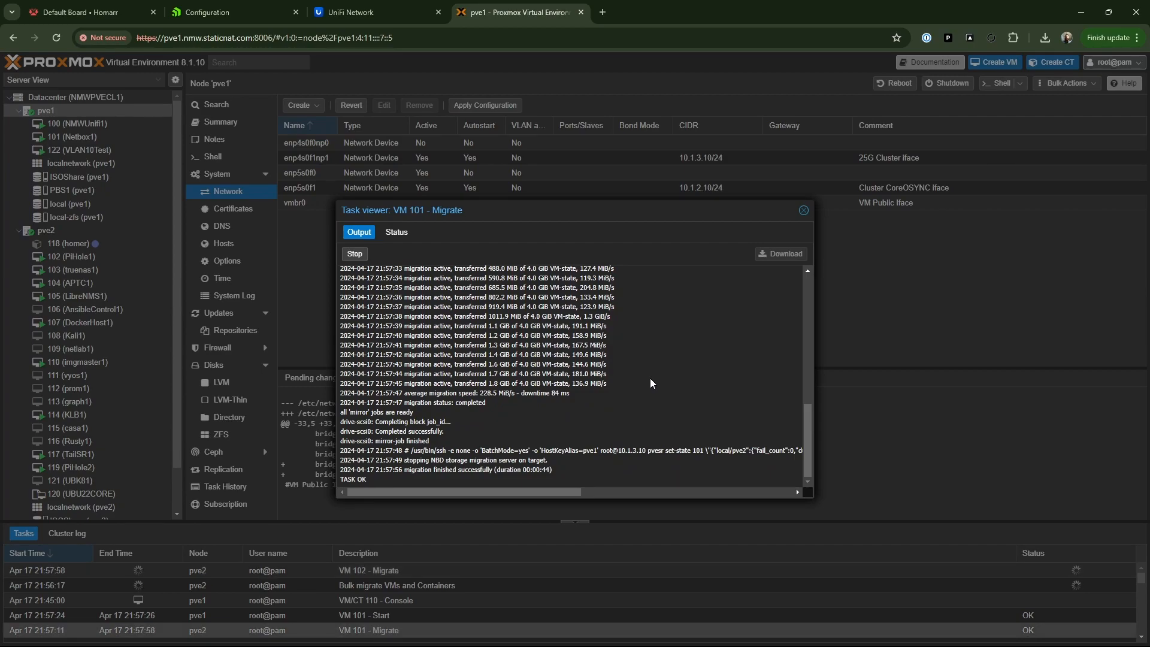
{"action": "left_click", "coordinate": [803, 210]}
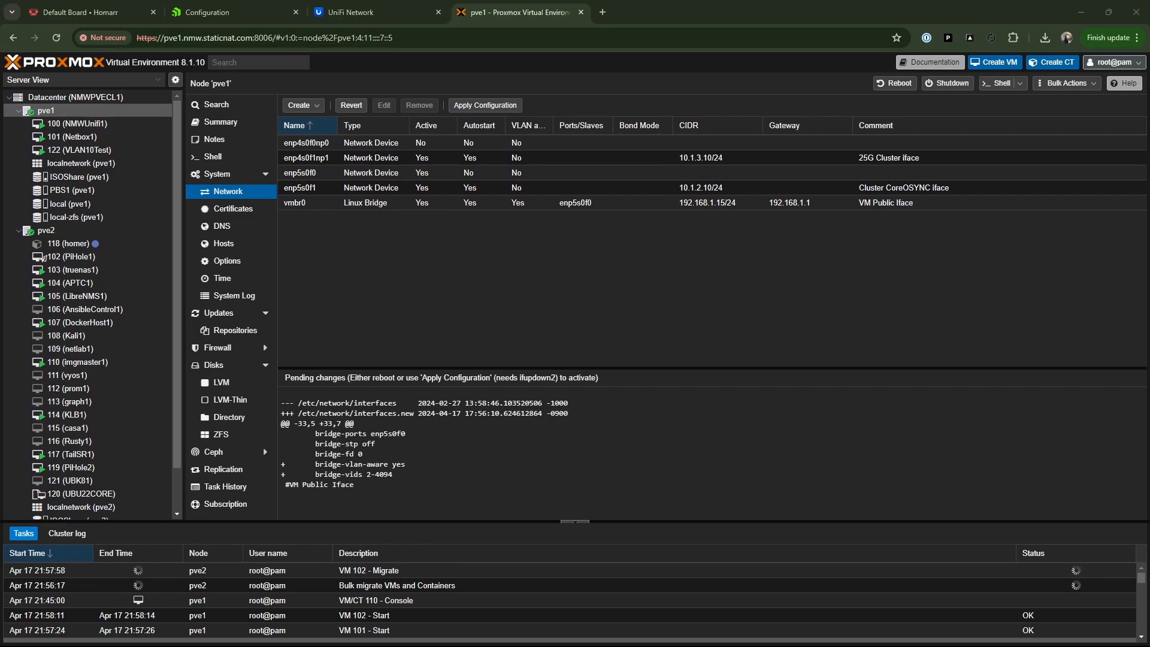
- Follow the migration progress in the task output for VM 102, the bulk migration and VM 103
{"action": "double_click", "coordinate": [361, 570]}
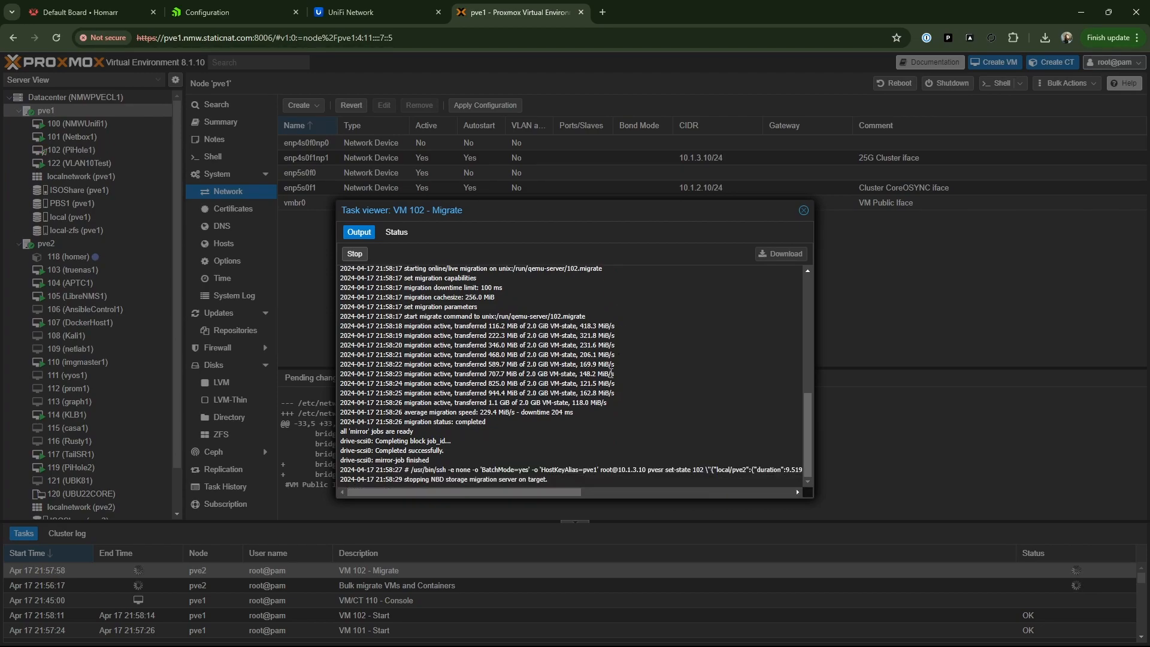
{"action": "left_click", "coordinate": [804, 210]}
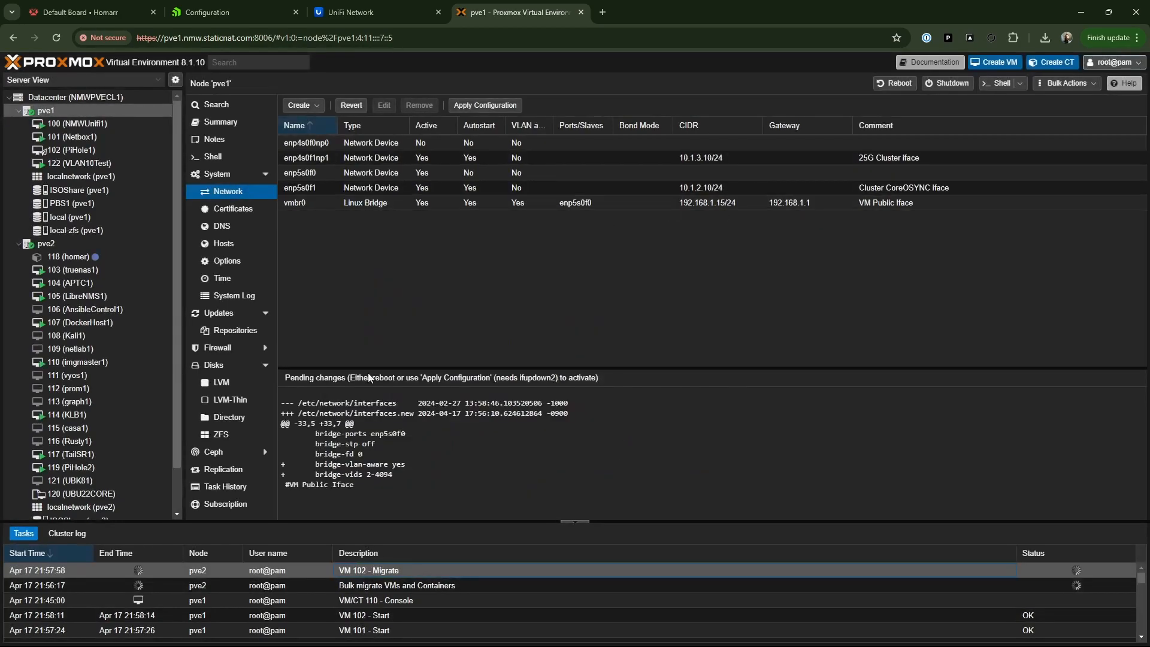
{"action": "double_click", "coordinate": [379, 586]}
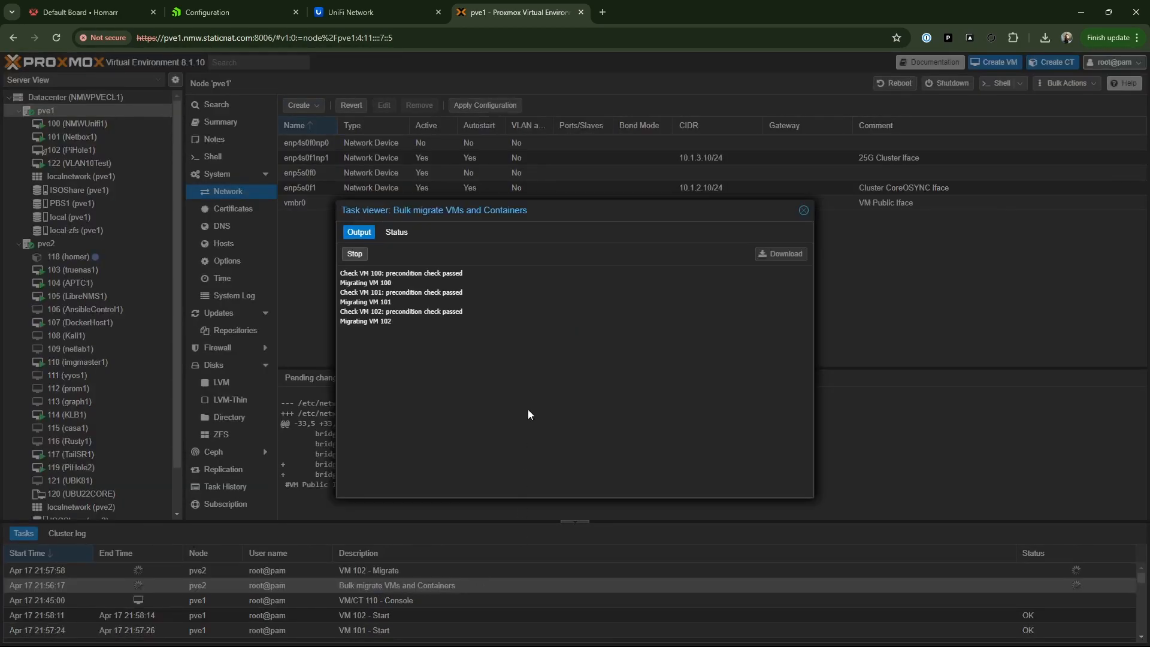
{"action": "left_click", "coordinate": [804, 211]}
{"action": "double_click", "coordinate": [376, 573]}
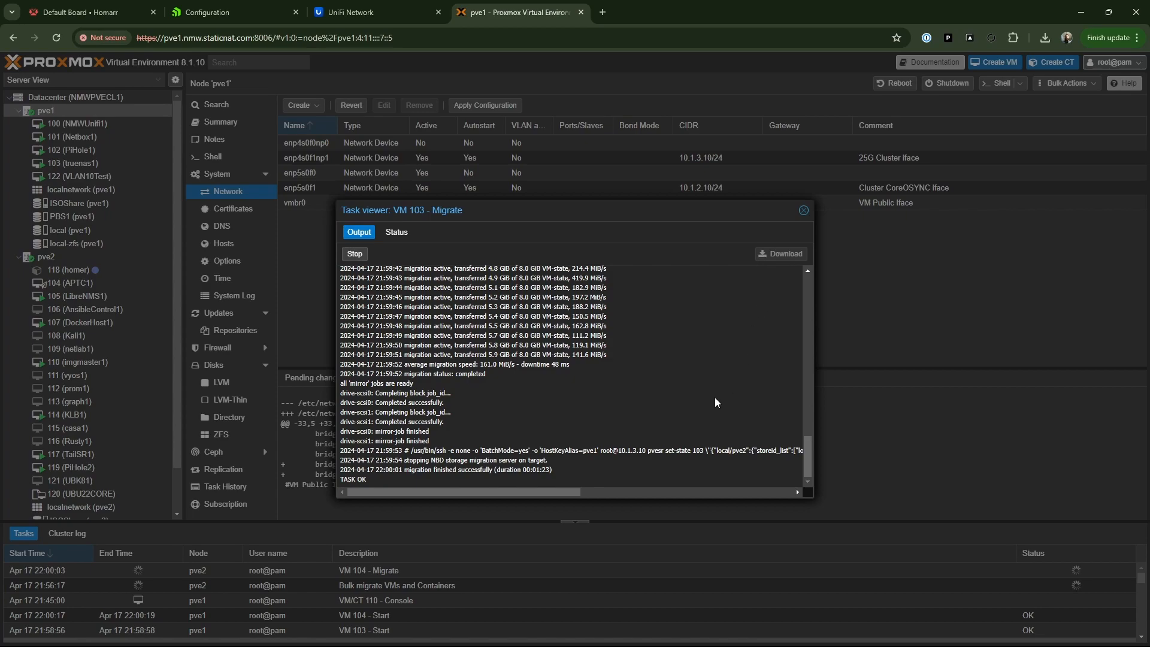
- Close the VM 103 task output and follow the migration task output for VM 104 and VM 105
{"action": "left_click", "coordinate": [805, 208]}
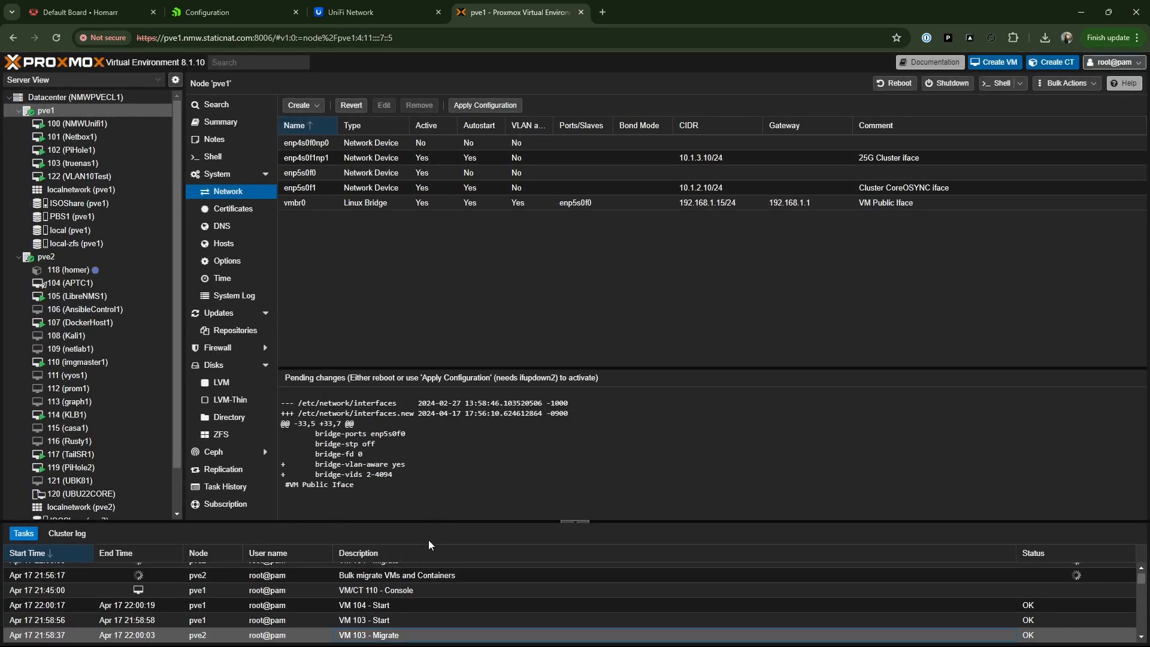
{"action": "scroll", "coordinate": [255, 579], "scroll_direction": "down", "scroll_amount": 5}
{"action": "scroll", "coordinate": [256, 578], "scroll_direction": "up", "scroll_amount": 5}
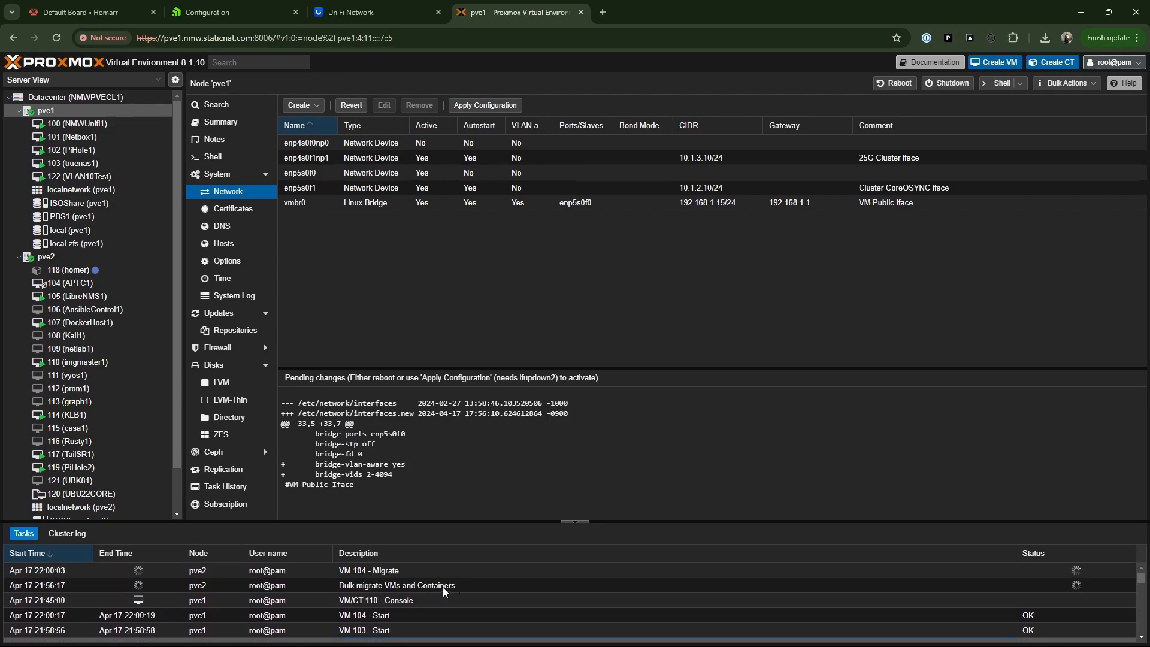
{"action": "left_click", "coordinate": [365, 569]}
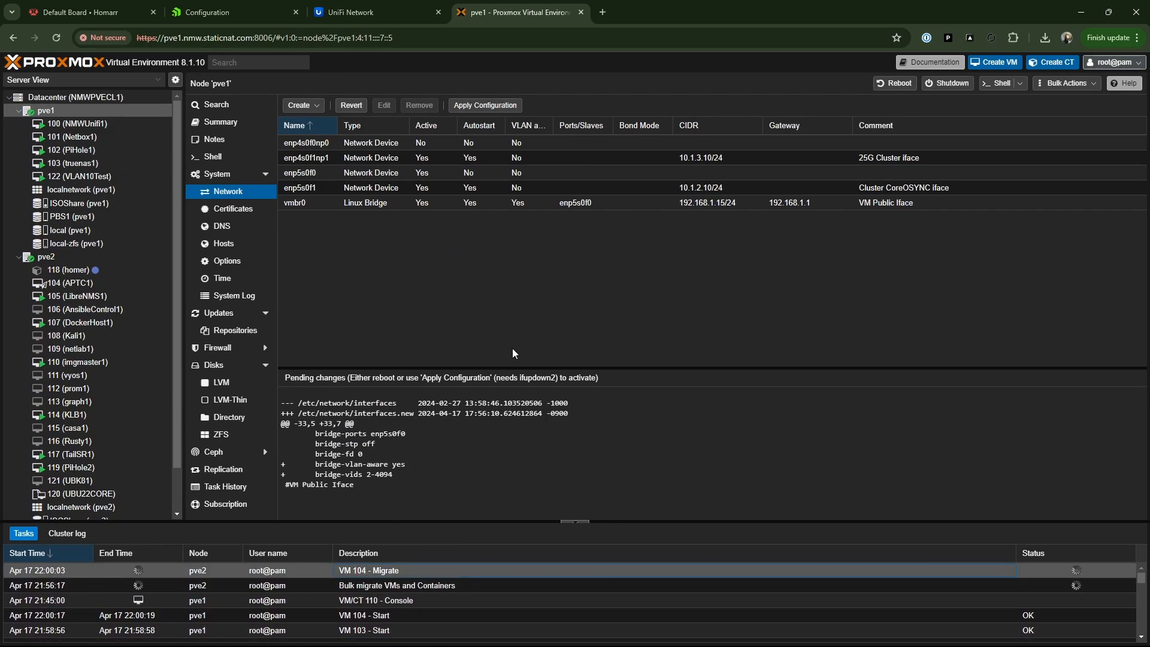
{"action": "double_click", "coordinate": [379, 572]}
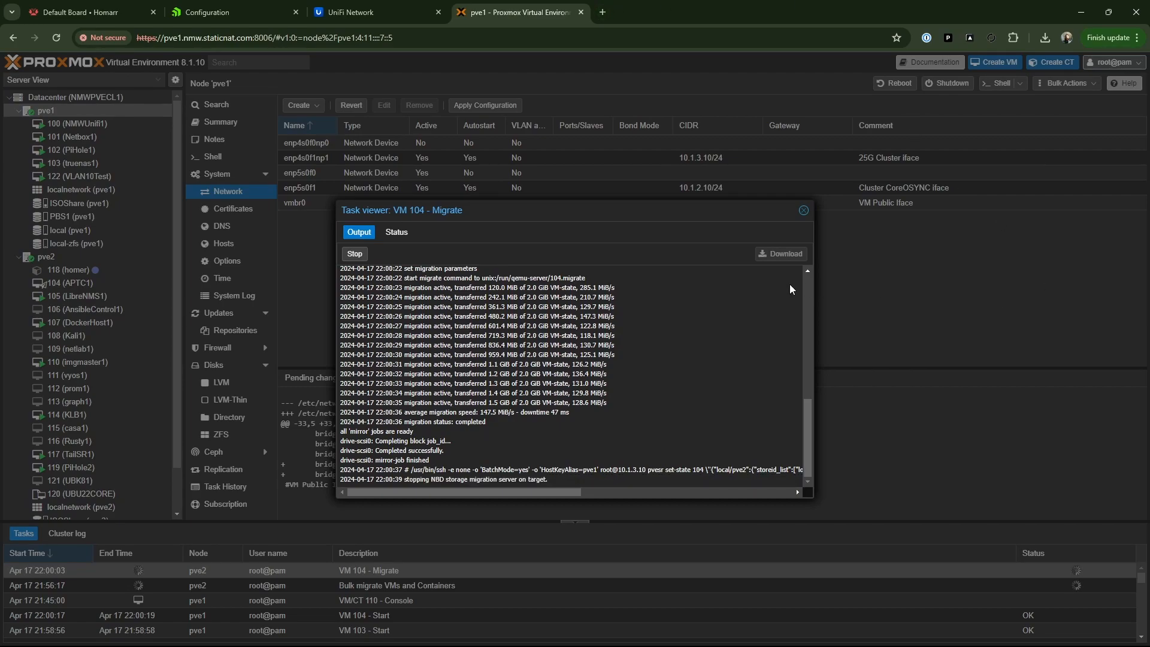
{"action": "left_click", "coordinate": [803, 211]}
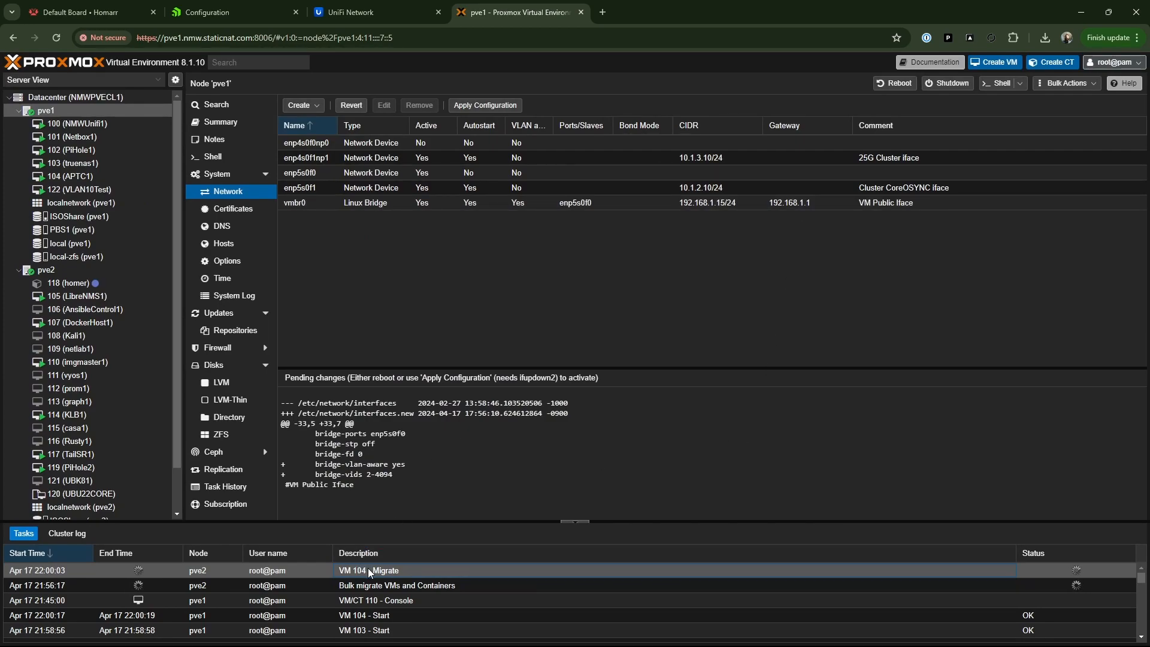
{"action": "double_click", "coordinate": [397, 568]}
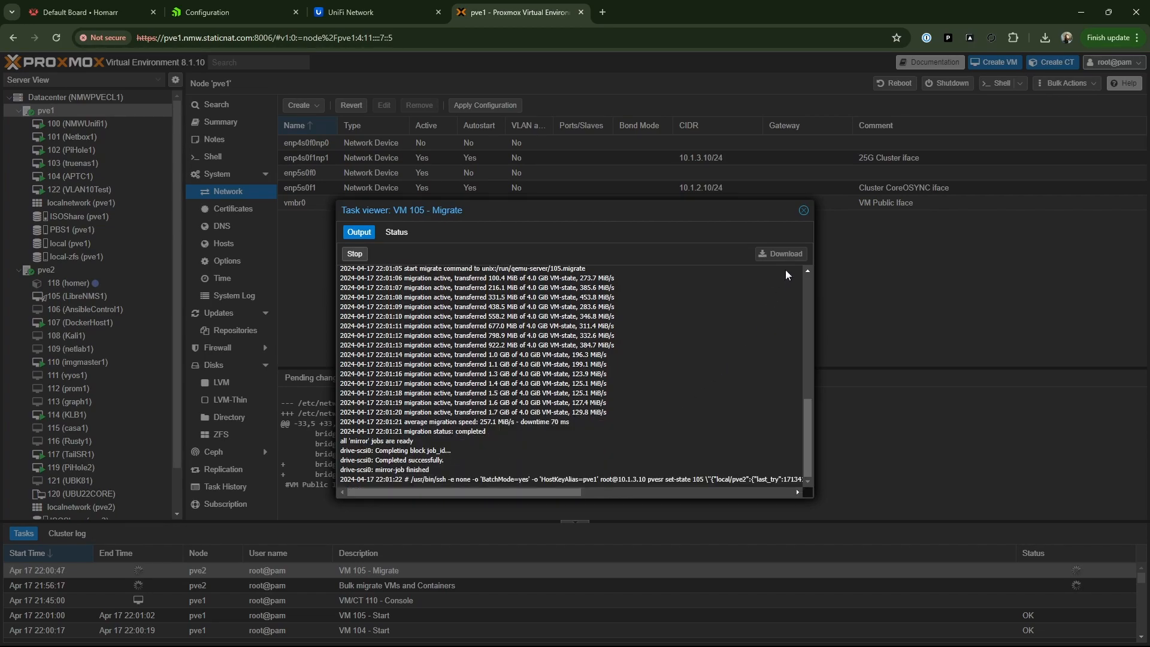
{"action": "left_click", "coordinate": [803, 211]}
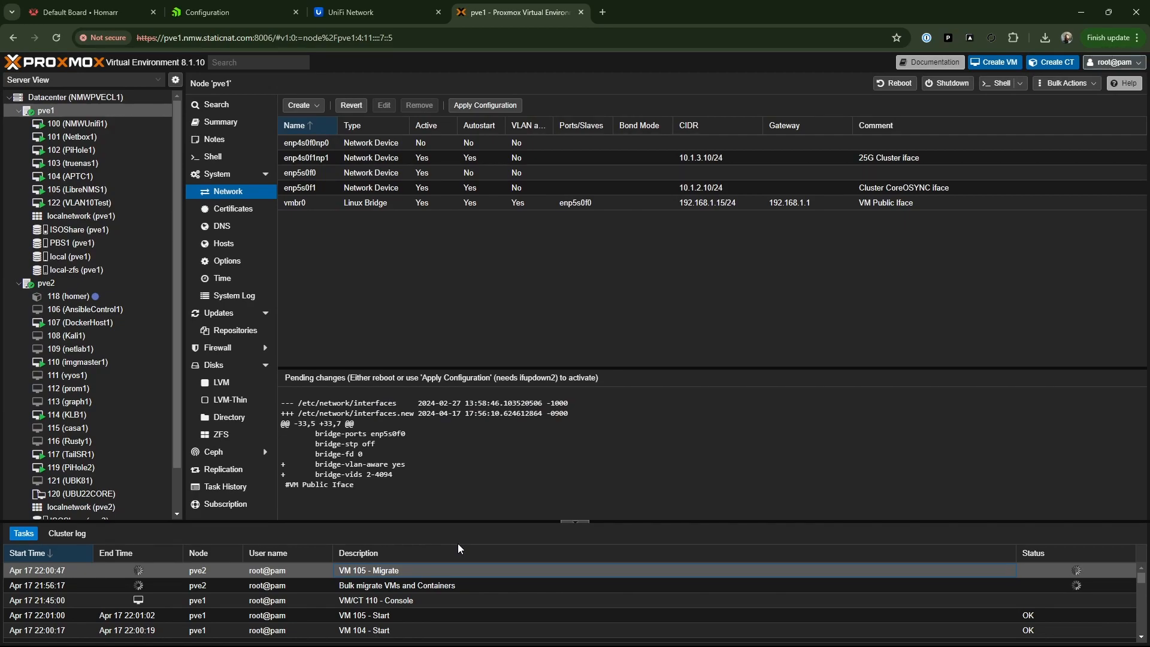
- Check the Datacenter health summary and review node pve1's resource usage and network traffic graphs
{"action": "left_click", "coordinate": [77, 96]}
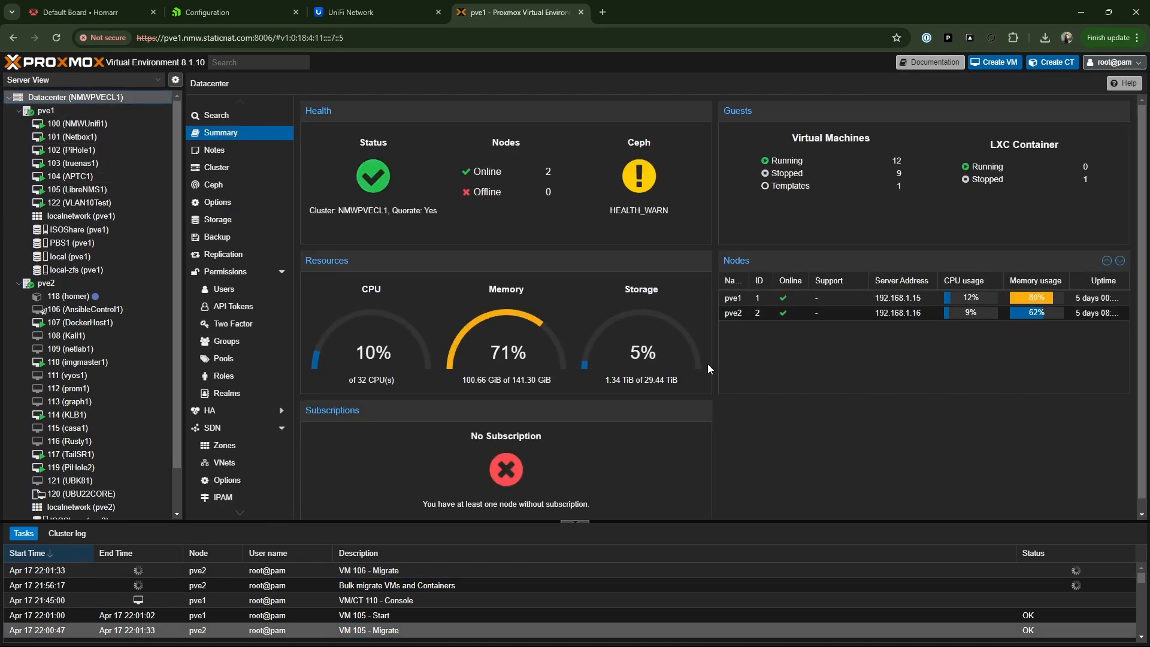
{"action": "scroll", "coordinate": [707, 367], "scroll_direction": "down", "scroll_amount": 1}
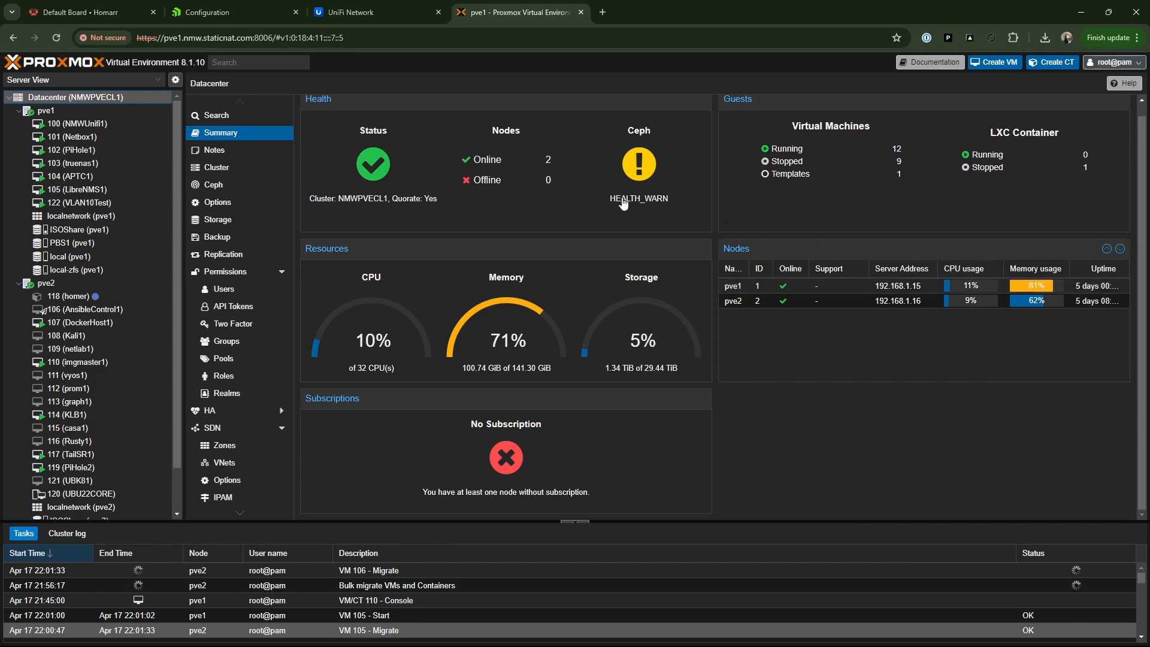
{"action": "left_click", "coordinate": [42, 117]}
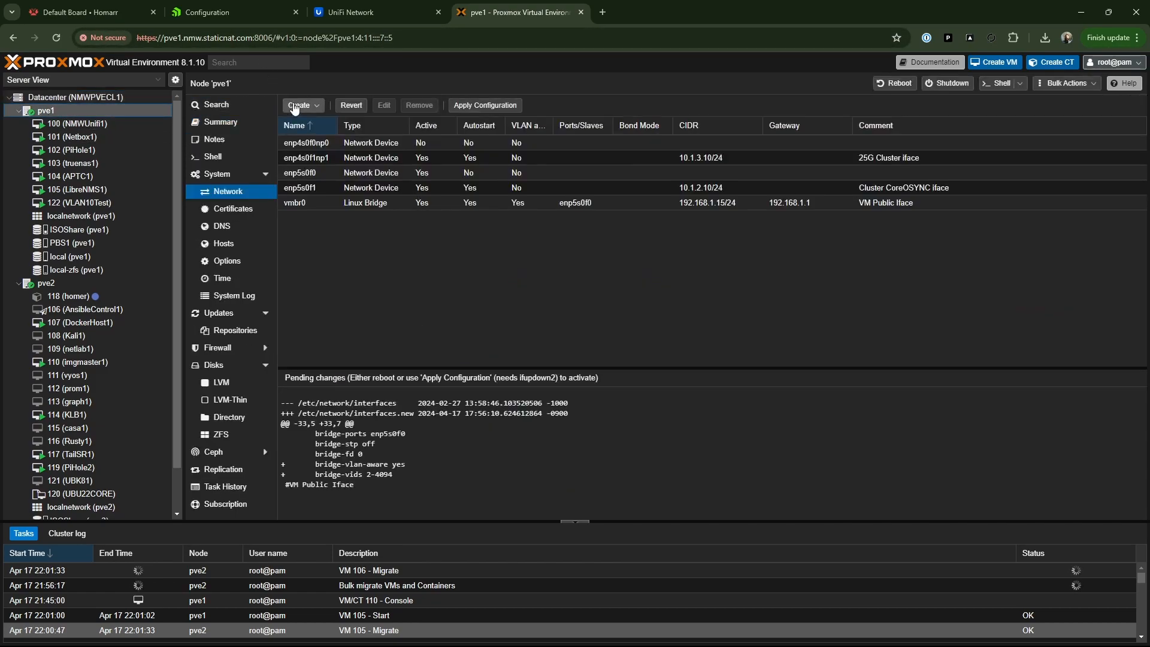
{"action": "left_click", "coordinate": [220, 122]}
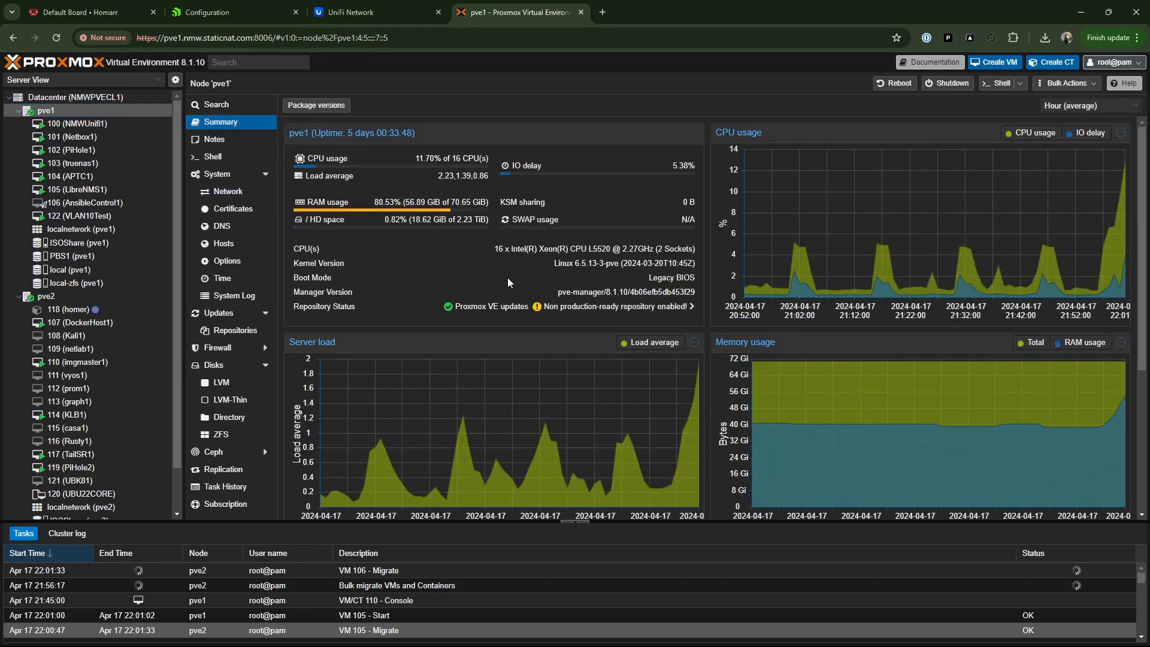
{"action": "scroll", "coordinate": [506, 278], "scroll_direction": "down", "scroll_amount": 4}
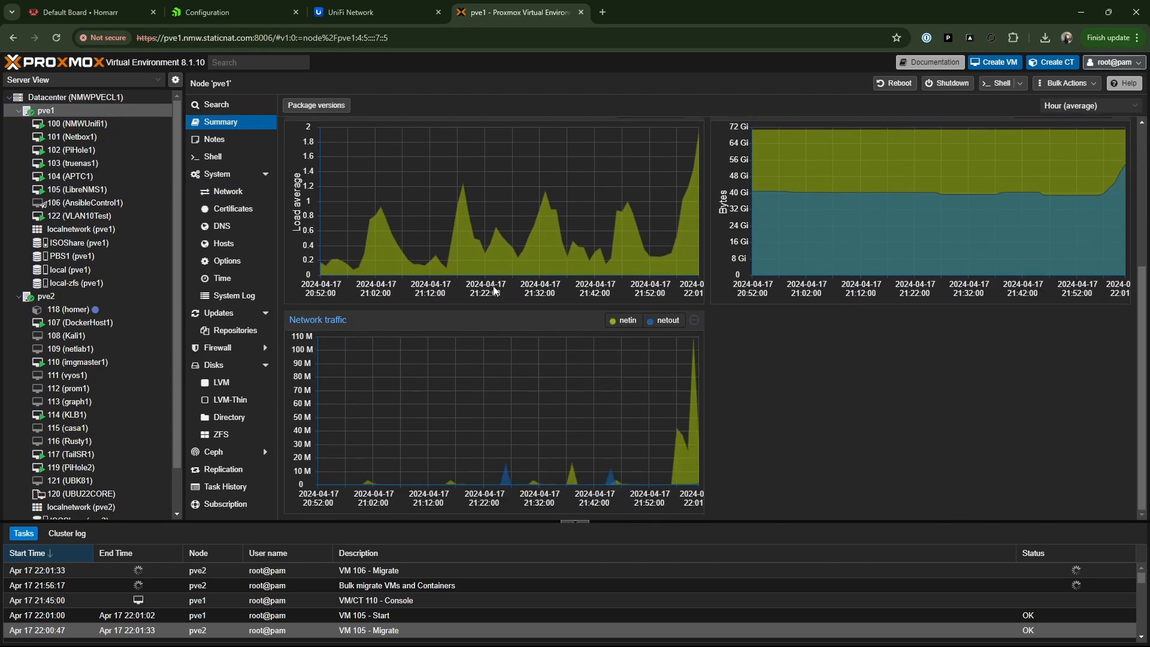
{"action": "scroll", "coordinate": [491, 283], "scroll_direction": "up", "scroll_amount": 2}
{"action": "scroll", "coordinate": [490, 283], "scroll_direction": "up", "scroll_amount": 2}
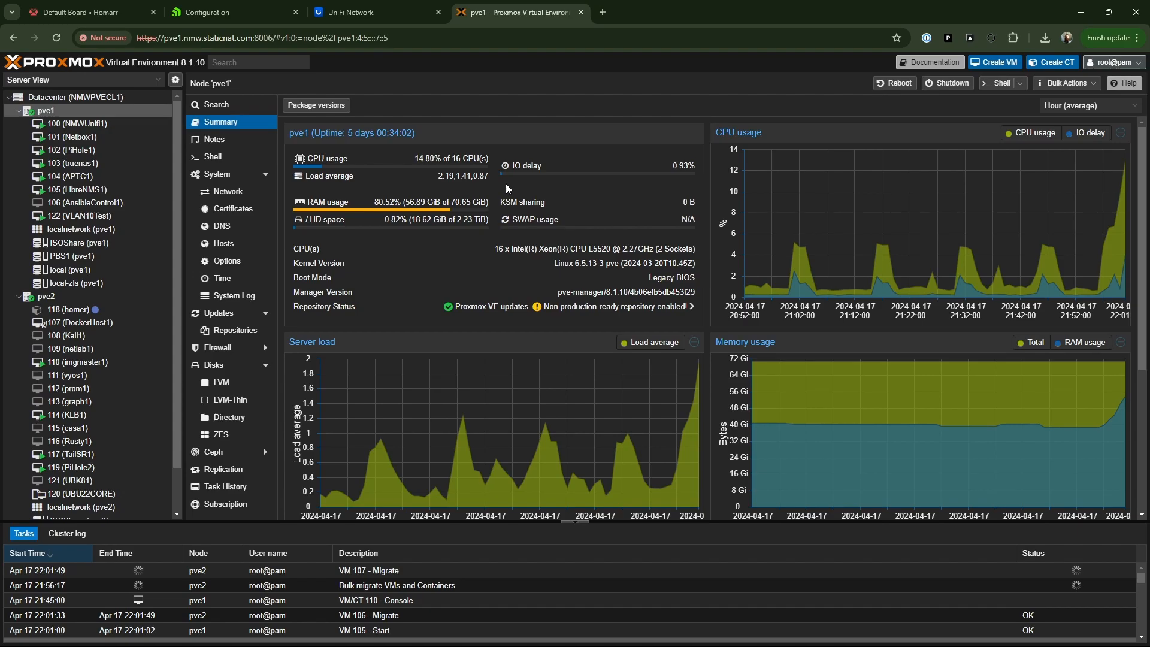
- Check the service status indicators on the Homarr dashboard and return to Proxmox
{"action": "left_click", "coordinate": [106, 8]}
{"action": "left_click", "coordinate": [56, 38]}
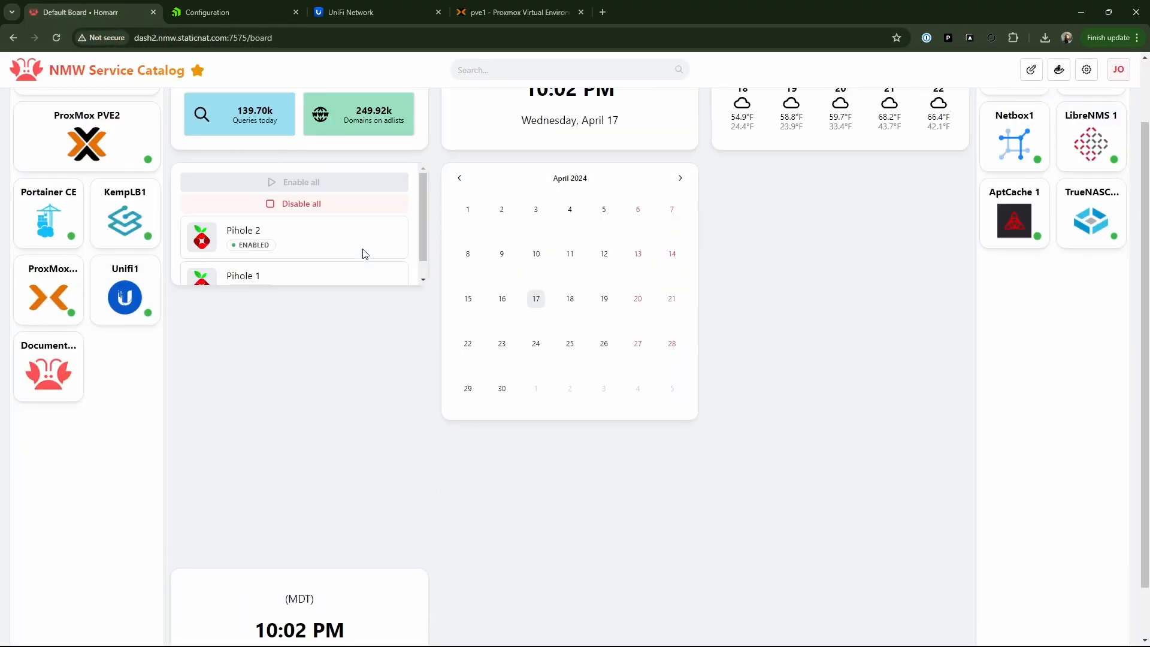
{"action": "scroll", "coordinate": [364, 254], "scroll_direction": "up", "scroll_amount": 2}
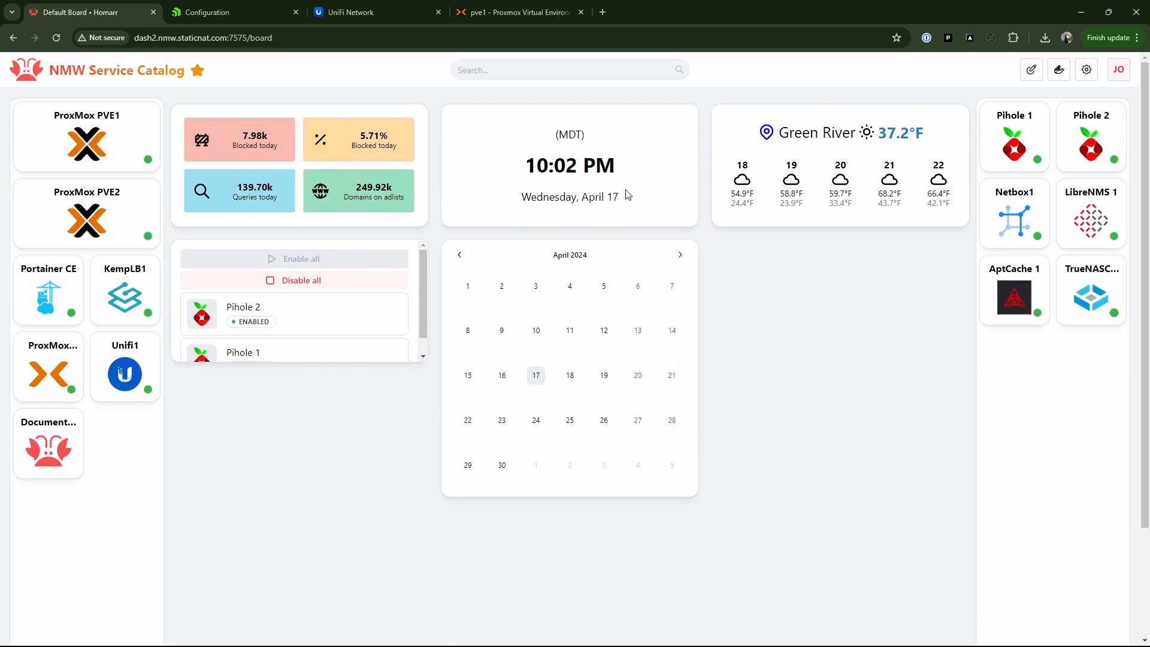
{"action": "left_click", "coordinate": [481, 13]}
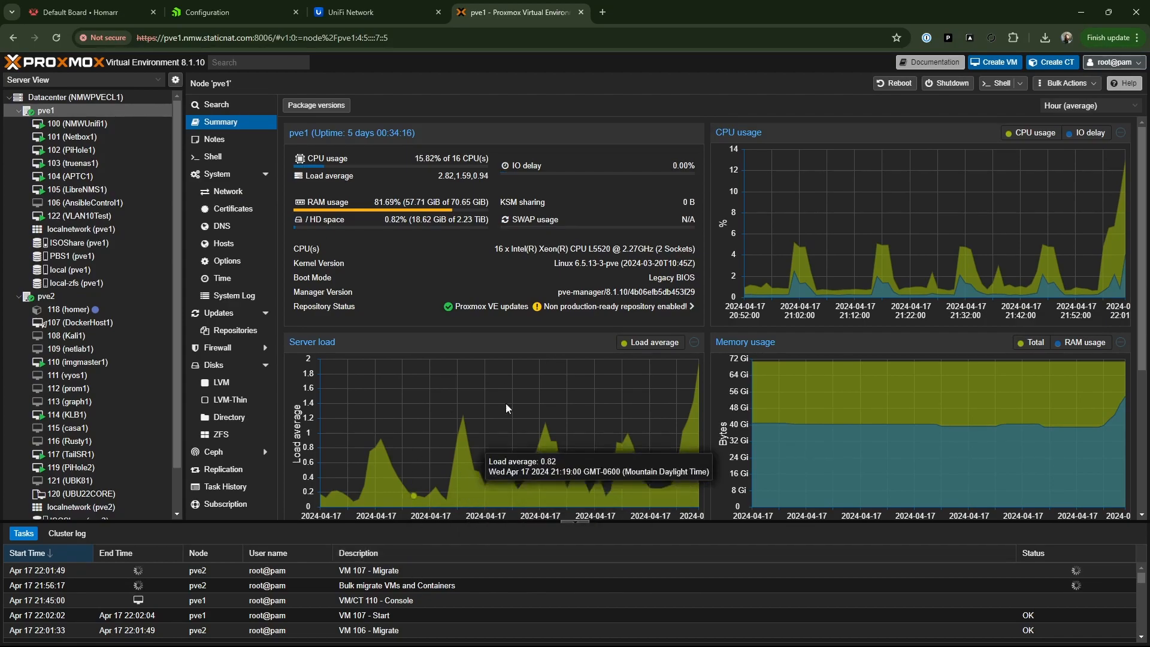
- Review node pve2's resource usage and network traffic graphs, and return to pve1's summary
{"action": "left_click", "coordinate": [46, 296]}
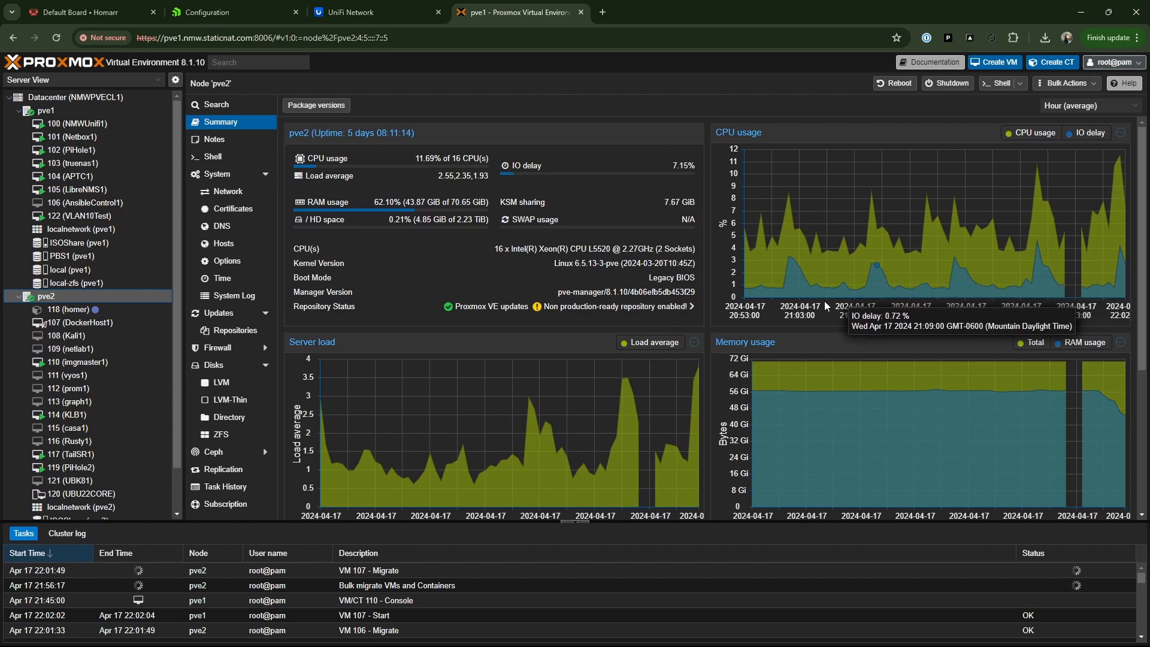
{"action": "scroll", "coordinate": [821, 302], "scroll_direction": "down", "scroll_amount": 4}
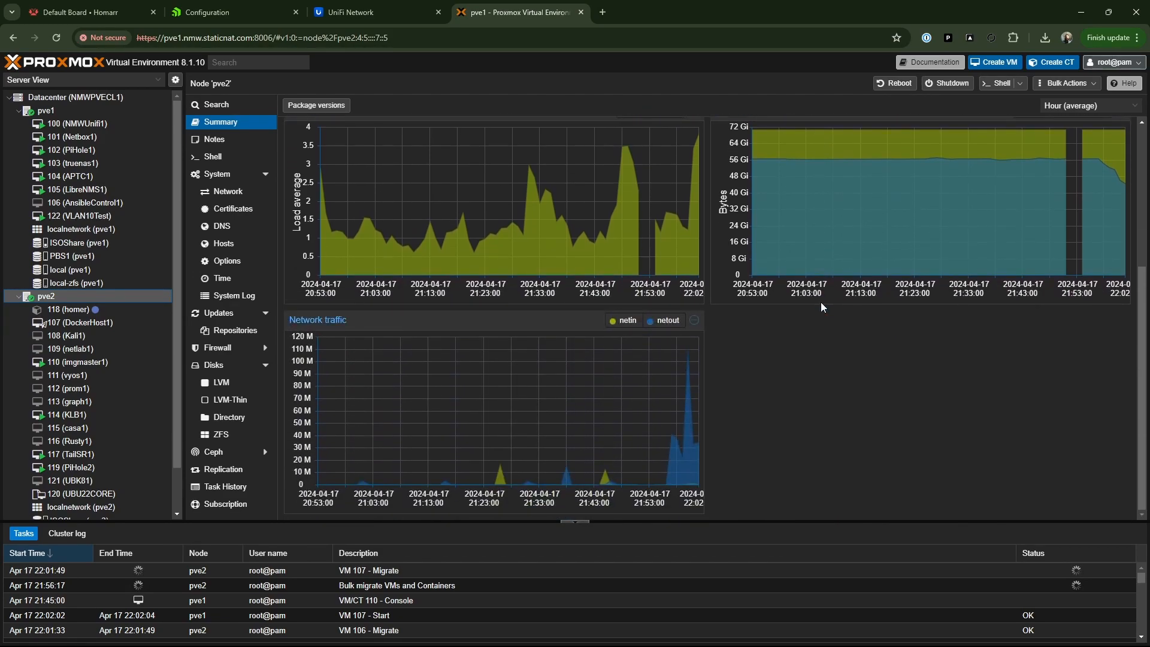
{"action": "scroll", "coordinate": [821, 302], "scroll_direction": "up", "scroll_amount": 1}
{"action": "scroll", "coordinate": [822, 308], "scroll_direction": "down", "scroll_amount": 1}
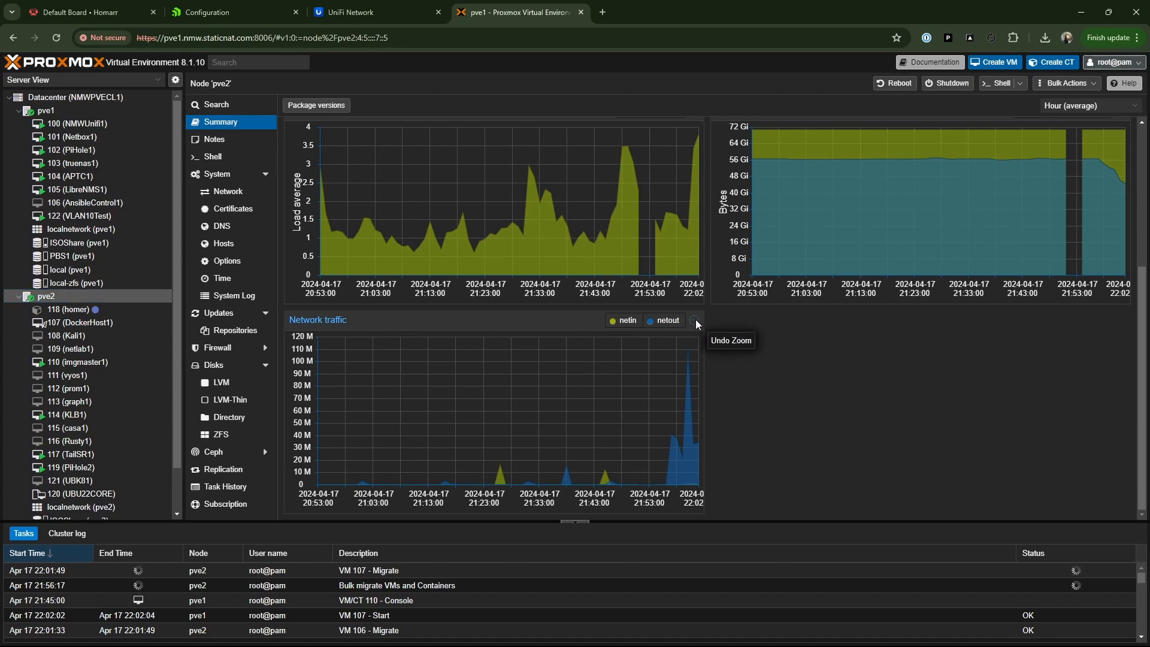
{"action": "scroll", "coordinate": [833, 362], "scroll_direction": "up", "scroll_amount": 4}
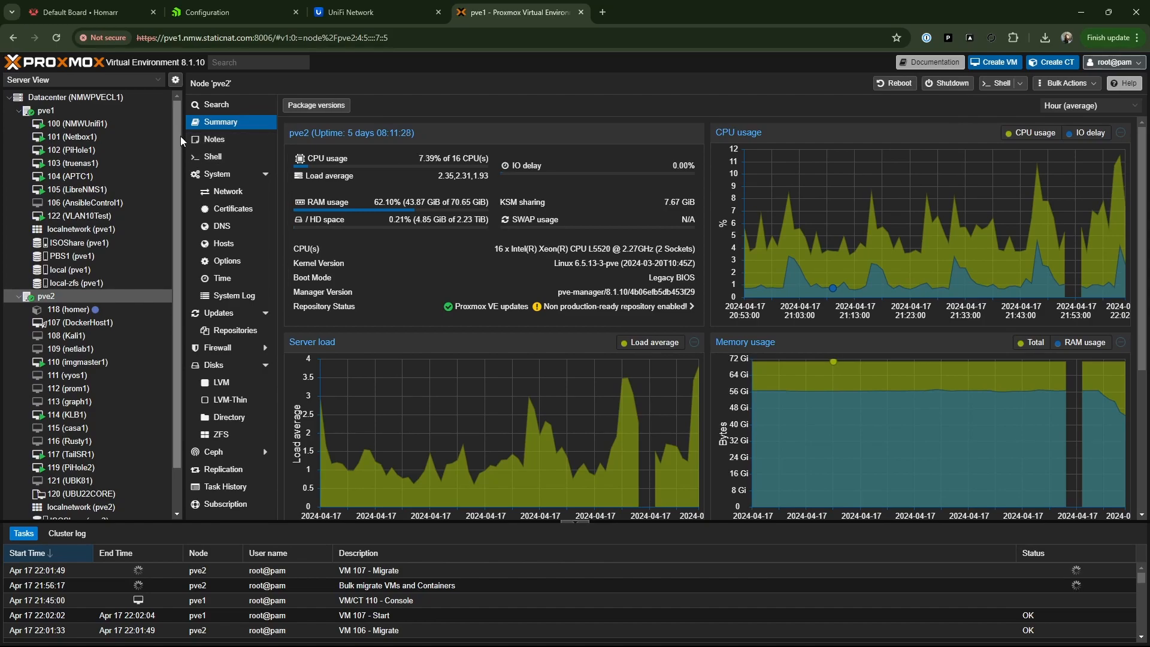
{"action": "left_click", "coordinate": [53, 112]}
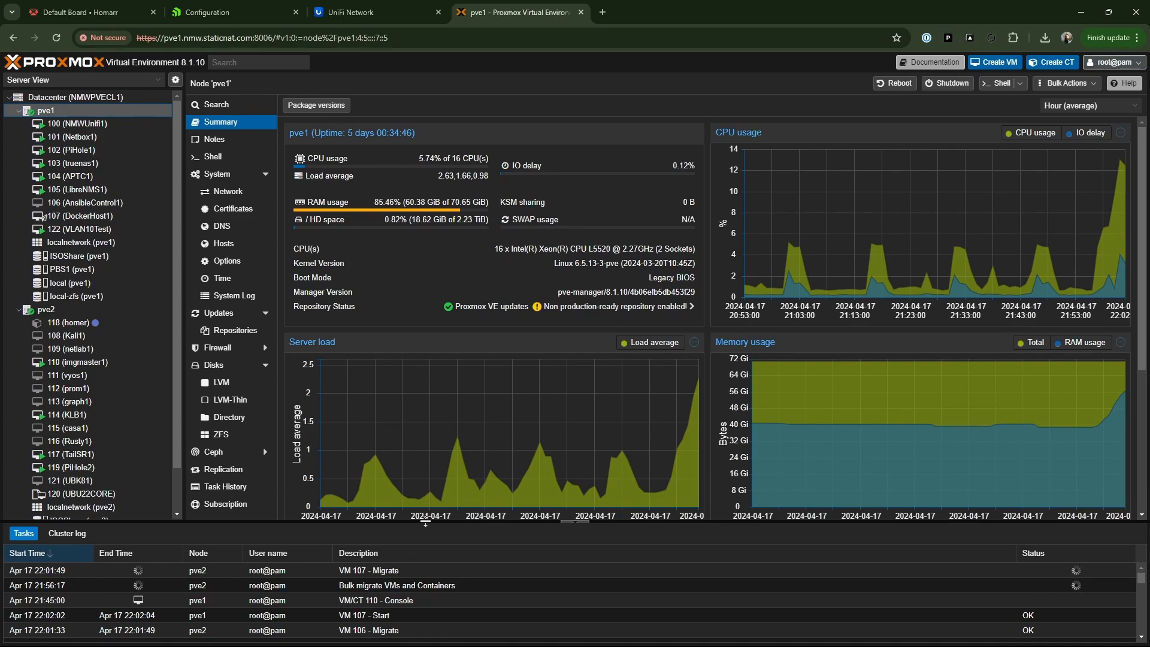
- Examine the migration task output for VM 107 and VM 109
{"action": "double_click", "coordinate": [382, 571]}
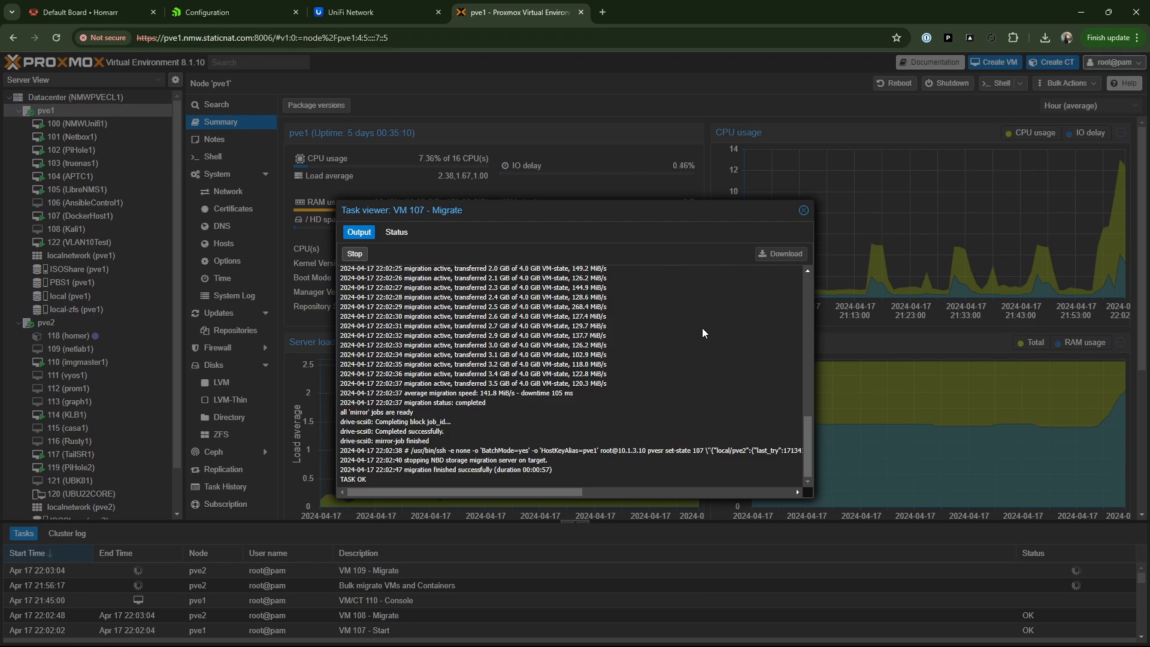
{"action": "left_click", "coordinate": [804, 210]}
{"action": "scroll", "coordinate": [183, 599], "scroll_direction": "down", "scroll_amount": 1}
{"action": "scroll", "coordinate": [183, 599], "scroll_direction": "up", "scroll_amount": 2}
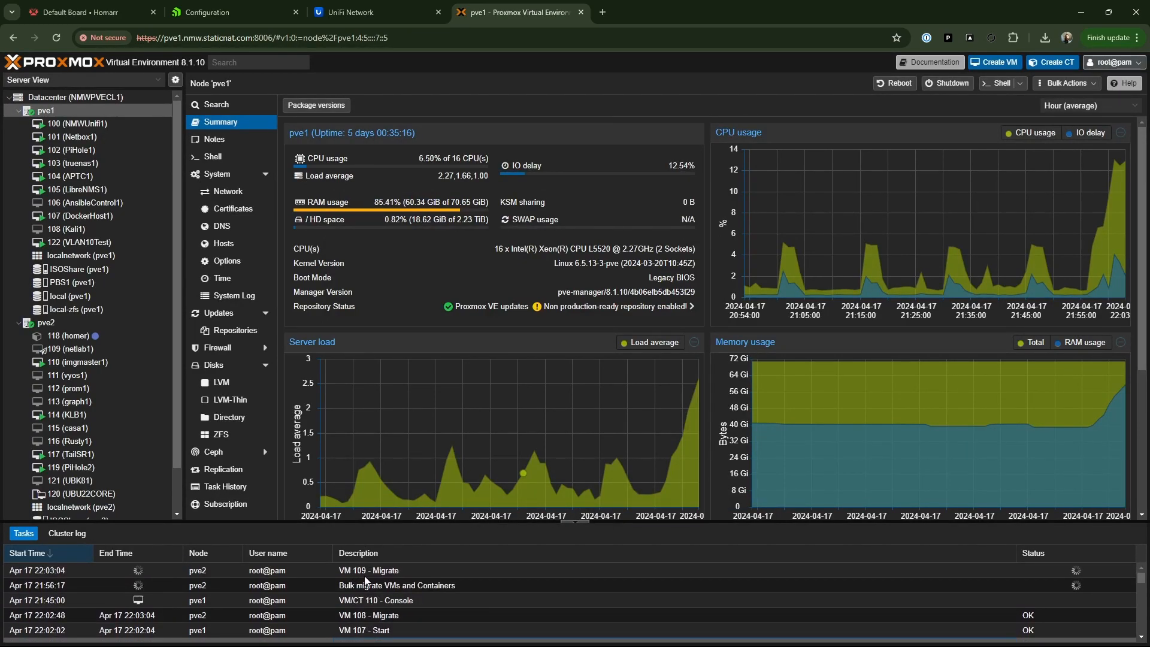
{"action": "double_click", "coordinate": [365, 576]}
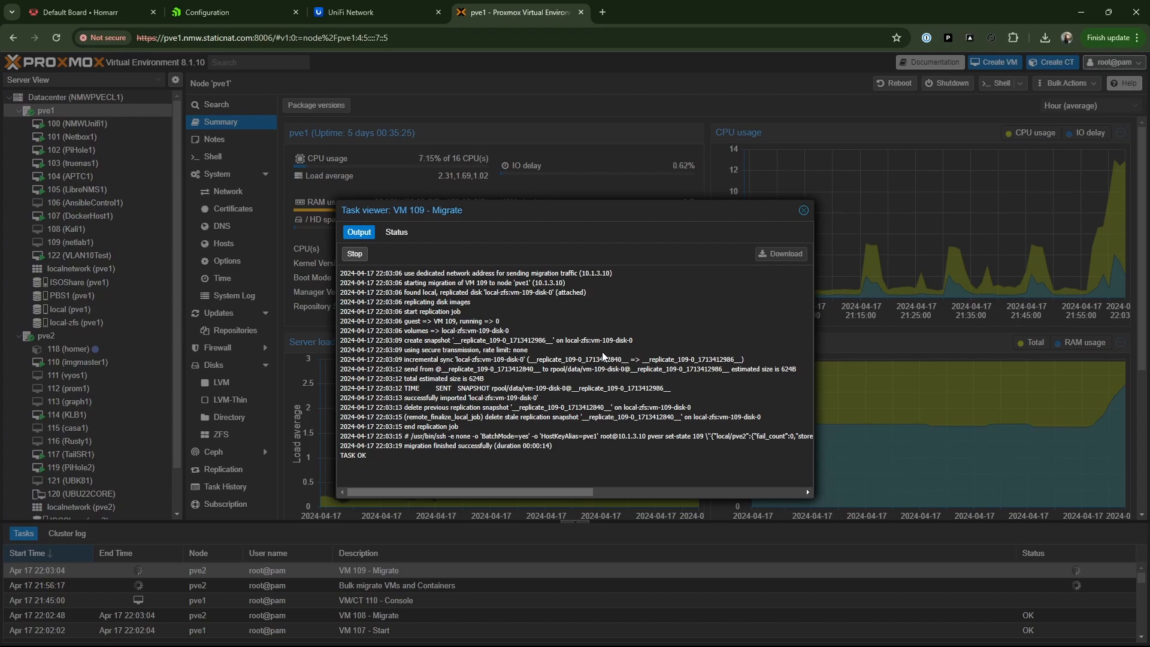
{"action": "left_click", "coordinate": [803, 209]}
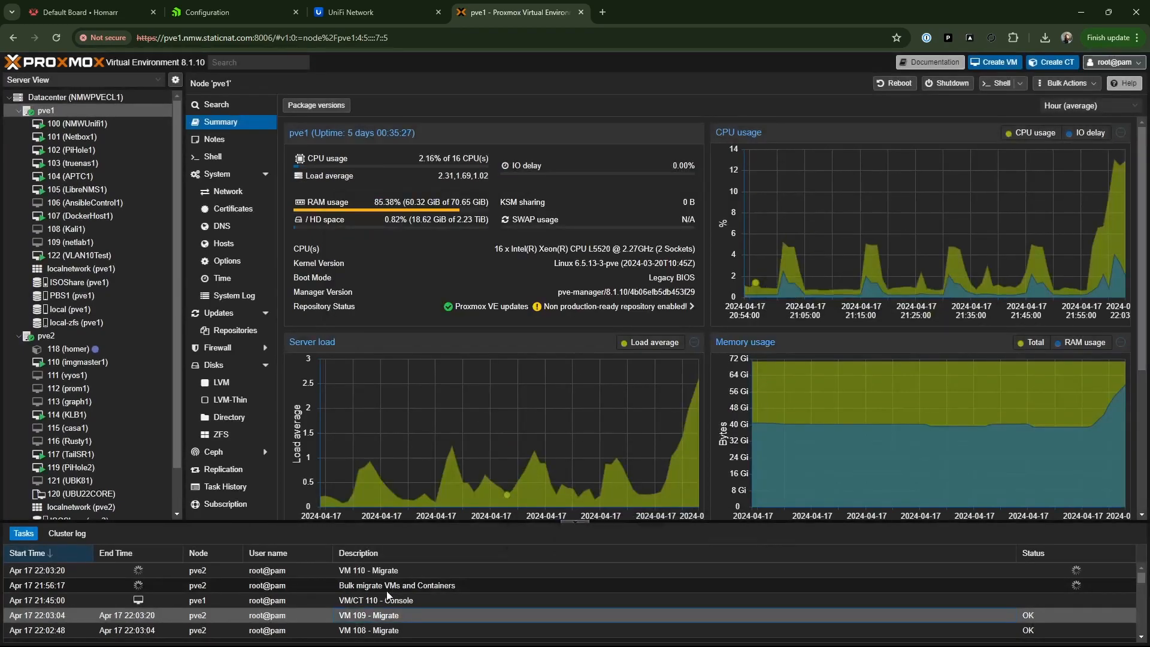
{"action": "double_click", "coordinate": [395, 570]}
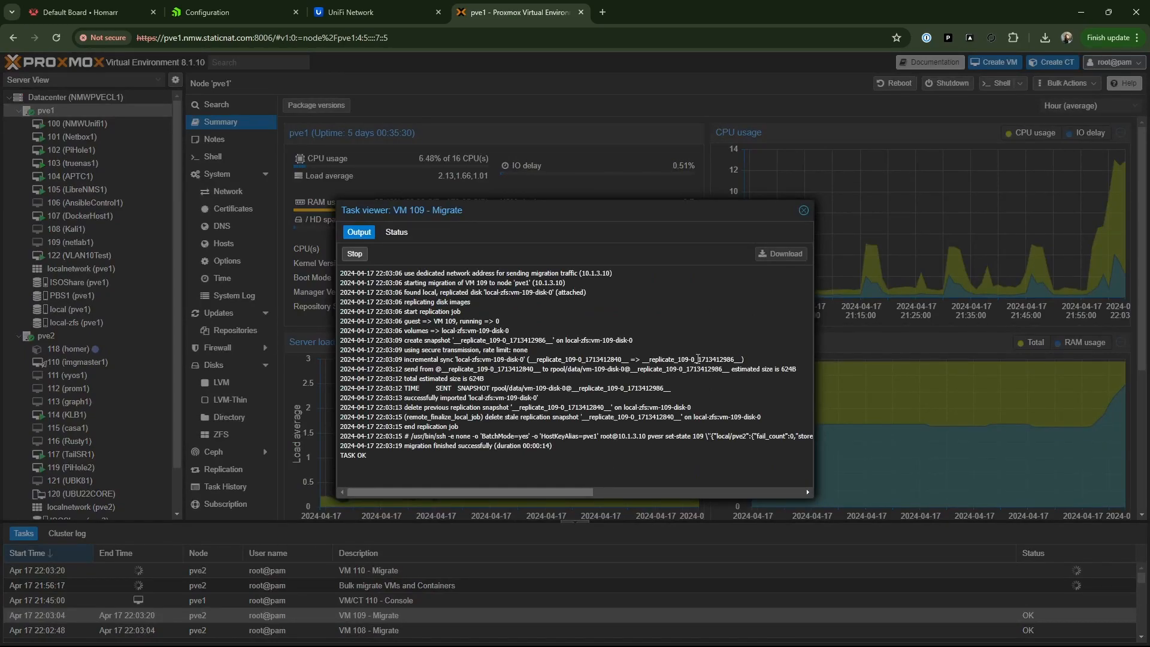
{"action": "left_click", "coordinate": [803, 211]}
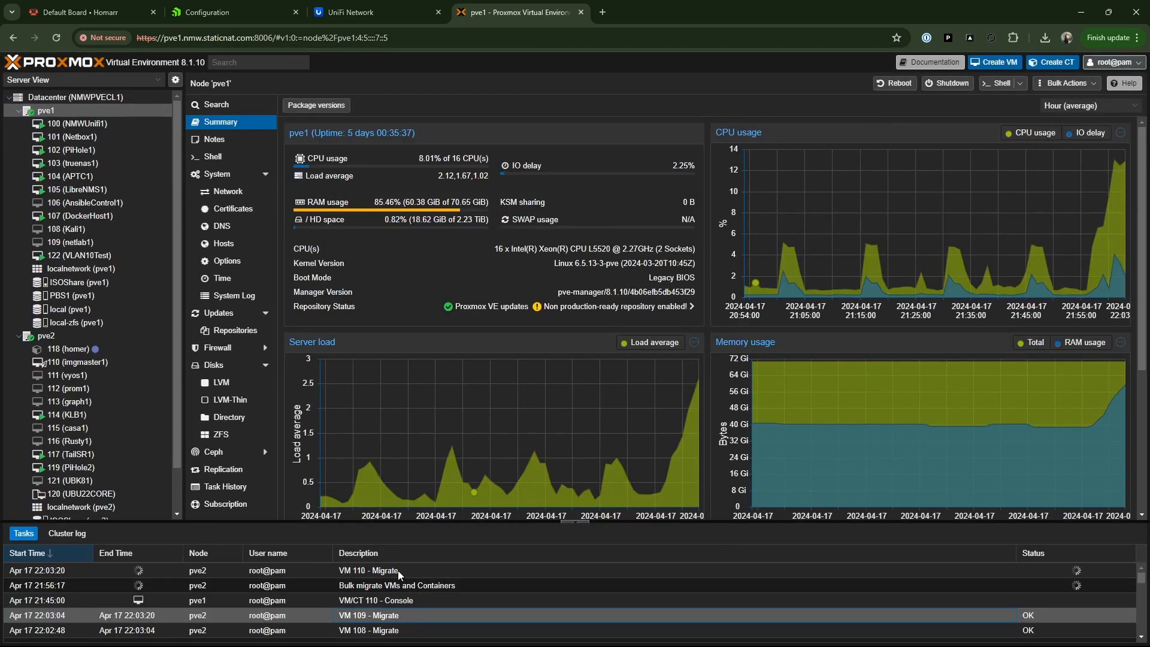
{"action": "double_click", "coordinate": [390, 615]}
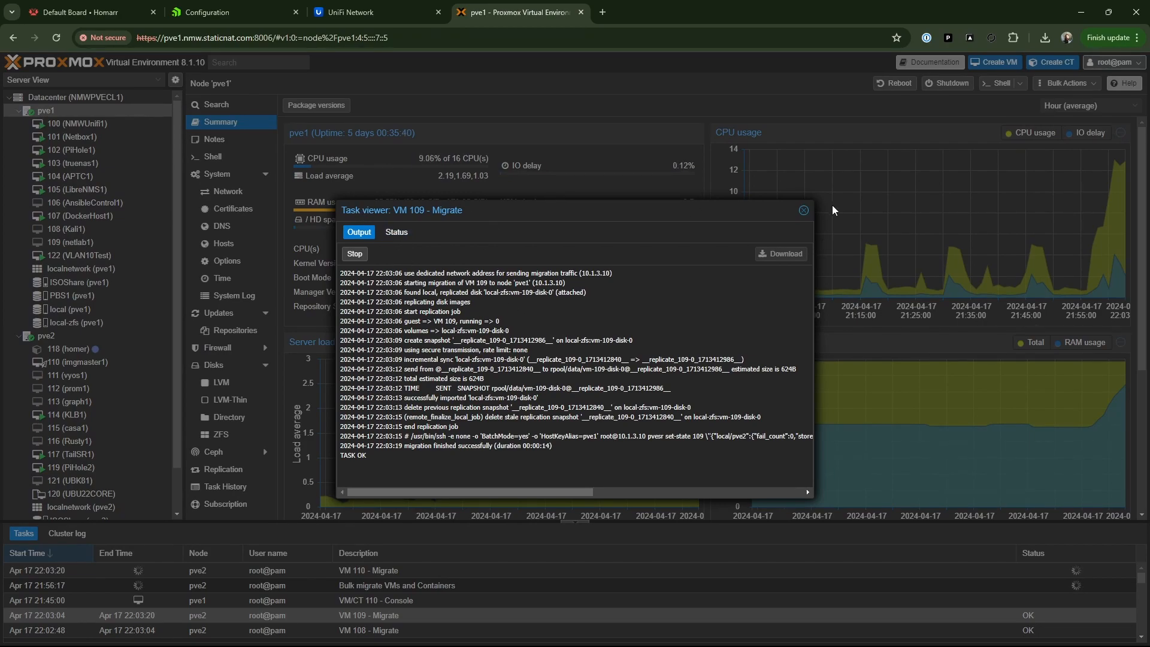
{"action": "left_click", "coordinate": [804, 210]}
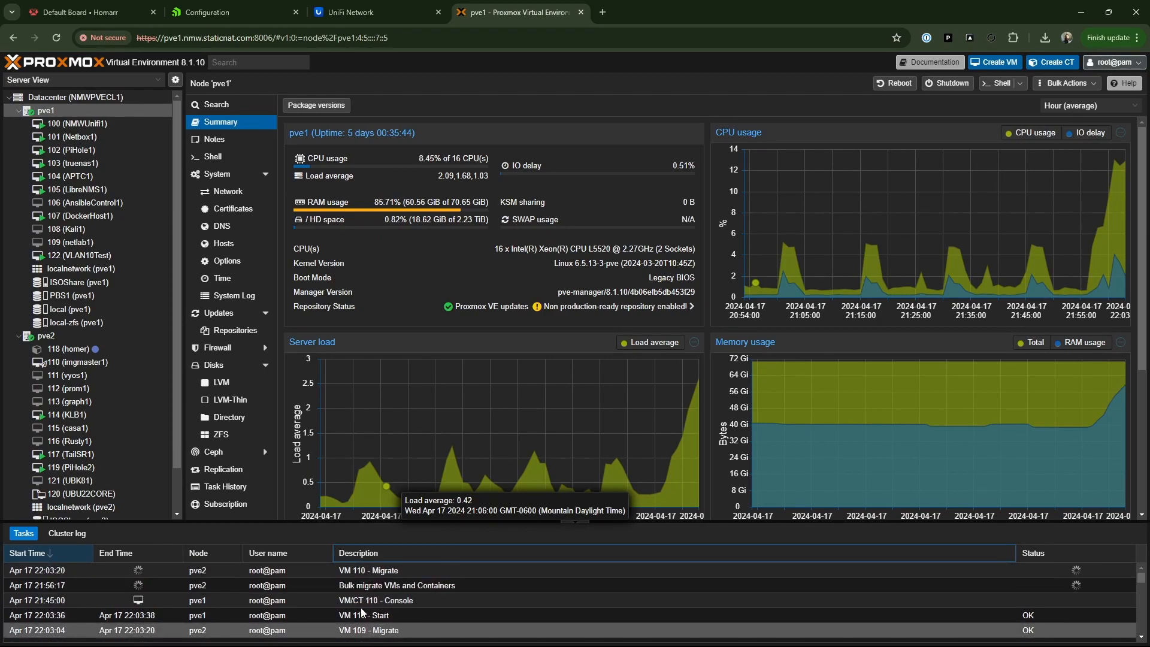
- Examine the migration task output for VM 110 and VM 111, and close it
{"action": "left_click", "coordinate": [69, 572]}
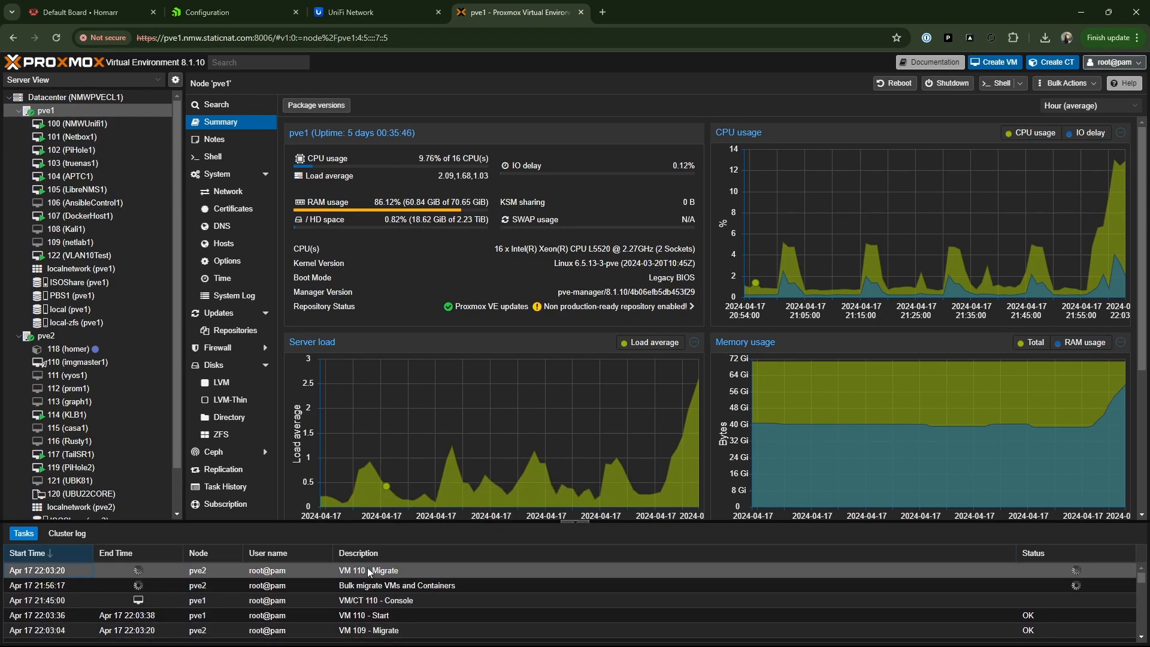
{"action": "left_click", "coordinate": [477, 568]}
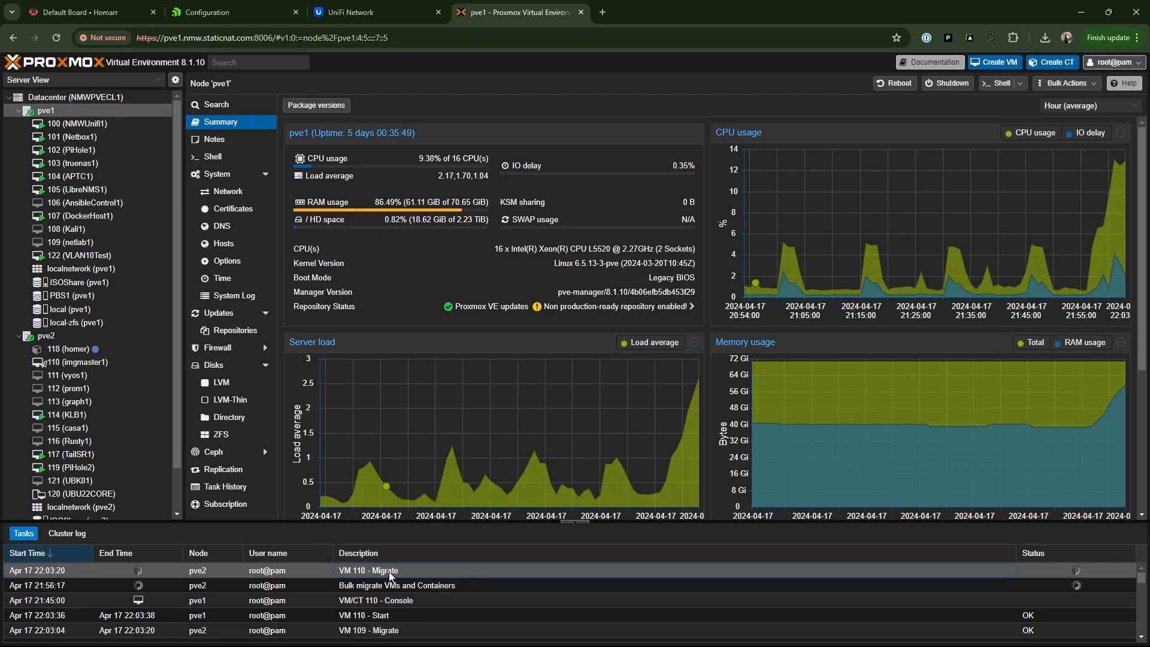
{"action": "double_click", "coordinate": [390, 571]}
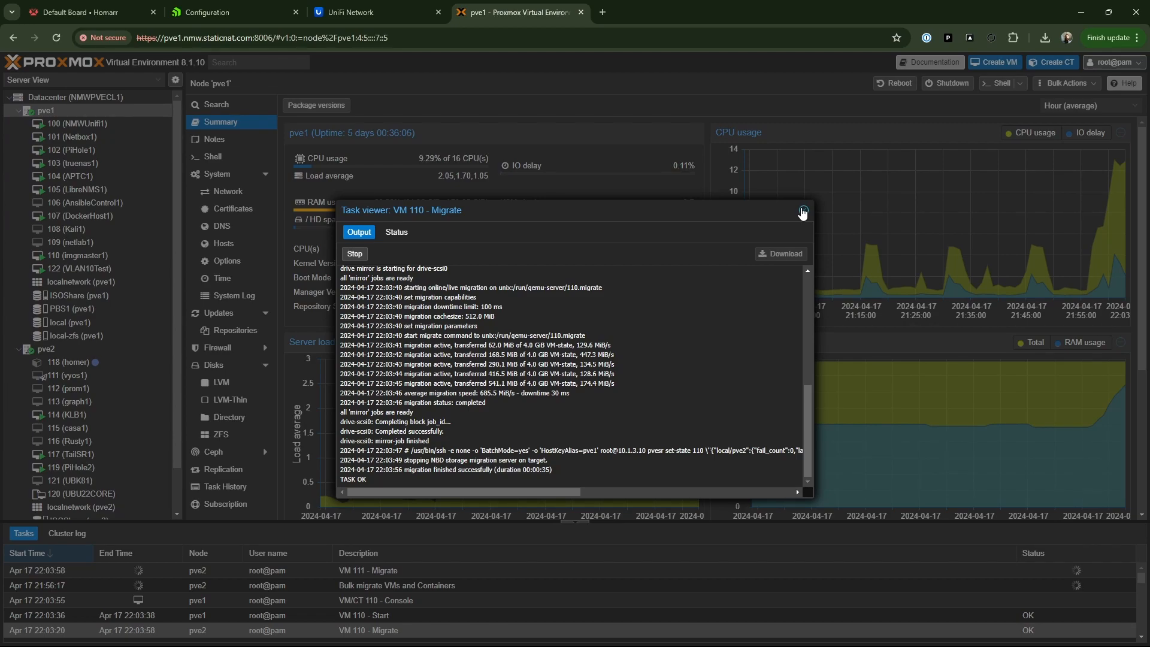
{"action": "left_click", "coordinate": [803, 211]}
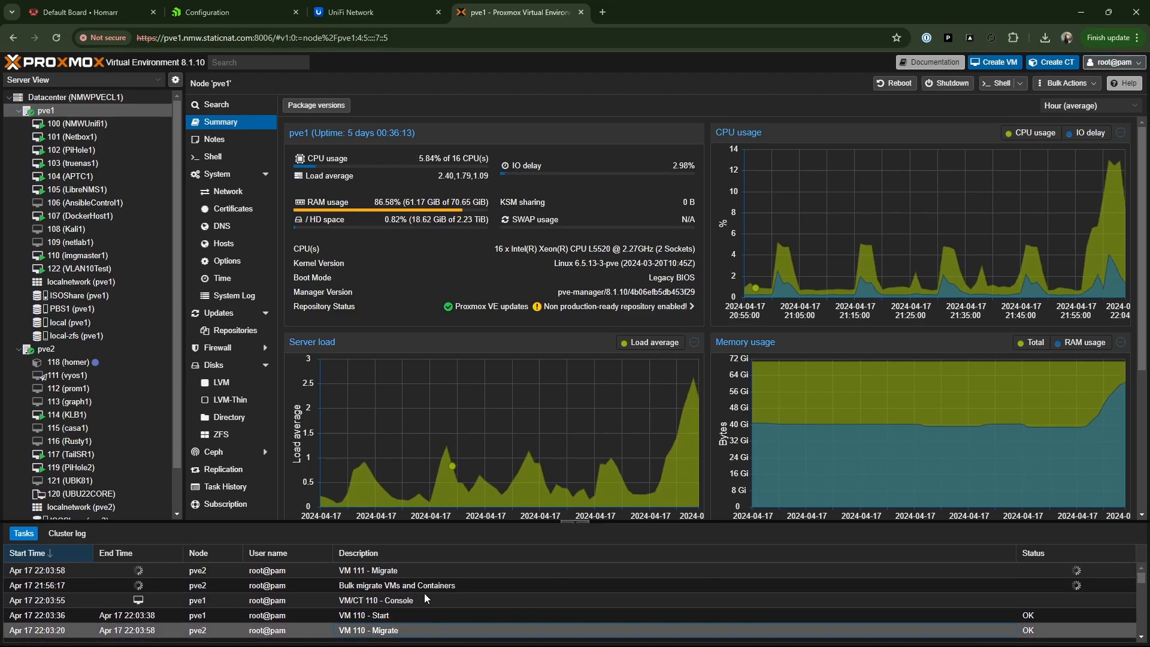
{"action": "double_click", "coordinate": [389, 571]}
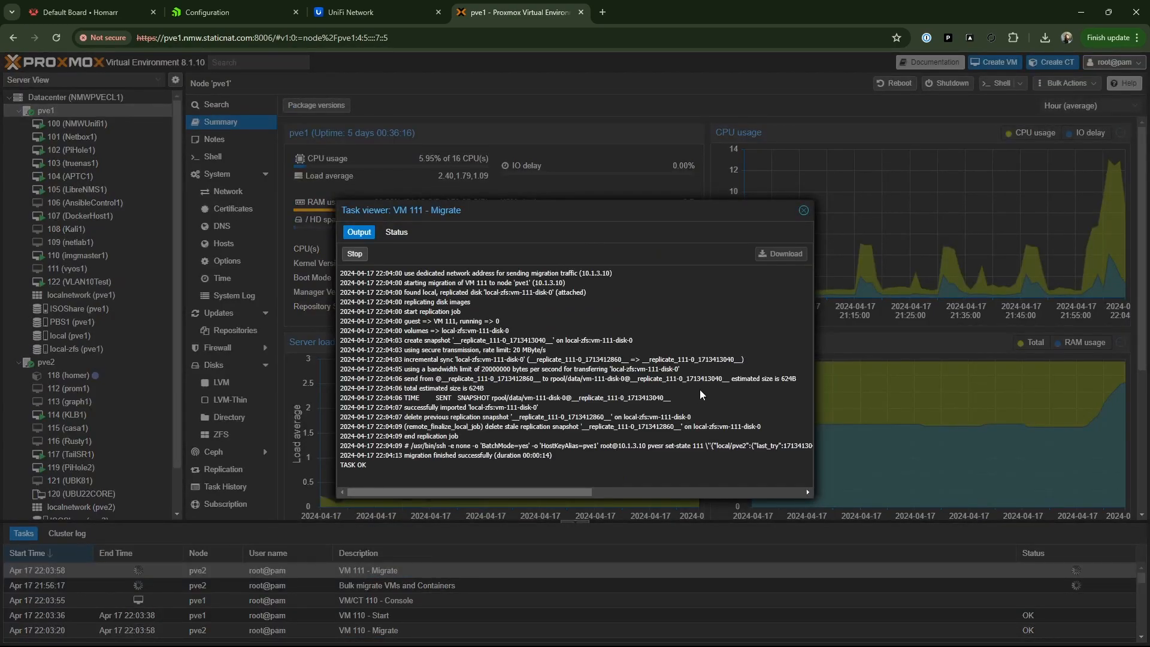
{"action": "left_click", "coordinate": [804, 211]}
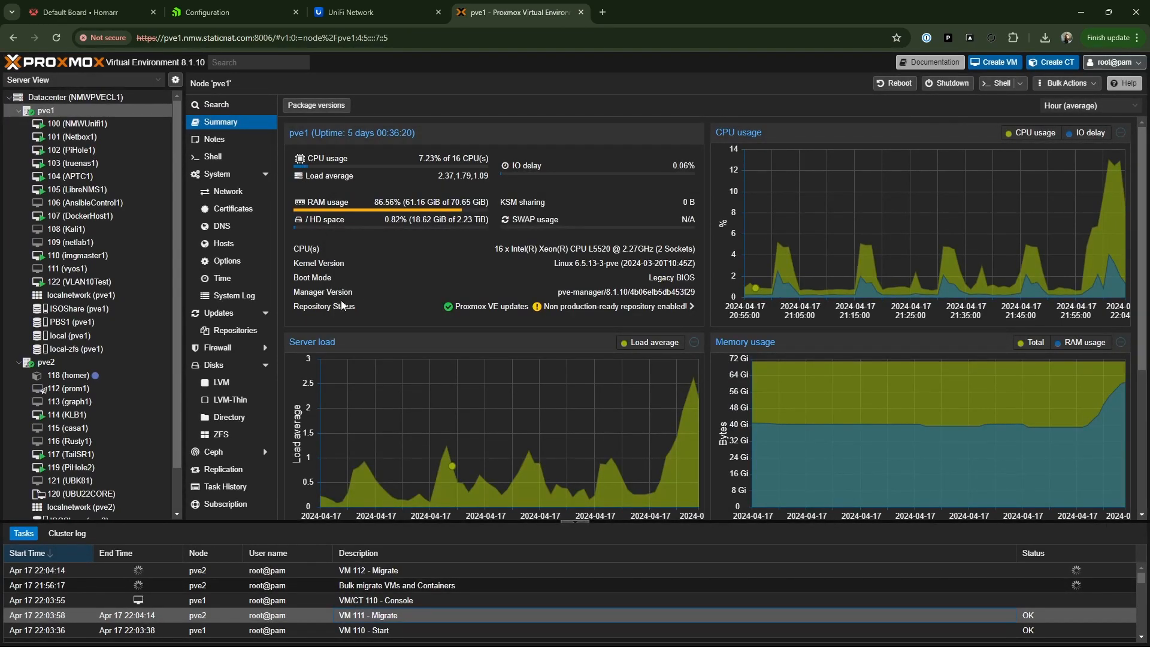
- Open VM 112 (prom1), dismiss its console, and examine the output of its migration task
{"action": "double_click", "coordinate": [74, 389]}
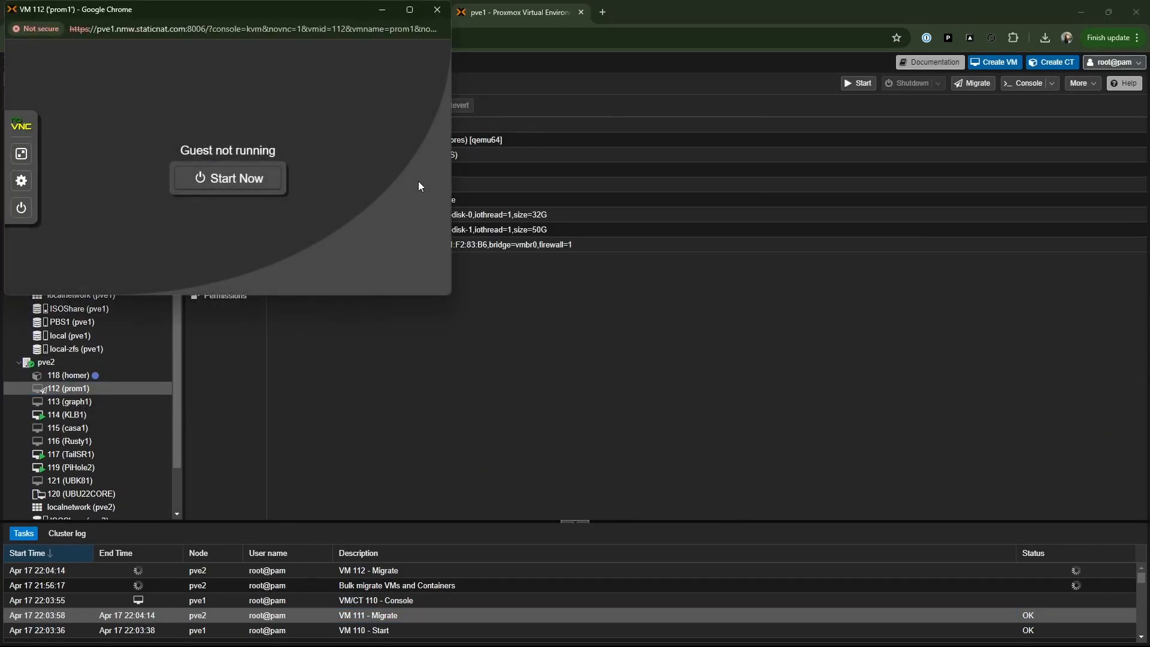
{"action": "left_click", "coordinate": [437, 9]}
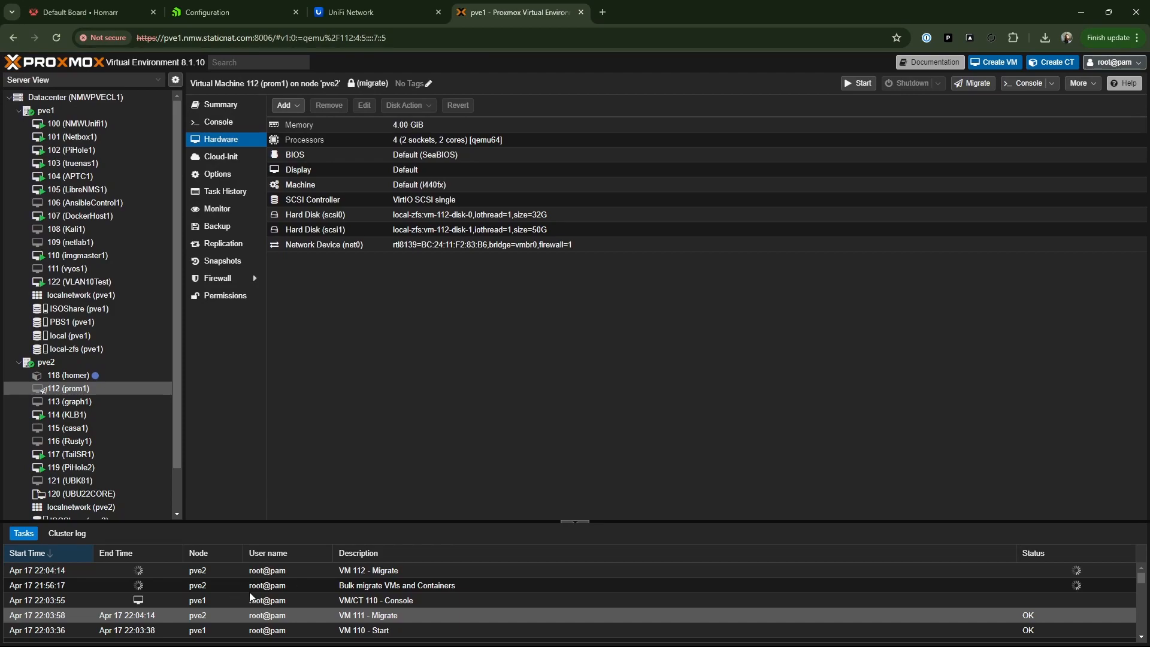
{"action": "left_click", "coordinate": [350, 570]}
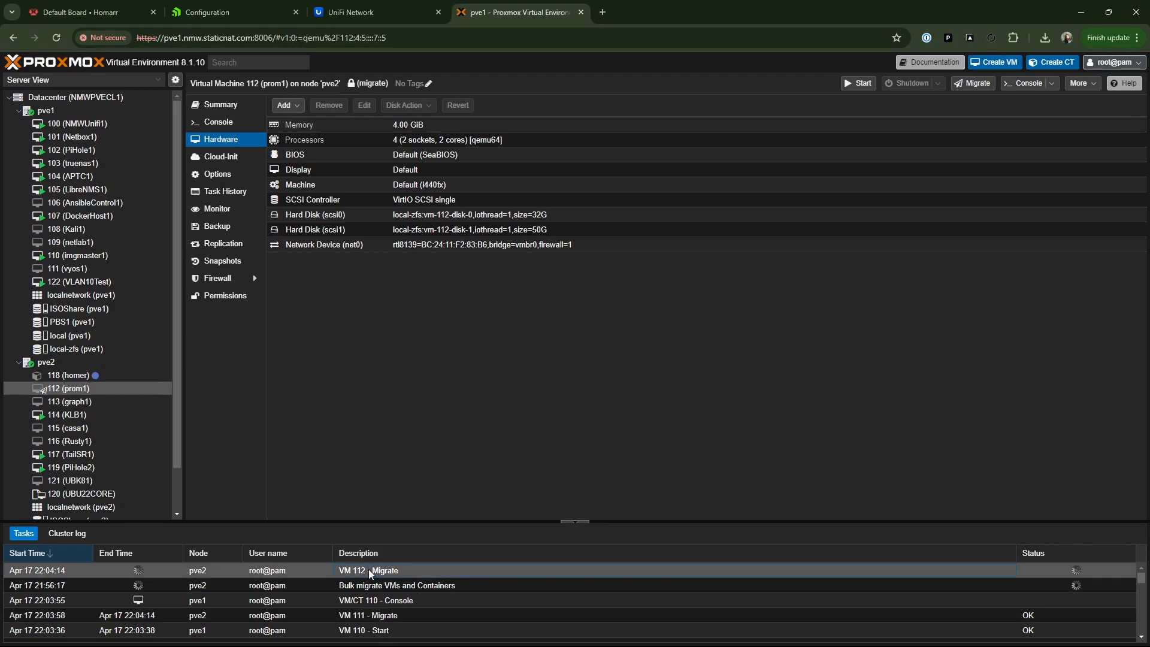
{"action": "double_click", "coordinate": [369, 569]}
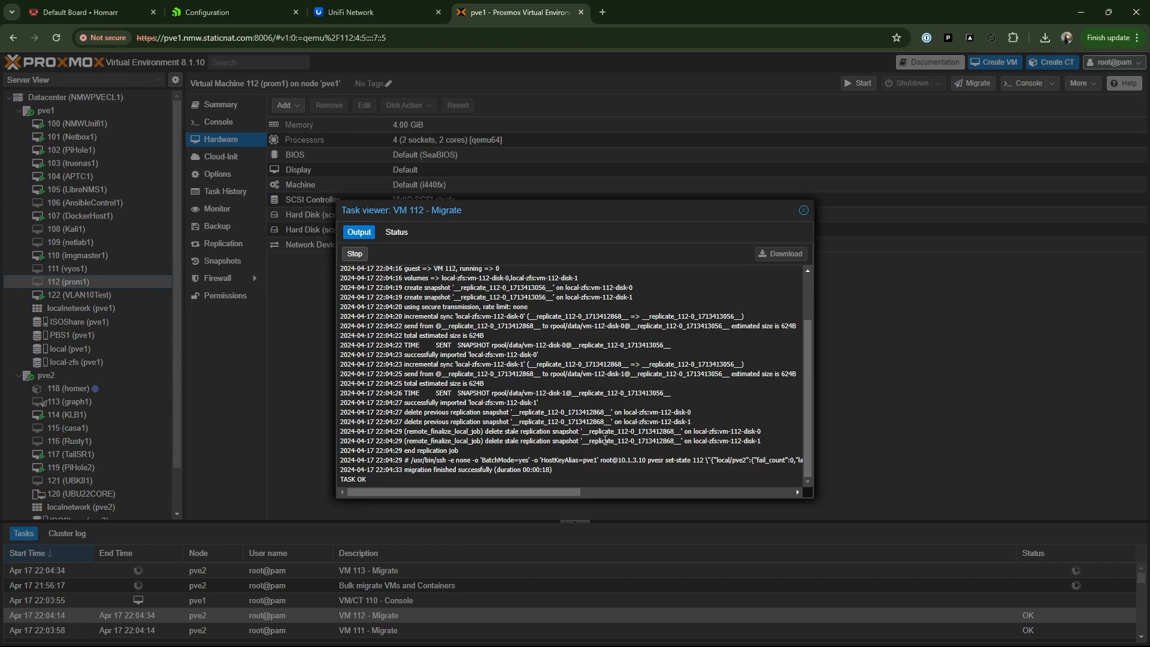
{"action": "left_click", "coordinate": [803, 210]}
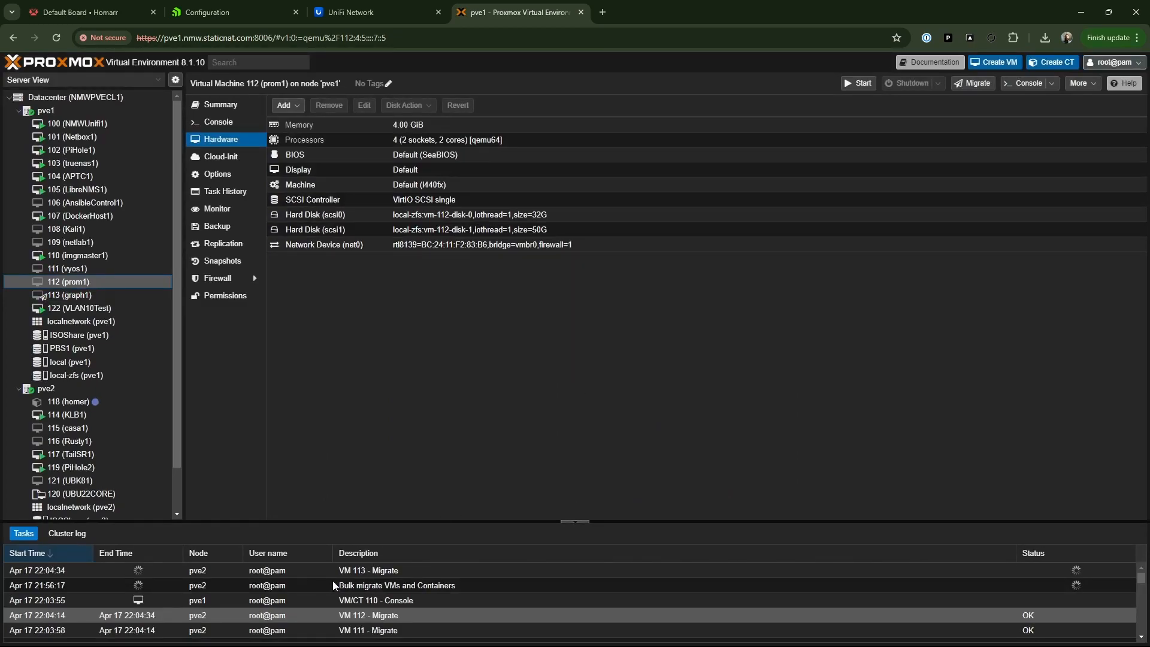
- Examine the migration task output for VM 113 and VM 114, closing each task viewer
{"action": "double_click", "coordinate": [357, 572]}
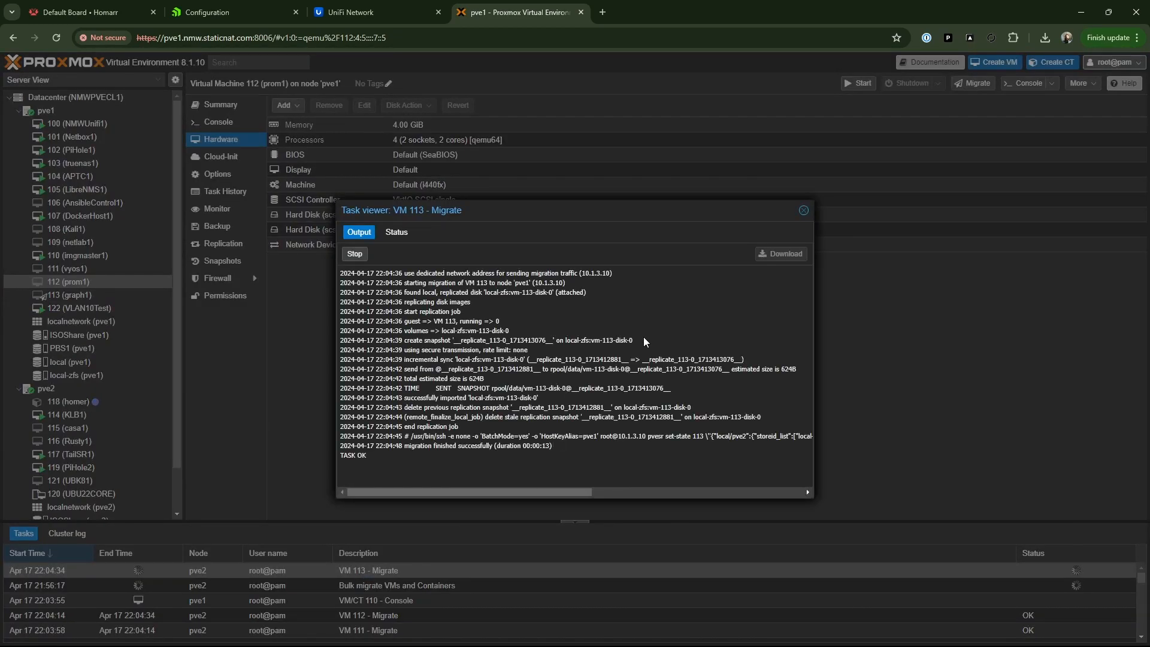
{"action": "left_click", "coordinate": [803, 211]}
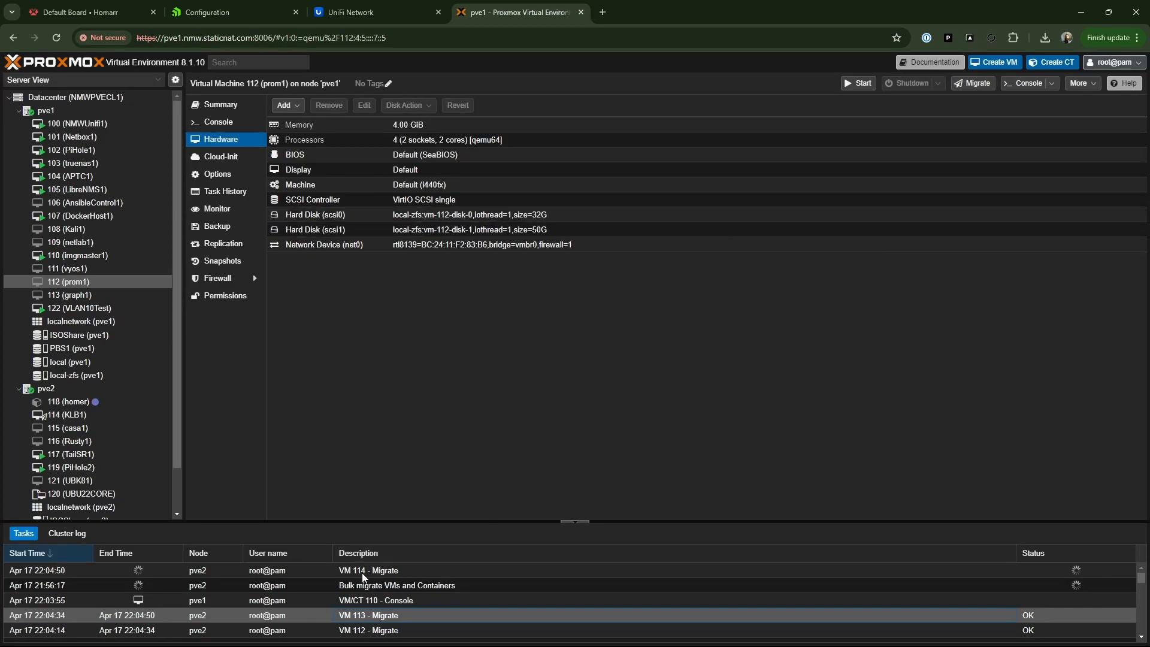
{"action": "double_click", "coordinate": [362, 572]}
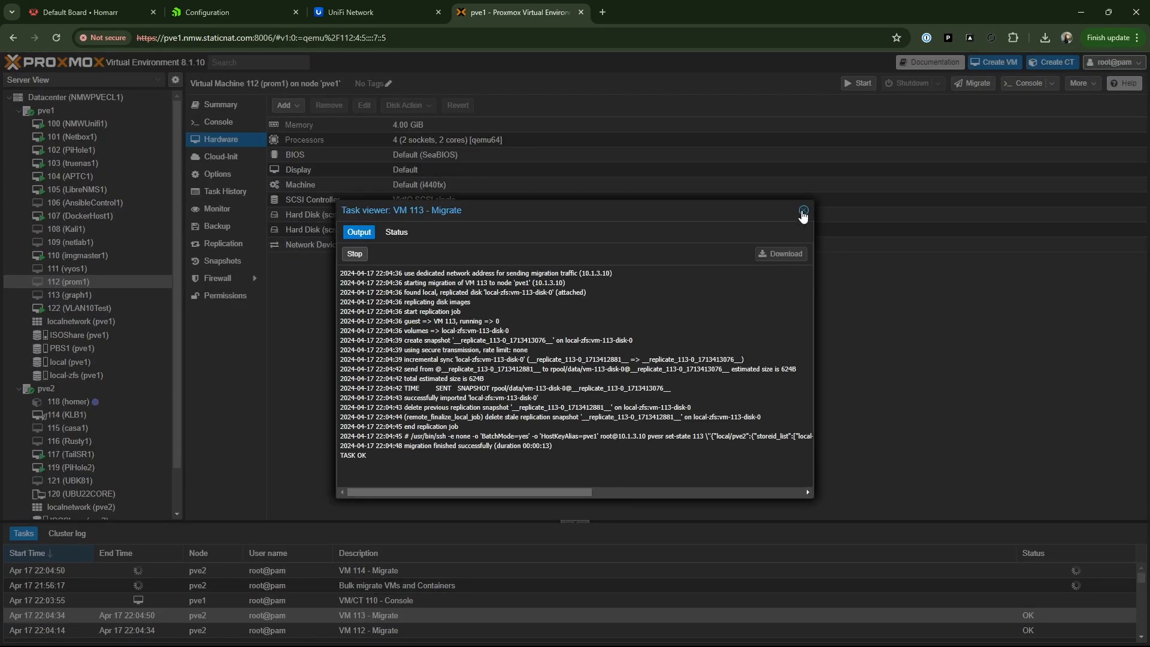
{"action": "left_click", "coordinate": [804, 211]}
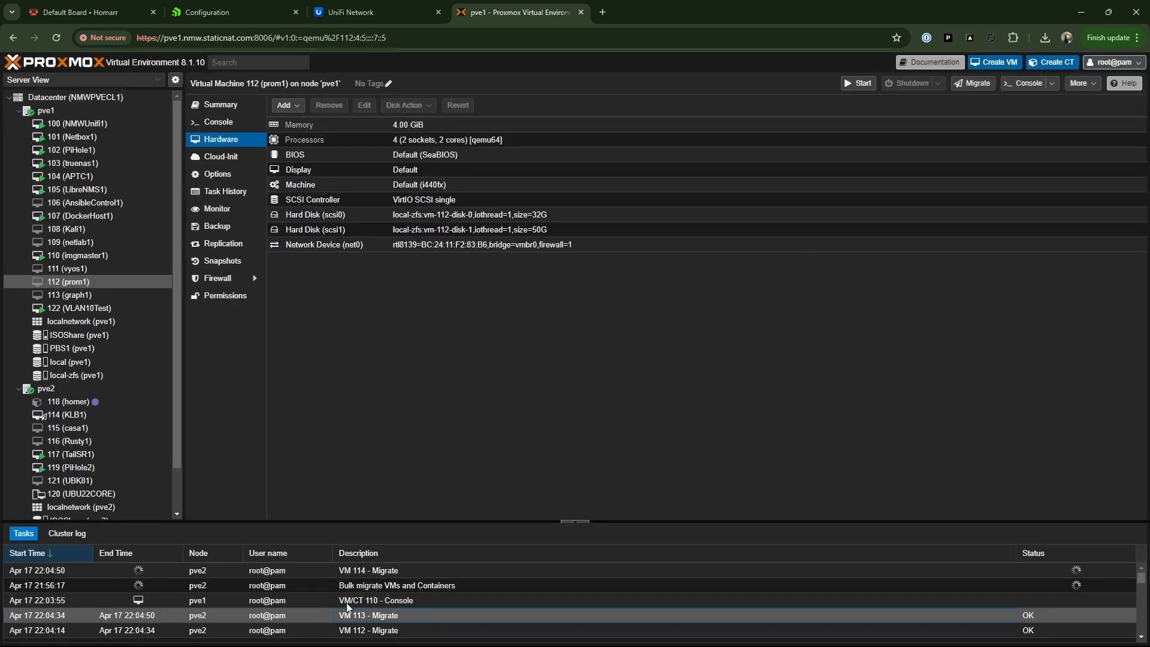
{"action": "left_click", "coordinate": [144, 571]}
{"action": "double_click", "coordinate": [358, 571]}
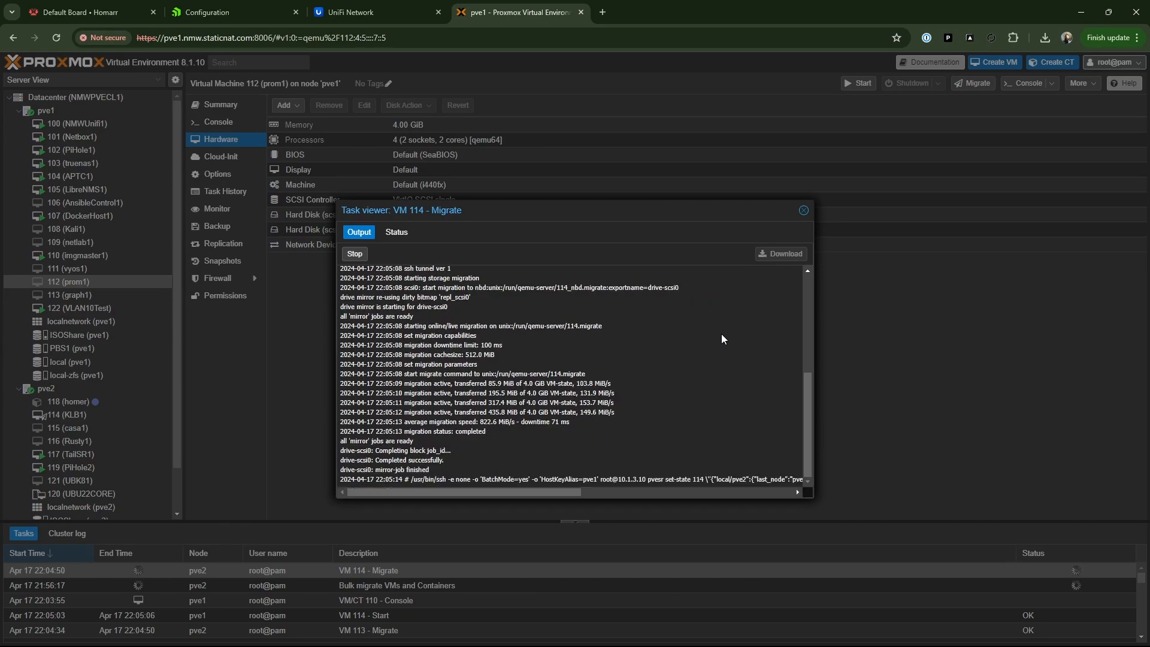
{"action": "left_click", "coordinate": [805, 212]}
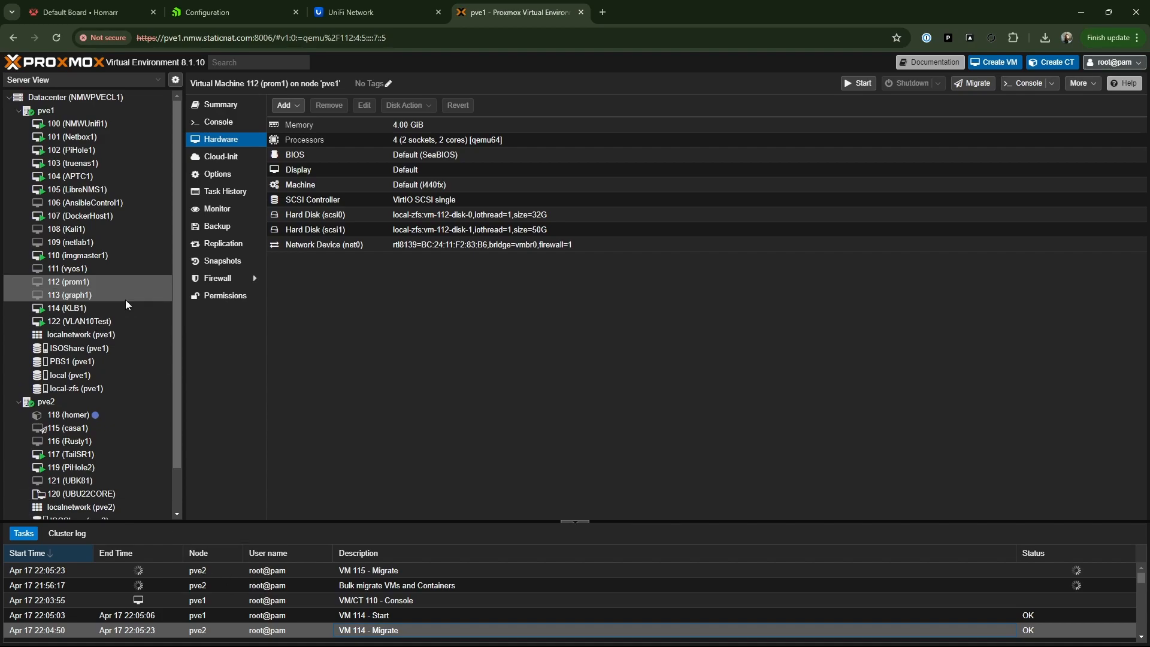
- Examine the migration task output for VM 115 and VM 116, closing each task viewer
{"action": "double_click", "coordinate": [361, 572]}
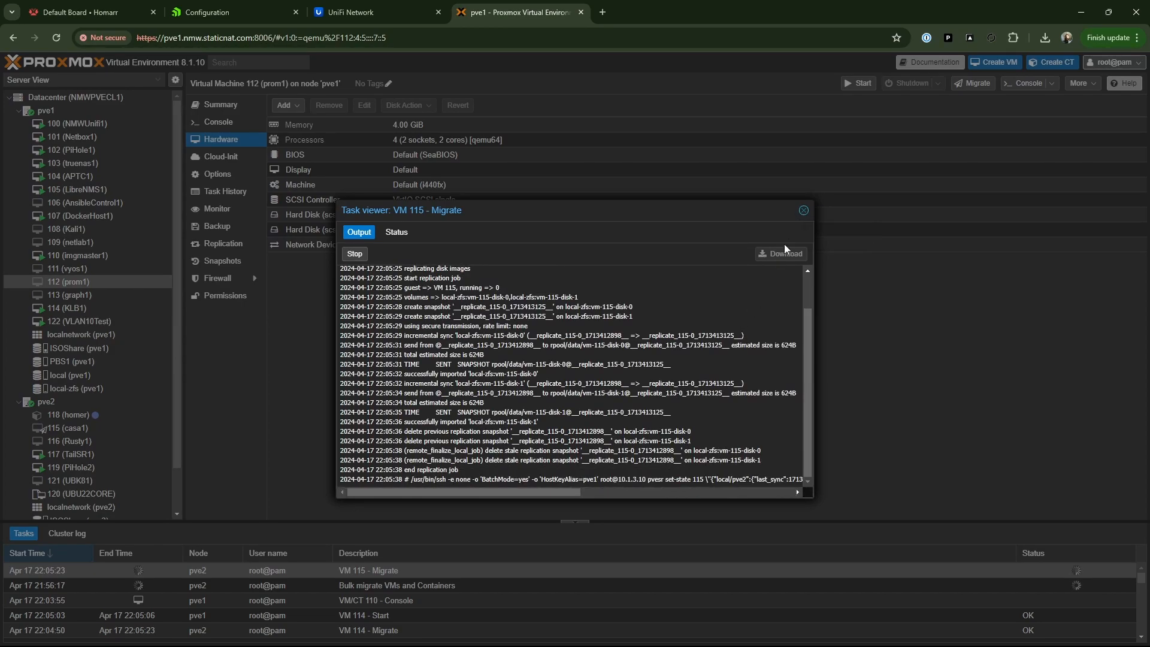
{"action": "left_click", "coordinate": [805, 211]}
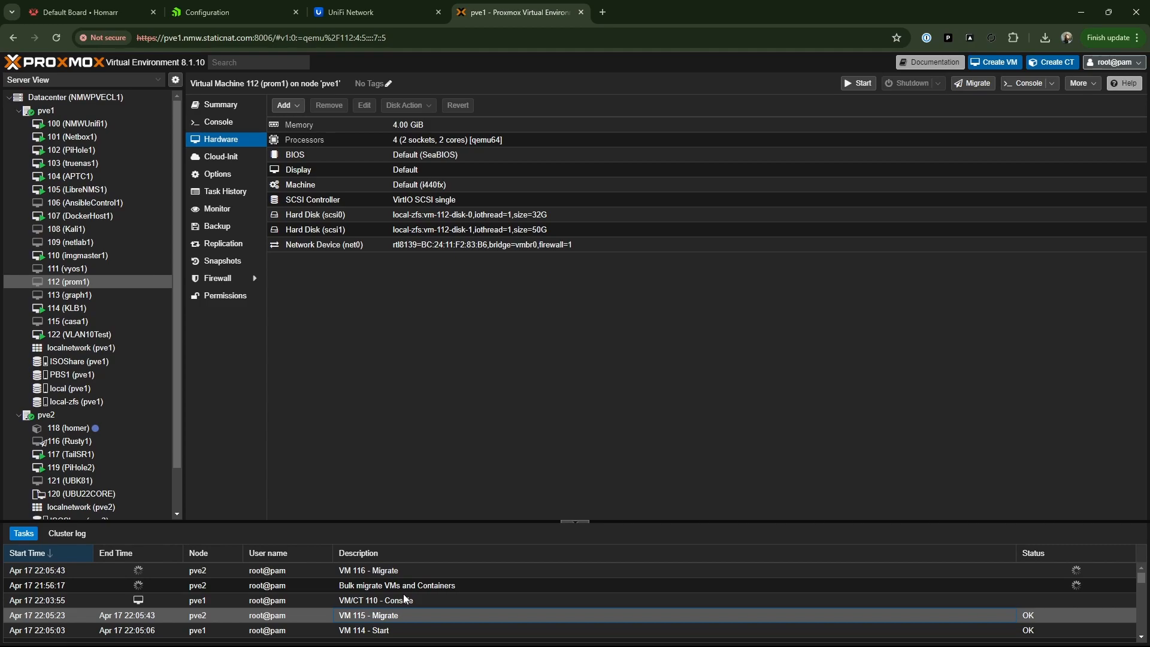
{"action": "scroll", "coordinate": [404, 594], "scroll_direction": "down", "scroll_amount": 3}
{"action": "scroll", "coordinate": [400, 590], "scroll_direction": "up", "scroll_amount": 3}
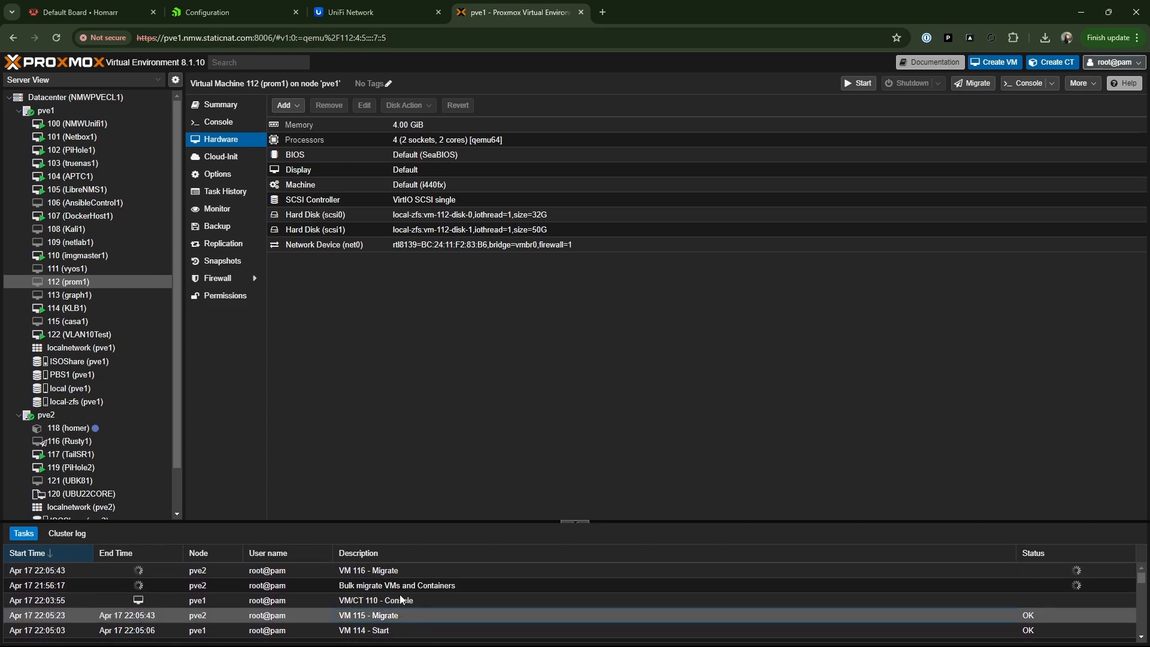
{"action": "double_click", "coordinate": [379, 571]}
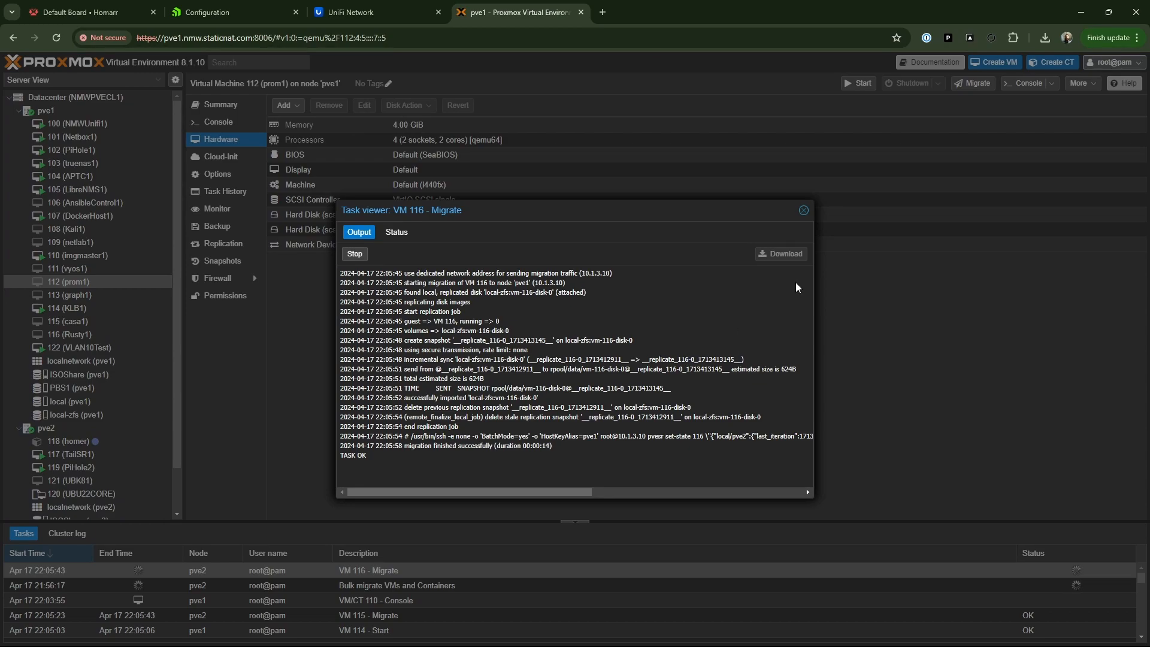
{"action": "left_click", "coordinate": [803, 211]}
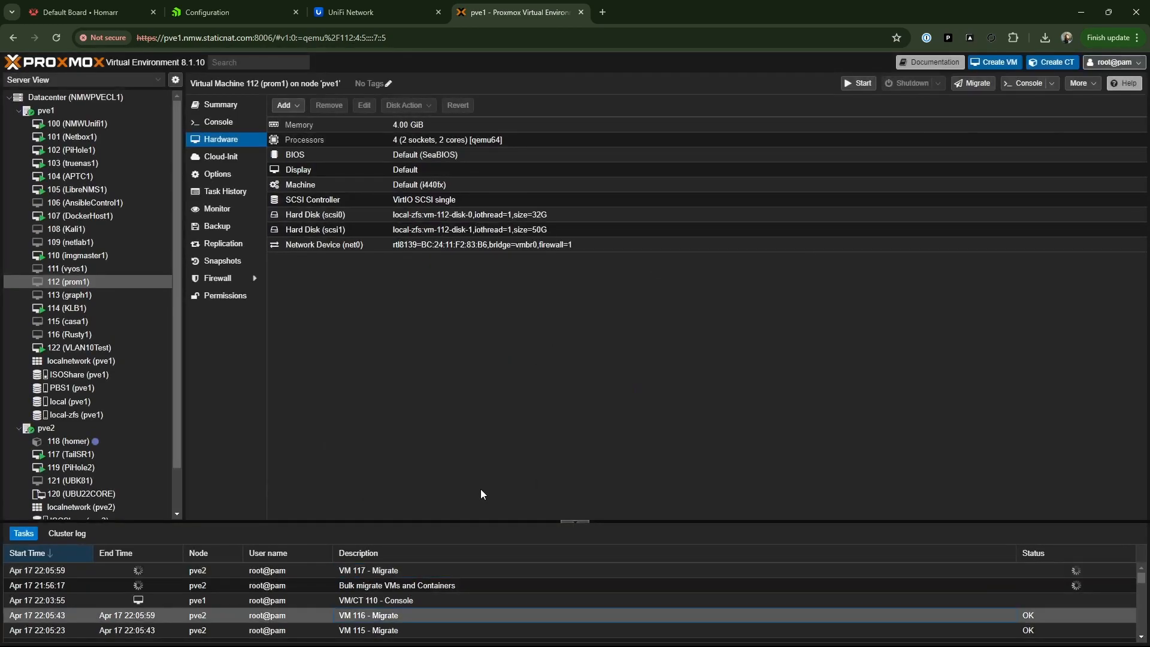
- Examine the migration task output for VM 117 and container CT 118, closing each task viewer
{"action": "double_click", "coordinate": [363, 571]}
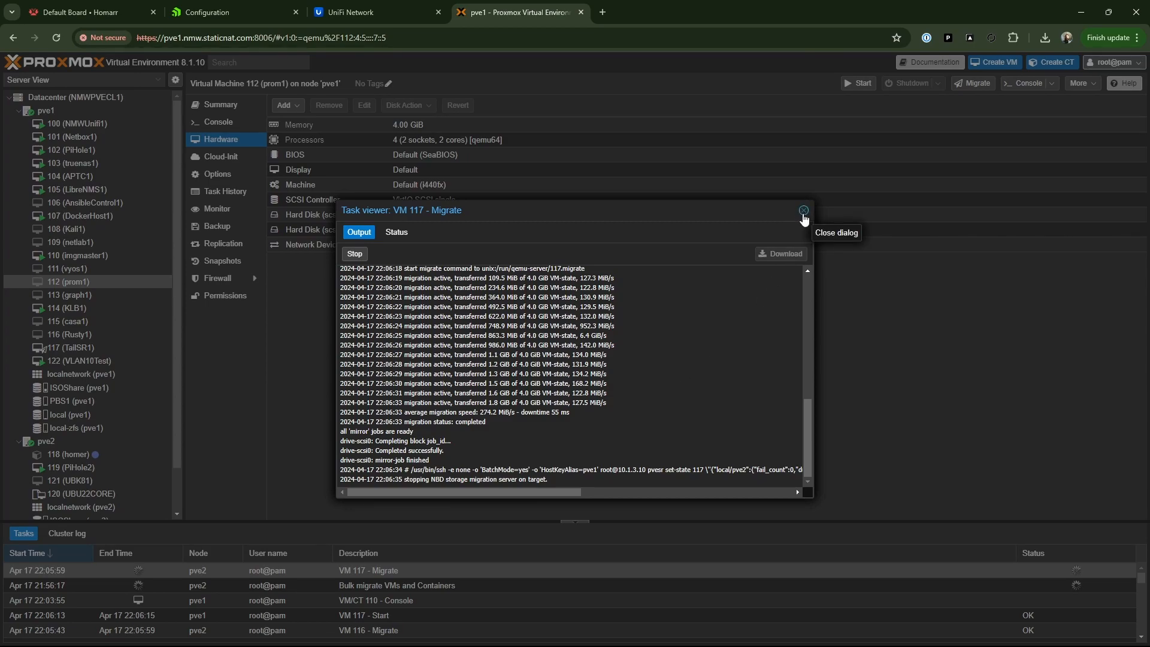
{"action": "left_click", "coordinate": [803, 211]}
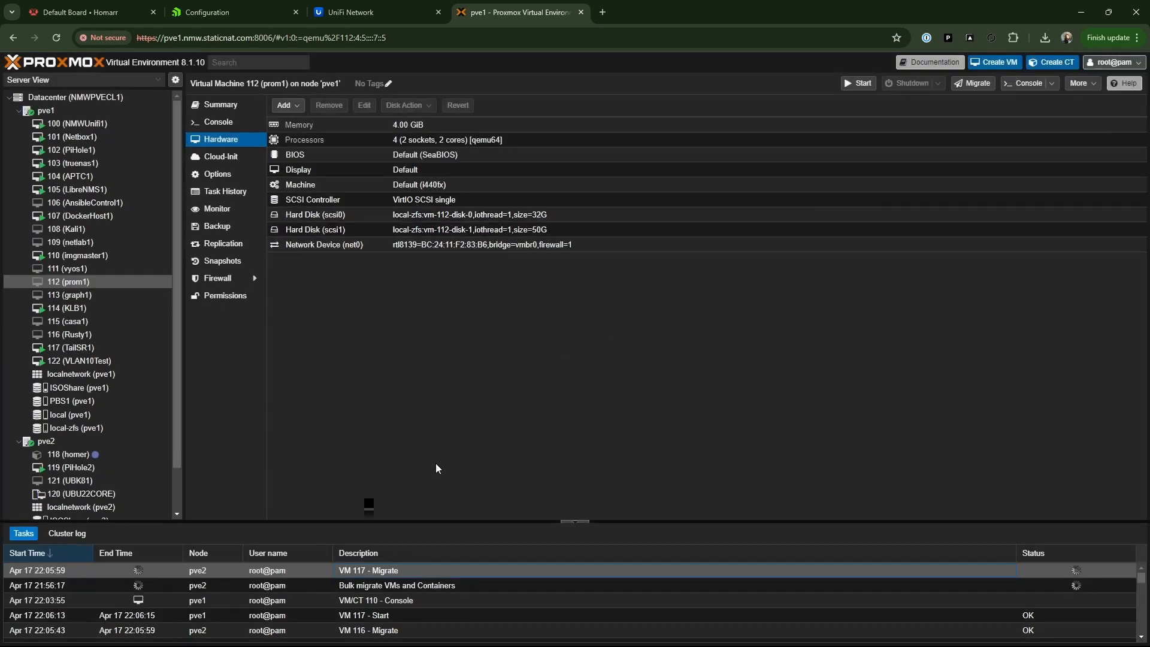
{"action": "scroll", "coordinate": [450, 587], "scroll_direction": "down", "scroll_amount": 5}
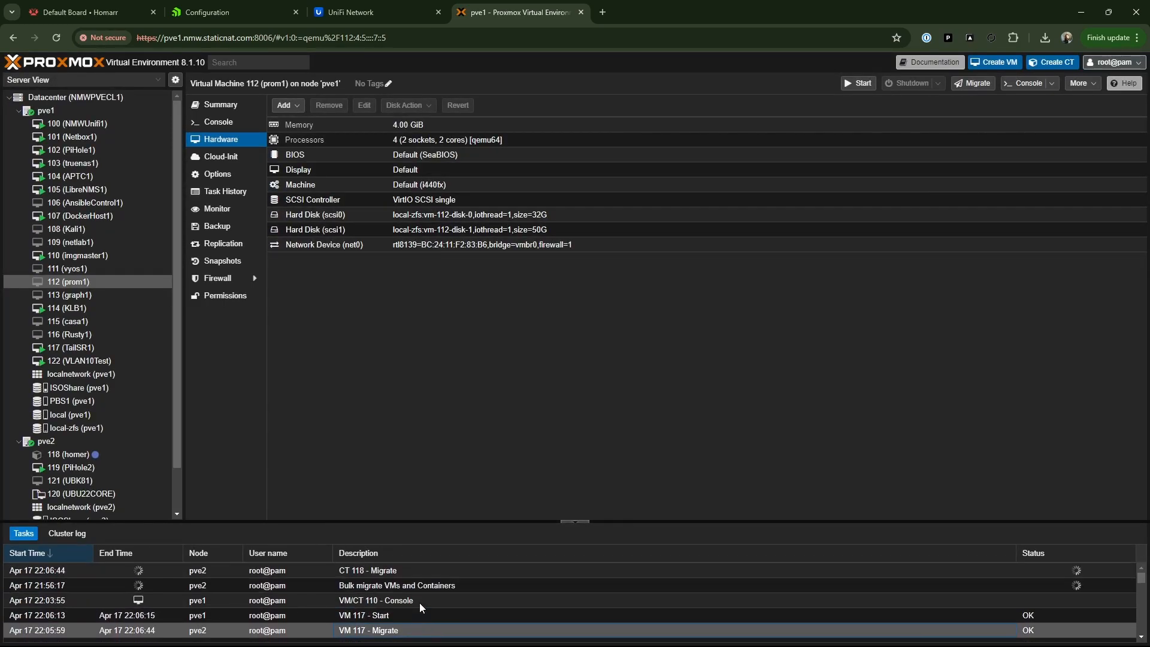
{"action": "double_click", "coordinate": [379, 568]}
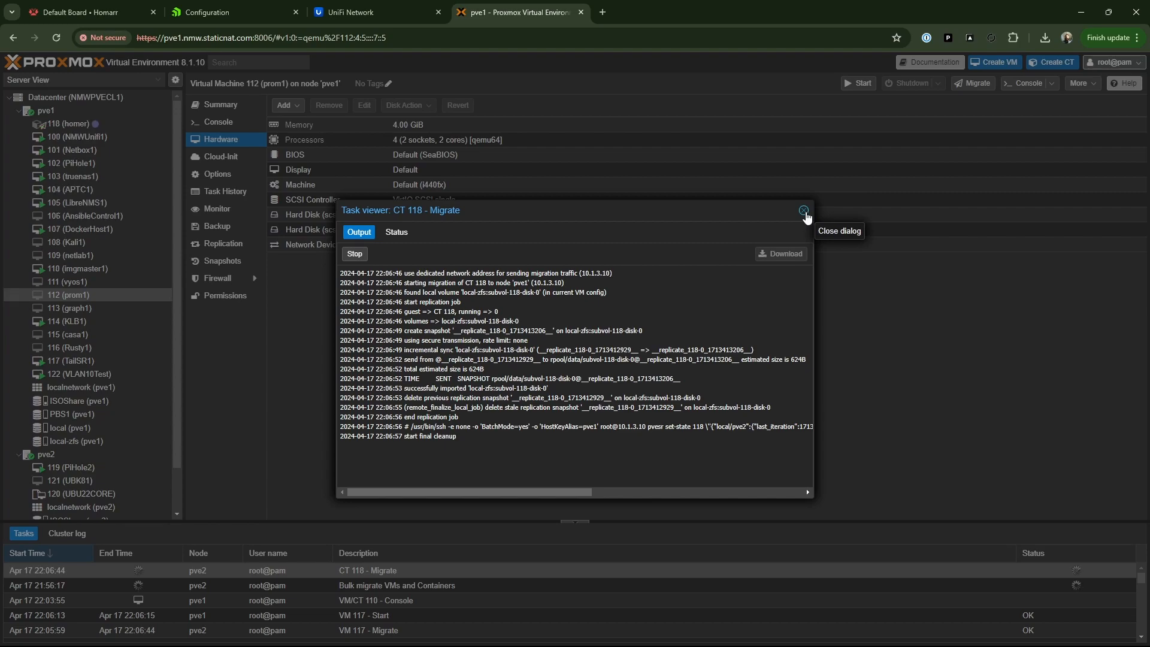
{"action": "left_click", "coordinate": [804, 211]}
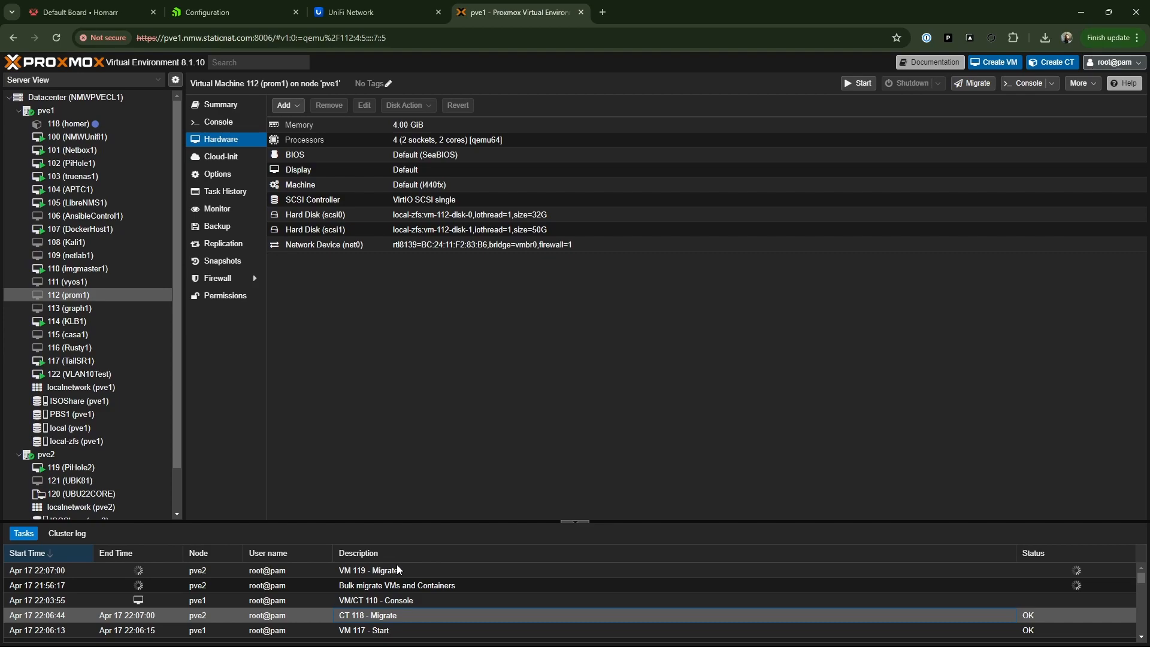
- Examine the migration task output for VM 119 and VM 120, closing each task viewer
{"action": "double_click", "coordinate": [396, 572]}
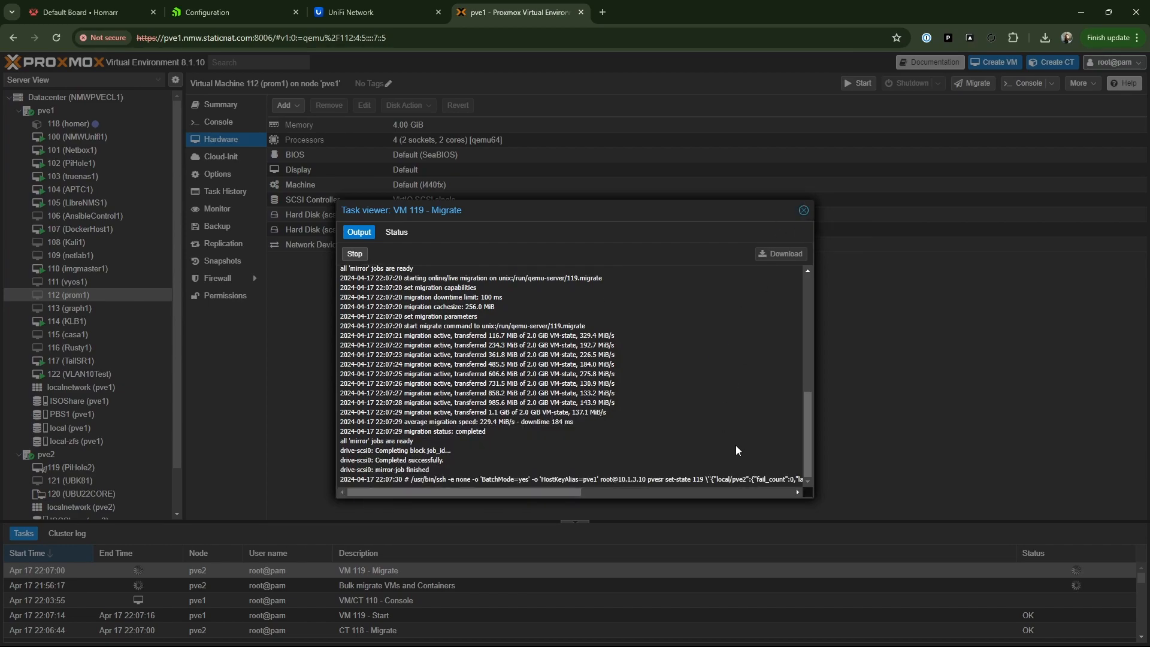
{"action": "left_click", "coordinate": [803, 212]}
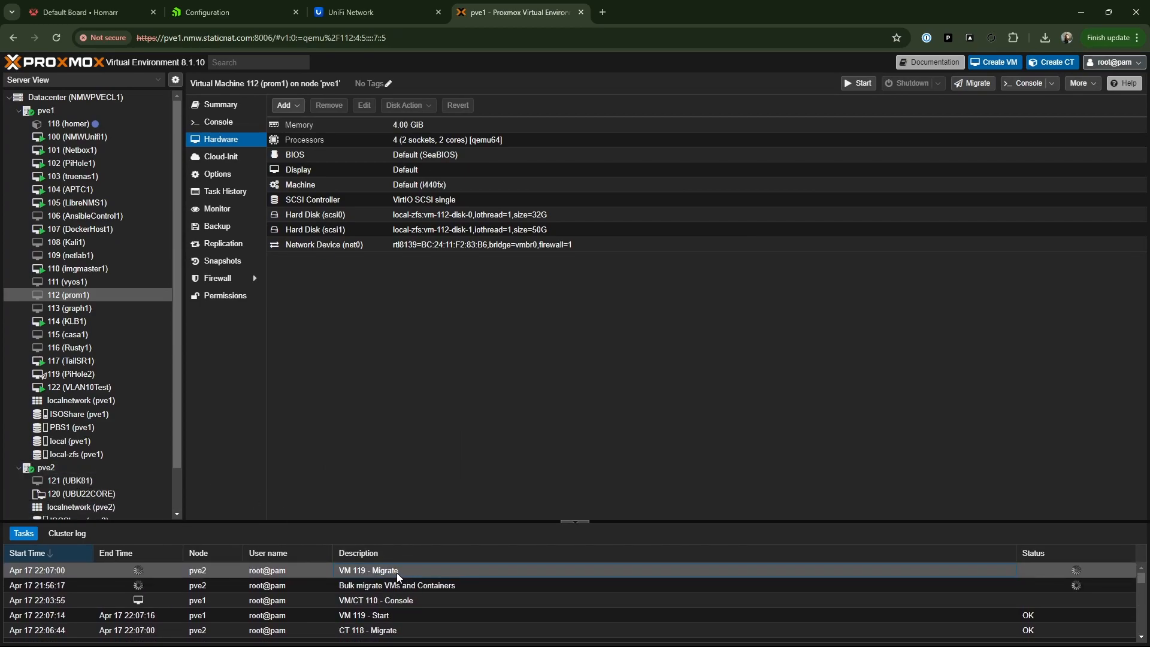
{"action": "scroll", "coordinate": [164, 470], "scroll_direction": "down", "scroll_amount": 3}
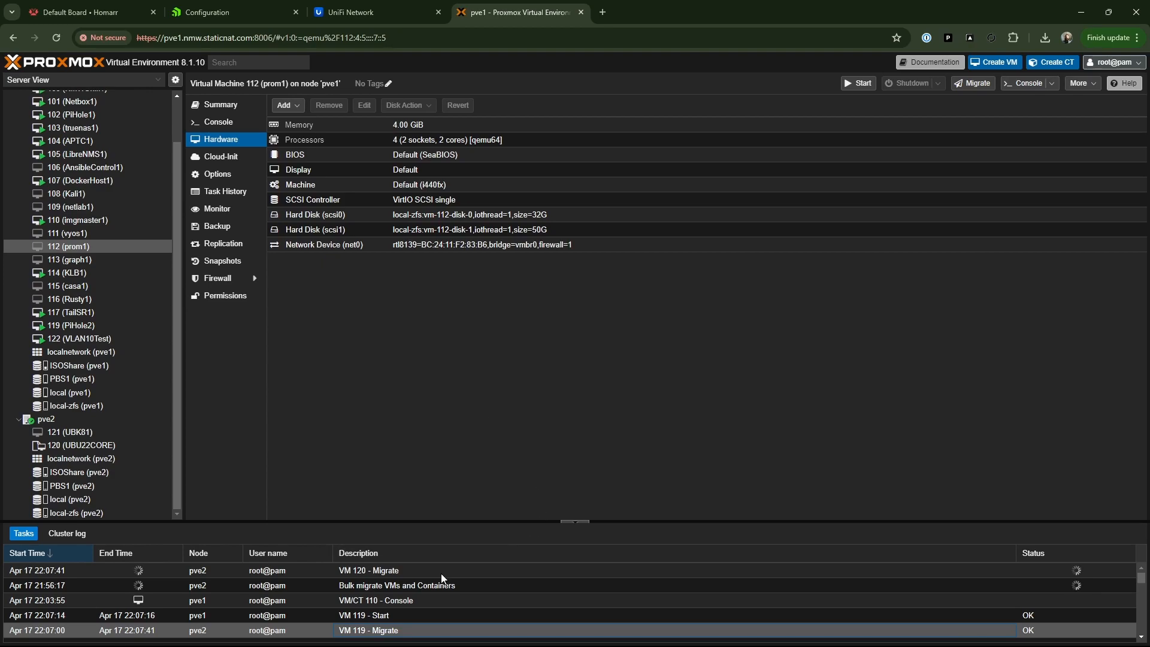
{"action": "double_click", "coordinate": [386, 571]}
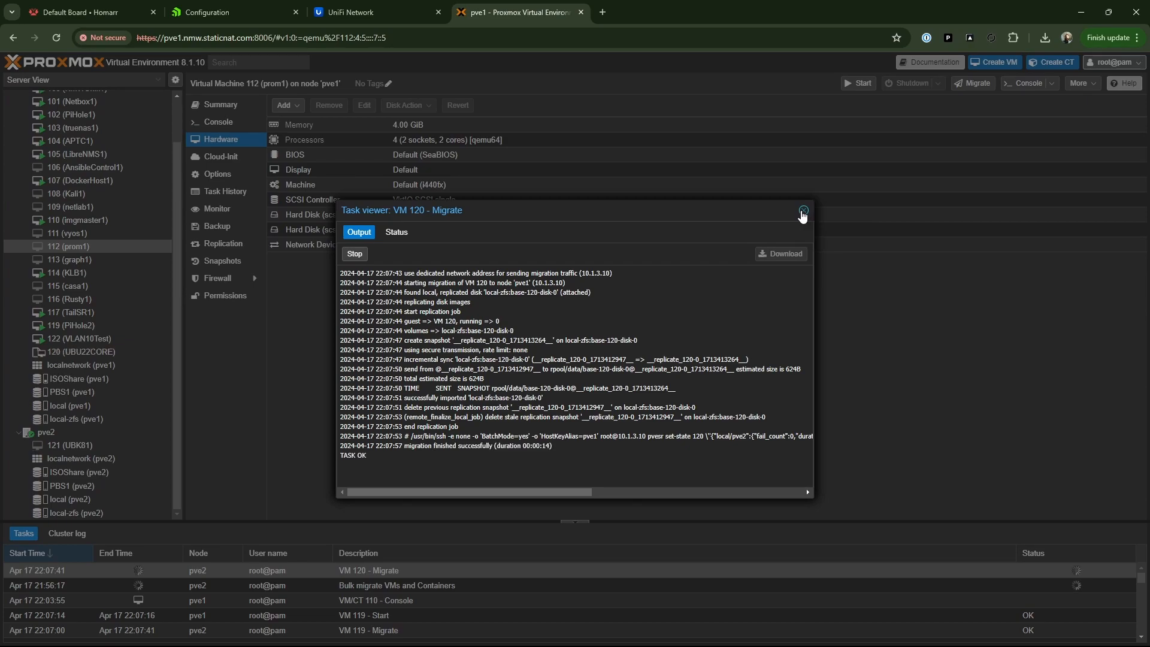
{"action": "left_click", "coordinate": [803, 211]}
- Open VM 121 (UBK81), dismiss its console, and examine the output of its migration task
{"action": "double_click", "coordinate": [102, 445]}
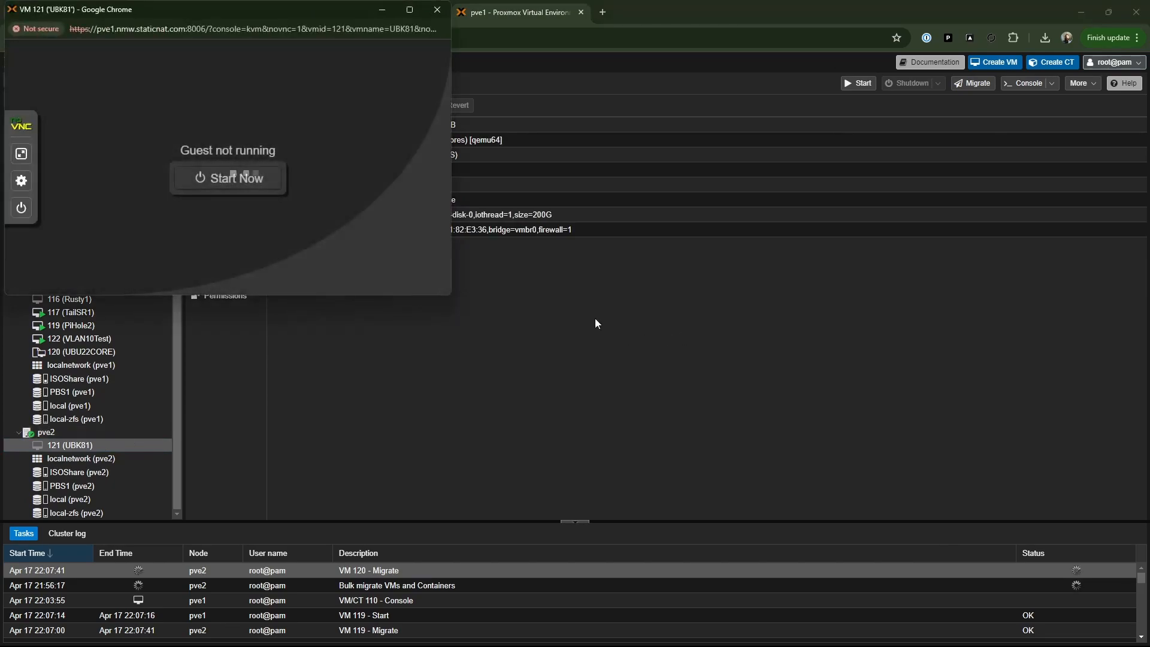
{"action": "left_click", "coordinate": [437, 9]}
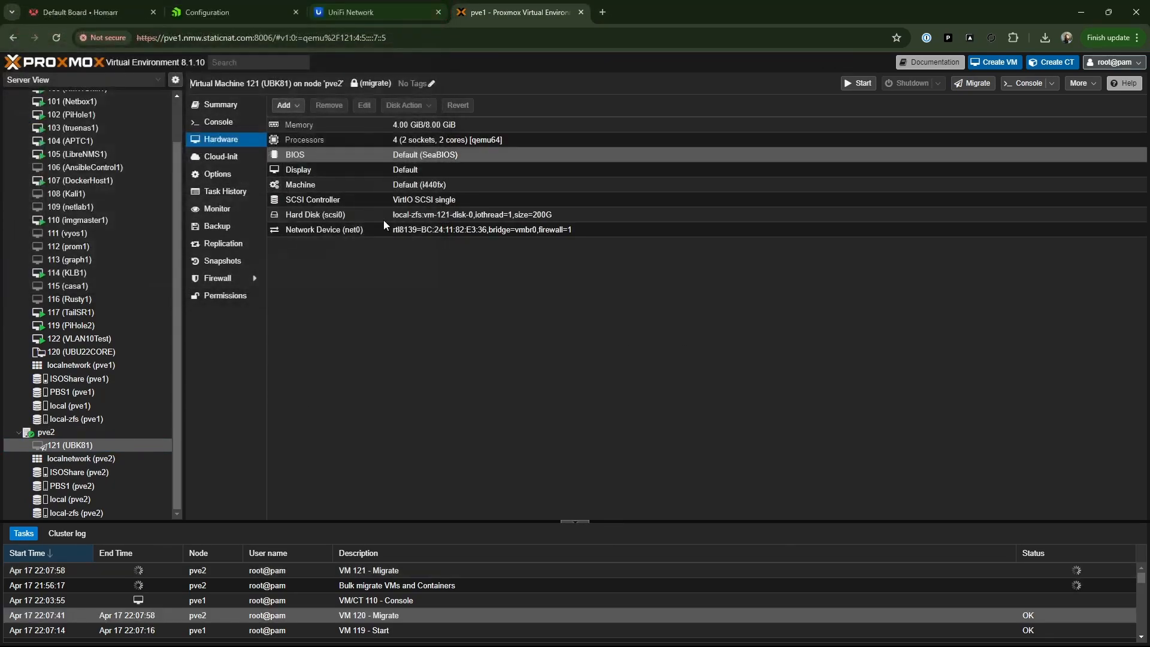
{"action": "double_click", "coordinate": [365, 571]}
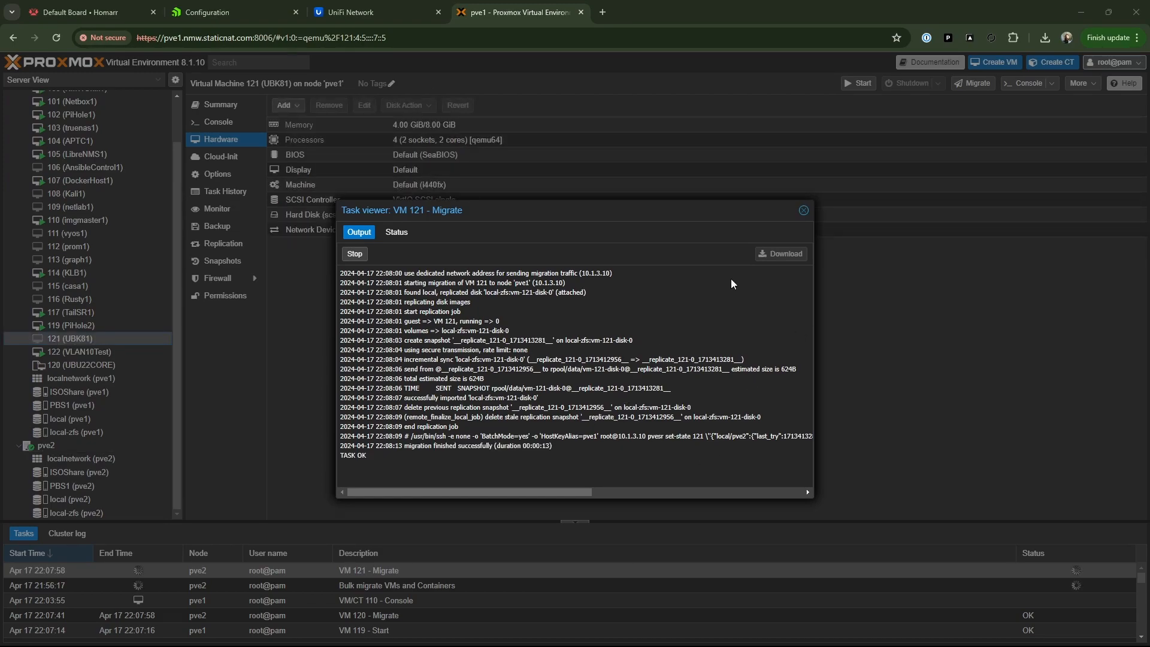
{"action": "left_click", "coordinate": [804, 211]}
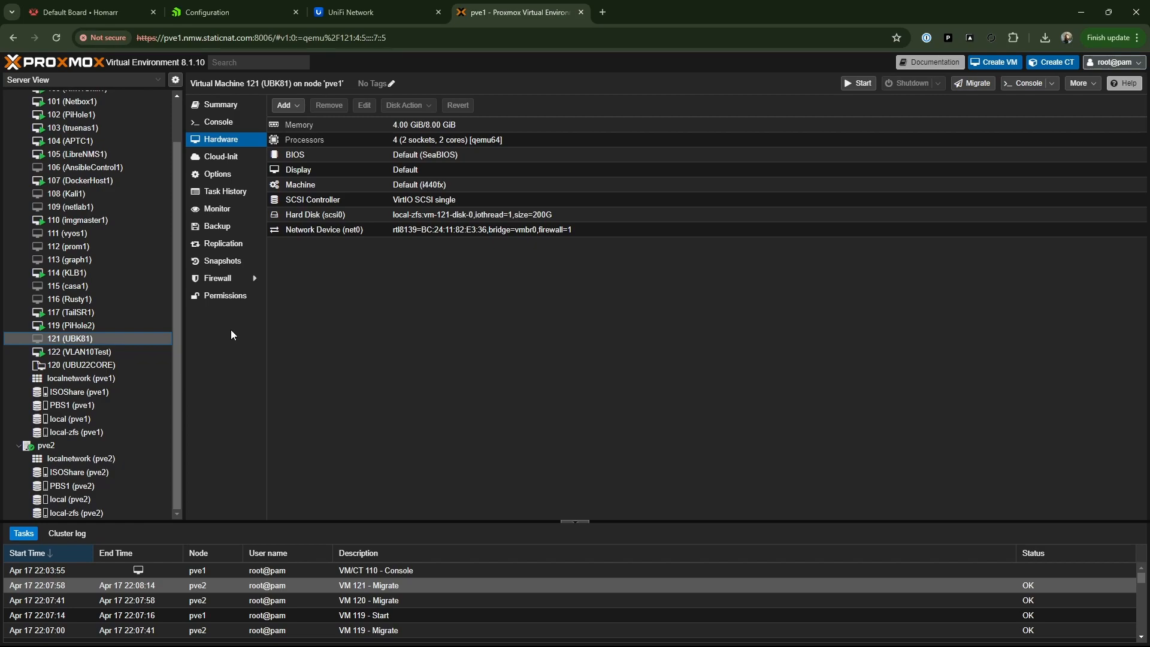
- Review node pve1's summary for its resource usage and its CPU, load, memory and network graphs
{"action": "scroll", "coordinate": [135, 326], "scroll_direction": "up", "scroll_amount": 2}
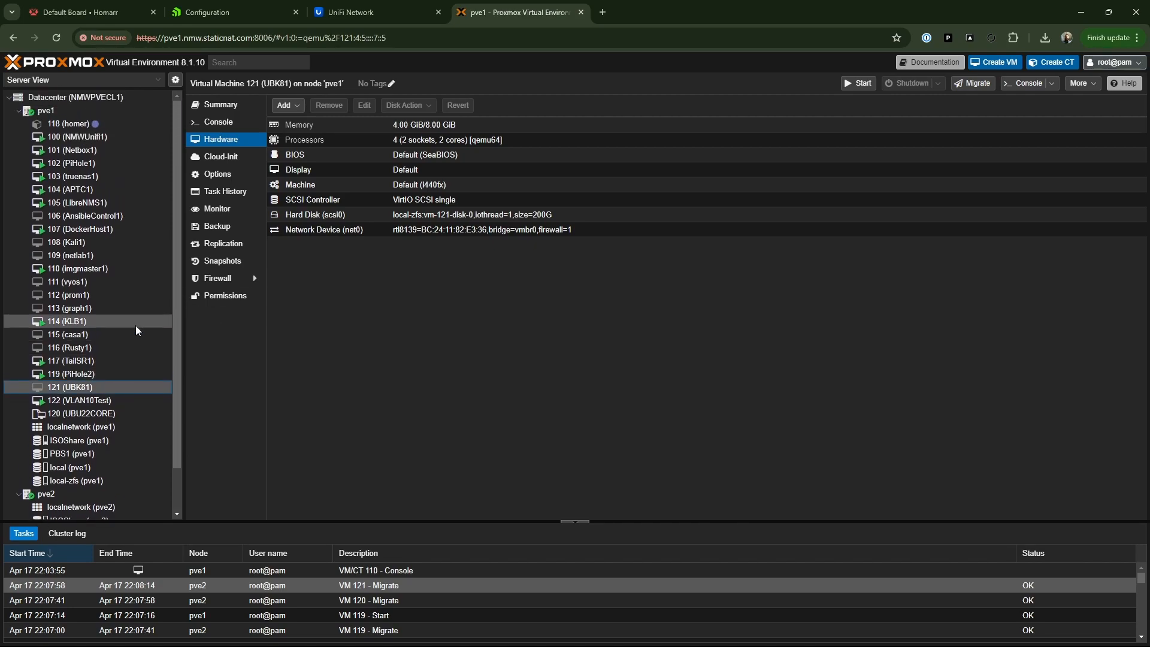
{"action": "left_click", "coordinate": [69, 113]}
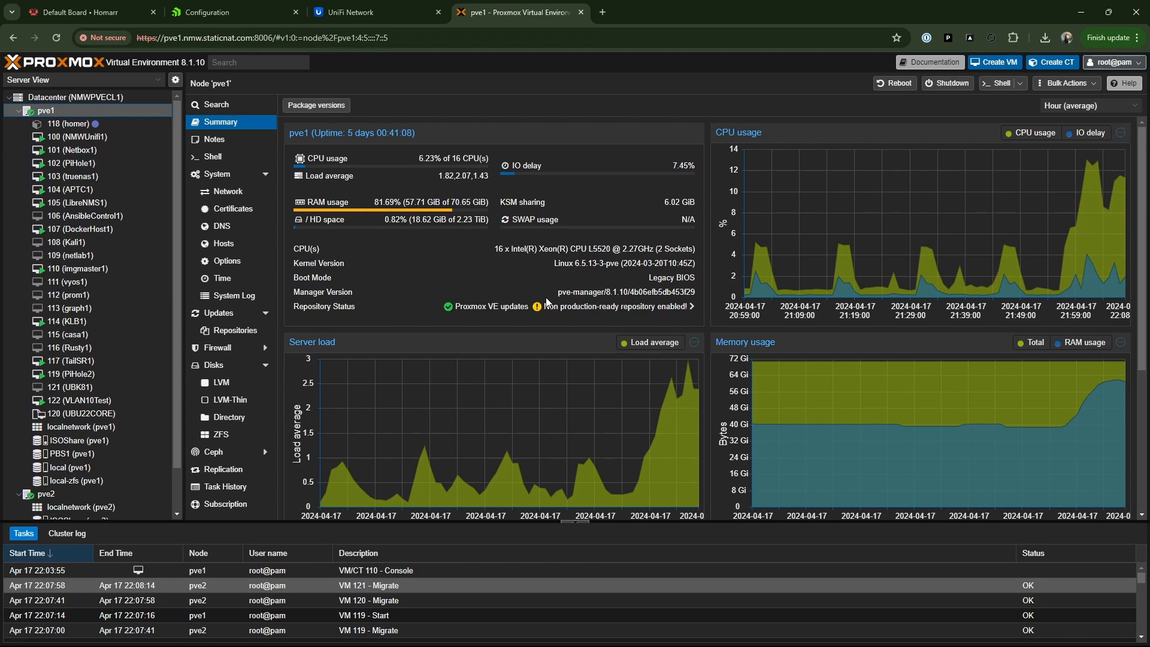
{"action": "scroll", "coordinate": [649, 221], "scroll_direction": "down", "scroll_amount": 4}
{"action": "scroll", "coordinate": [649, 222], "scroll_direction": "up", "scroll_amount": 4}
{"action": "scroll", "coordinate": [604, 317], "scroll_direction": "down", "scroll_amount": 4}
{"action": "scroll", "coordinate": [604, 317], "scroll_direction": "up", "scroll_amount": 4}
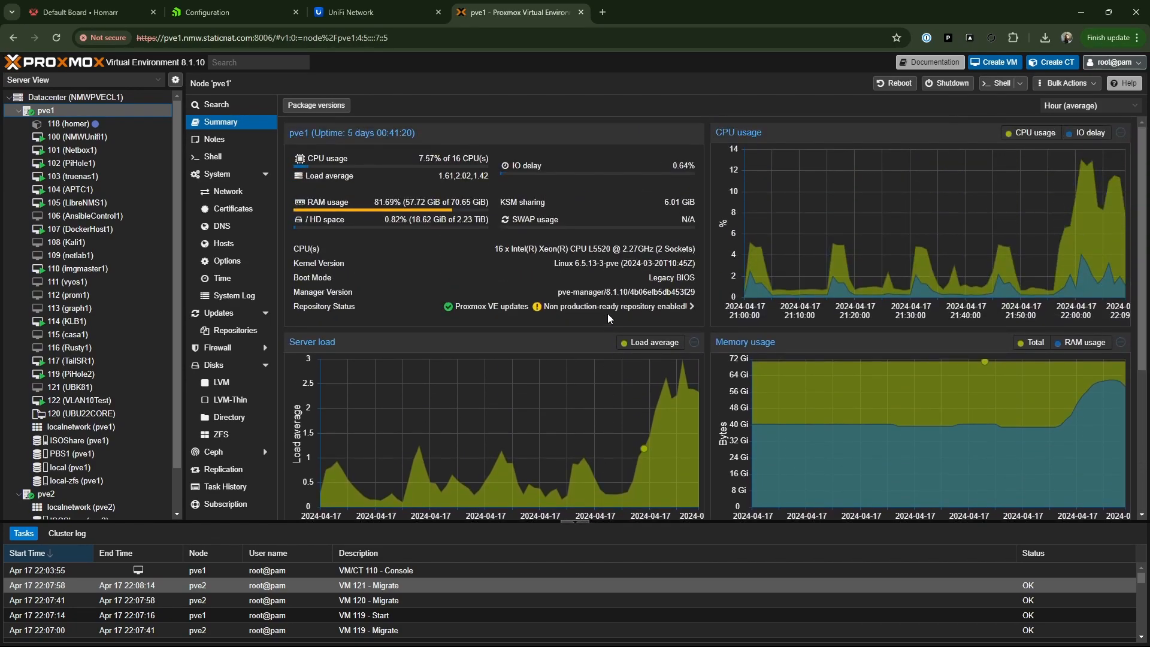